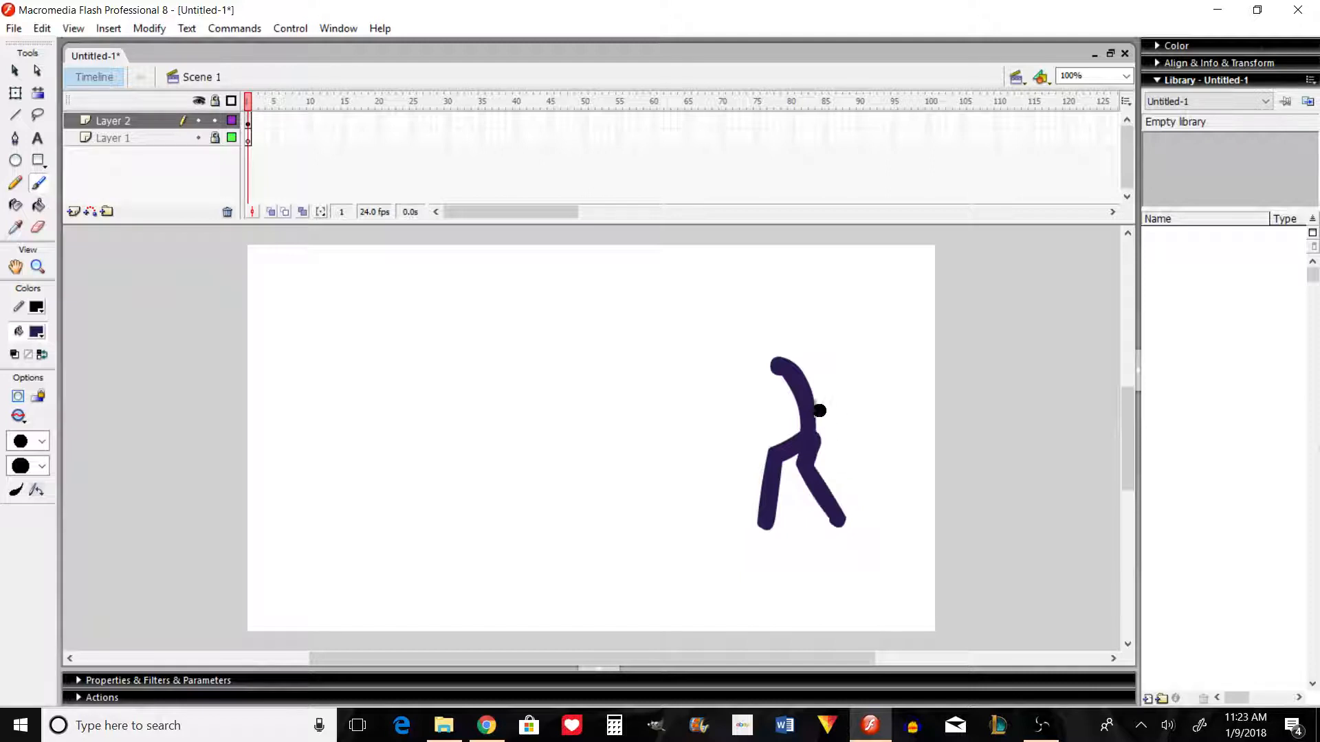
# Step: Delete the stick figure from the stage and convert frames 2 to 31 of both layers to blank keyframes
pyautogui.hotkey('ctrl', 'a')
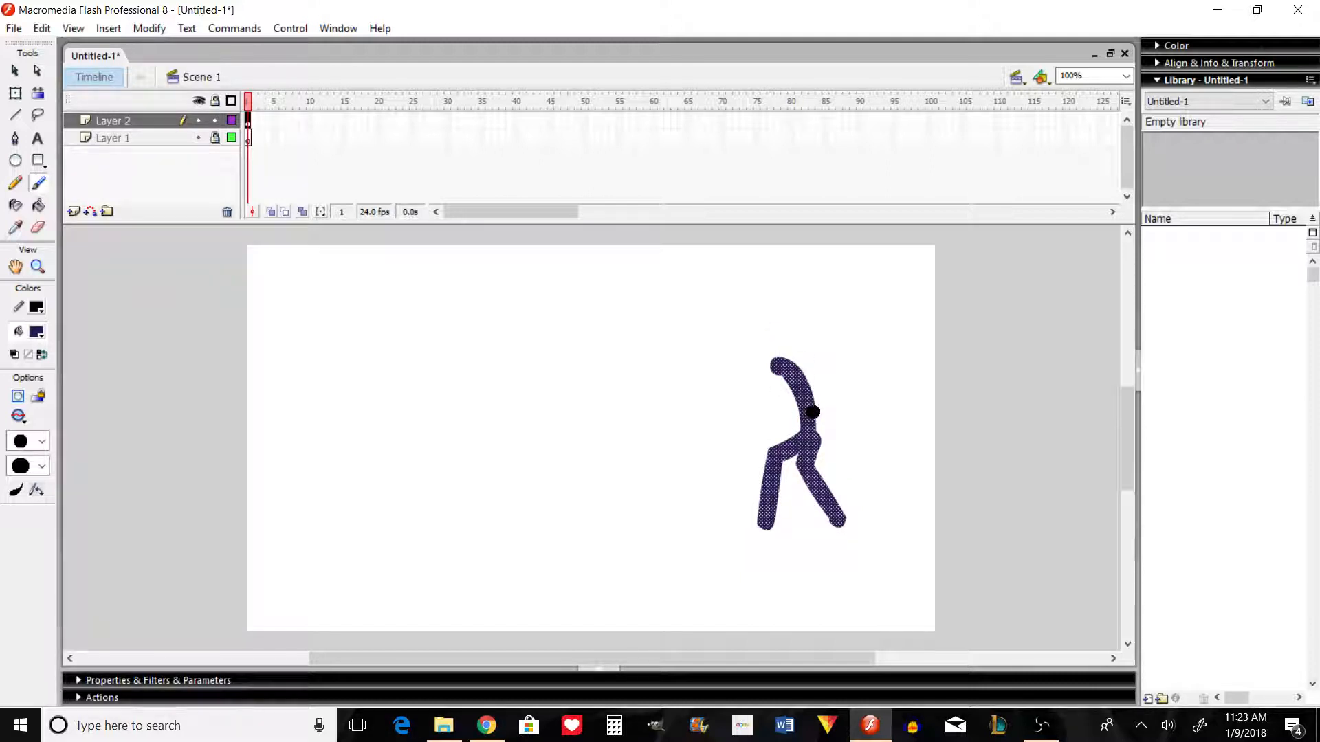
pyautogui.press('Delete')
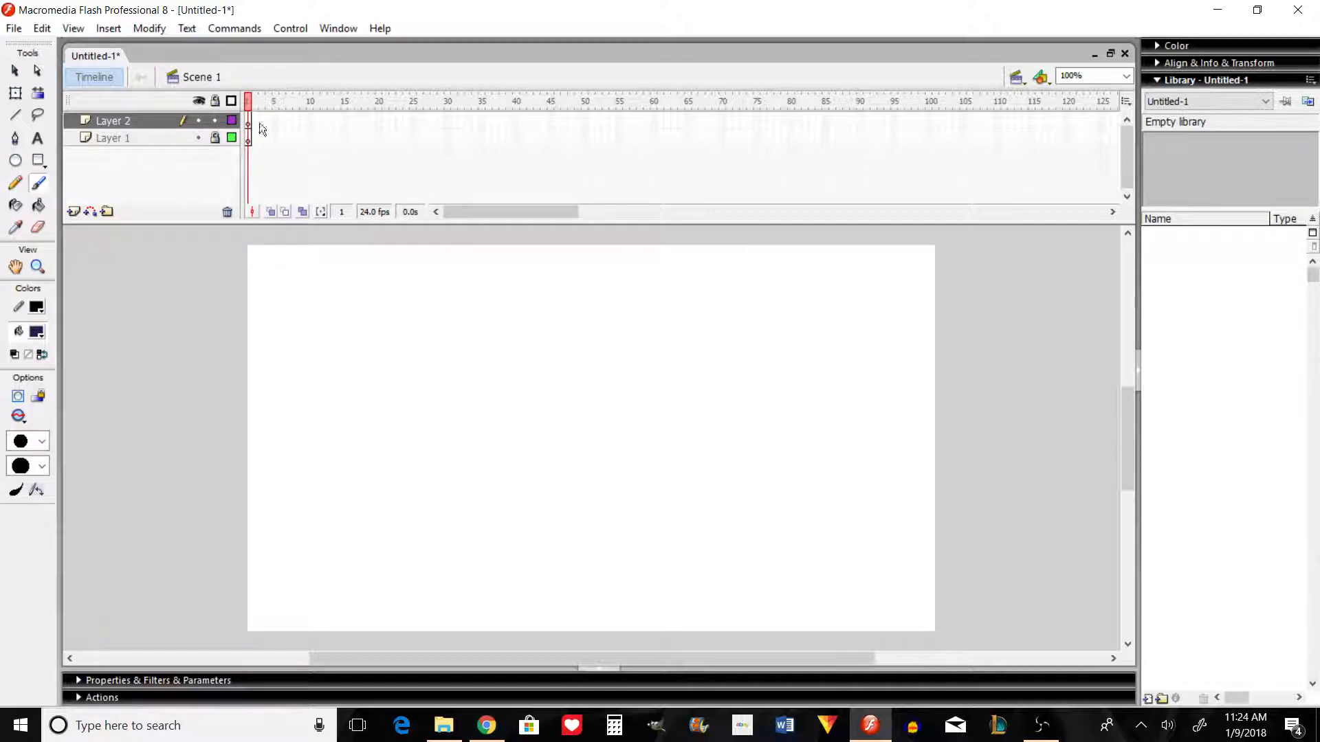
pyautogui.moveTo(256, 125); pyautogui.dragTo(451, 142)
pyautogui.rightClick(434, 139)
pyautogui.click(482, 294)
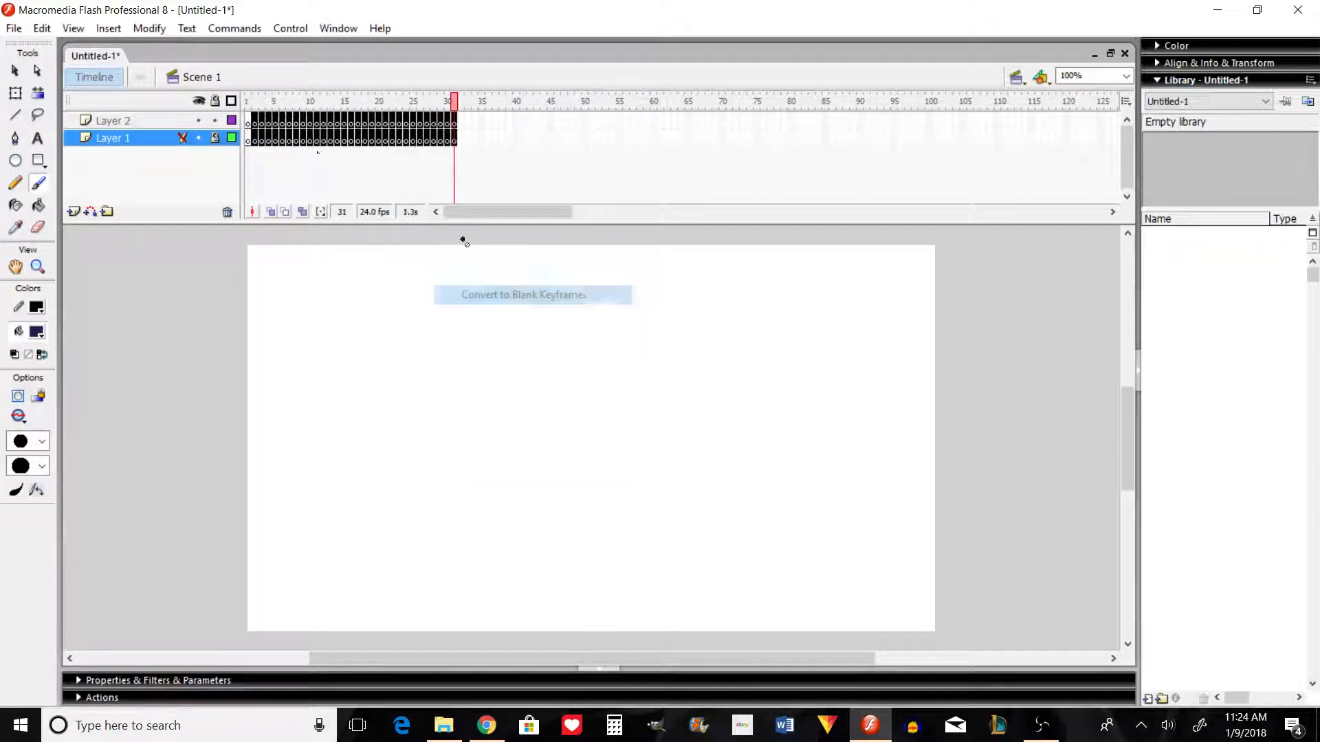
pyautogui.click(256, 125)
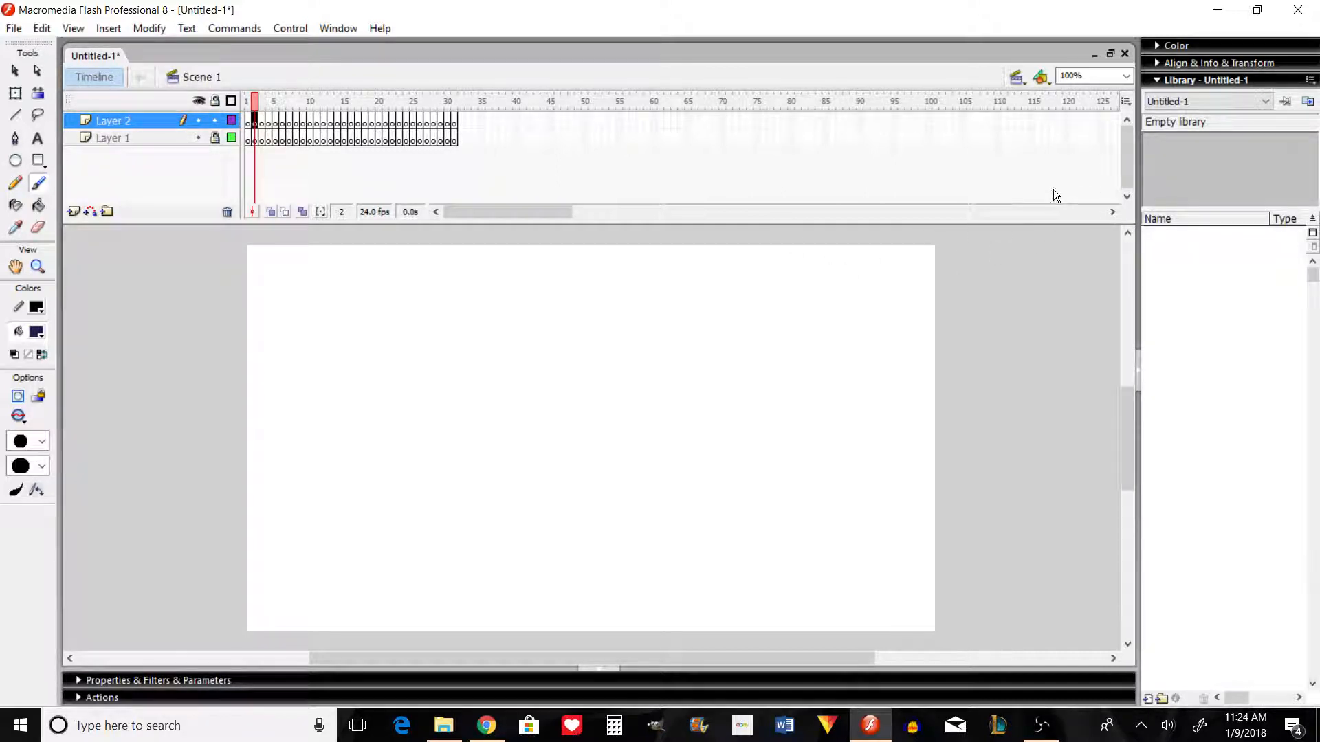
pyautogui.click(250, 125)
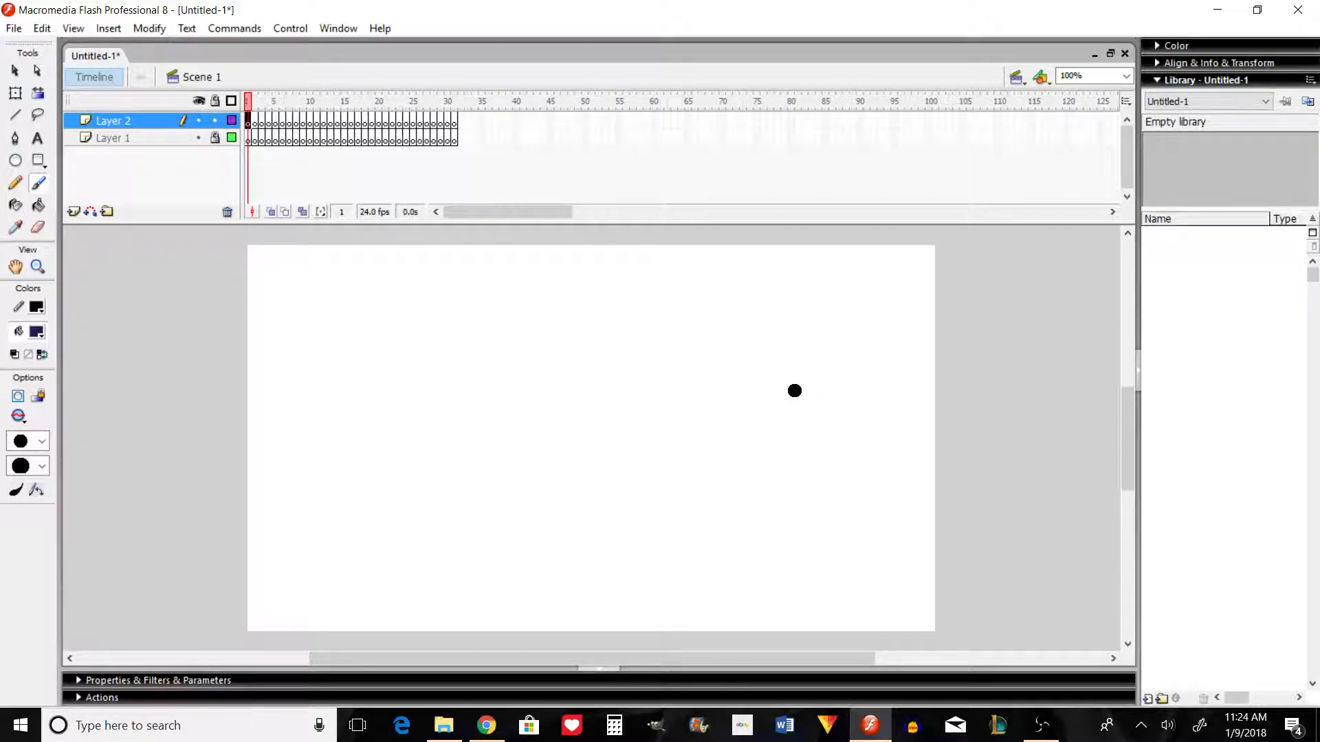
pyautogui.moveTo(799, 376); pyautogui.dragTo(827, 473)
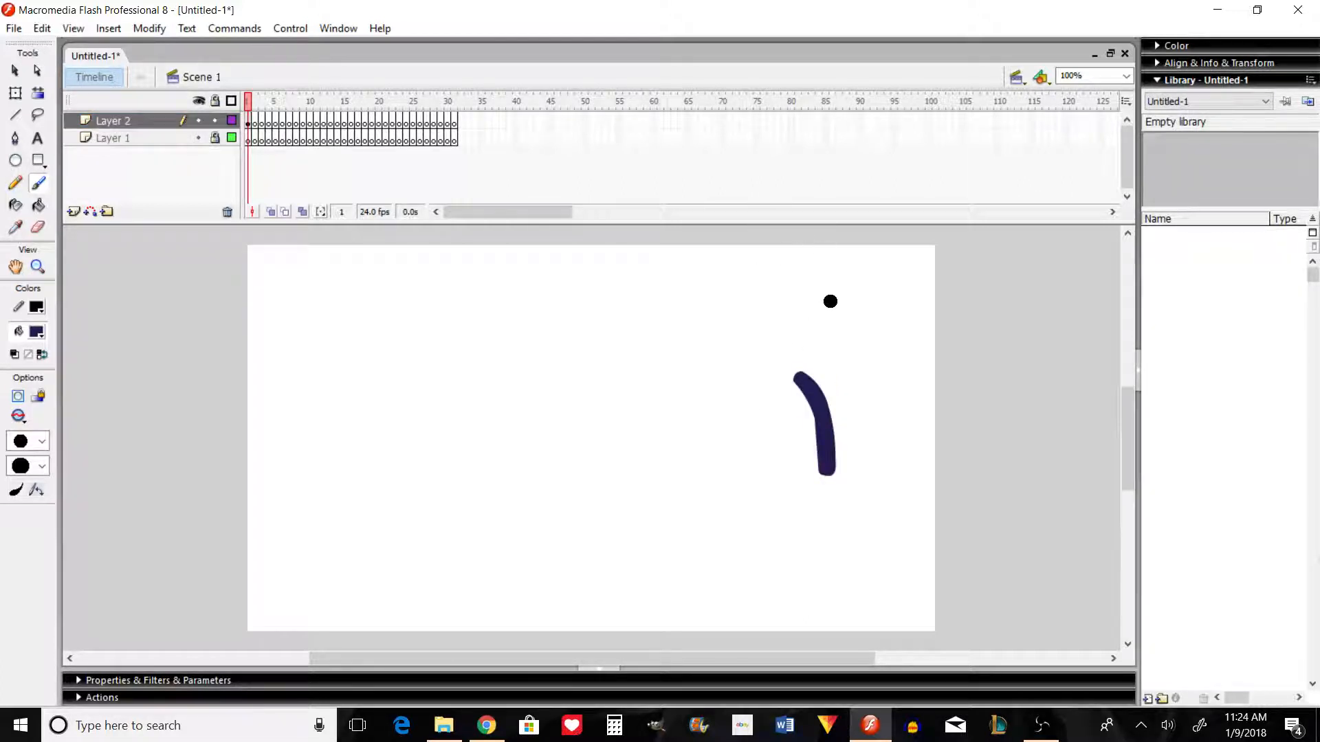
pyautogui.hotkey('ctrl', 'z')
pyautogui.moveTo(779, 372); pyautogui.dragTo(794, 457)
pyautogui.hotkey('ctrl', 'z')
# Step: Unlock Layer 1 and reduce its timeline to a single span ending at frame 31, removing the surplus frames
pyautogui.click(16, 114)
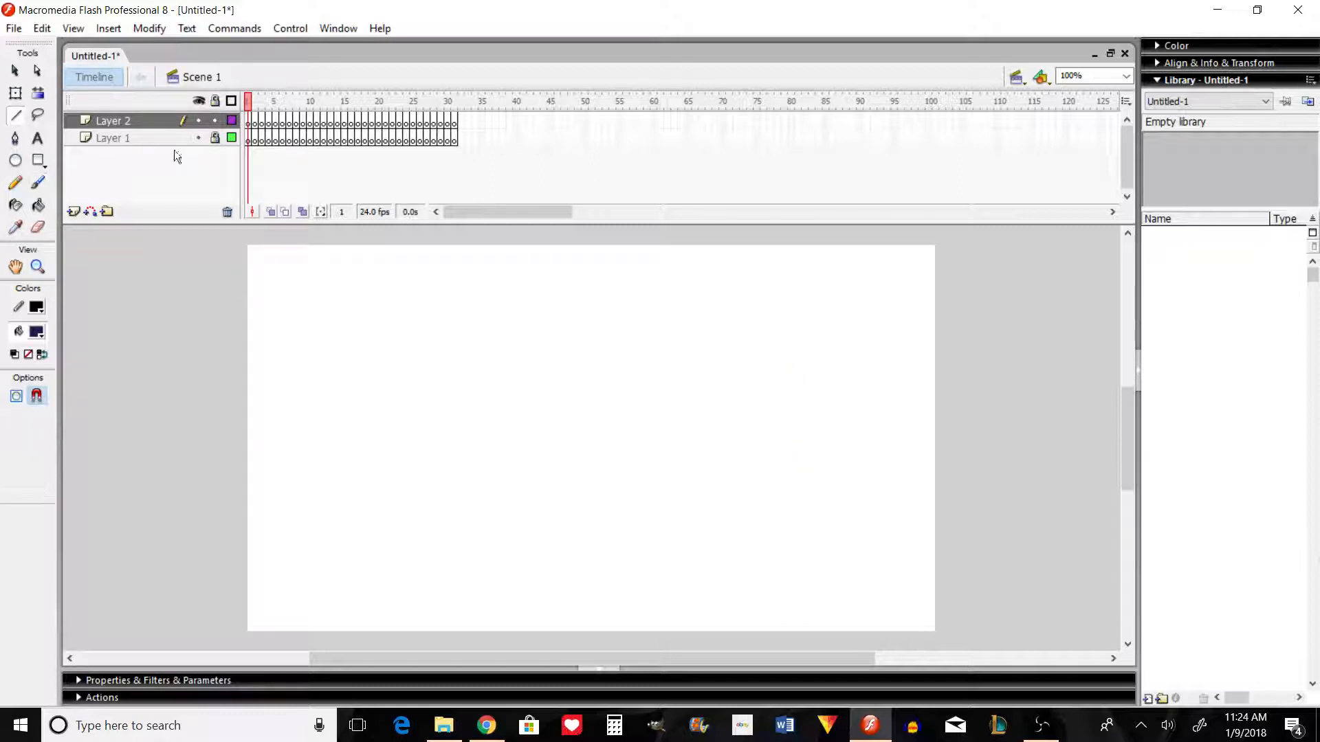
pyautogui.click(216, 138)
pyautogui.moveTo(254, 140); pyautogui.dragTo(456, 141)
pyautogui.moveTo(344, 139); pyautogui.dragTo(550, 138)
pyautogui.rightClick(525, 139)
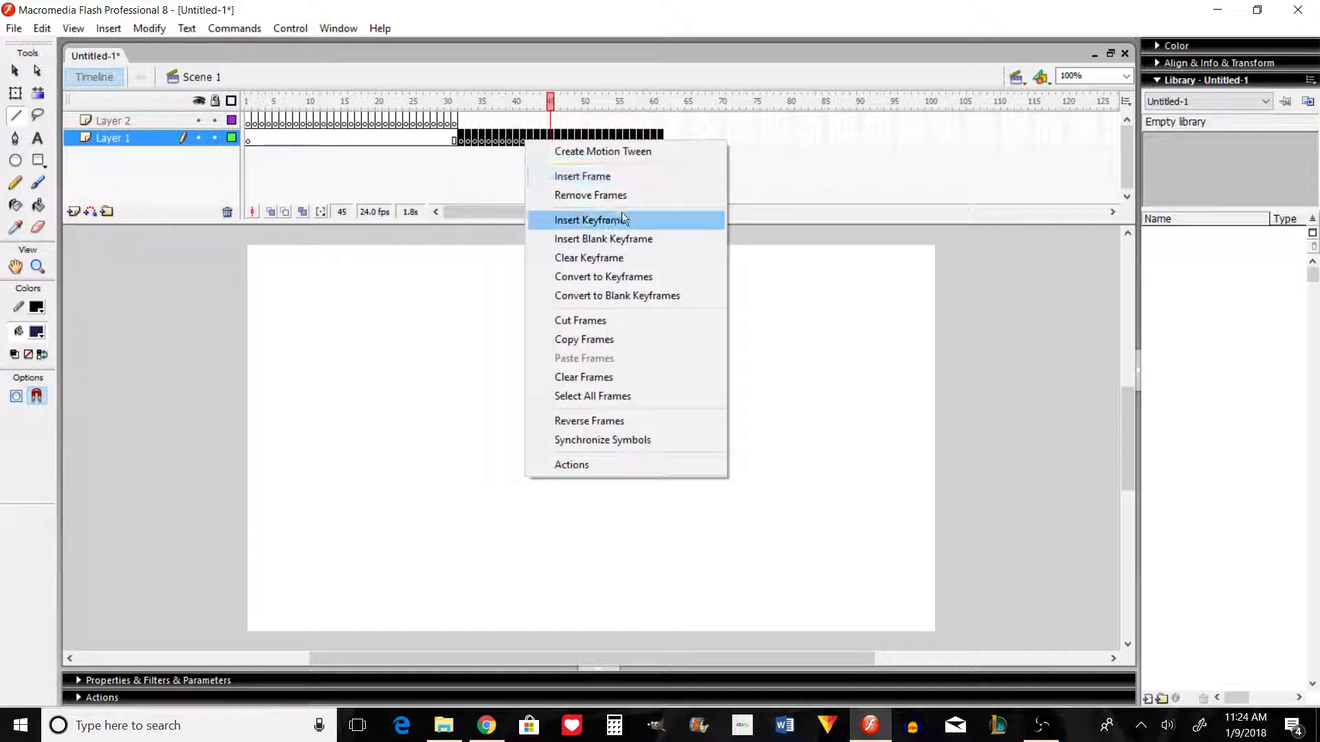
pyautogui.click(608, 198)
# Step: Draw a horizontal ground line across the full stage width in frame 1 of Layer 1 and lock the layer
pyautogui.click(247, 138)
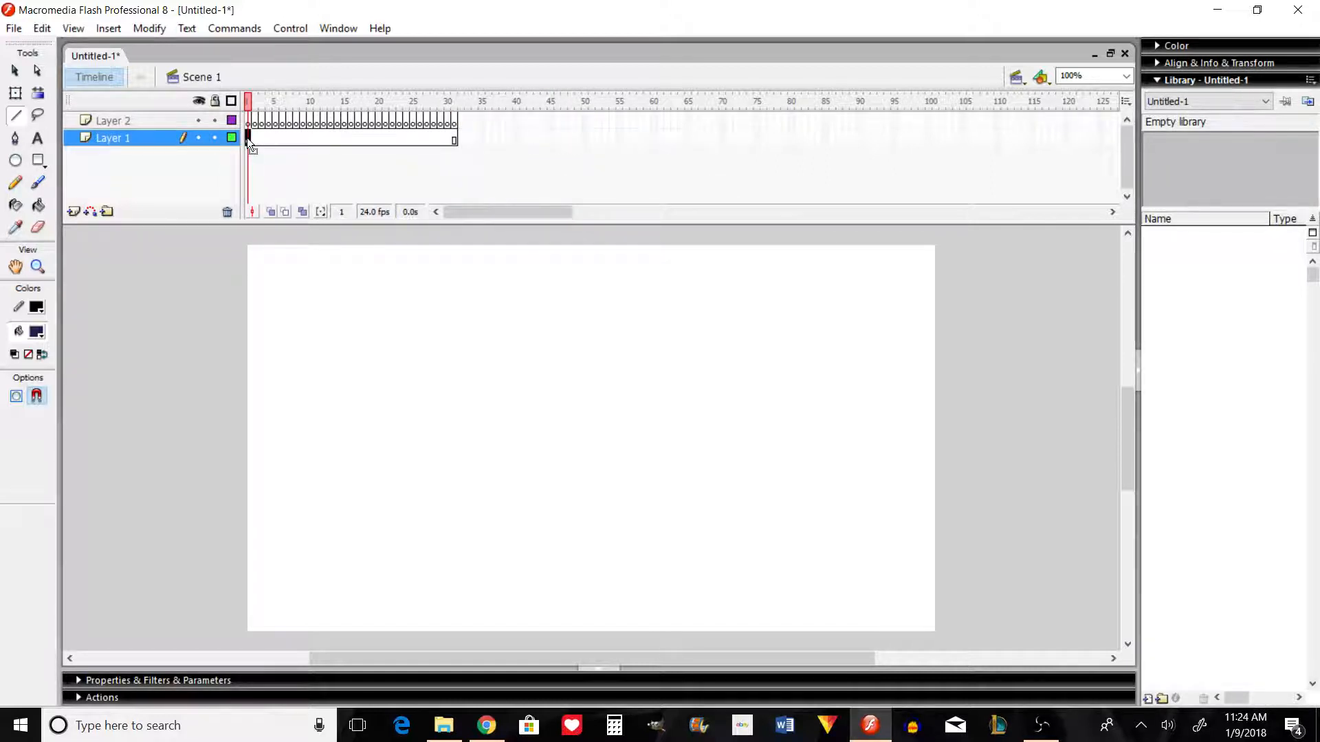
pyautogui.moveTo(231, 473); pyautogui.dragTo(1047, 473)
pyautogui.click(216, 138)
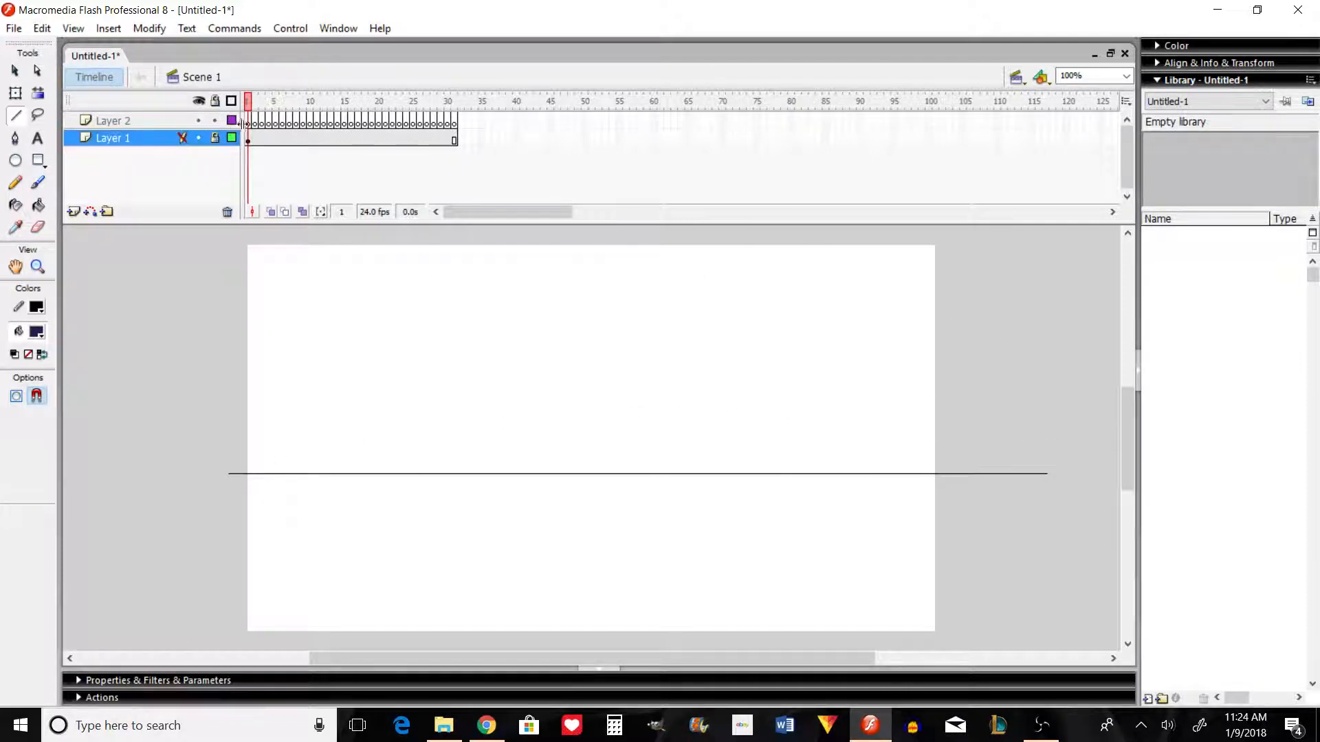
# Step: Paint a standing figure's curved torso and legs with a red brush in frame 1 of Layer 2, crossing the ground line
pyautogui.click(248, 121)
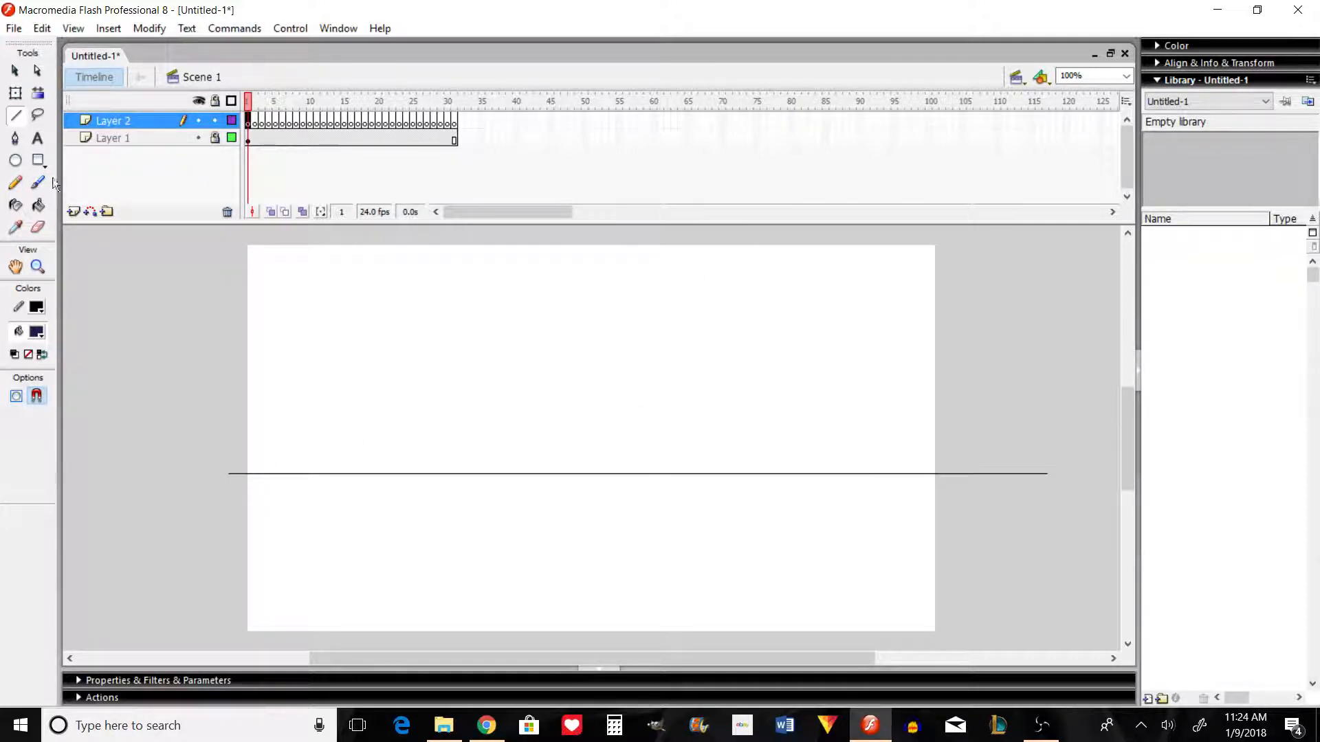
pyautogui.click(38, 182)
pyautogui.click(36, 332)
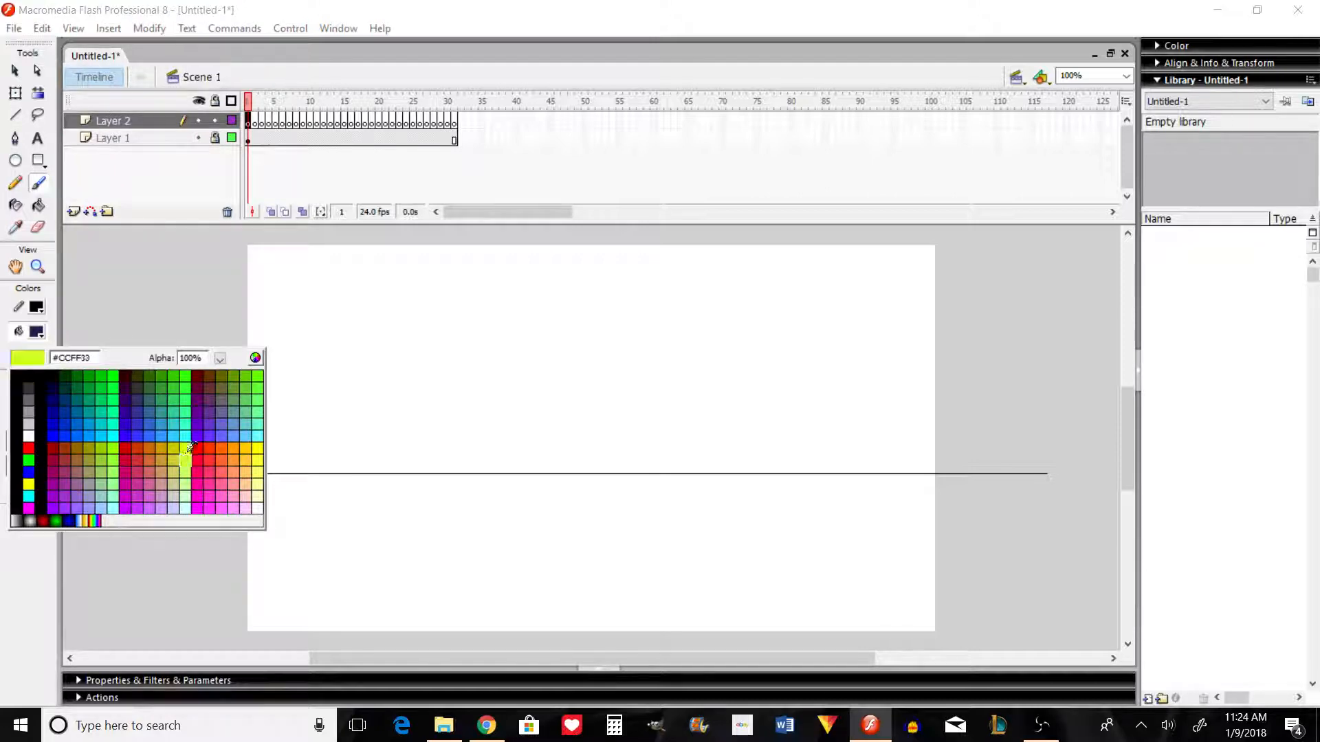
pyautogui.click(197, 448)
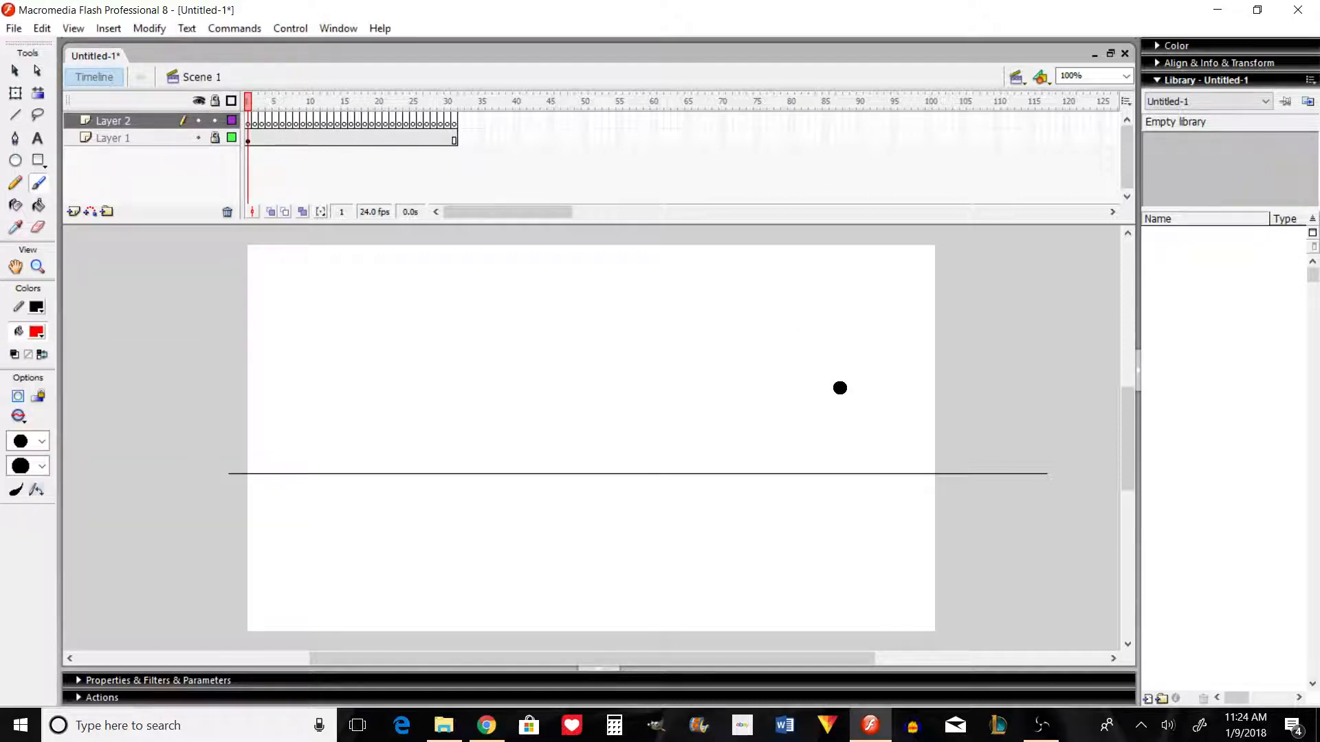
pyautogui.moveTo(822, 379)
pyautogui.mouseDown()
pyautogui.moveTo(843, 434)
pyautogui.moveTo(839, 526)
pyautogui.mouseUp()
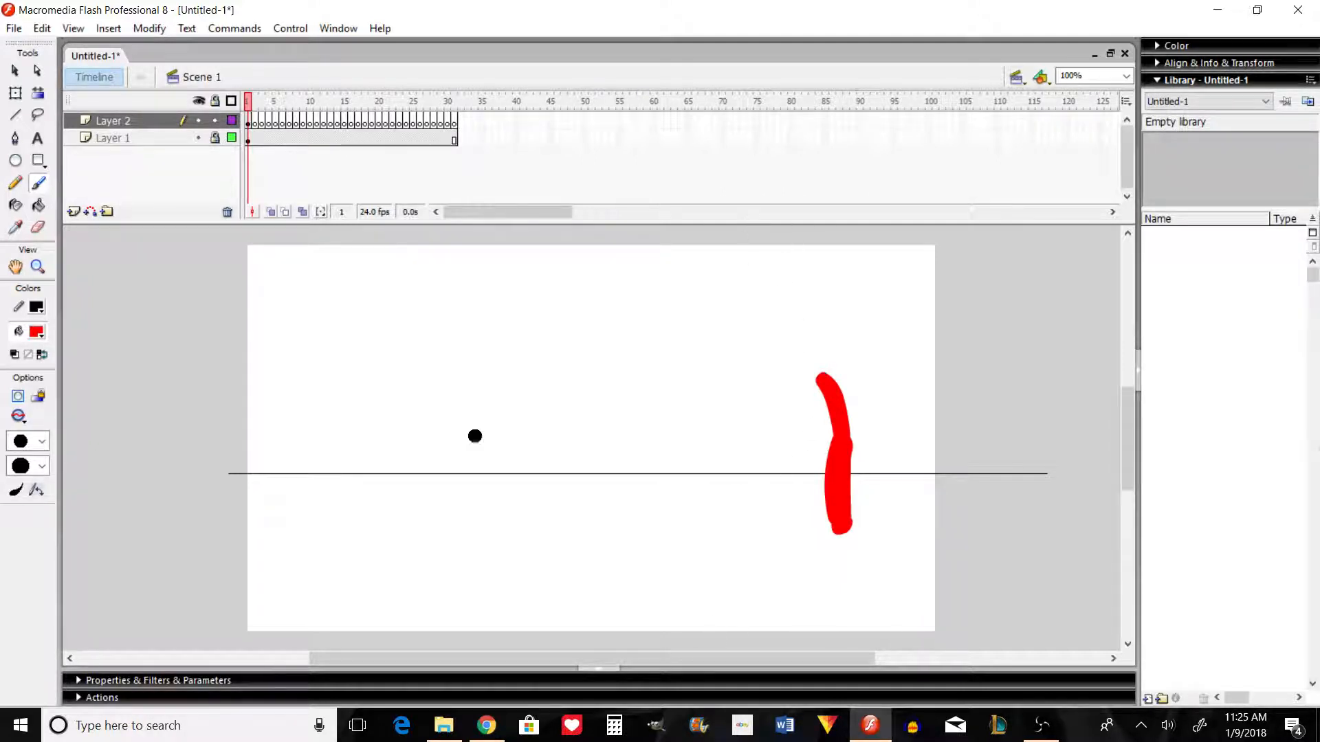
# Step: Check the brush size choice and paint a round red head on top of the figure's torso
pyautogui.click(42, 440)
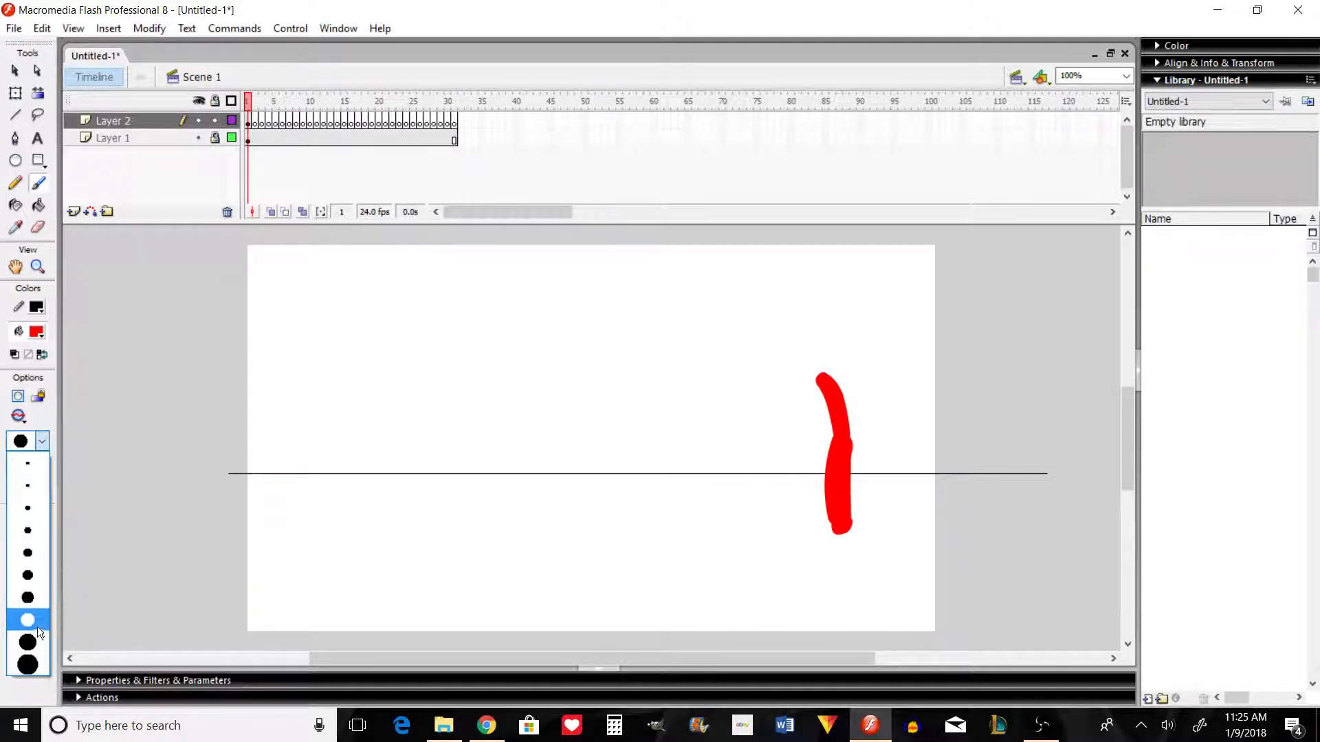
pyautogui.click(34, 620)
pyautogui.click(814, 363)
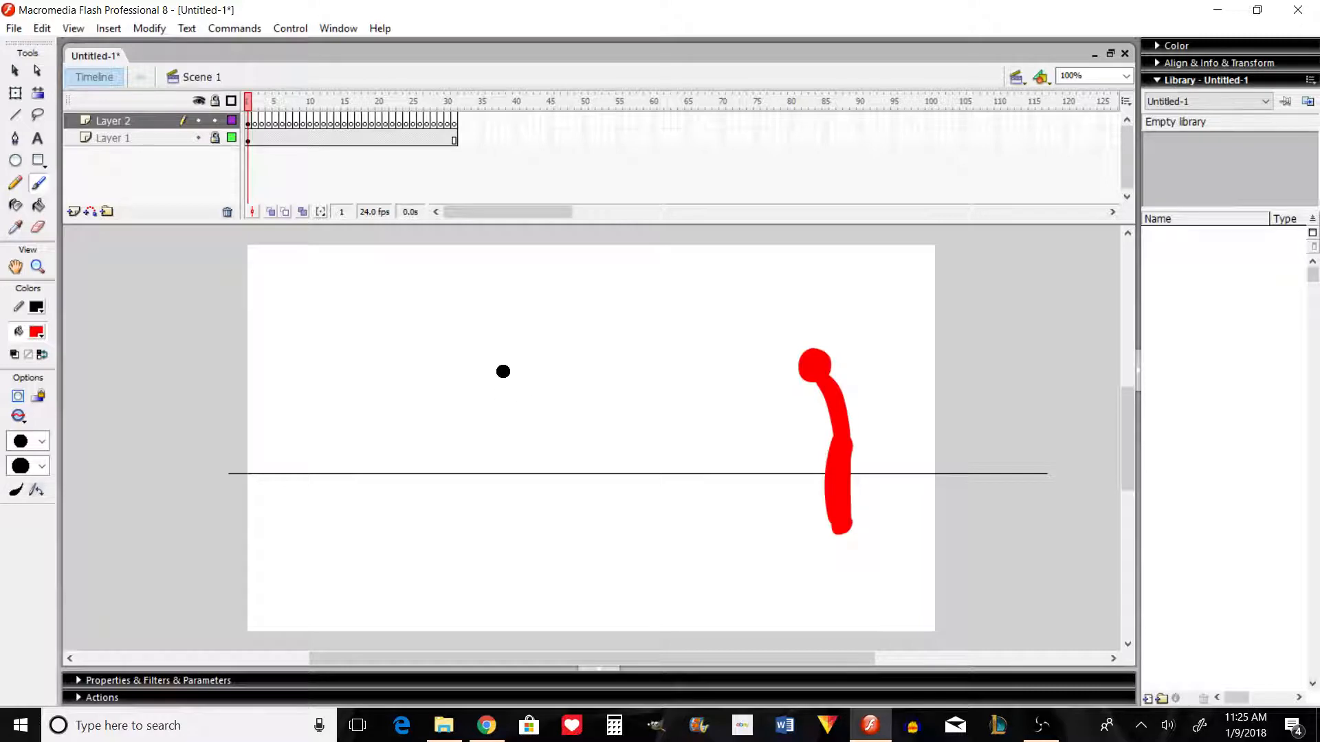
# Step: Extend the first drawing on Layer 2 through frame 4 and go to frame 5
pyautogui.click(253, 122)
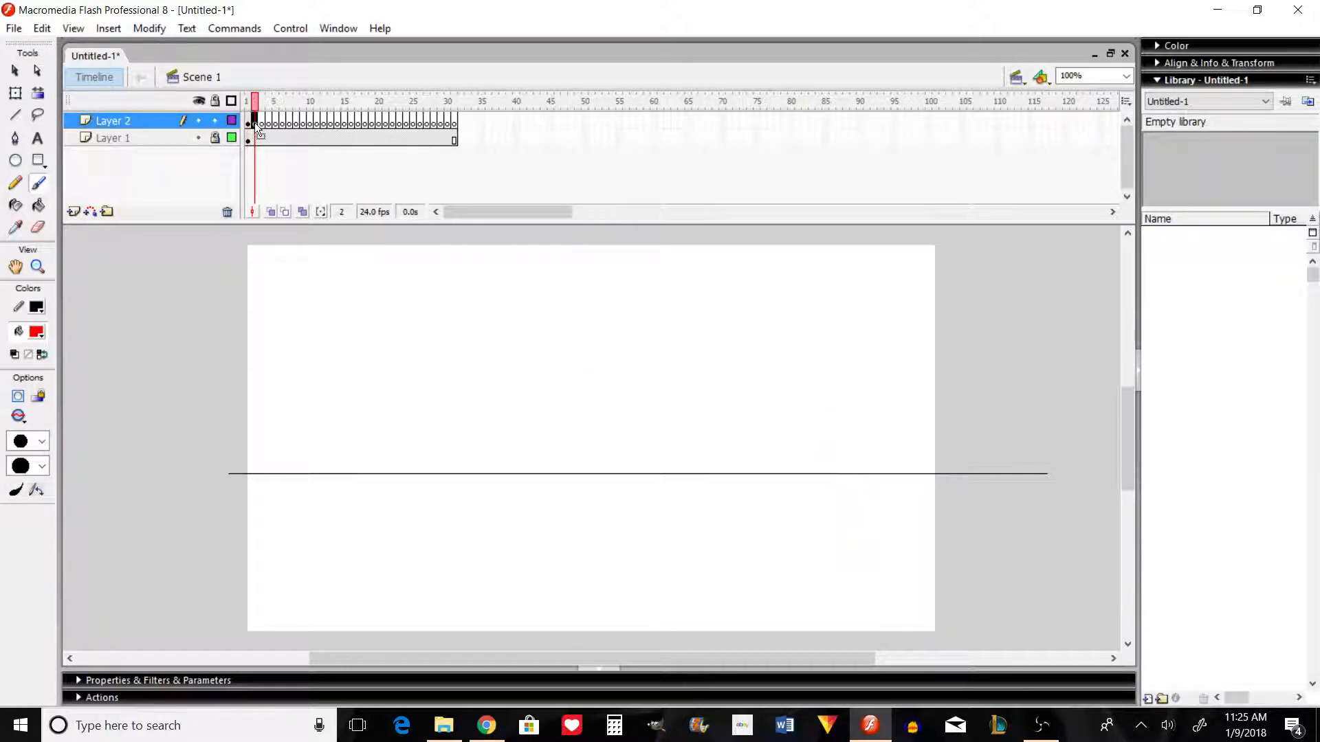
pyautogui.click(261, 123)
pyautogui.moveTo(281, 122); pyautogui.dragTo(262, 121)
pyautogui.moveTo(262, 121); pyautogui.dragTo(276, 122)
pyautogui.click(275, 122)
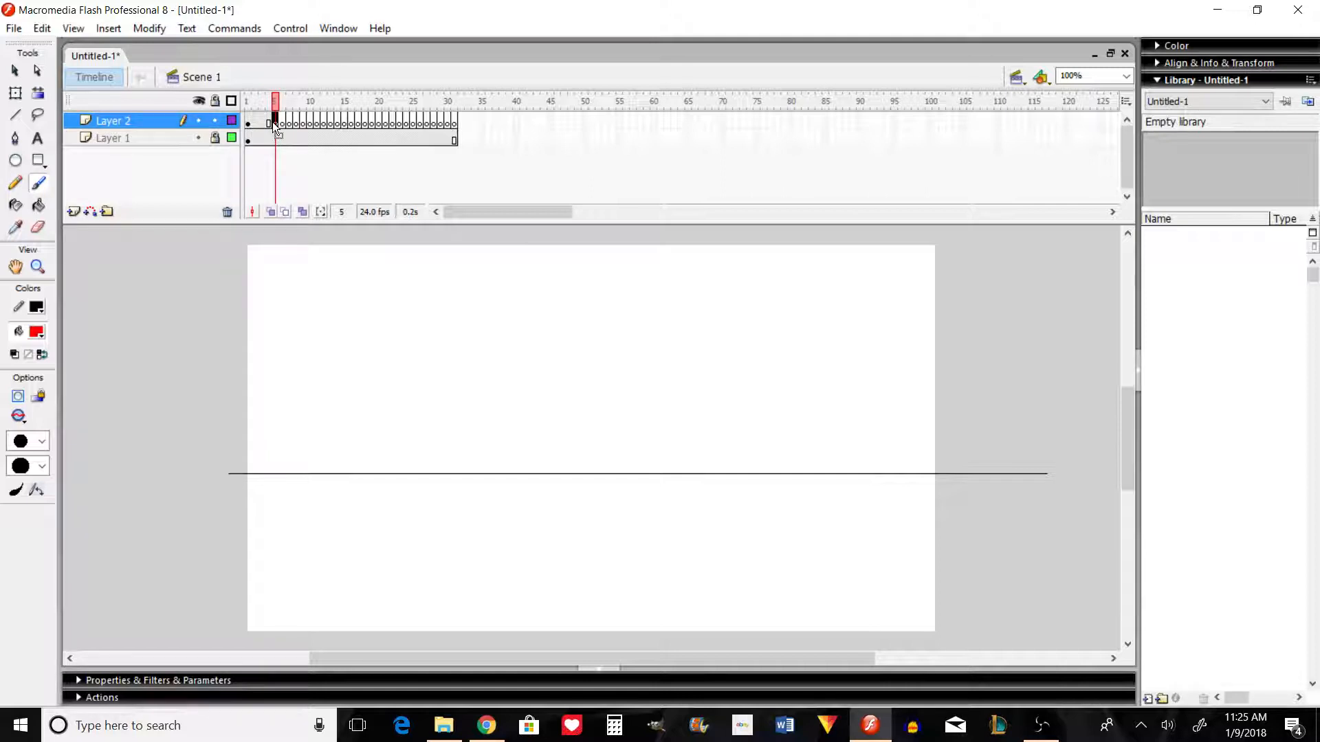
# Step: Turn on onion skinning and paint the torso and upper leg of the second pose in frame 5
pyautogui.click(273, 212)
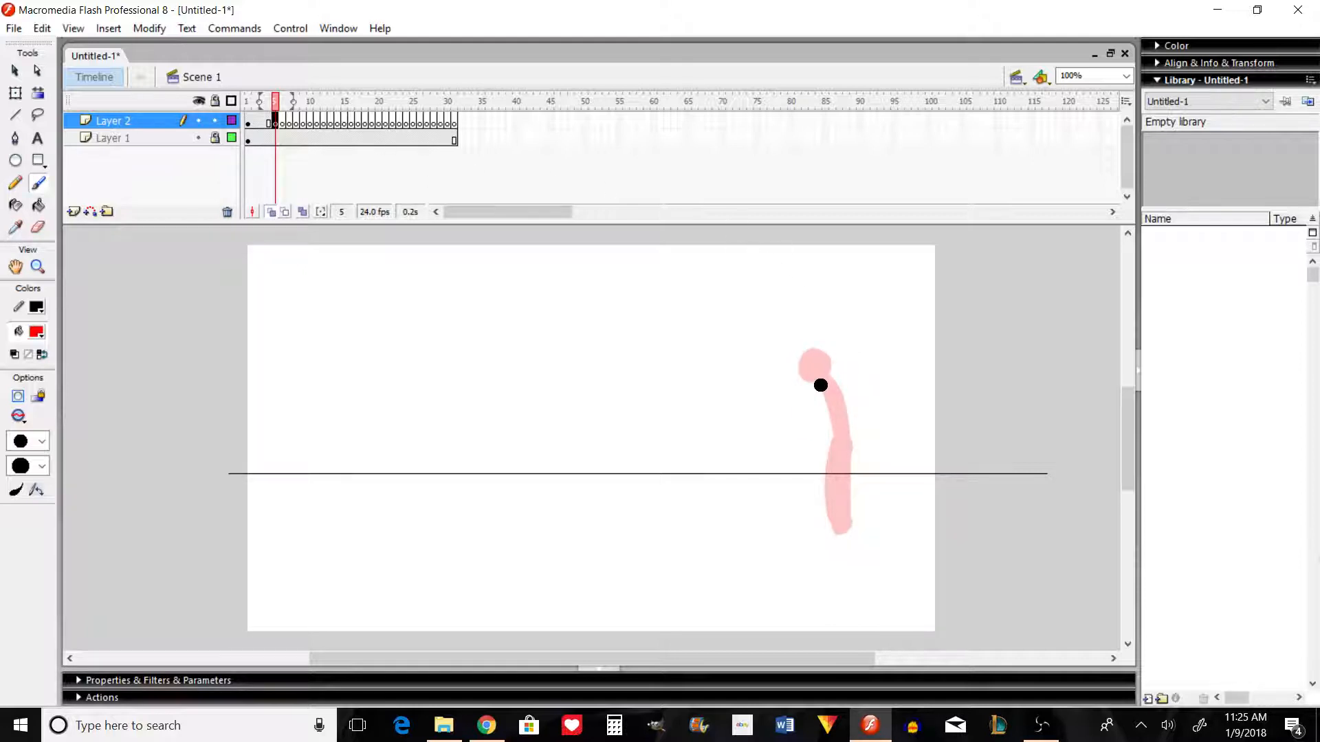
pyautogui.moveTo(820, 385); pyautogui.dragTo(835, 439)
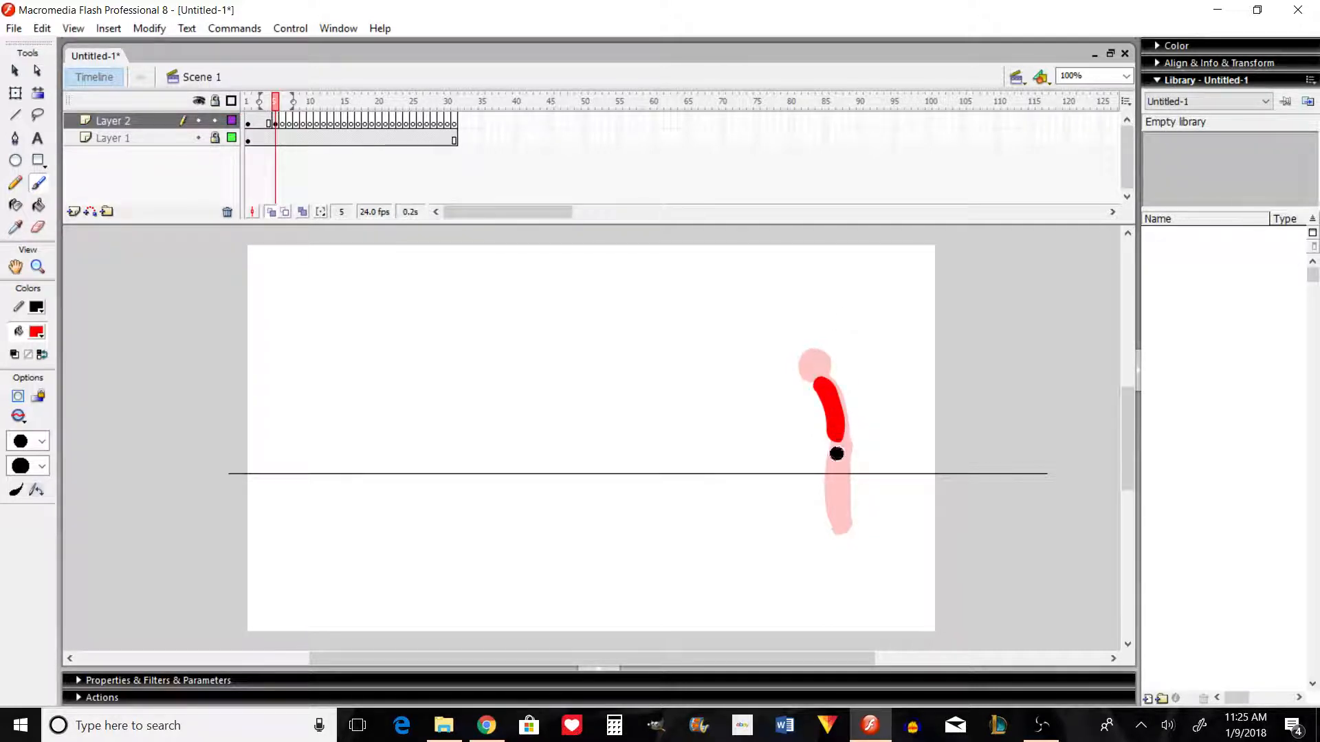
pyautogui.moveTo(834, 440); pyautogui.dragTo(825, 496)
pyautogui.hotkey('ctrl', 'z')
pyautogui.hotkey('ctrl', 'z')
pyautogui.moveTo(833, 448); pyautogui.dragTo(825, 488)
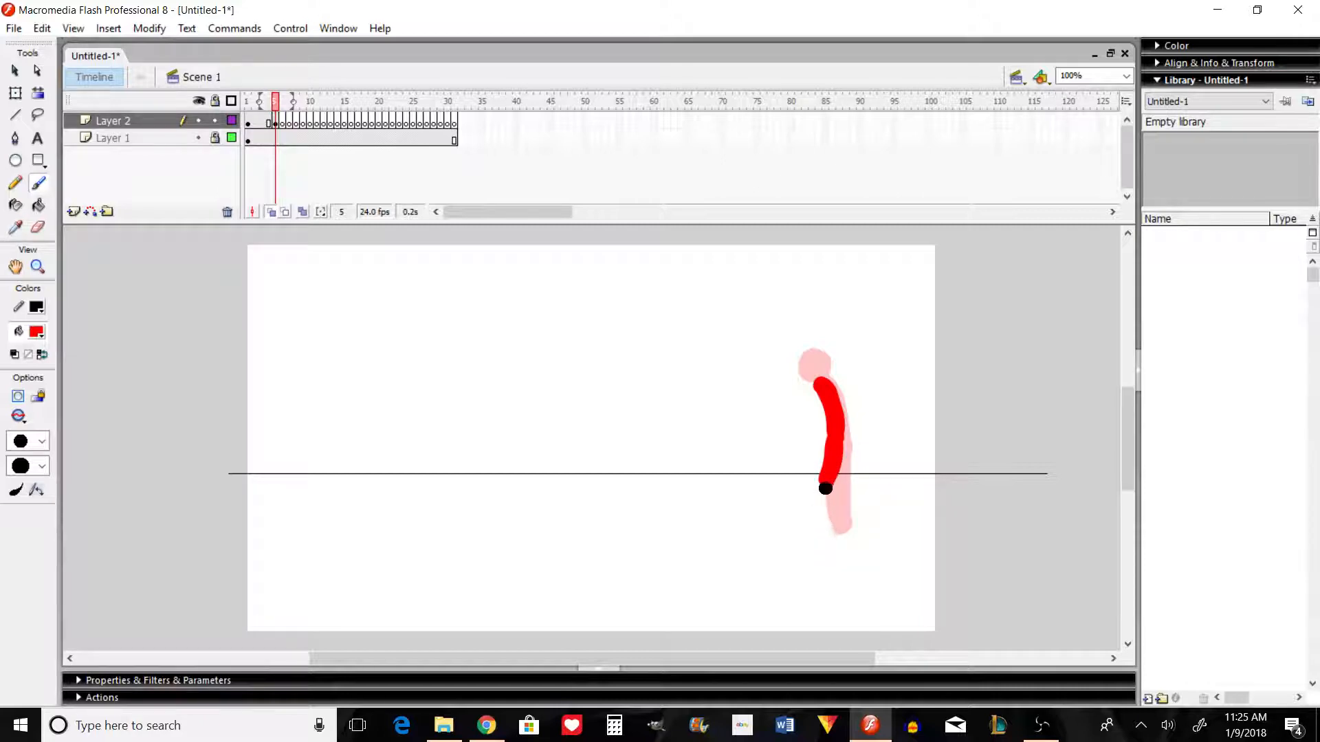
# Step: Replace the upper leg stroke with both legs, painted down to the foot using a smaller, pressure-sensitive brush
pyautogui.click(17, 491)
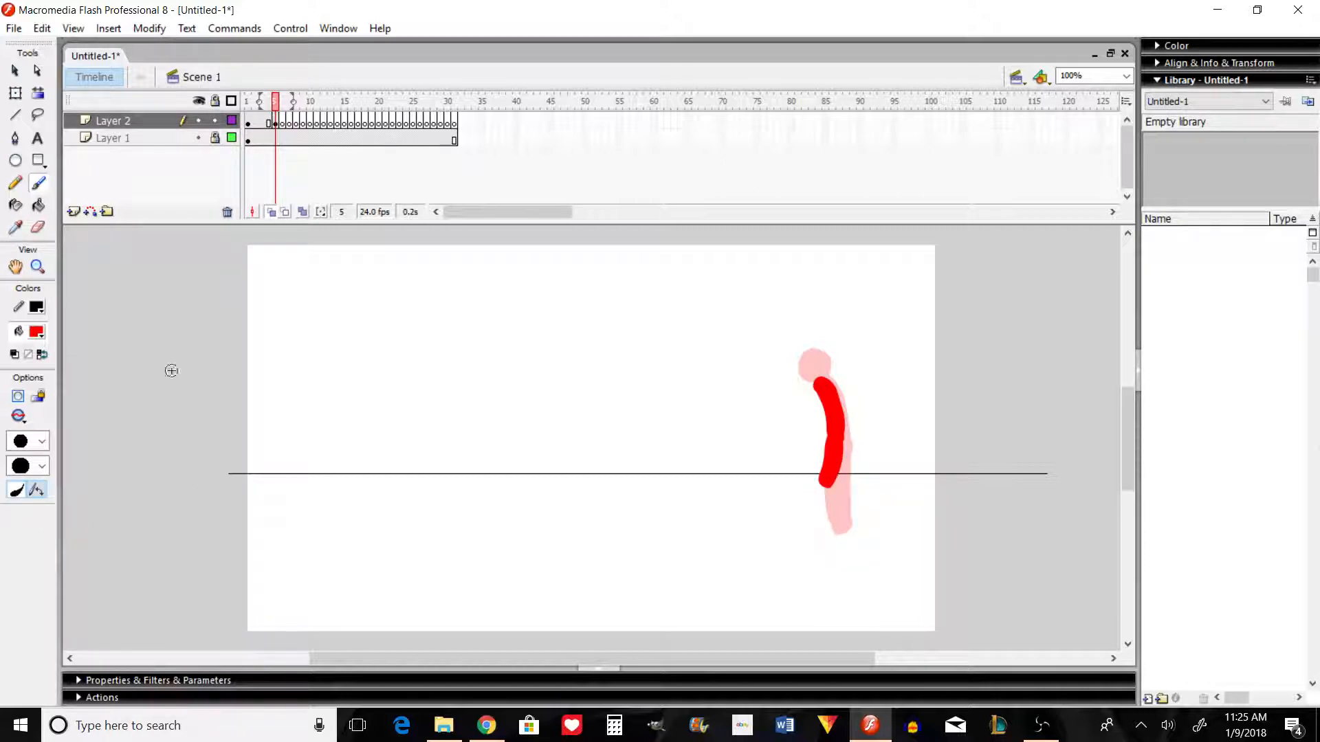
pyautogui.hotkey('ctrl', 'z')
pyautogui.click(42, 442)
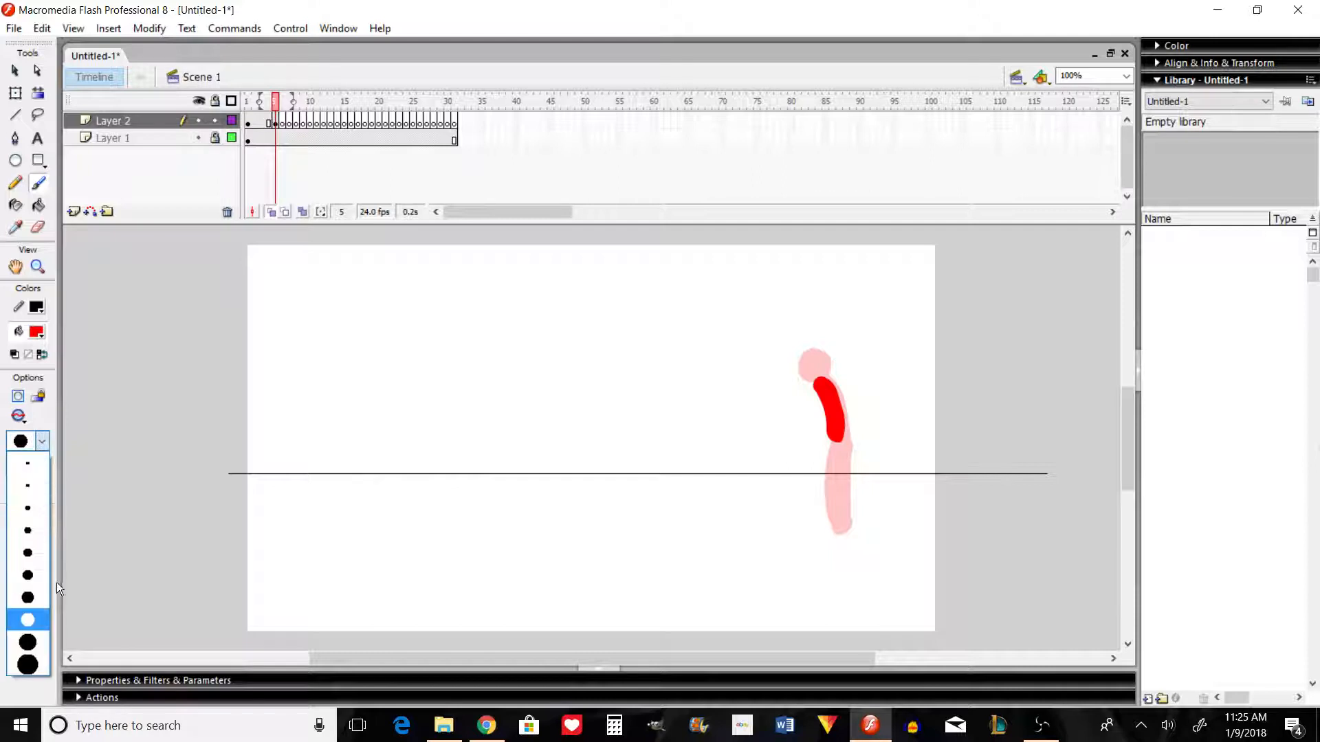
pyautogui.click(35, 599)
pyautogui.moveTo(833, 440)
pyautogui.mouseDown()
pyautogui.moveTo(819, 482)
pyautogui.moveTo(833, 516)
pyautogui.moveTo(834, 500)
pyautogui.mouseUp()
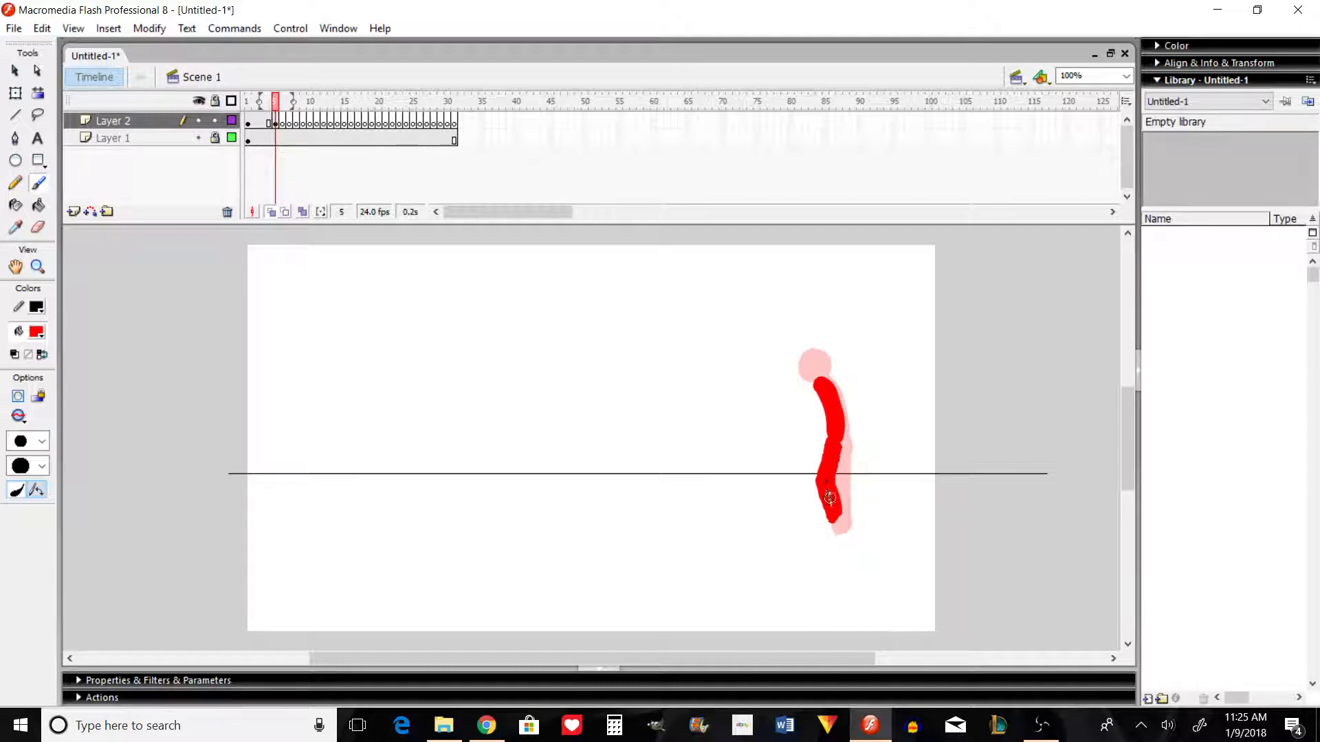
pyautogui.moveTo(838, 451); pyautogui.dragTo(838, 527)
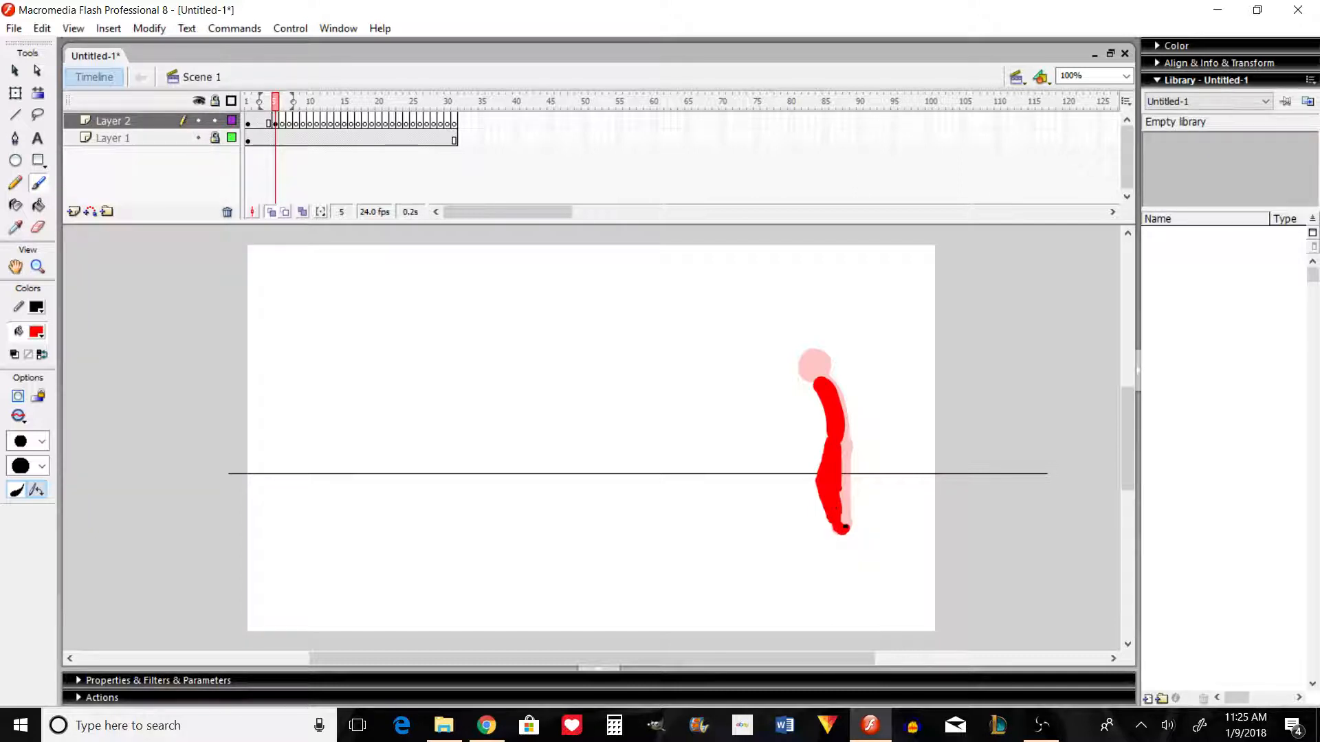
pyautogui.moveTo(841, 524)
pyautogui.mouseDown()
pyautogui.moveTo(841, 432)
pyautogui.moveTo(852, 503)
pyautogui.mouseUp()
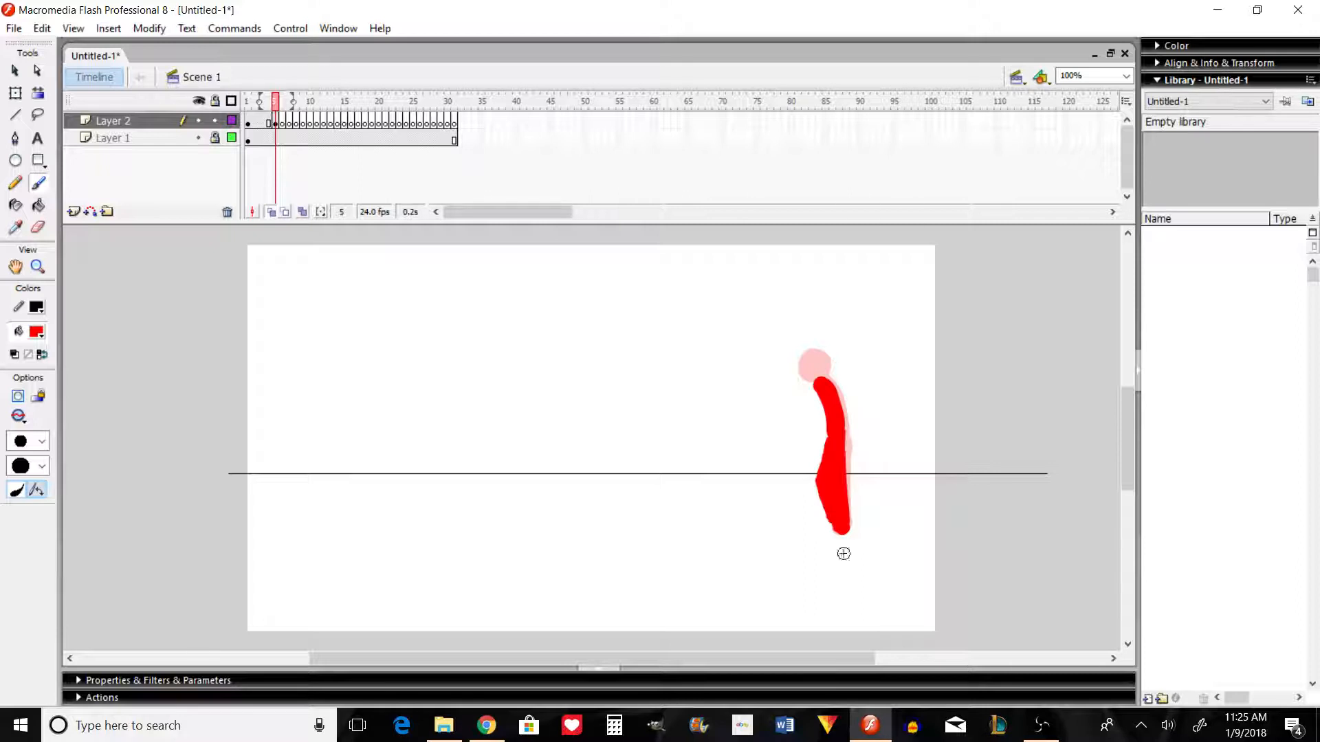
# Step: Flip back and forth between frames 4 and 5 to compare the two poses
pyautogui.press(',')
pyautogui.press('.')
pyautogui.press('.')
pyautogui.press(',')
pyautogui.press(',')
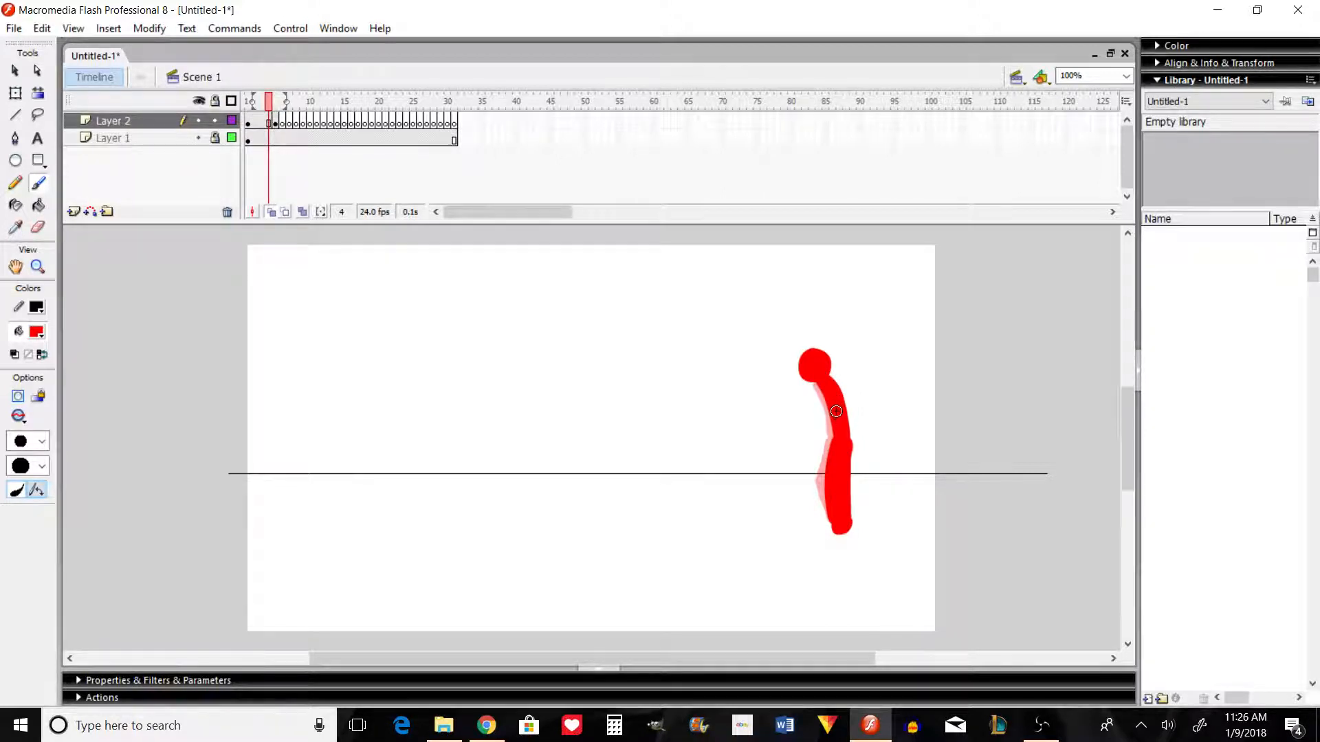
pyautogui.press('.')
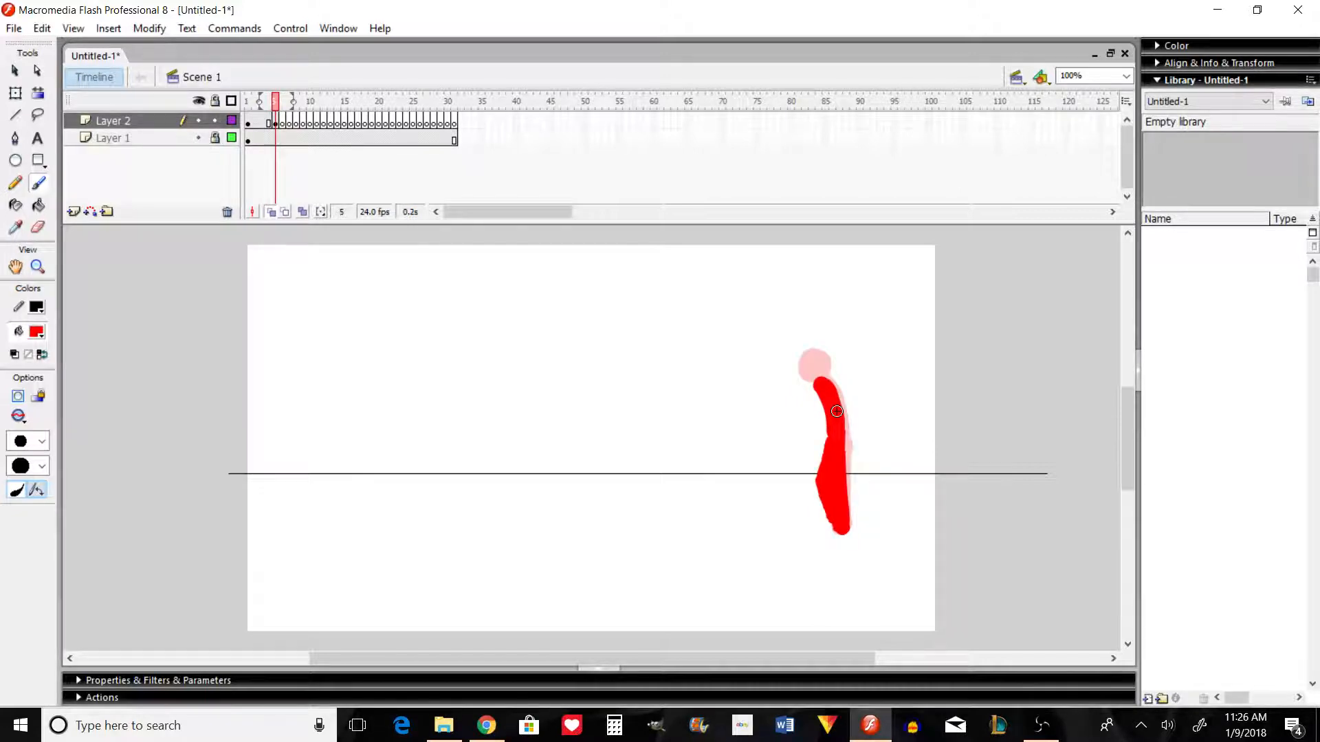
pyautogui.press(',')
pyautogui.press('.')
pyautogui.press(',')
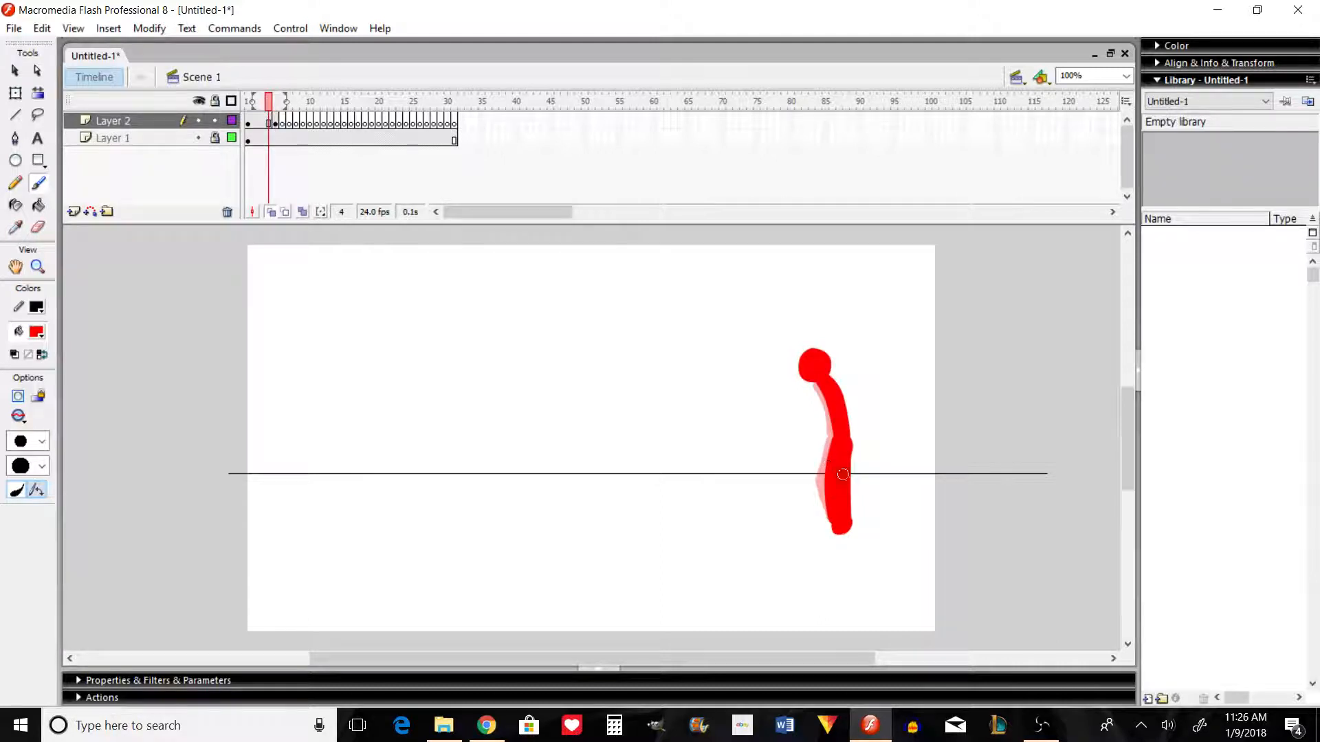
pyautogui.press('.')
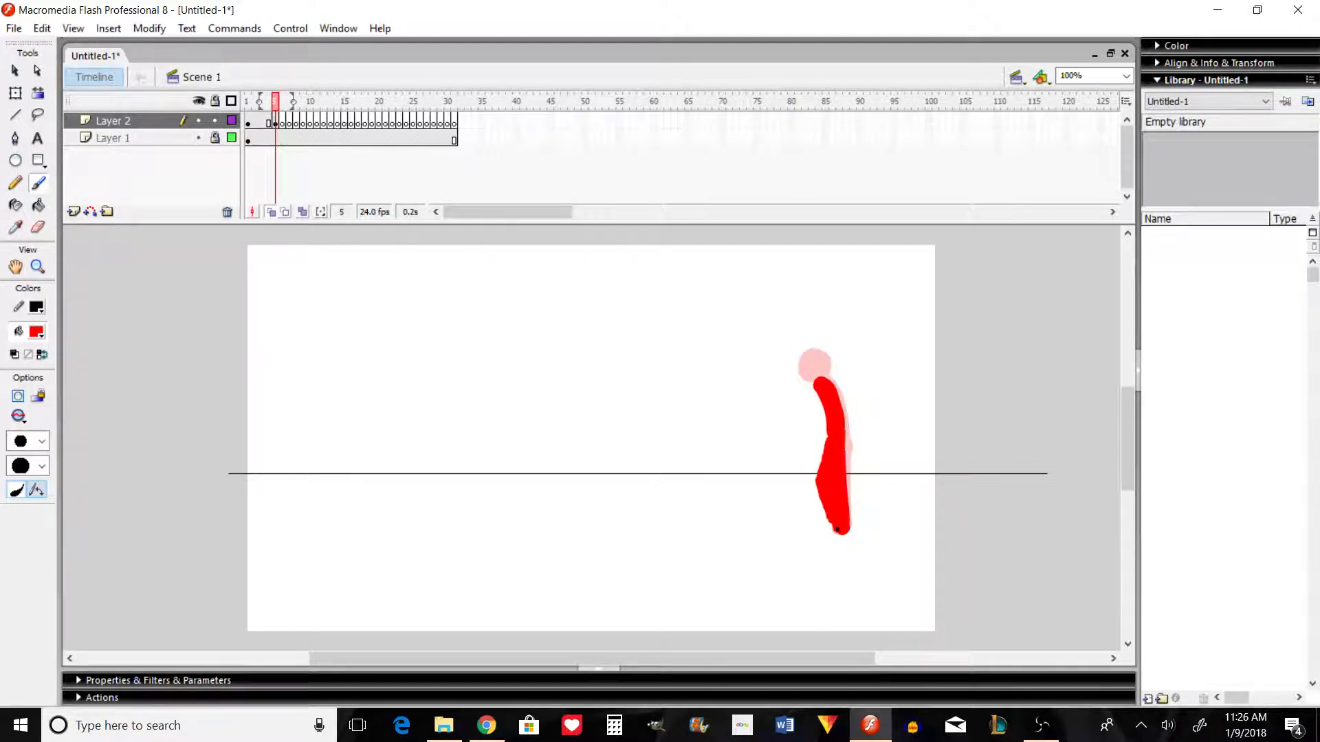
pyautogui.press(',')
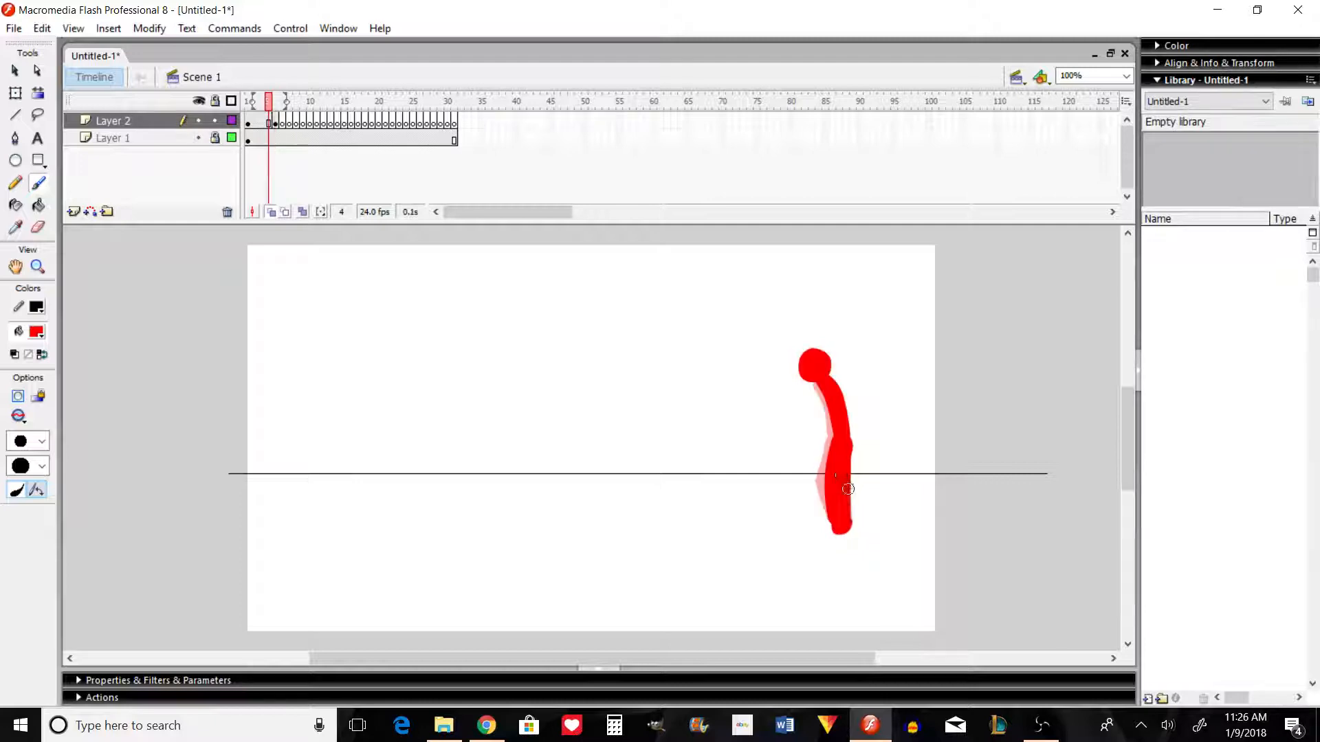
pyautogui.click(844, 449)
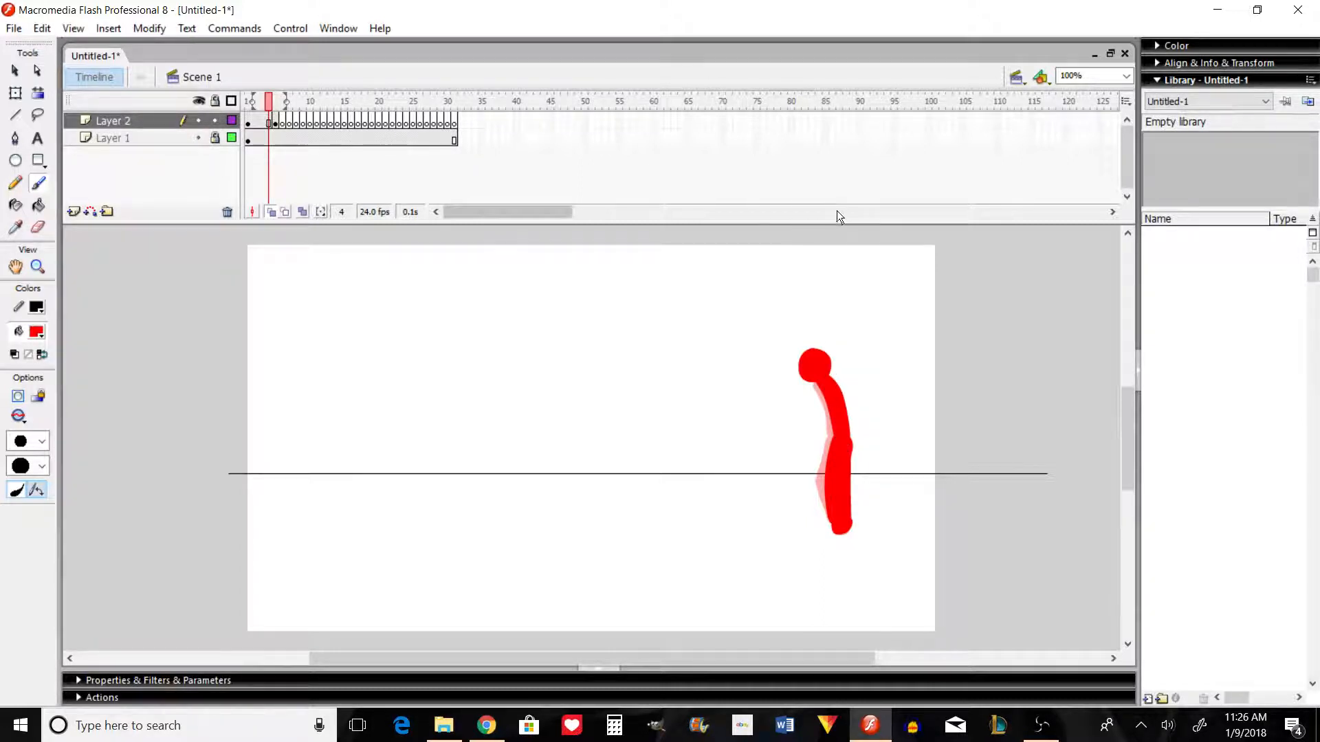
pyautogui.press('.')
# Step: Extend the second pose on Layer 2 through frame 6 and step back to frame 4
pyautogui.click(282, 122)
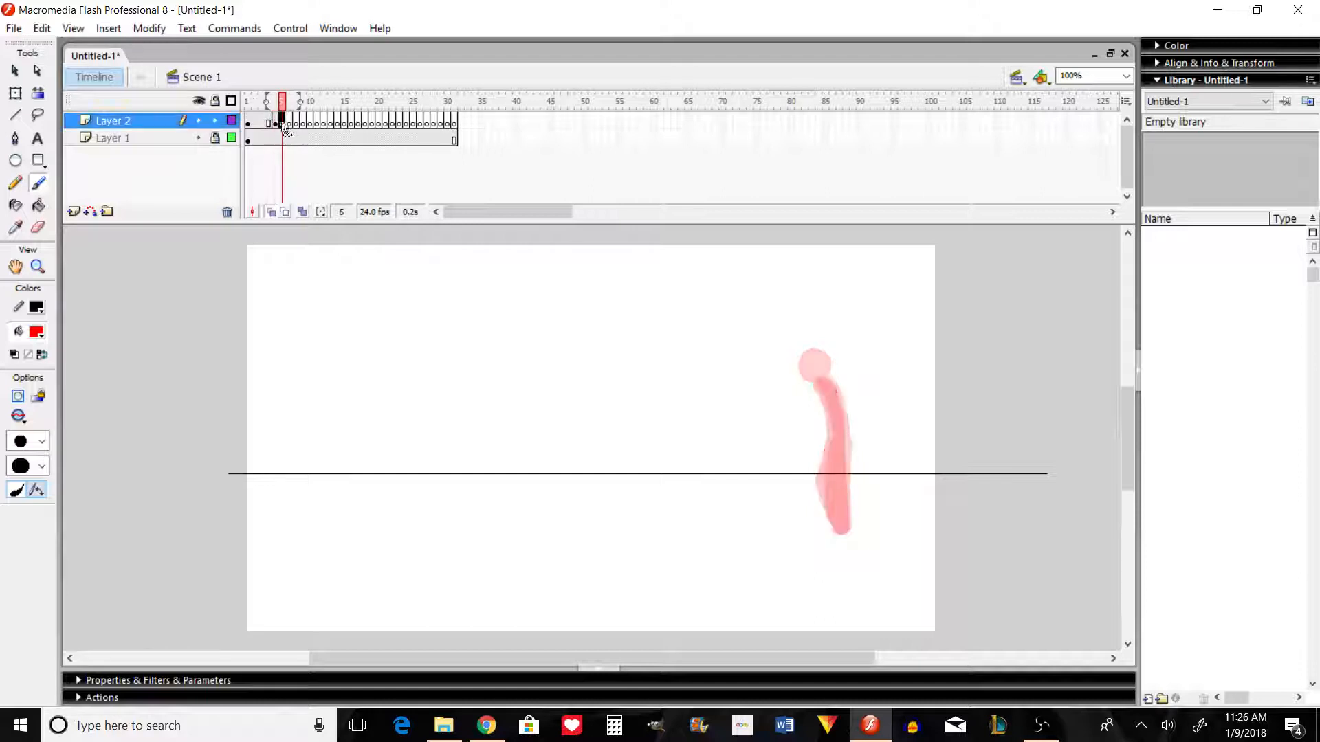
pyautogui.click(287, 120)
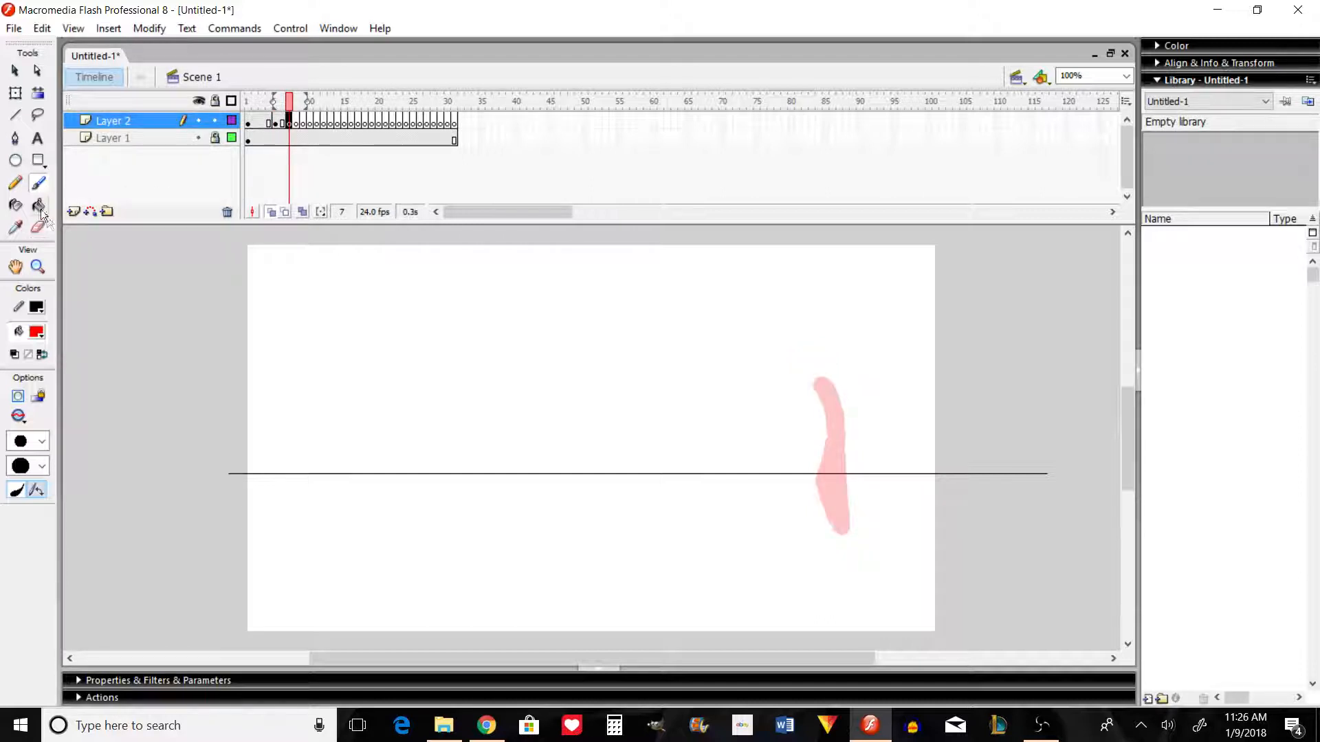
pyautogui.press(',')
pyautogui.press(',')
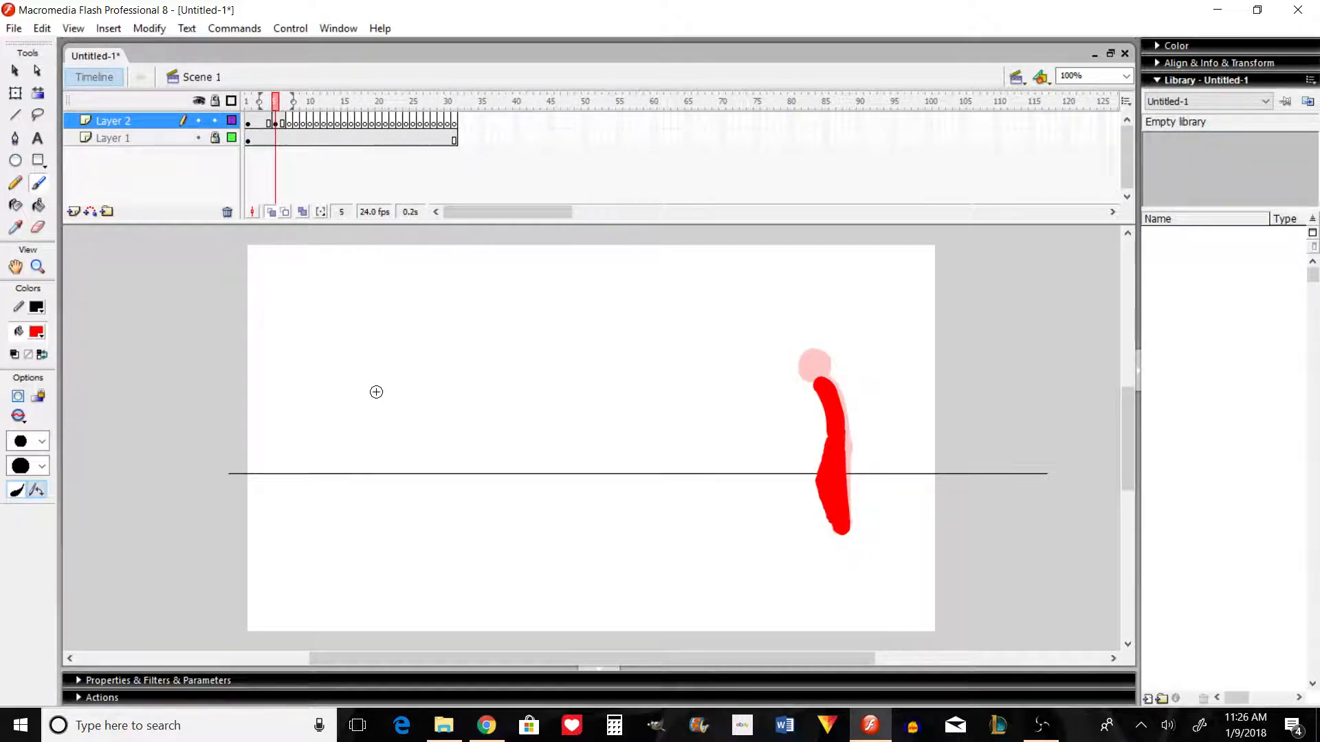
pyautogui.press(',')
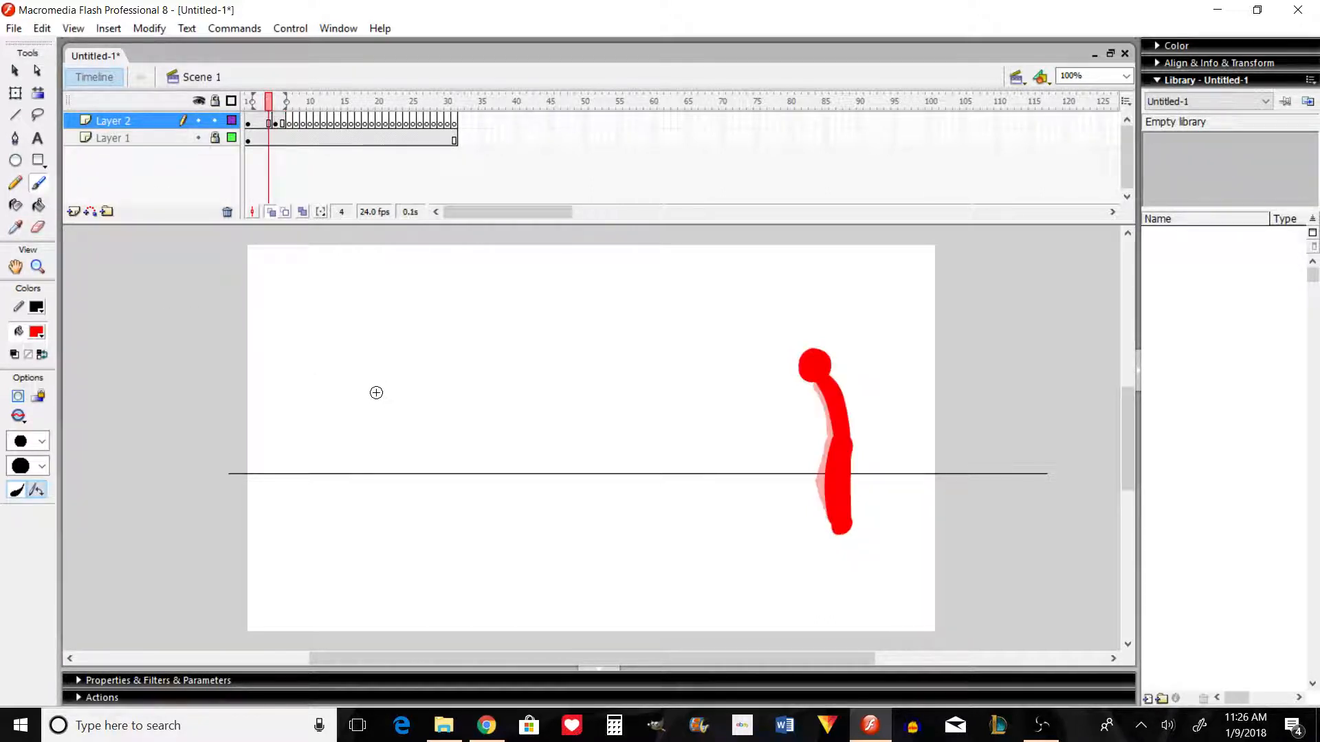
# Step: Move the second pose on Layer 2 to frames 9 and 10, and convert frame 5 to a blank keyframe
pyautogui.click(275, 121)
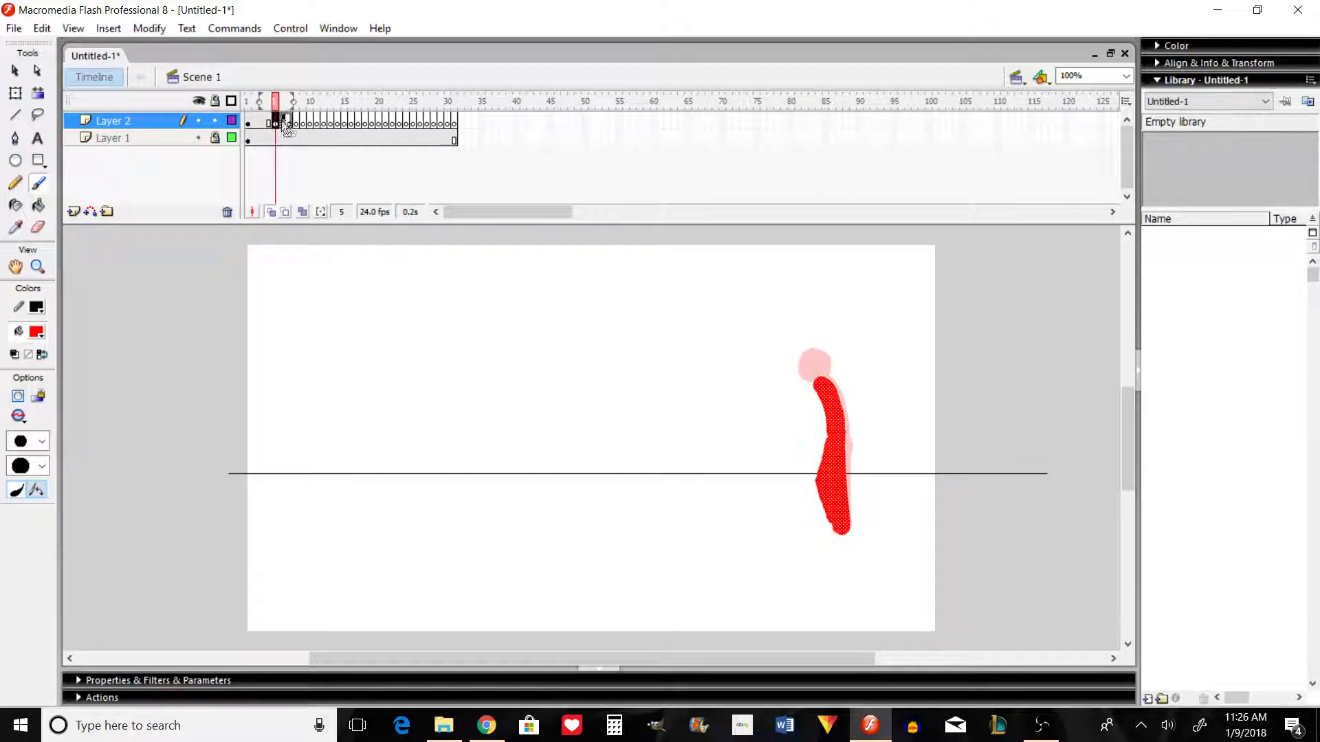
pyautogui.moveTo(285, 126); pyautogui.dragTo(303, 123)
pyautogui.click(275, 121)
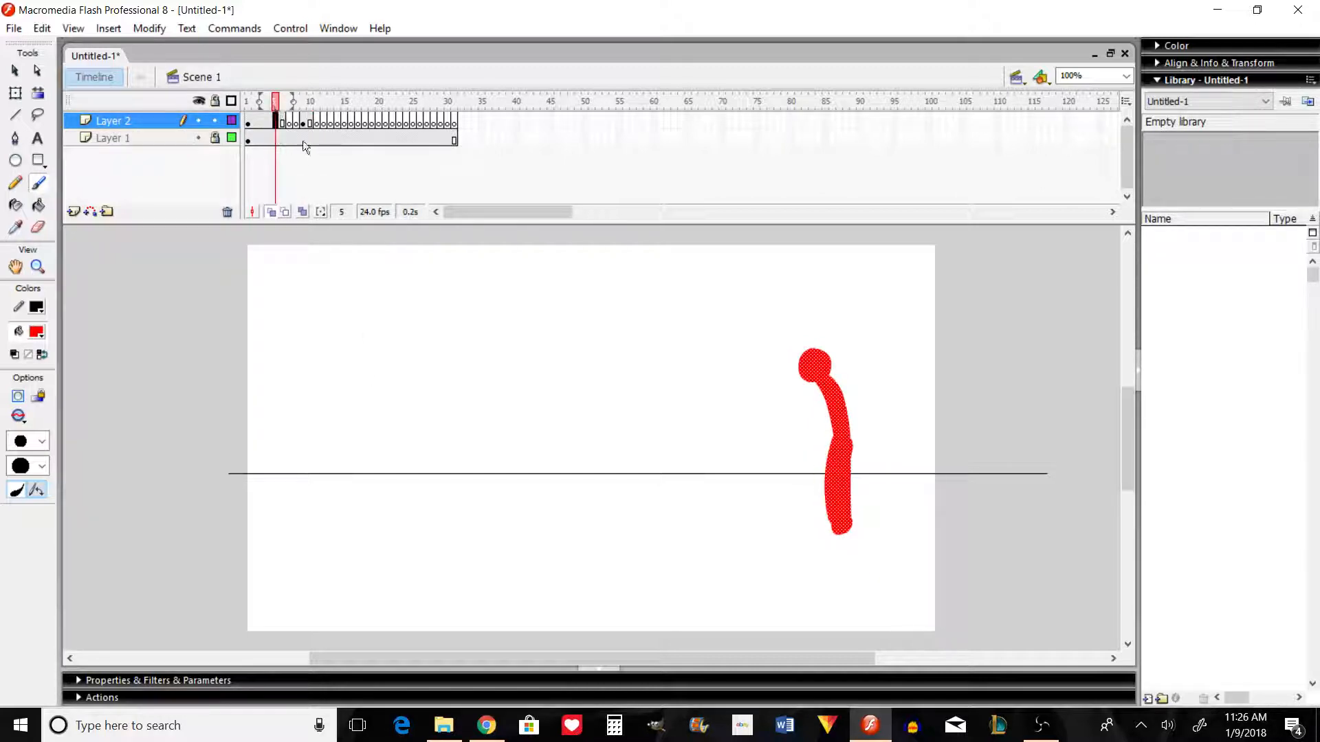
pyautogui.rightClick(273, 117)
pyautogui.click(358, 273)
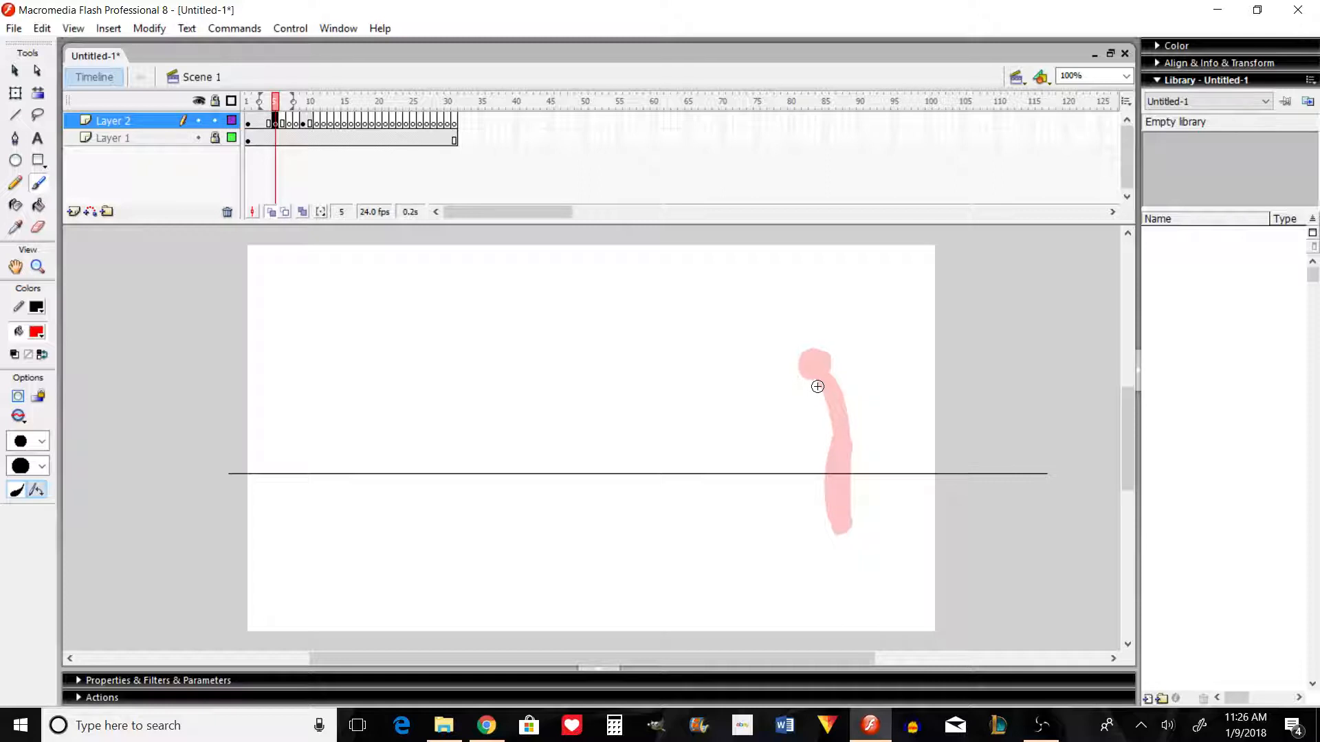
# Step: Paint the torso and both striding legs of a new in-between pose in frame 5, leaning ahead of the first pose
pyautogui.moveTo(818, 386)
pyautogui.mouseDown()
pyautogui.moveTo(830, 435)
pyautogui.moveTo(810, 388)
pyautogui.moveTo(825, 436)
pyautogui.moveTo(805, 388)
pyautogui.moveTo(821, 393)
pyautogui.moveTo(833, 427)
pyautogui.moveTo(815, 407)
pyautogui.moveTo(846, 528)
pyautogui.moveTo(822, 433)
pyautogui.moveTo(832, 505)
pyautogui.mouseUp()
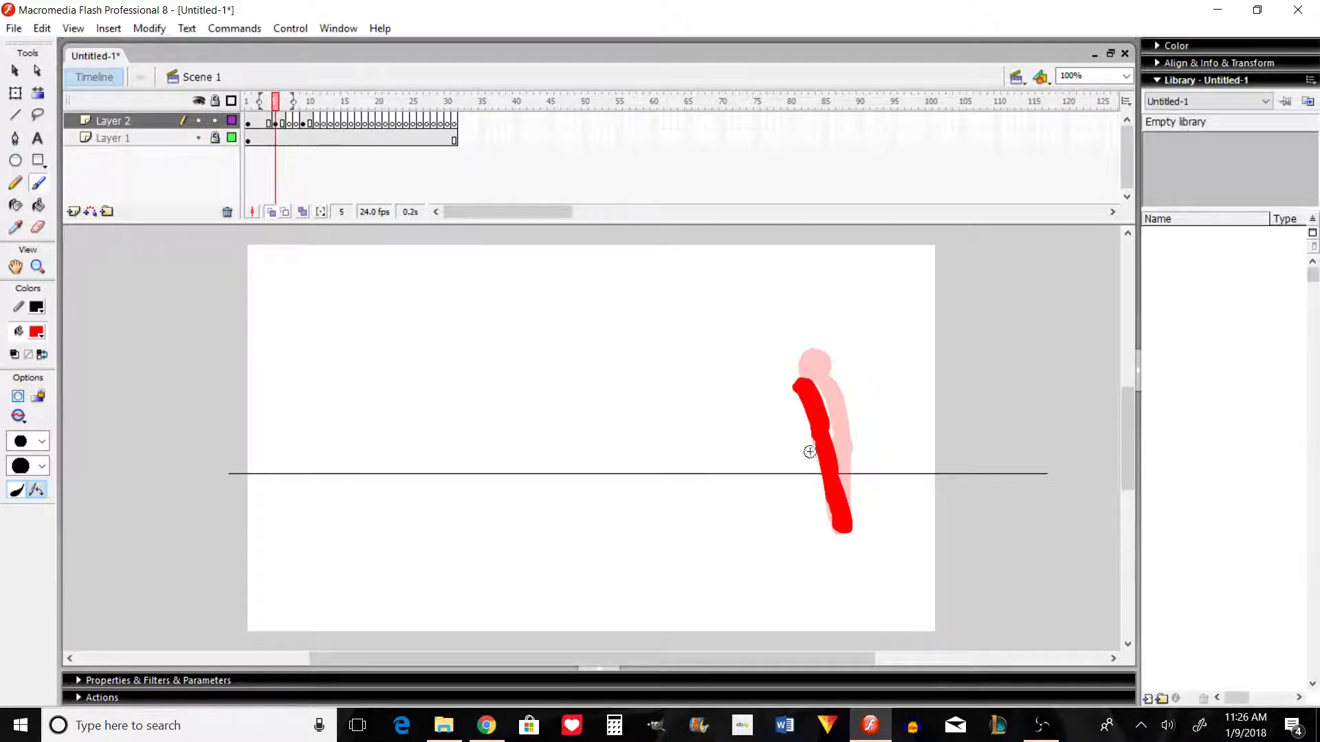
pyautogui.moveTo(813, 431)
pyautogui.mouseDown()
pyautogui.moveTo(797, 522)
pyautogui.moveTo(809, 470)
pyautogui.mouseUp()
pyautogui.moveTo(796, 527); pyautogui.dragTo(799, 530)
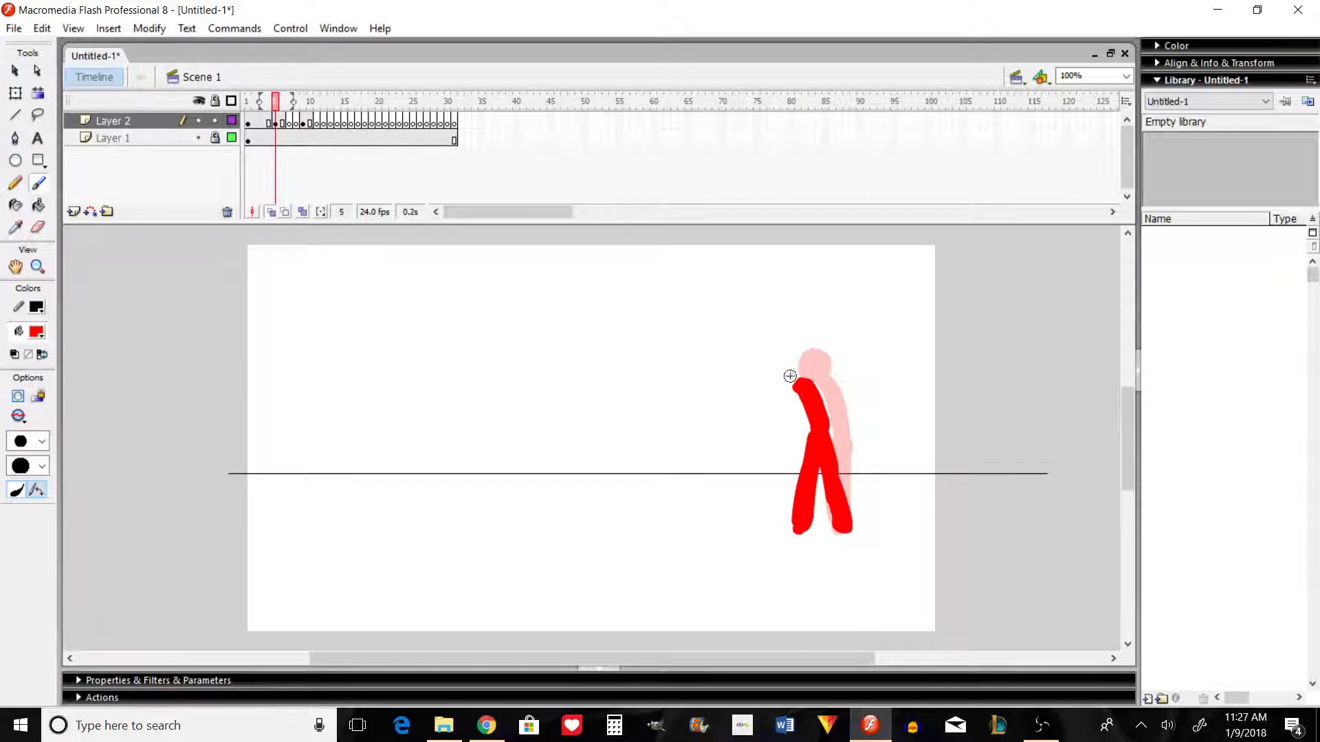
# Step: Flip back and forth between the first pose and the new frame 5 pose to compare the motion
pyautogui.press(',')
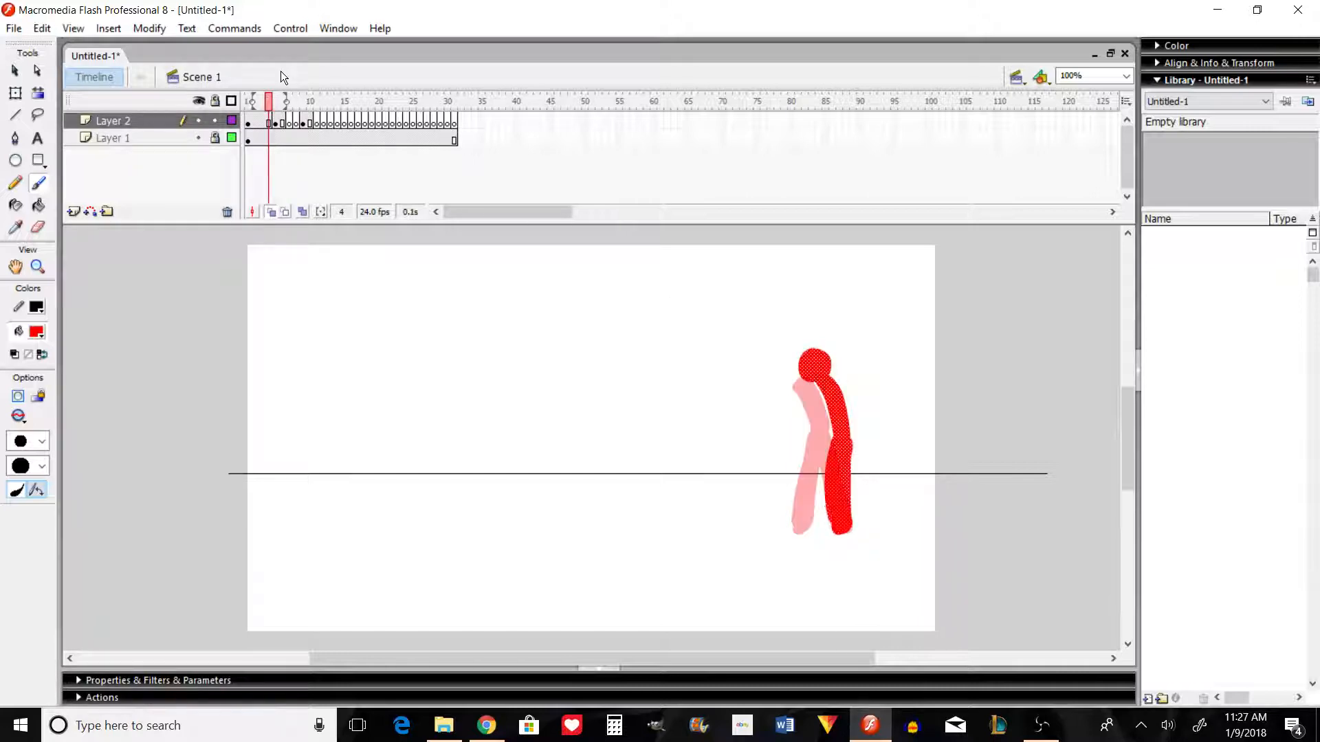
pyautogui.press('.')
pyautogui.press(',')
pyautogui.press(',')
pyautogui.press(',')
pyautogui.press('.')
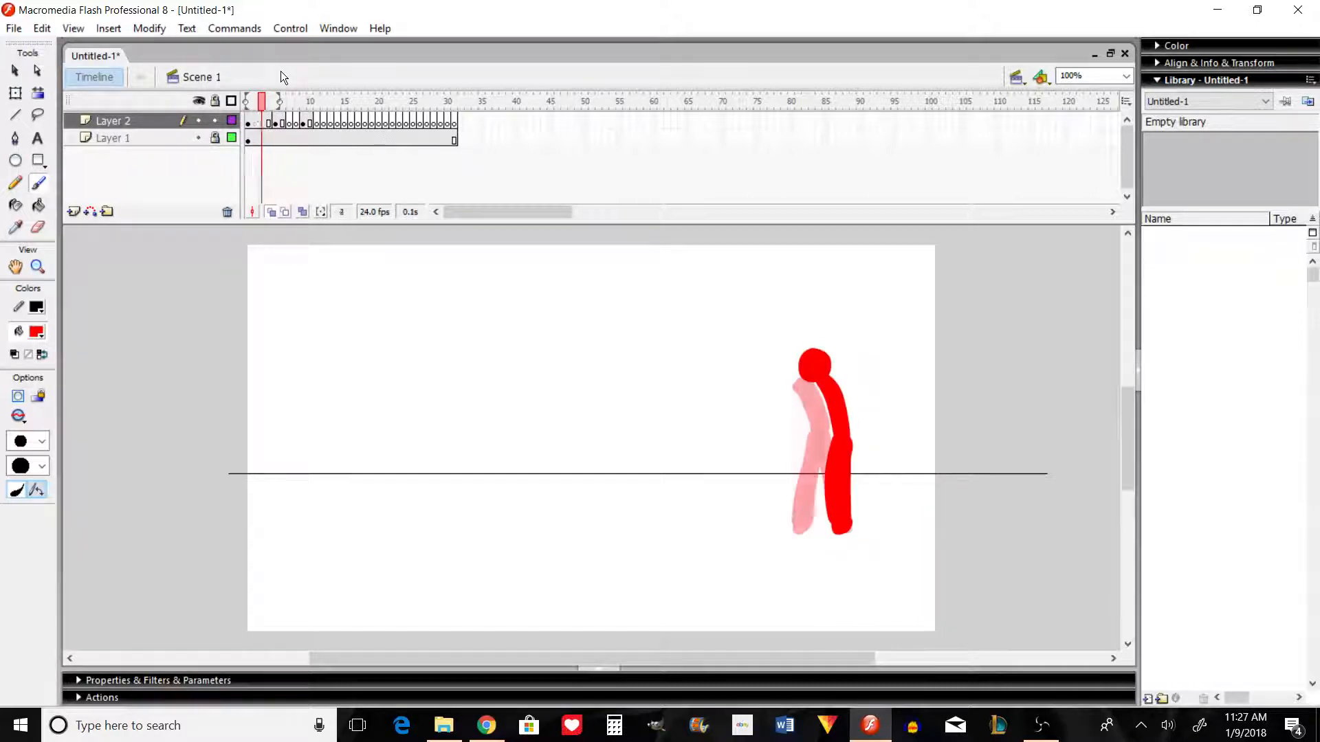
pyautogui.press('.')
pyautogui.press('.')
pyautogui.press(',')
pyautogui.press(',')
pyautogui.press('.')
pyautogui.press('.')
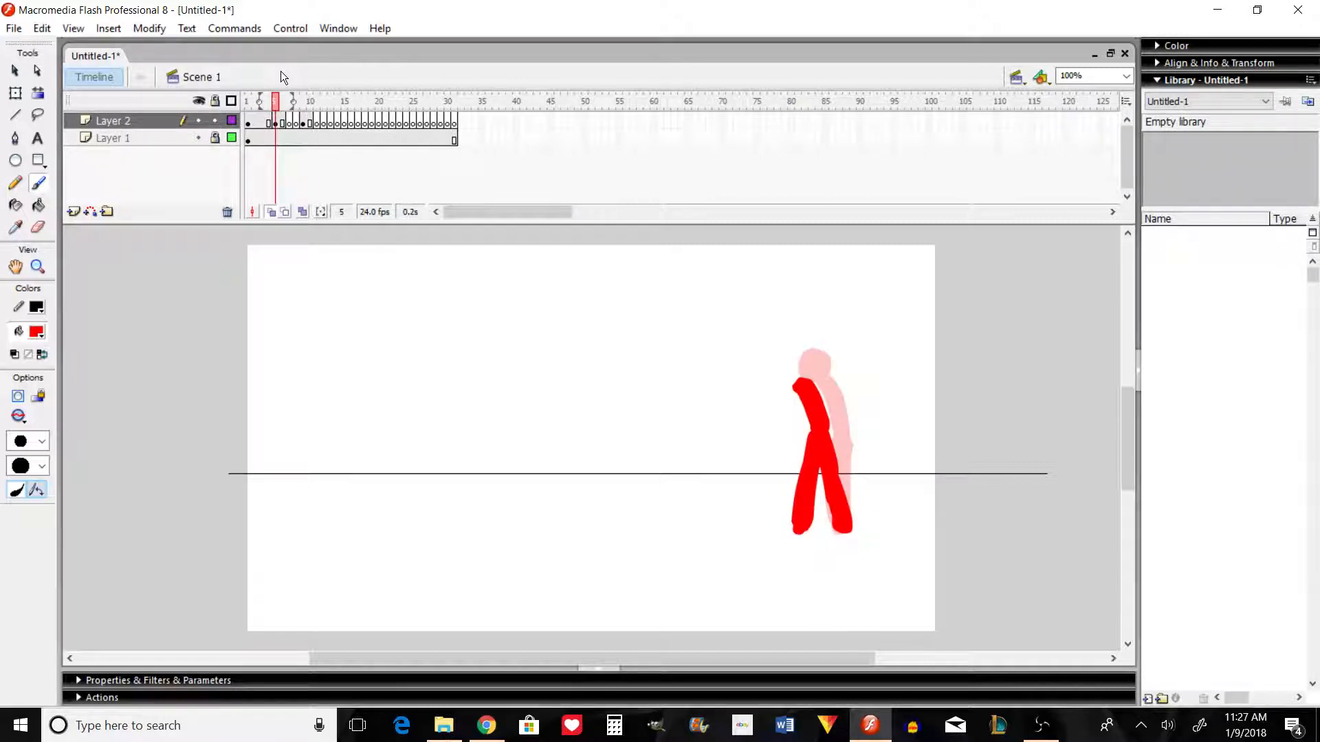
# Step: Paint the head on the striding pose in frame 5 and preview the movie
pyautogui.moveTo(787, 369); pyautogui.dragTo(785, 380)
pyautogui.moveTo(798, 381); pyautogui.dragTo(796, 361)
pyautogui.hotkey('ctrl', 'Return')
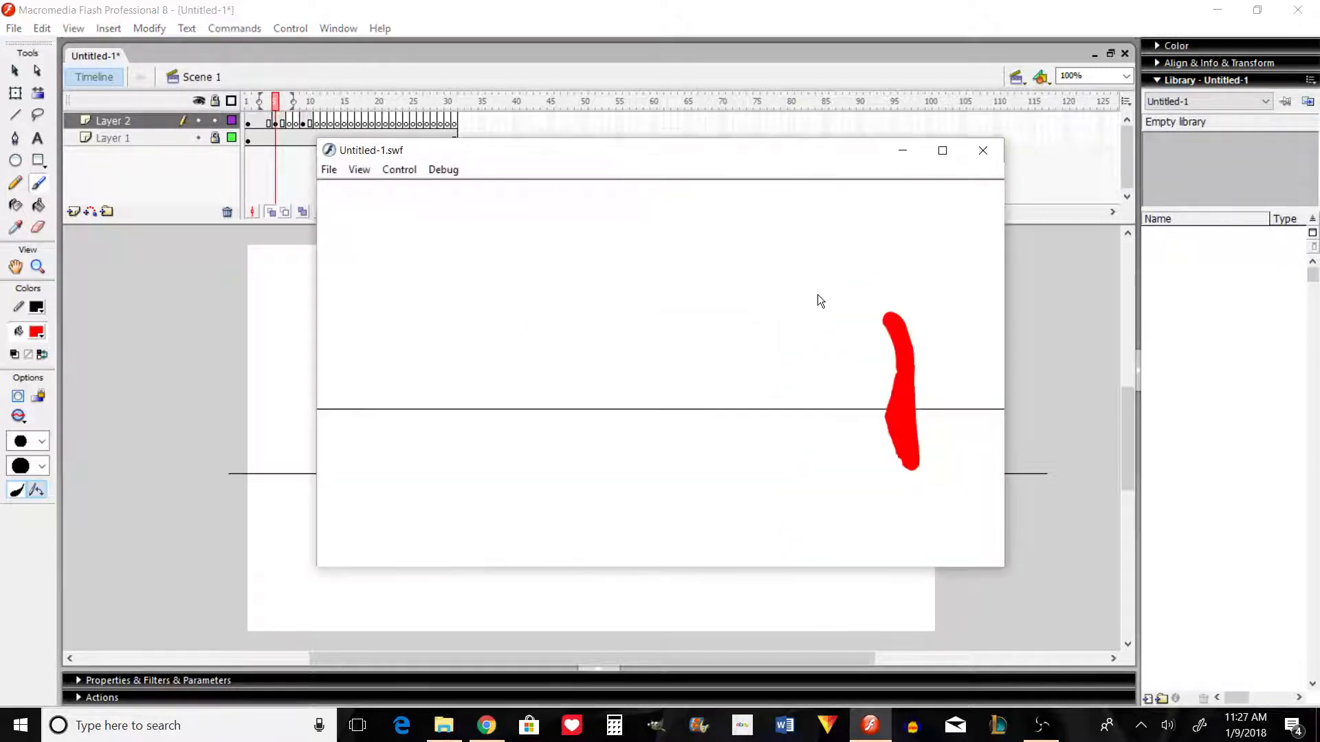
pyautogui.click(984, 151)
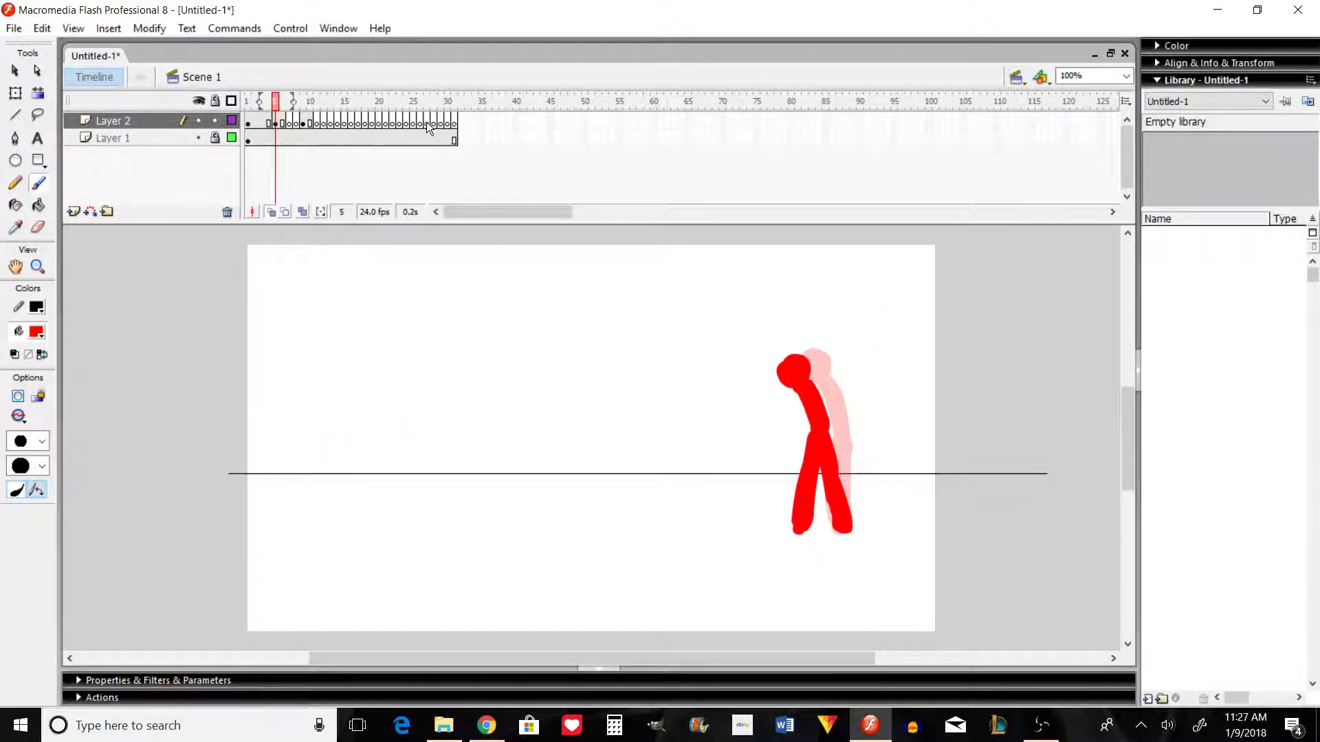
# Step: Remove the frames from frame 7 onward on both layers and preview the shortened movie
pyautogui.moveTo(454, 119); pyautogui.dragTo(291, 130)
pyautogui.rightClick(290, 130)
pyautogui.click(349, 187)
pyautogui.hotkey('ctrl', 'Return')
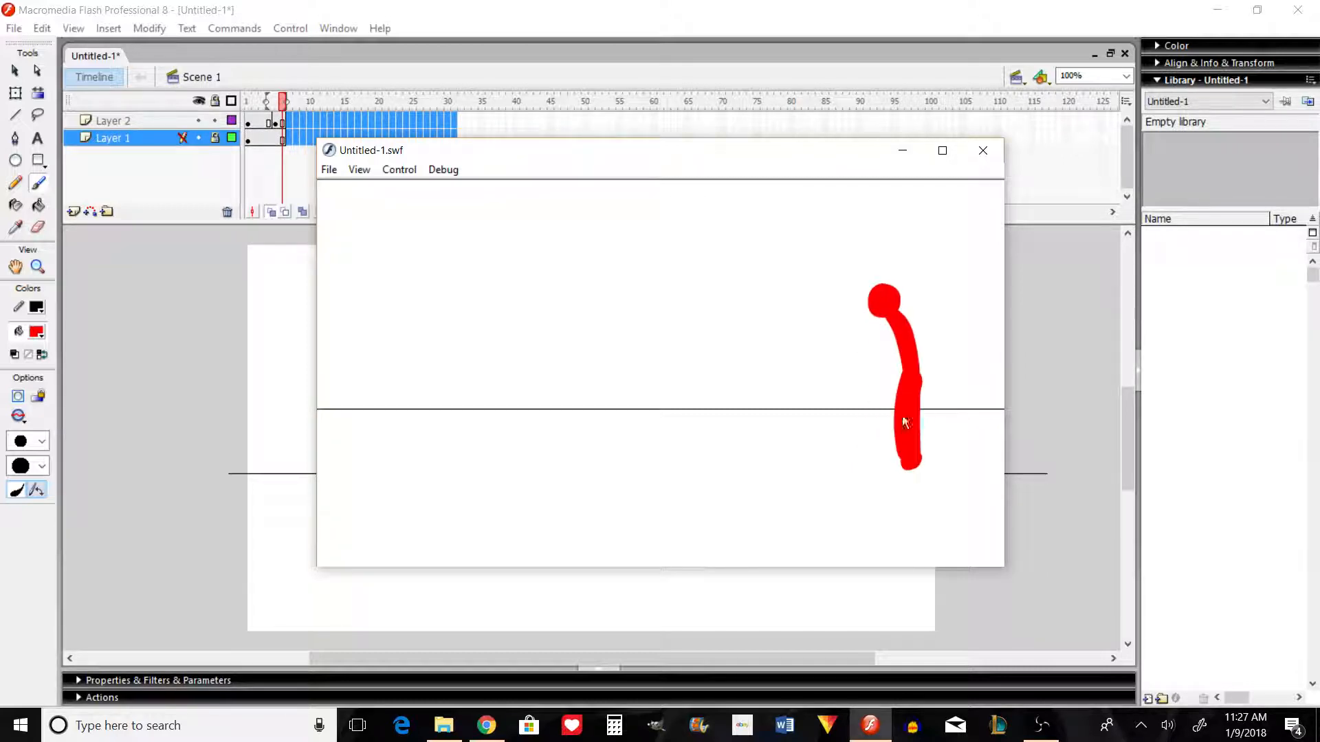
pyautogui.click(984, 150)
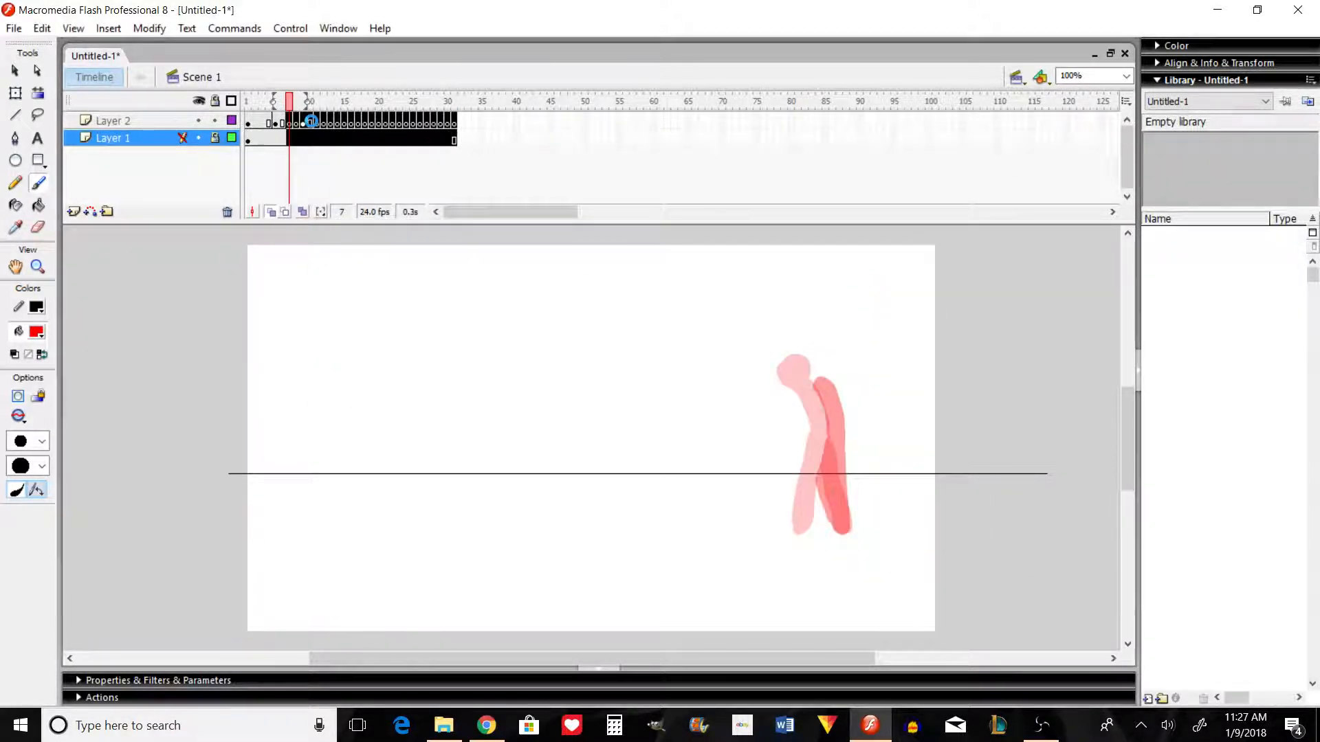
# Step: Remove frames 5 to 8 from Layer 2 to discard the striding pose and bring the original second pose back to frame 5
pyautogui.click(309, 121)
pyautogui.click(275, 121)
pyautogui.rightClick(277, 123)
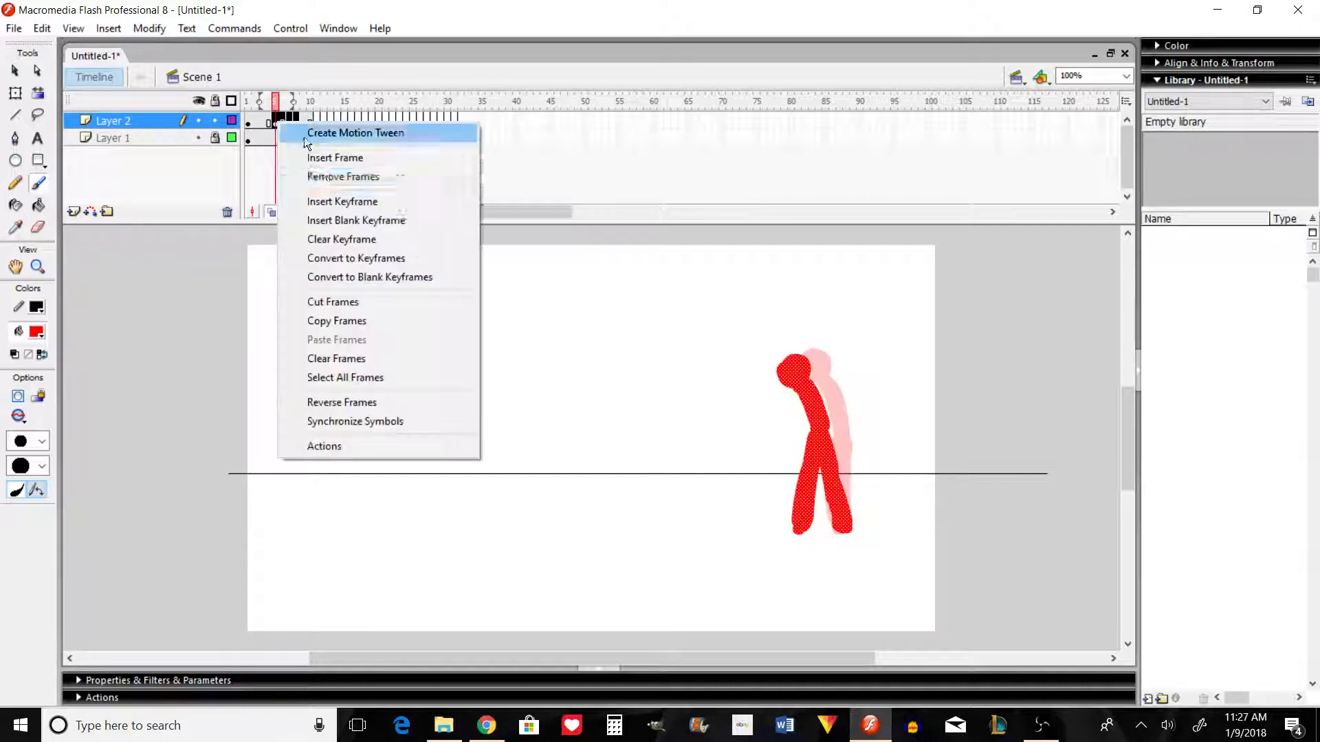
pyautogui.click(365, 176)
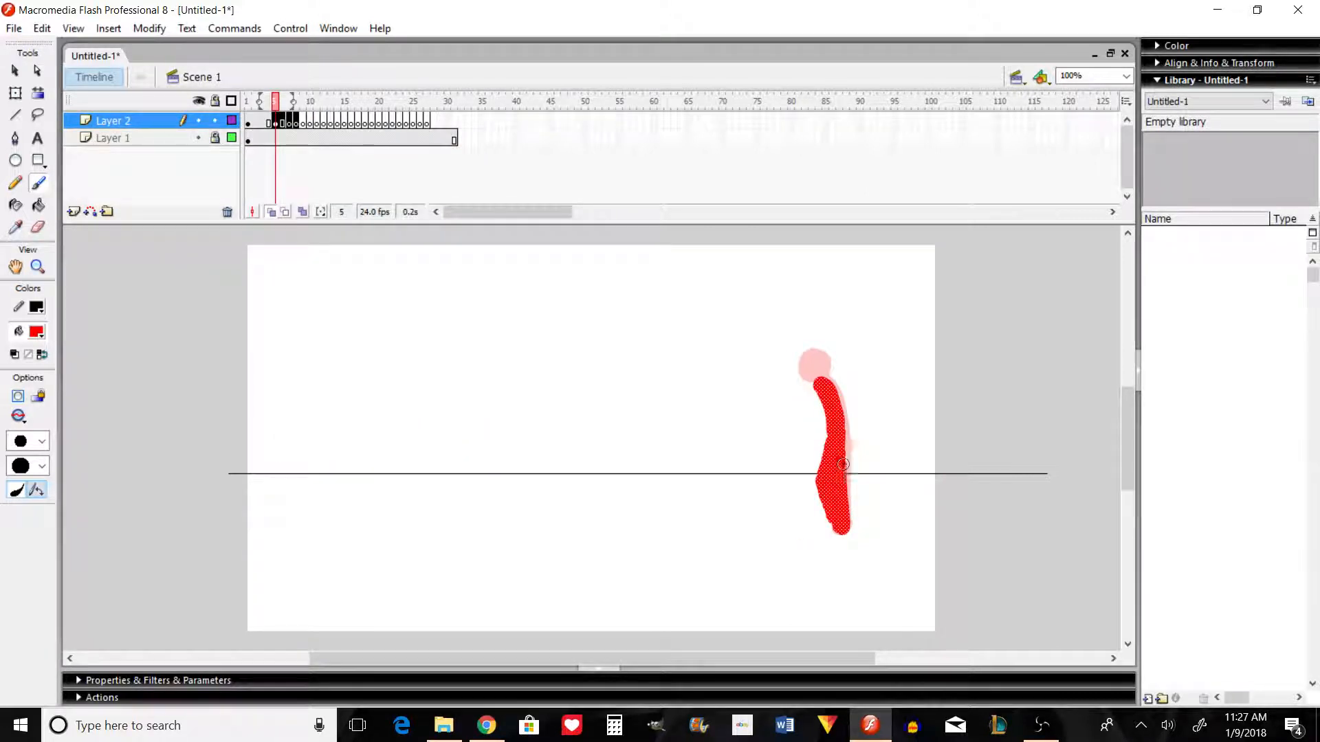
# Step: Paint the missing head on the second pose in frame 5, slightly ahead of the first pose's head
pyautogui.press(',')
pyautogui.press('.')
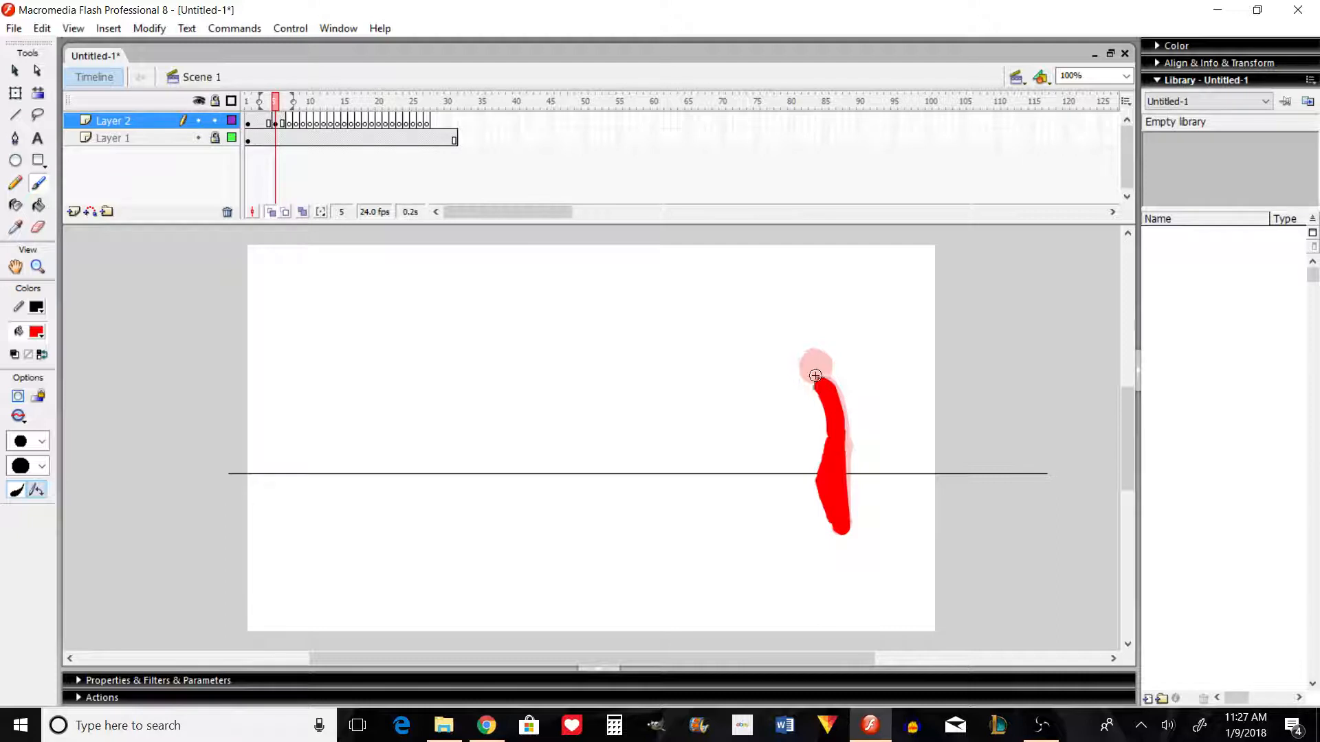
pyautogui.moveTo(814, 365); pyautogui.dragTo(818, 374)
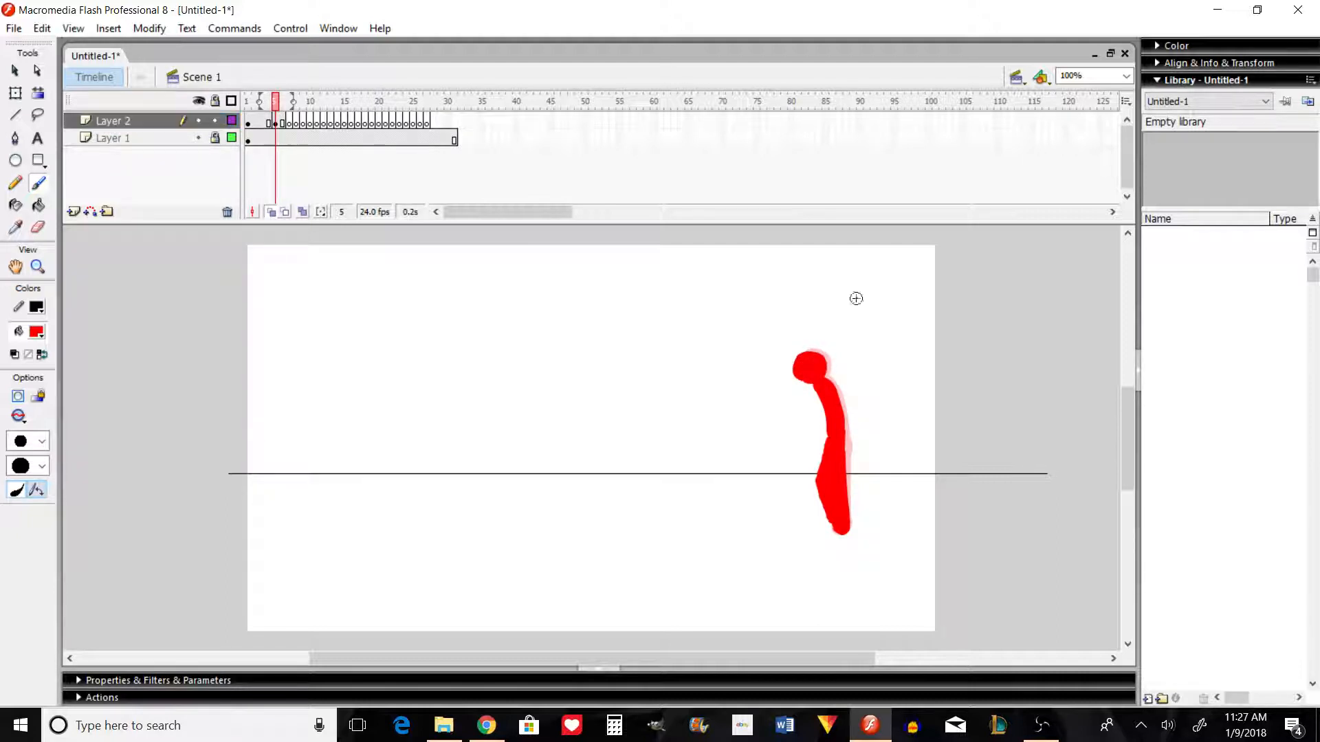
# Step: Paint the head, torso and front leg of the third pose in frame 7, leaning a little further forward
pyautogui.press('.')
pyautogui.press('.')
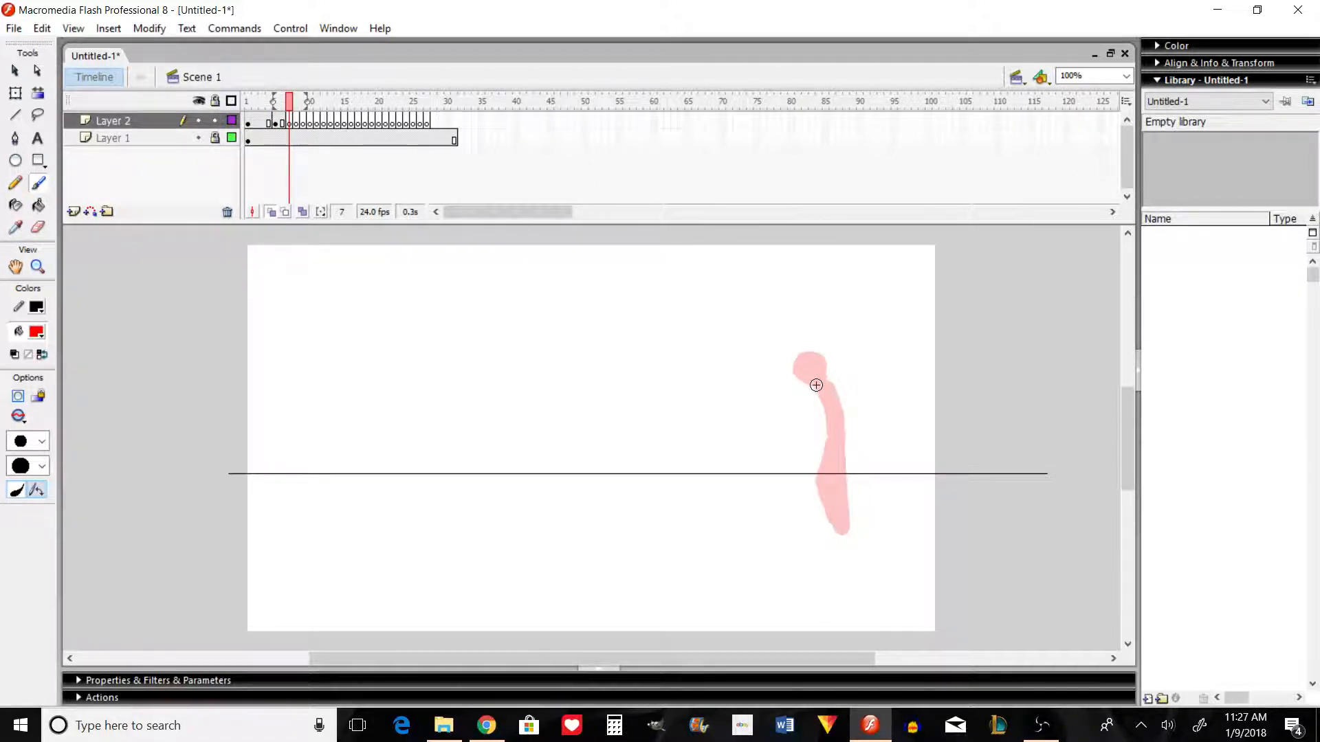
pyautogui.moveTo(806, 388)
pyautogui.mouseDown()
pyautogui.moveTo(831, 436)
pyautogui.moveTo(824, 397)
pyautogui.moveTo(796, 365)
pyautogui.moveTo(805, 359)
pyautogui.moveTo(804, 373)
pyautogui.mouseUp()
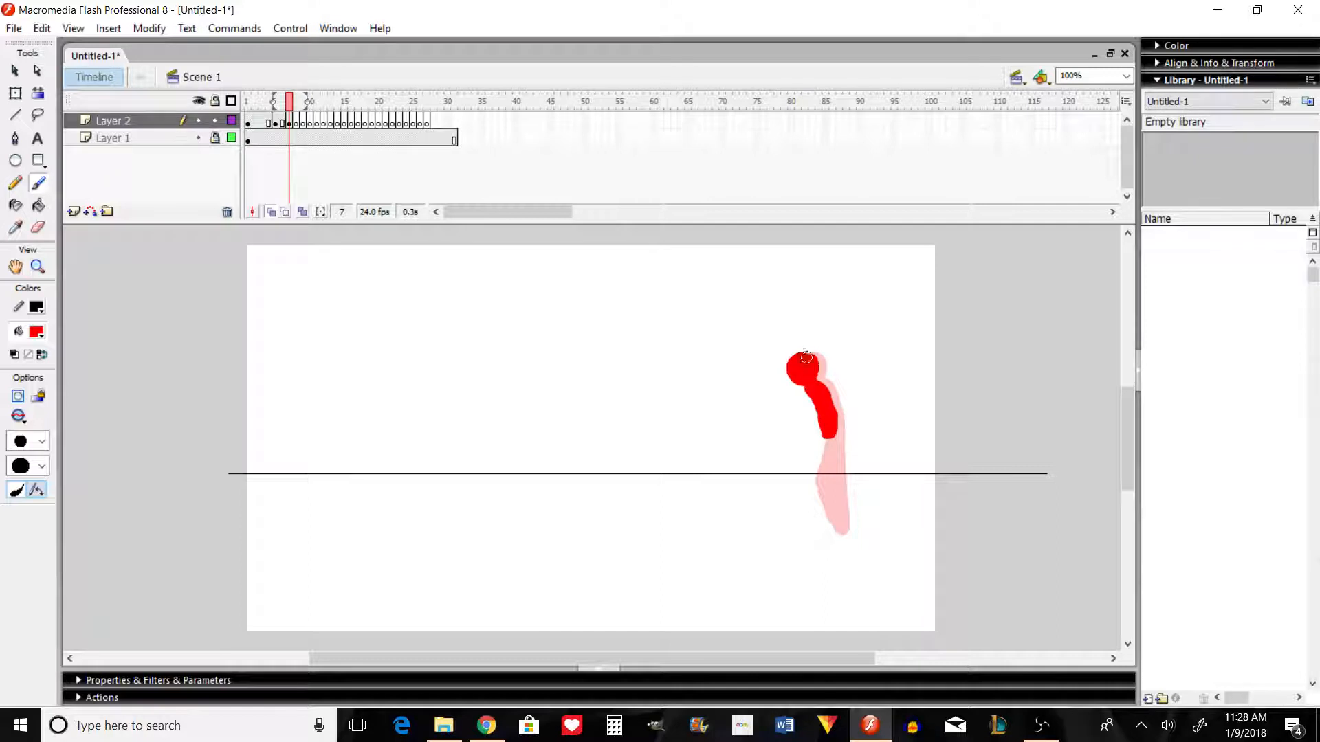
pyautogui.moveTo(828, 435)
pyautogui.mouseDown()
pyautogui.moveTo(812, 479)
pyautogui.moveTo(818, 519)
pyautogui.mouseUp()
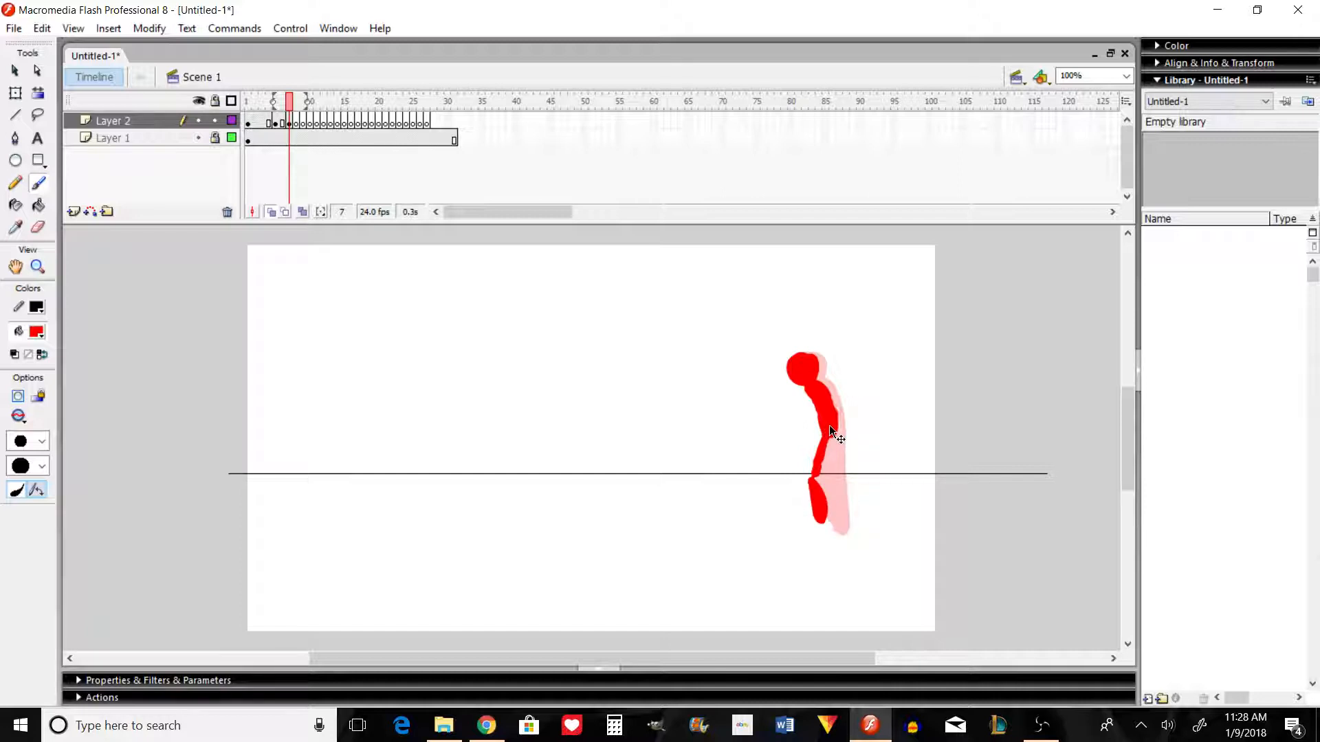
# Step: Shift the third pose slightly forward, thicken its front leg and paint the back leg
pyautogui.moveTo(829, 426); pyautogui.dragTo(825, 426)
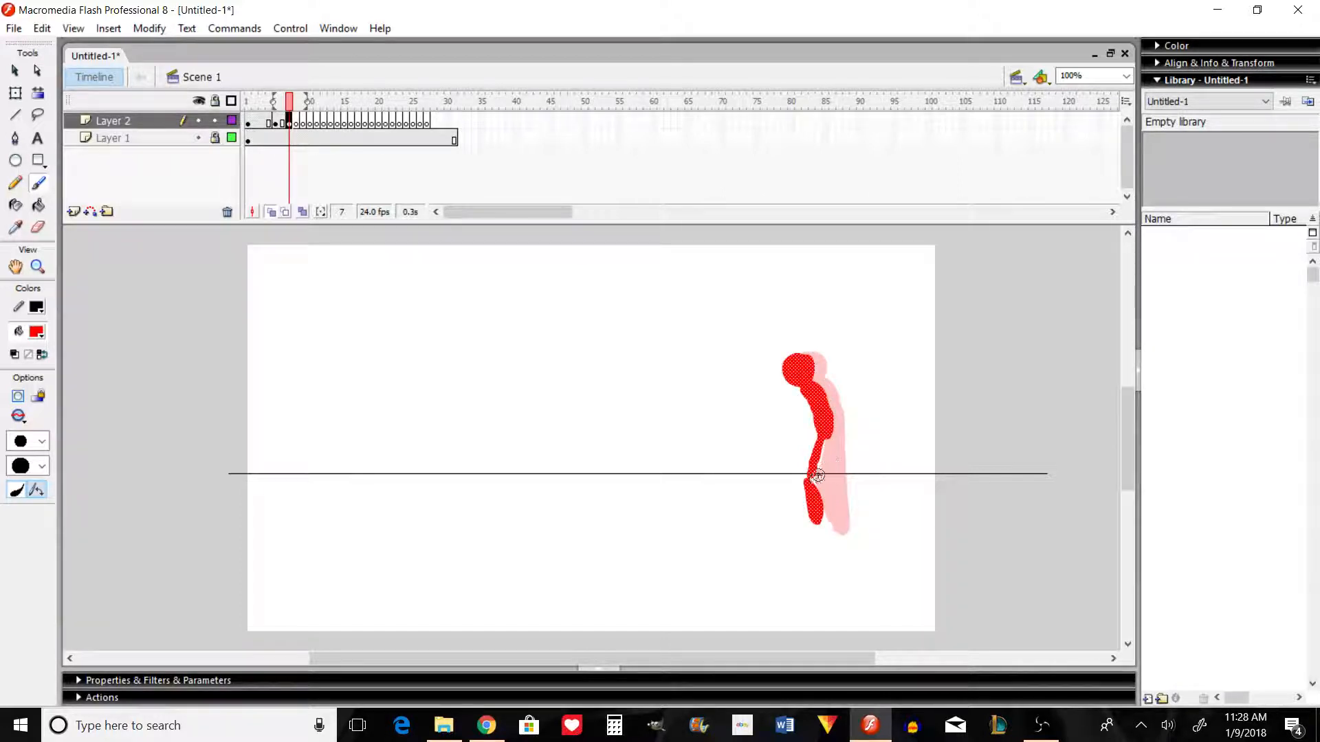
pyautogui.moveTo(817, 475); pyautogui.dragTo(822, 508)
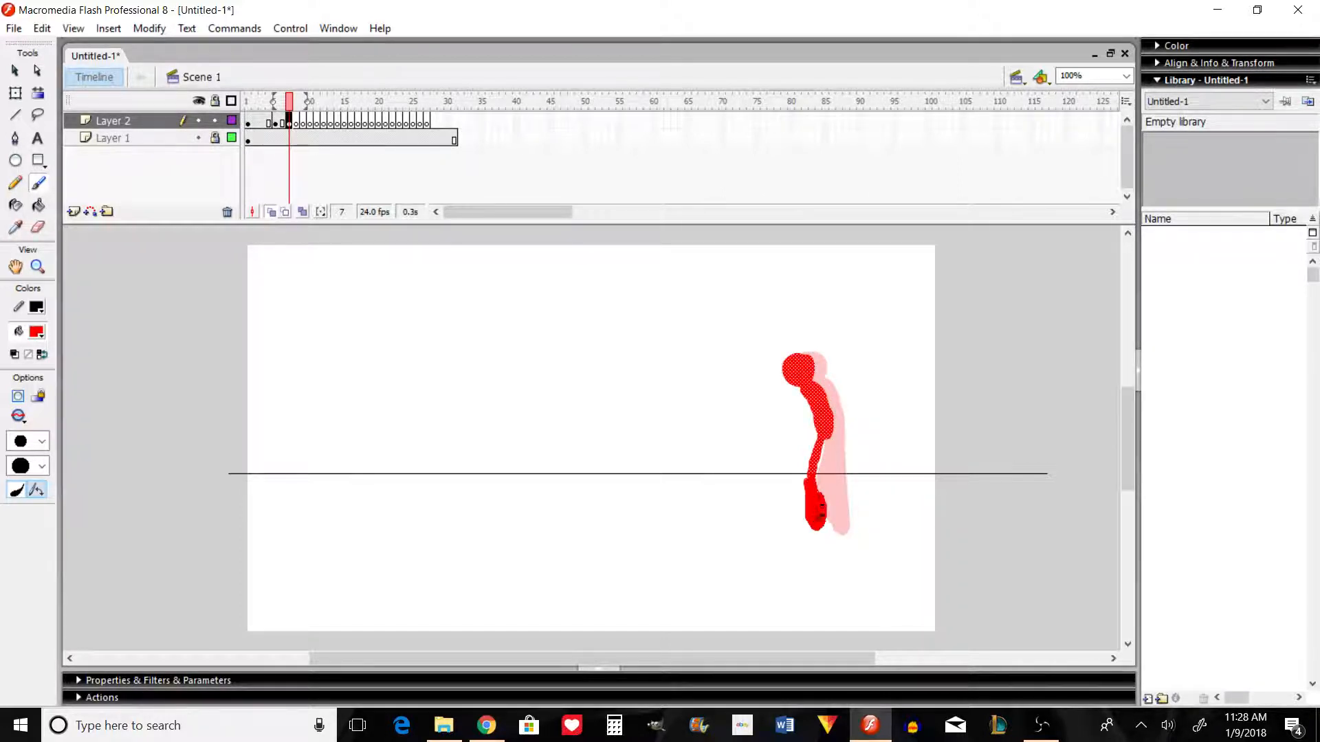
pyautogui.moveTo(824, 459)
pyautogui.mouseDown()
pyautogui.moveTo(828, 457)
pyautogui.moveTo(839, 528)
pyautogui.moveTo(830, 433)
pyautogui.mouseUp()
pyautogui.hotkey('ctrl', 'z')
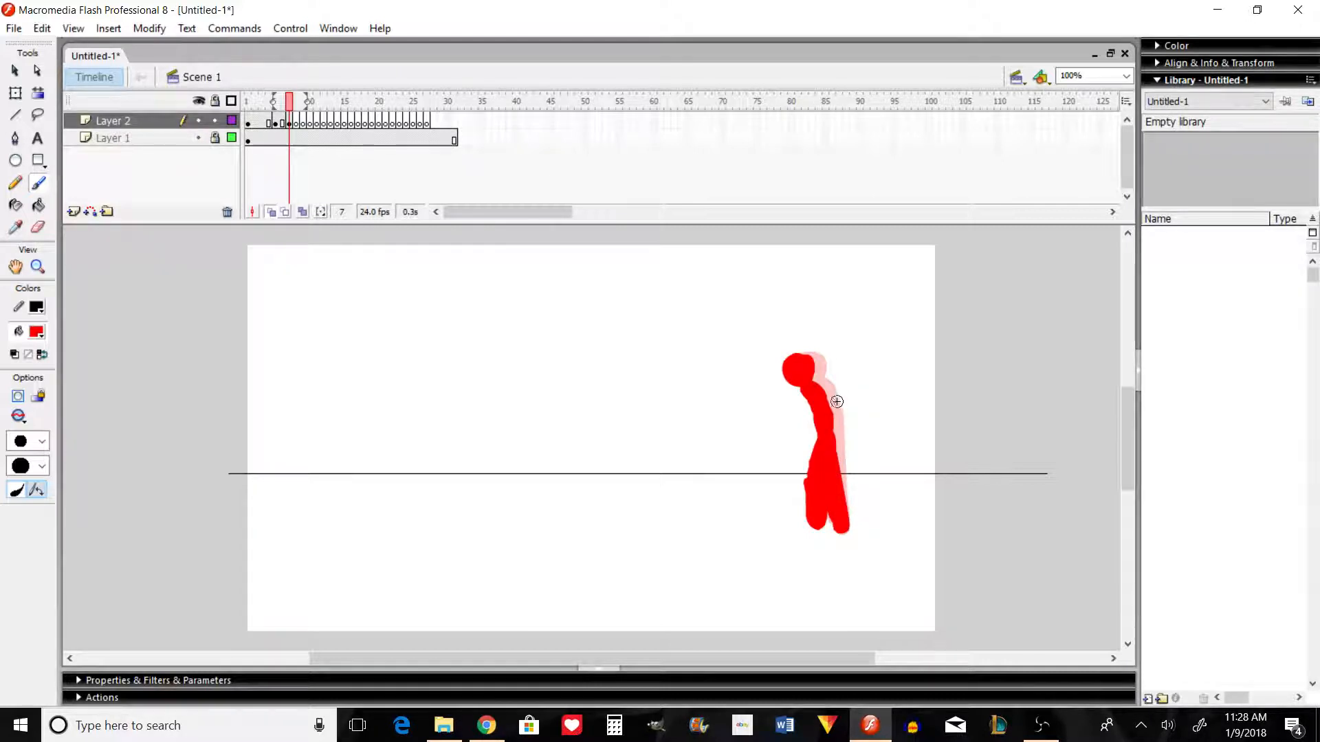
# Step: Flip repeatedly through frames 3 to 7 to examine the motion across the first three poses
pyautogui.press(',')
pyautogui.press('.')
pyautogui.press(',')
pyautogui.press('.')
pyautogui.press('.')
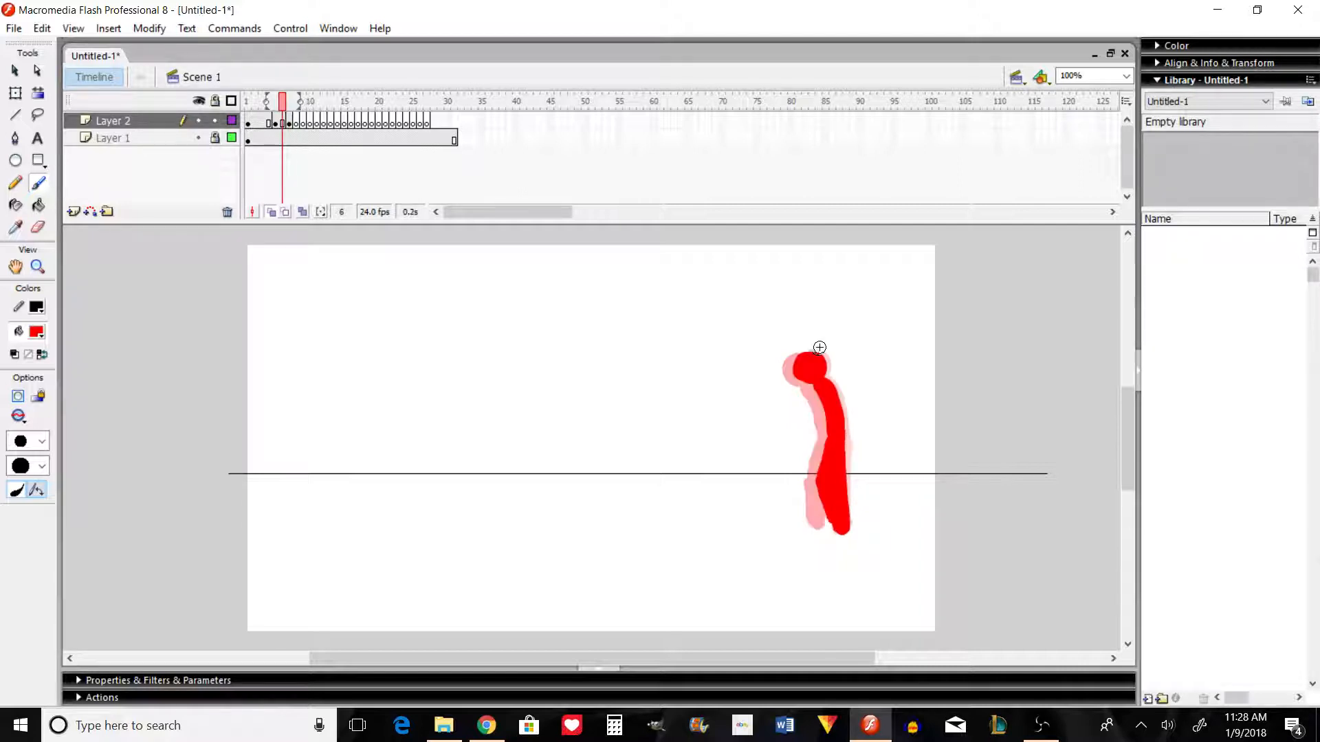
pyautogui.press(',')
pyautogui.press('.')
pyautogui.press(',')
pyautogui.press(',')
pyautogui.press(',')
pyautogui.press(',')
pyautogui.press(',')
pyautogui.press(',')
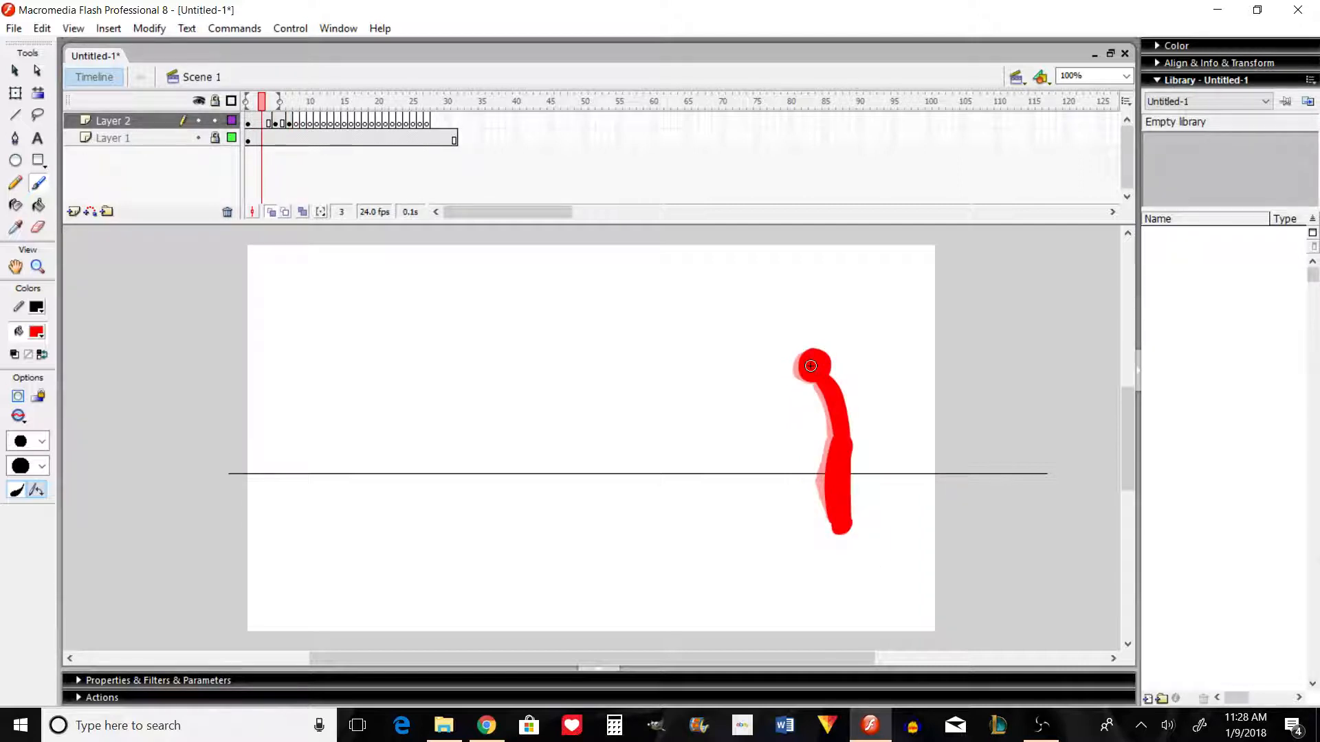
pyautogui.press('.')
pyautogui.press('.')
pyautogui.press('.')
pyautogui.press('.')
pyautogui.press('.')
pyautogui.press('.')
pyautogui.press(',')
pyautogui.press(',')
pyautogui.press(',')
pyautogui.press(',')
pyautogui.press(',')
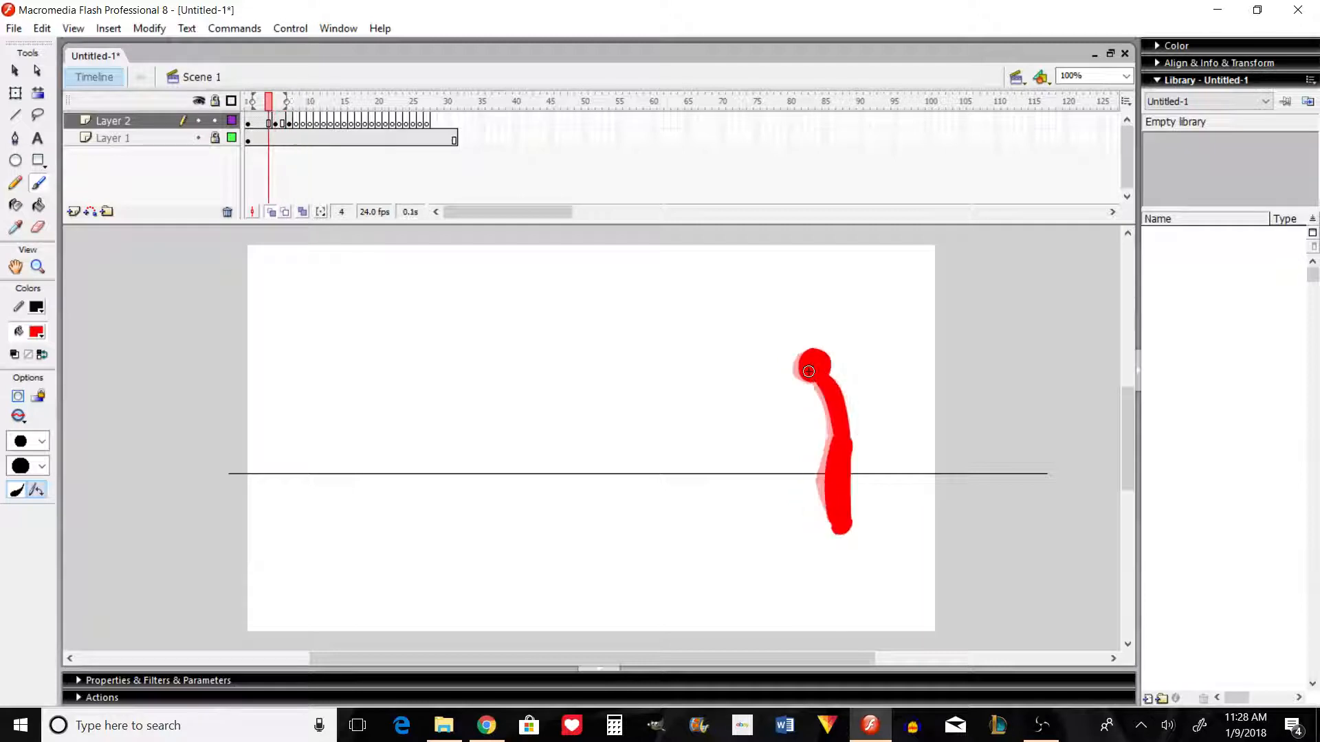
pyautogui.press('.')
pyautogui.press('.')
pyautogui.press('.')
pyautogui.press('.')
pyautogui.press('.')
pyautogui.press(',')
pyautogui.press(',')
pyautogui.press(',')
pyautogui.press(',')
pyautogui.press(',')
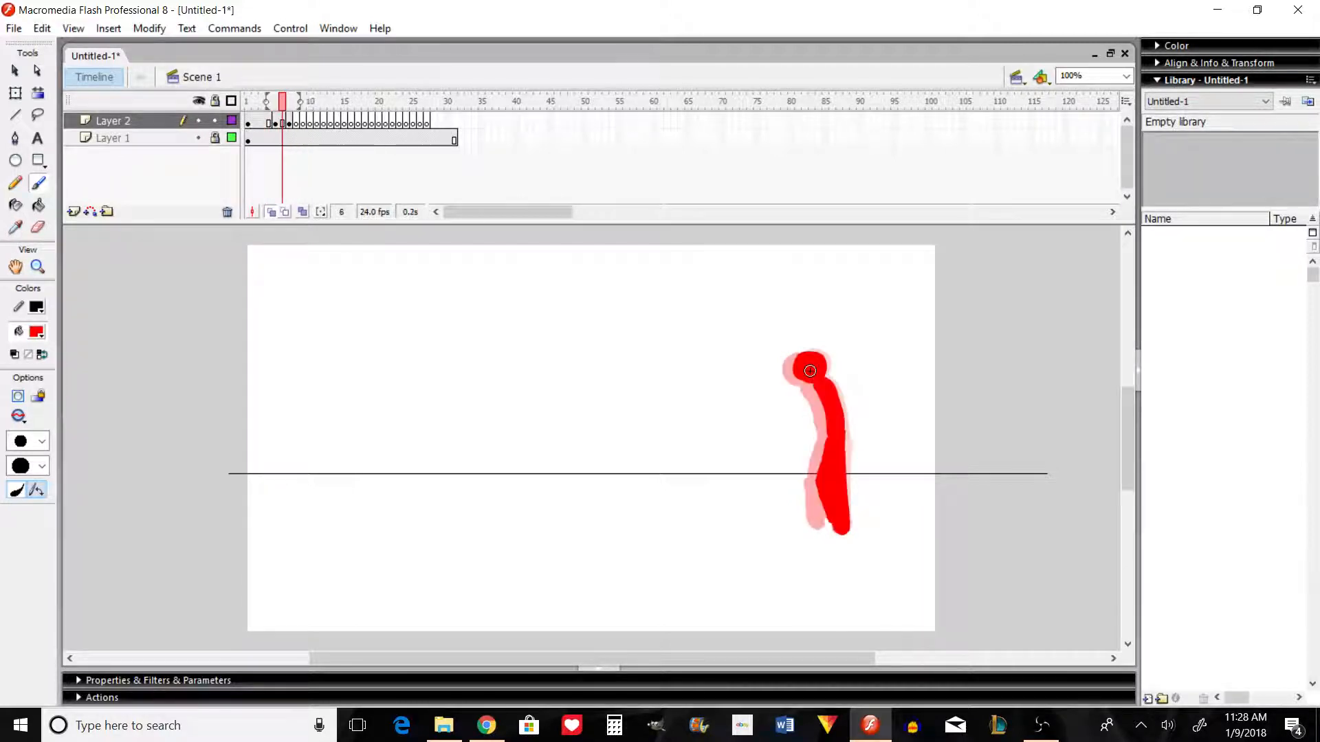
pyautogui.press('.')
pyautogui.press('.')
pyautogui.press('.')
pyautogui.press('.')
pyautogui.press('.')
pyautogui.press(',')
pyautogui.press(',')
pyautogui.press(',')
pyautogui.press(',')
pyautogui.press('.')
pyautogui.press('.')
pyautogui.press('.')
pyautogui.press(',')
pyautogui.press(',')
pyautogui.press(',')
pyautogui.press(',')
pyautogui.press('.')
pyautogui.press('.')
pyautogui.press('.')
pyautogui.press('.')
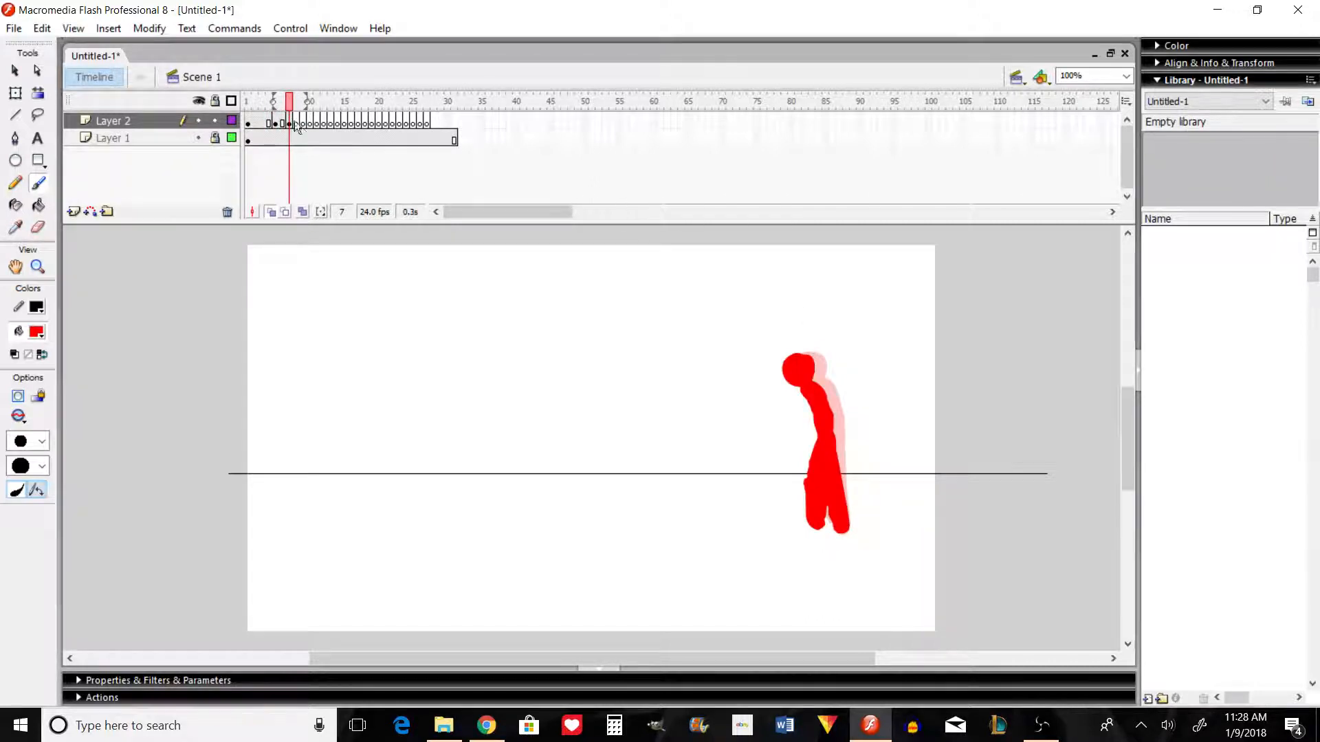
# Step: Extend the third pose through frame 8 and paint the fourth pose in frame 9 with head, torso and two striding legs
pyautogui.click(297, 123)
pyautogui.click(304, 123)
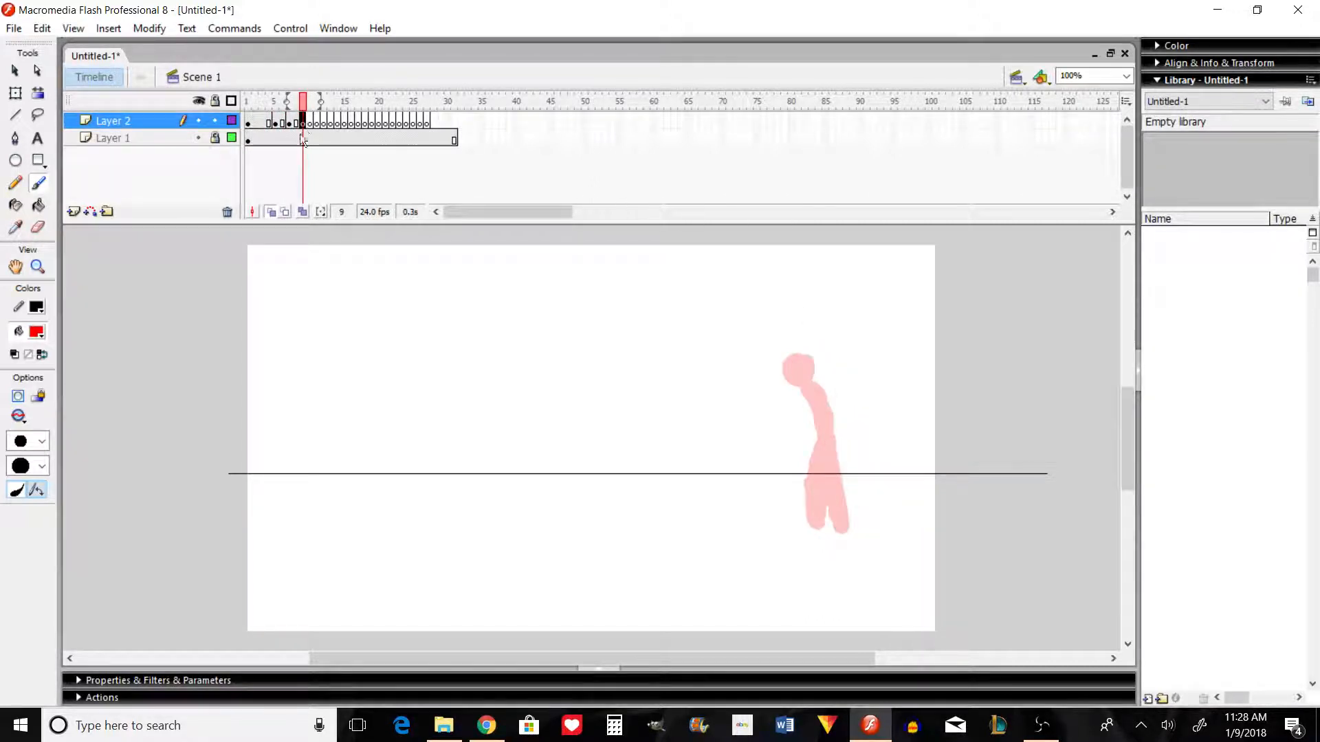
pyautogui.moveTo(796, 395)
pyautogui.mouseDown()
pyautogui.moveTo(816, 436)
pyautogui.moveTo(794, 361)
pyautogui.mouseUp()
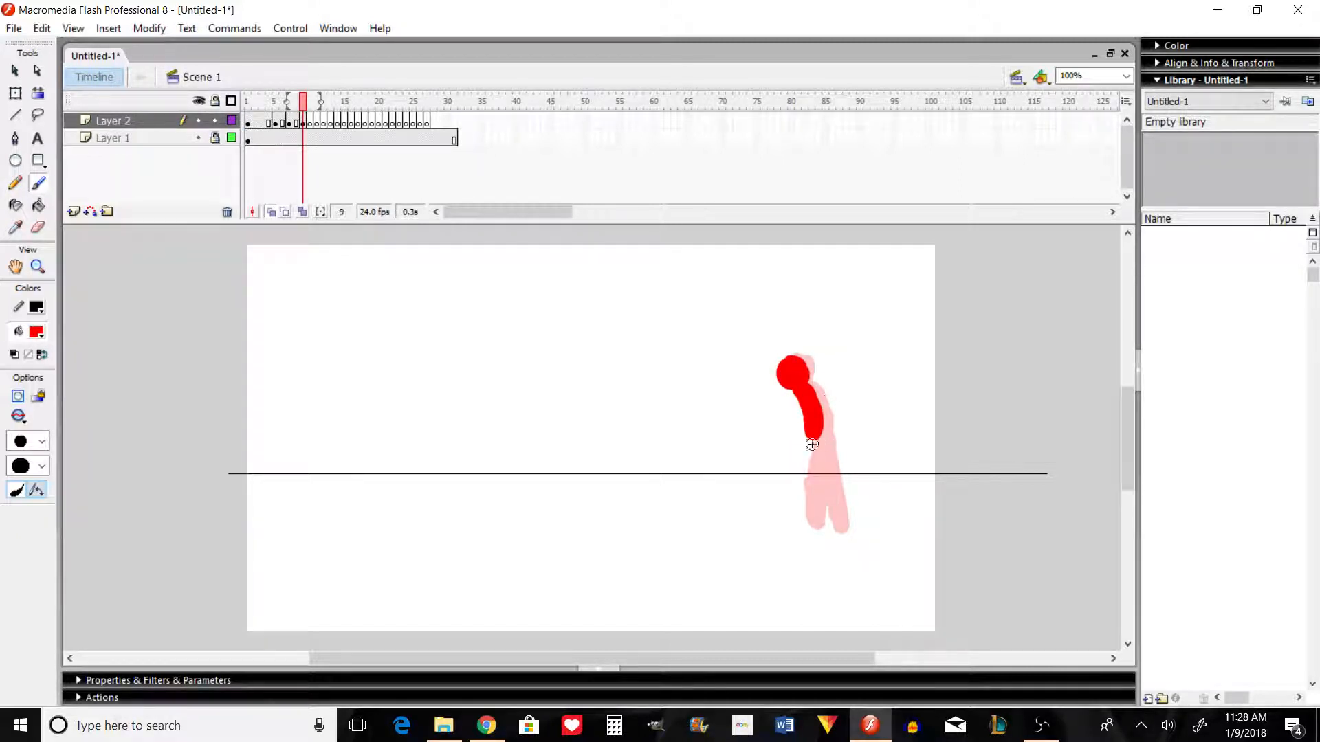
pyautogui.moveTo(803, 467)
pyautogui.mouseDown()
pyautogui.moveTo(794, 529)
pyautogui.moveTo(807, 462)
pyautogui.moveTo(808, 473)
pyautogui.mouseUp()
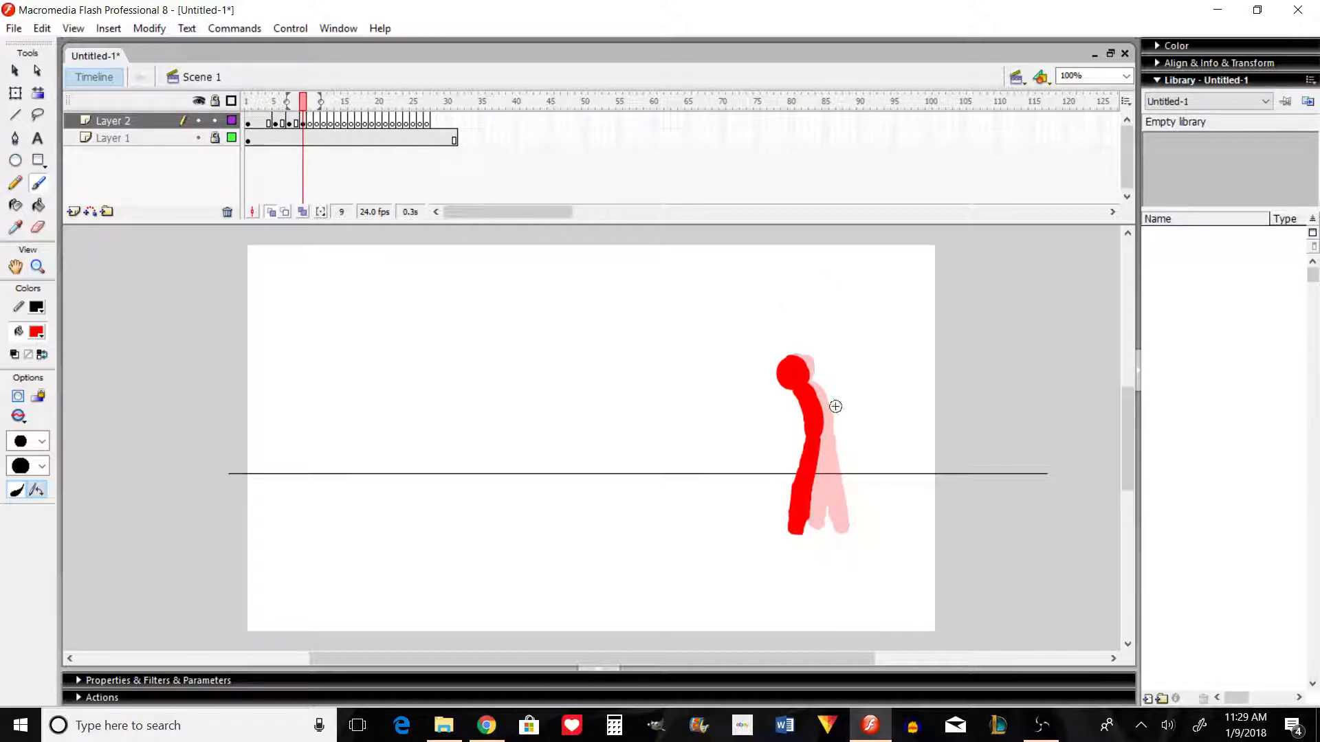
pyautogui.moveTo(823, 446)
pyautogui.mouseDown()
pyautogui.moveTo(841, 531)
pyautogui.moveTo(823, 460)
pyautogui.moveTo(821, 487)
pyautogui.mouseUp()
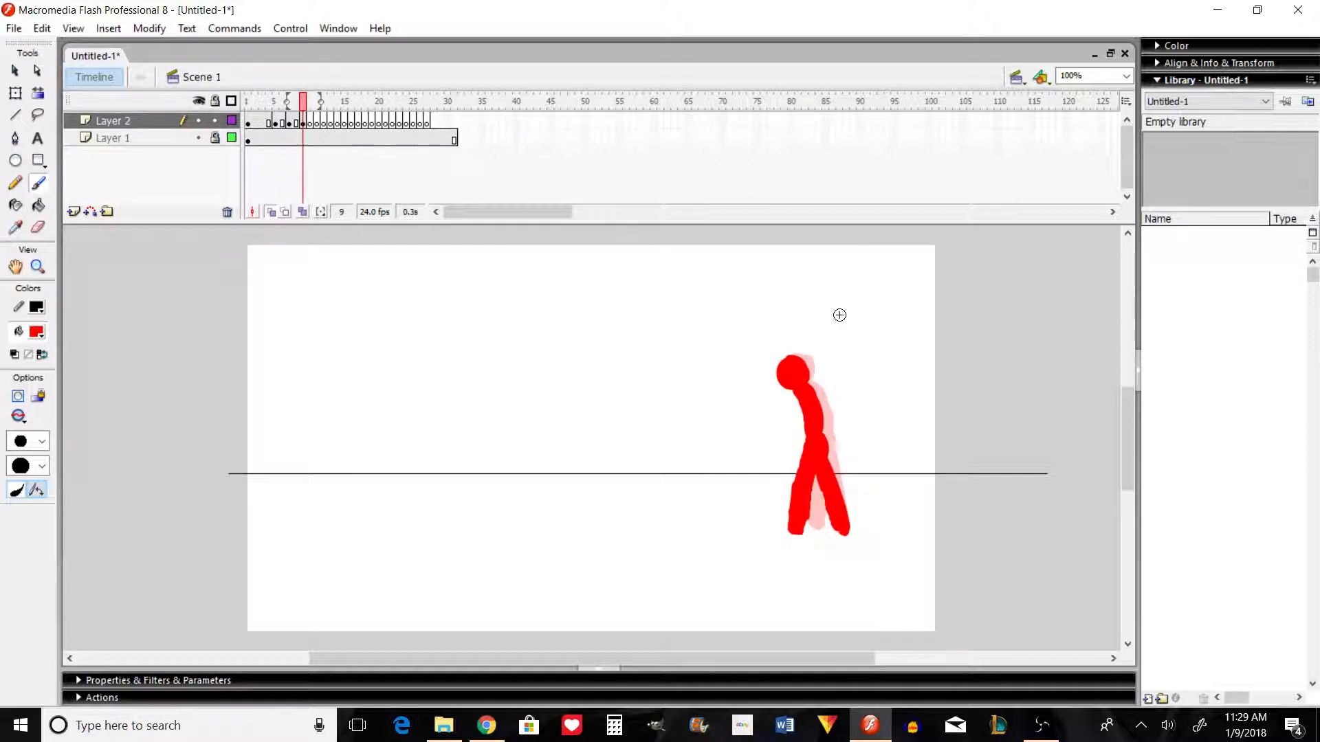
# Step: Flip through frames 3 to 9 to check how the four poses flow together
pyautogui.press(',')
pyautogui.press('.')
pyautogui.press(',')
pyautogui.press('.')
pyautogui.press(',')
pyautogui.press(',')
pyautogui.press(',')
pyautogui.press(',')
pyautogui.press(',')
pyautogui.press(',')
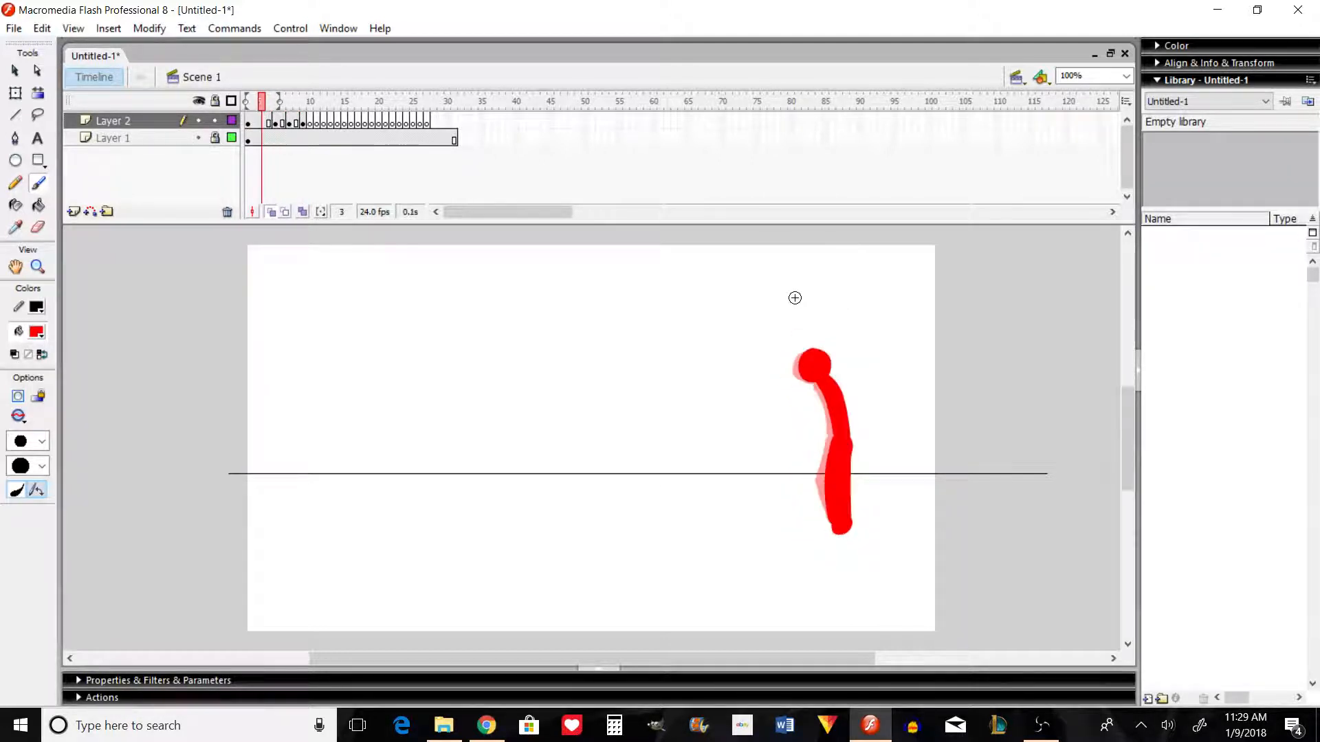
pyautogui.press('.')
pyautogui.press('.')
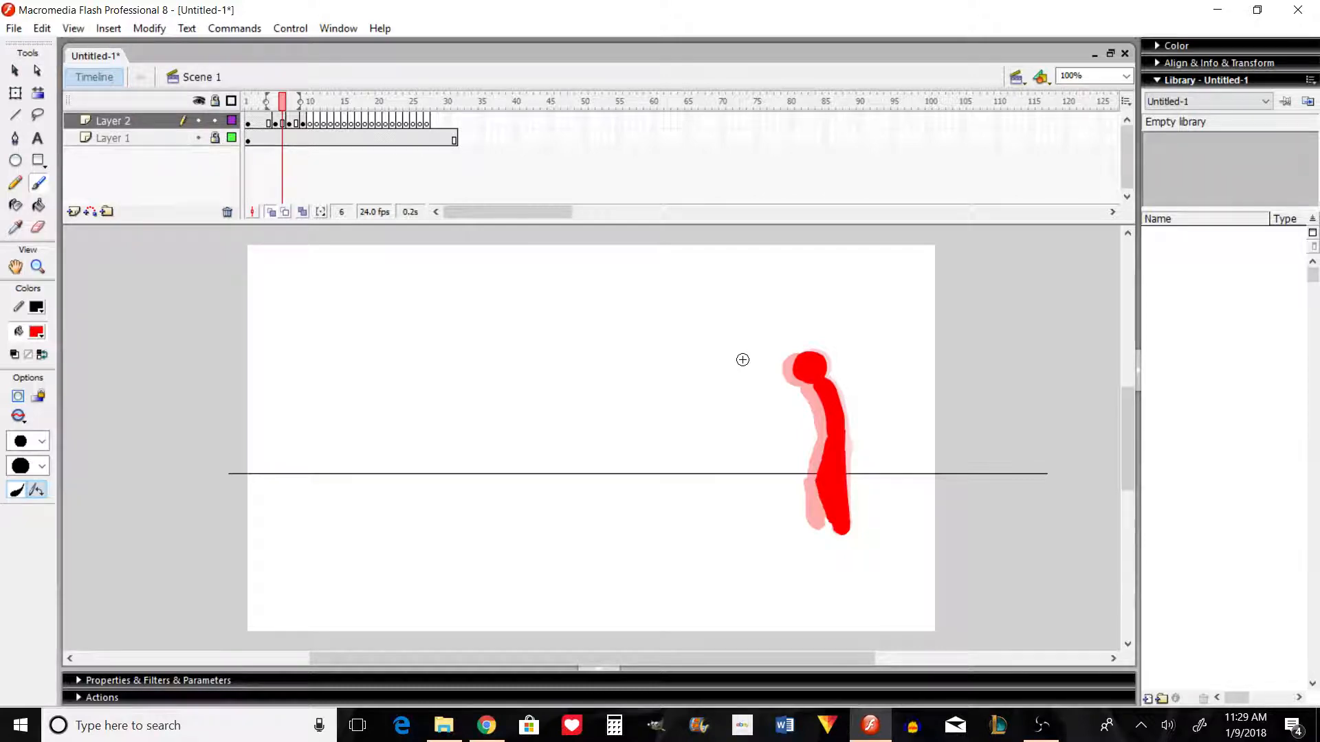
# Step: Extend the fourth pose on Layer 2 through frame 10 and preview the movie
pyautogui.click(308, 124)
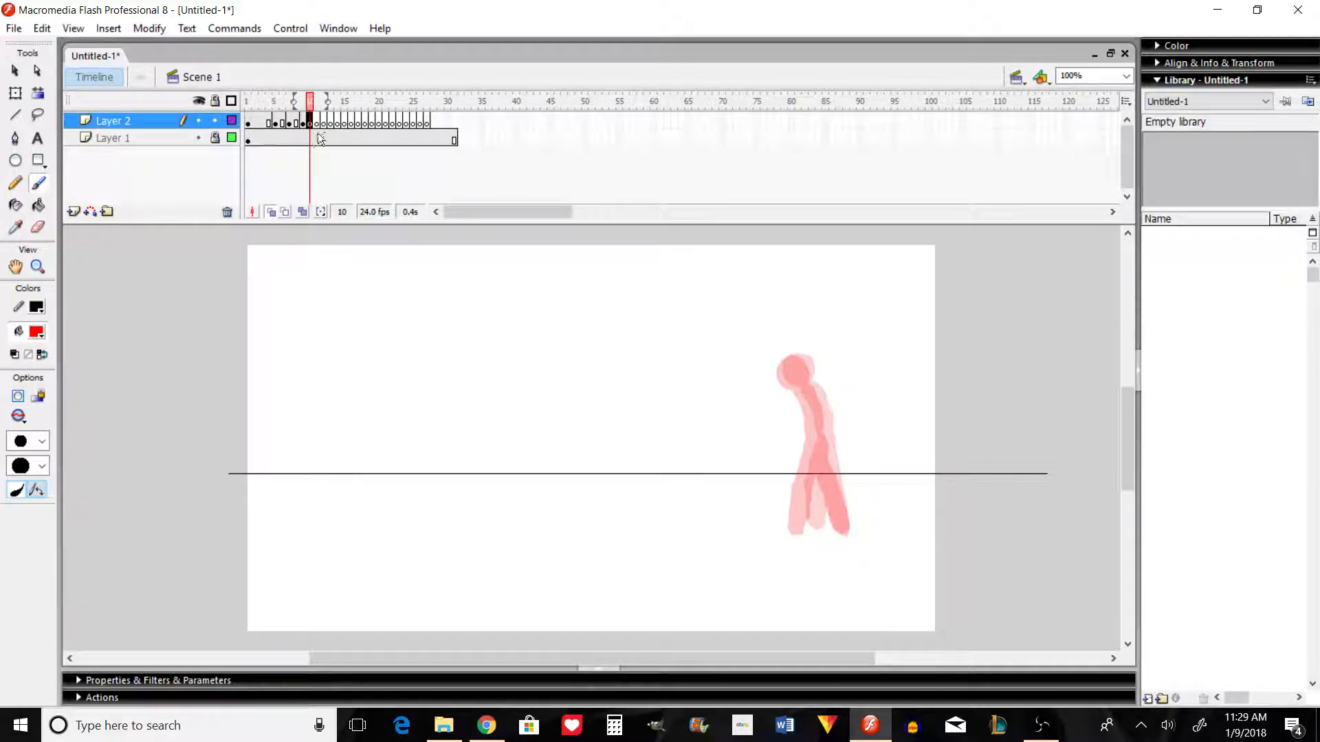
pyautogui.moveTo(247, 104); pyautogui.dragTo(252, 104)
pyautogui.hotkey('ctrl', 'Return')
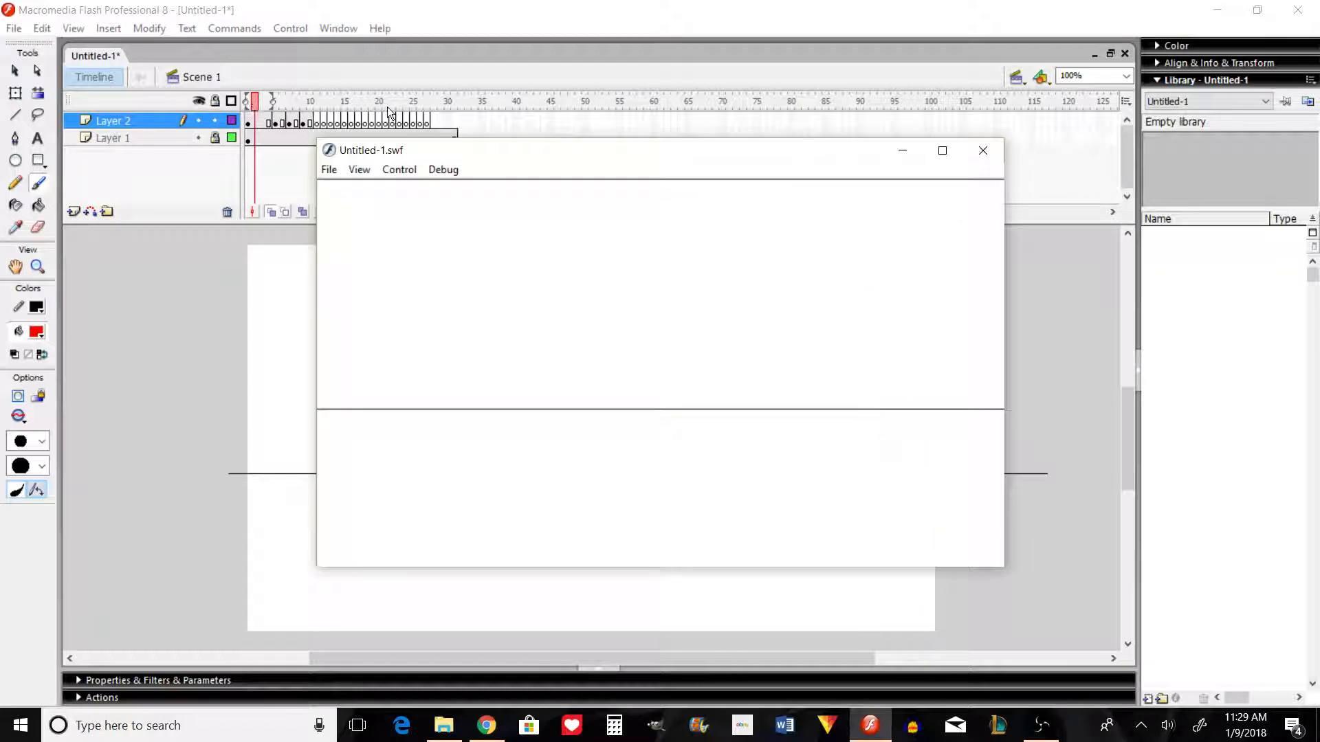
# Step: Close the movie preview and extend the blank frame 11 on Layer 2 through frame 12
pyautogui.click(984, 150)
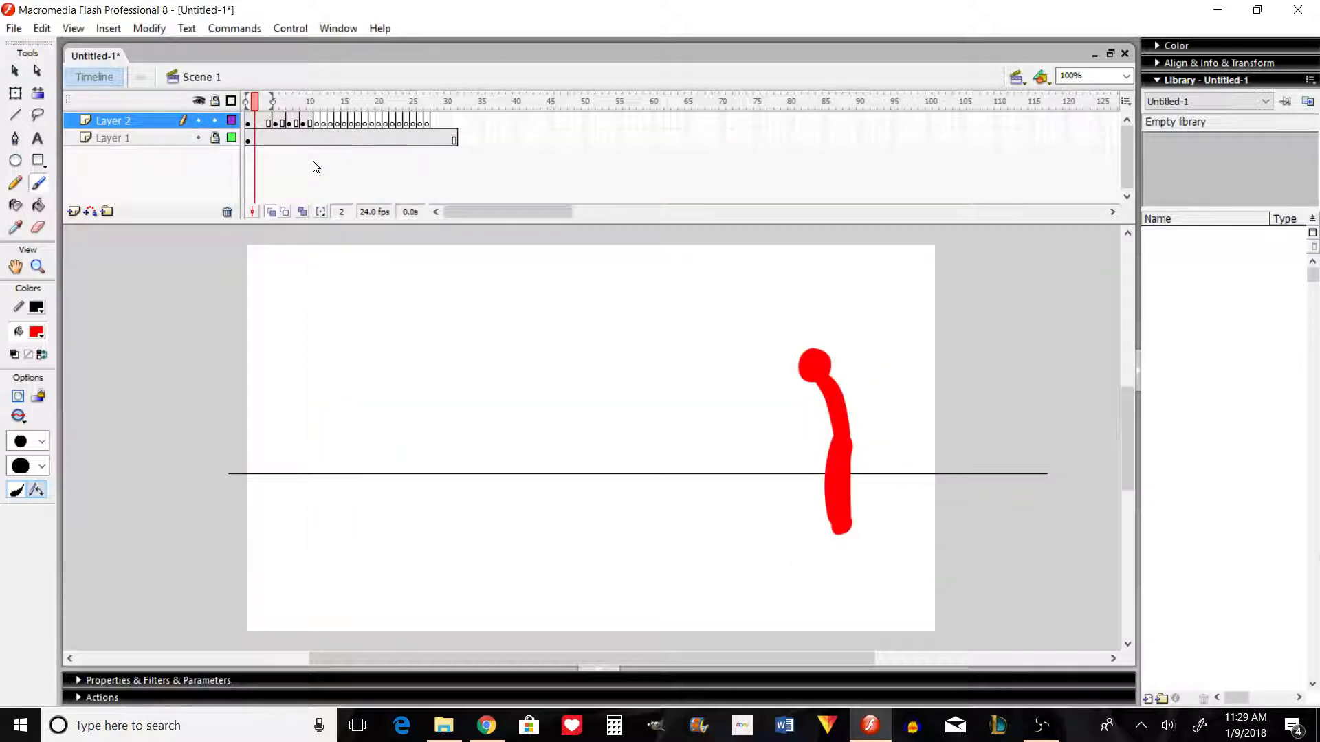
pyautogui.click(323, 122)
pyautogui.moveTo(326, 121); pyautogui.dragTo(331, 120)
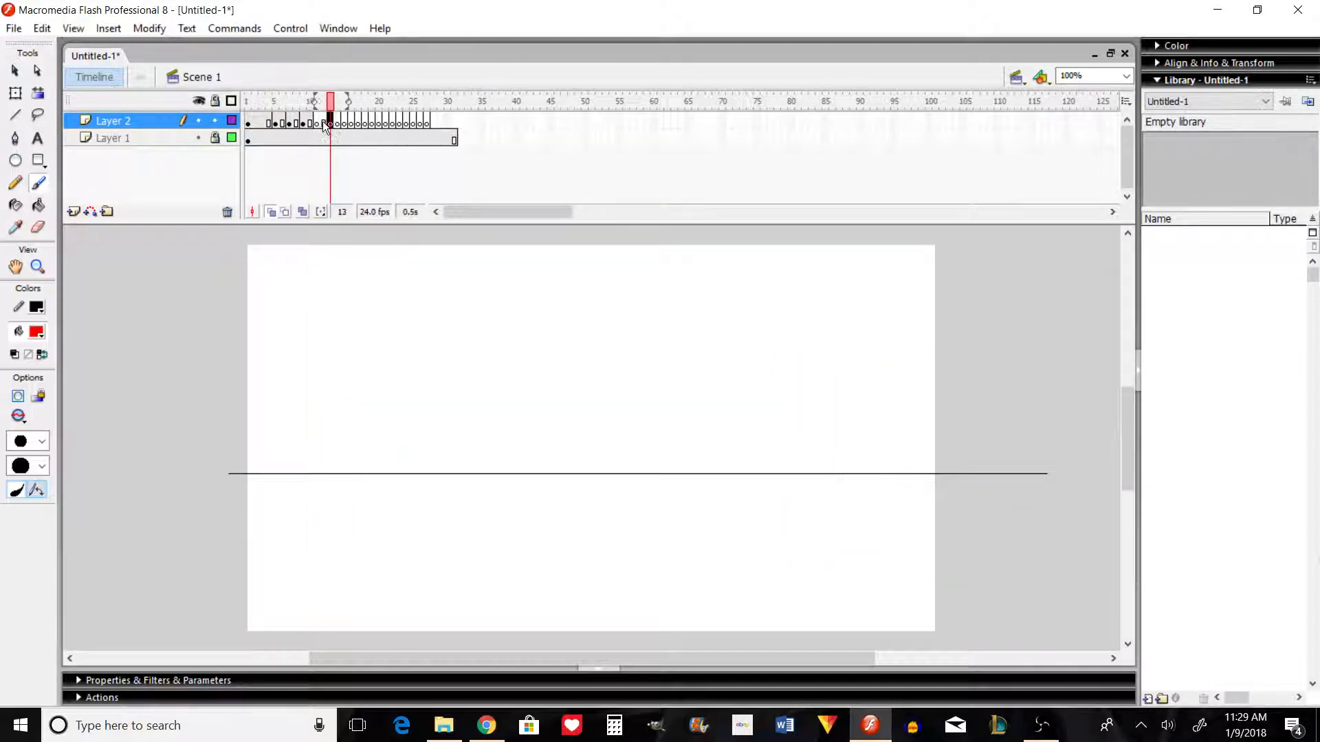
pyautogui.click(325, 120)
pyautogui.click(319, 120)
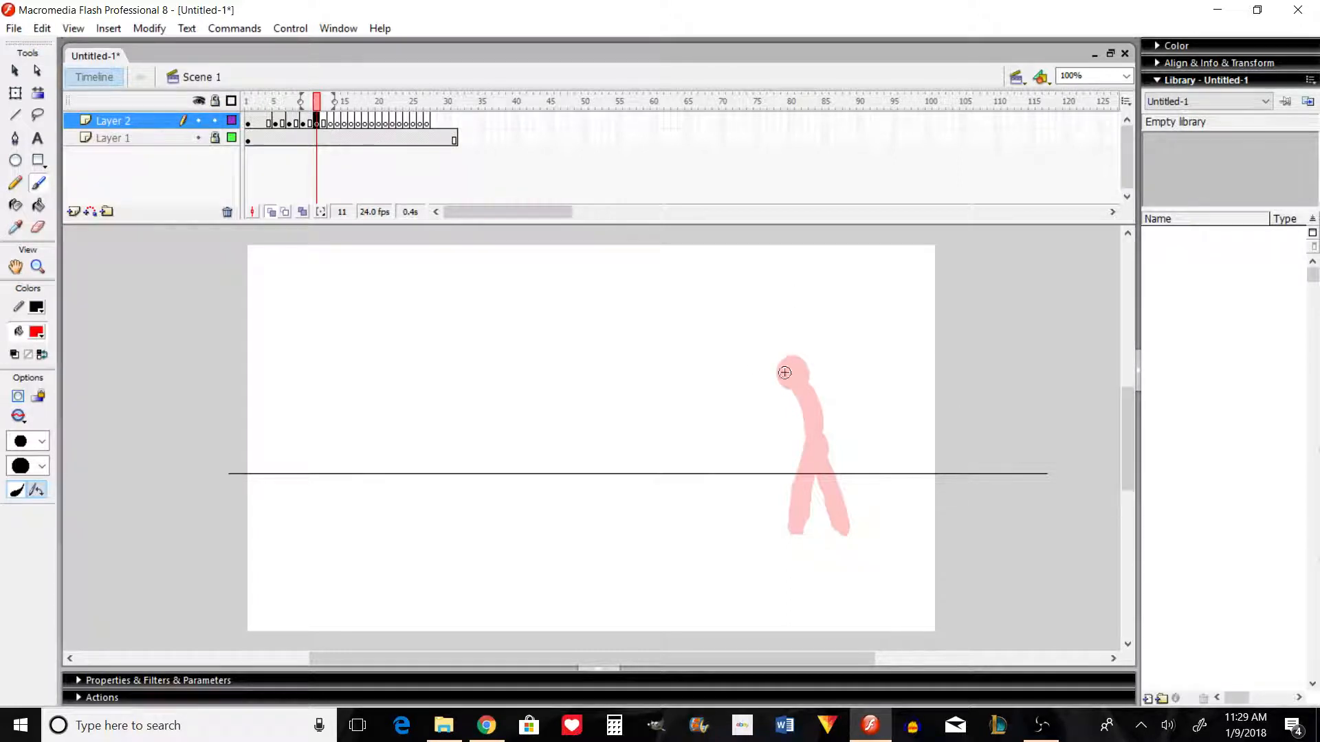
# Step: Paint the fifth pose in frame 11 with head, torso and two striding legs, and compare it with frame 10
pyautogui.moveTo(785, 372)
pyautogui.mouseDown()
pyautogui.moveTo(794, 368)
pyautogui.moveTo(802, 430)
pyautogui.mouseUp()
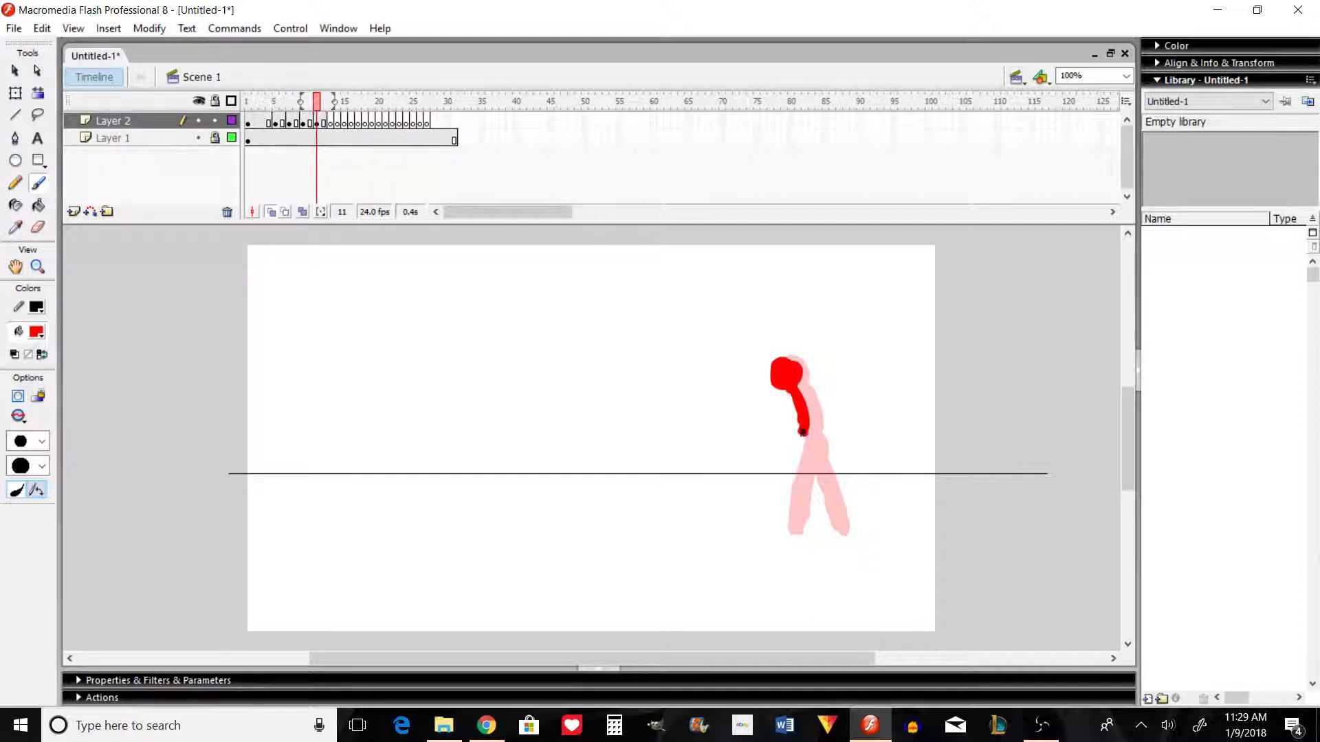
pyautogui.moveTo(798, 385)
pyautogui.mouseDown()
pyautogui.moveTo(806, 427)
pyautogui.moveTo(785, 393)
pyautogui.moveTo(798, 383)
pyautogui.moveTo(794, 433)
pyautogui.moveTo(791, 392)
pyautogui.moveTo(799, 429)
pyautogui.moveTo(808, 421)
pyautogui.moveTo(793, 435)
pyautogui.moveTo(806, 455)
pyautogui.moveTo(803, 441)
pyautogui.moveTo(793, 468)
pyautogui.moveTo(806, 444)
pyautogui.moveTo(790, 494)
pyautogui.moveTo(797, 530)
pyautogui.moveTo(808, 438)
pyautogui.moveTo(794, 525)
pyautogui.mouseUp()
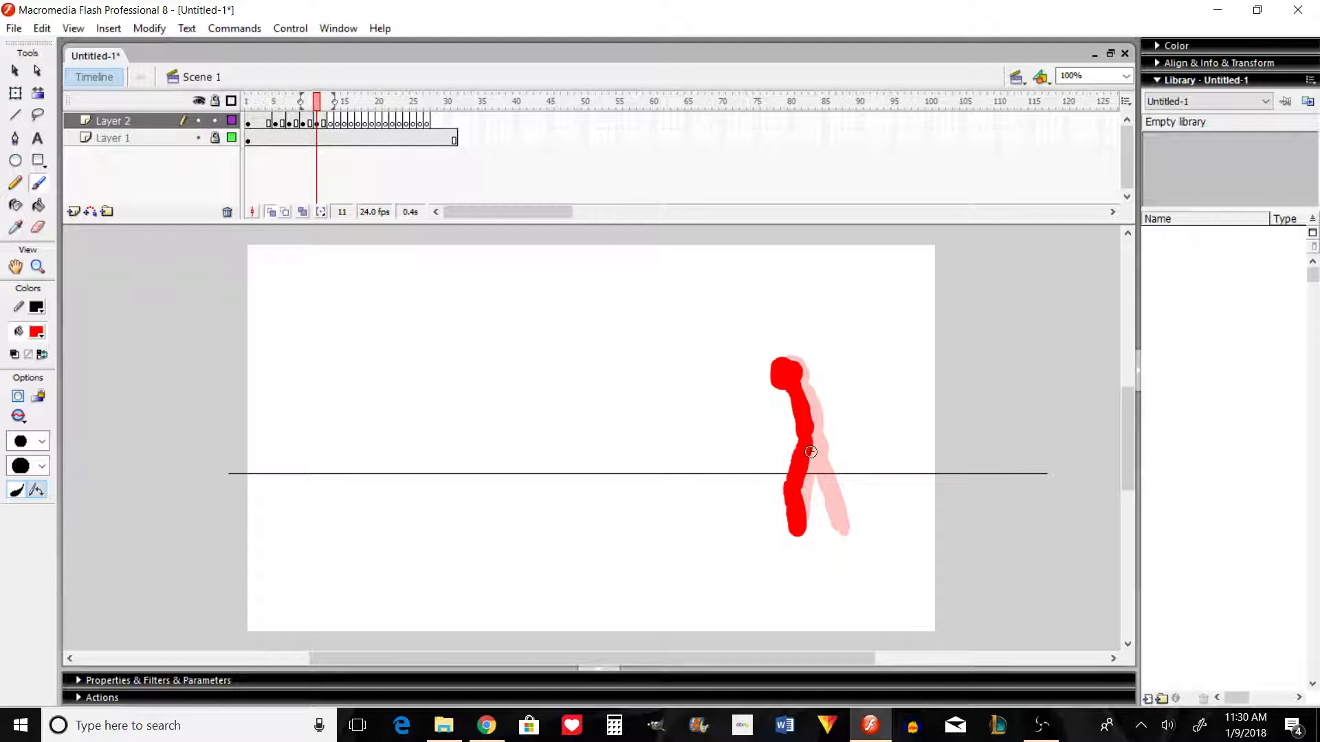
pyautogui.moveTo(808, 448)
pyautogui.mouseDown()
pyautogui.moveTo(839, 526)
pyautogui.moveTo(812, 441)
pyautogui.mouseUp()
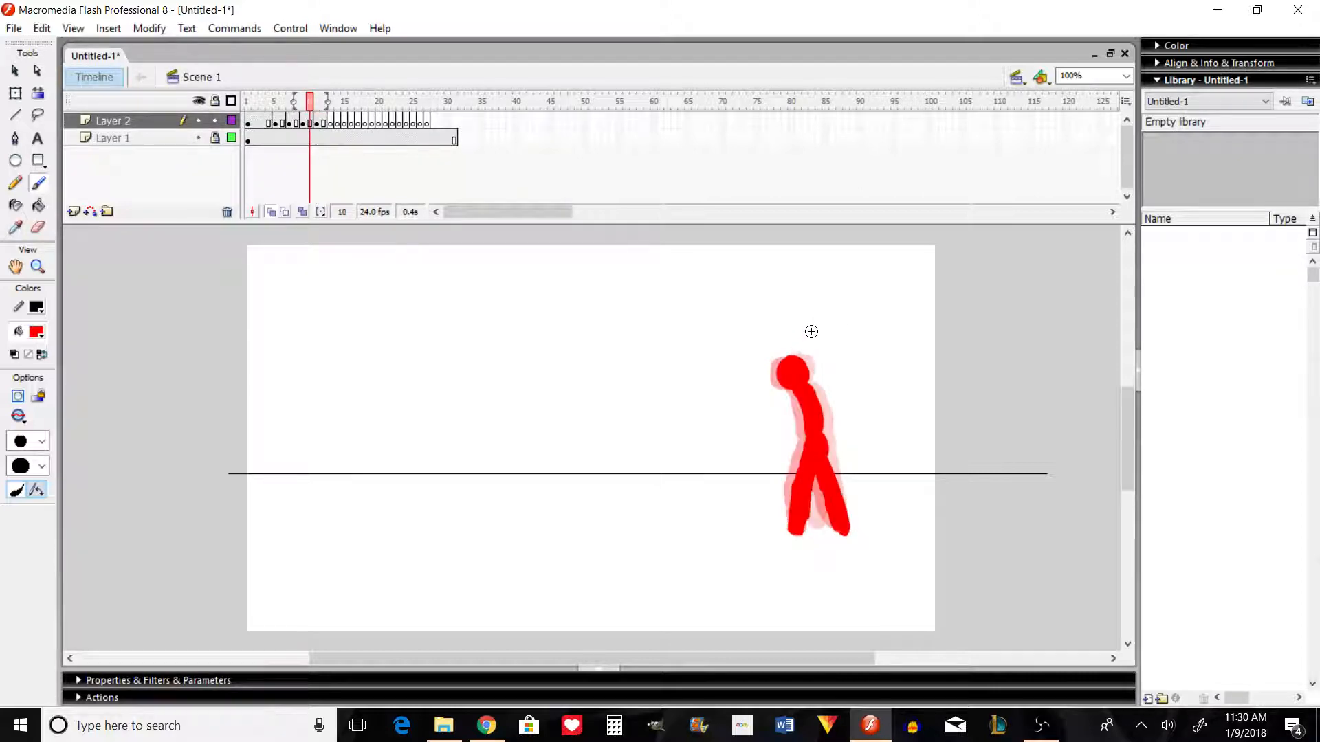
pyautogui.press(',')
pyautogui.press('.')
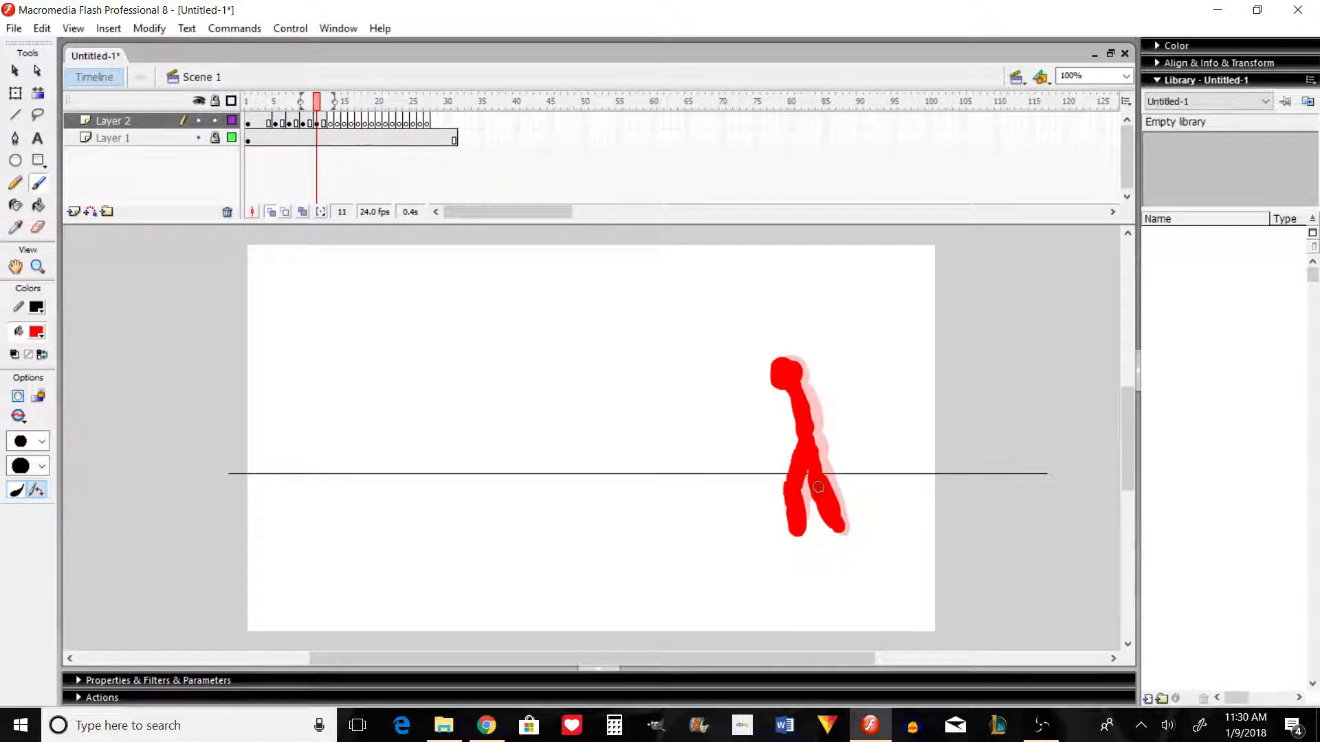
pyautogui.press(',')
pyautogui.press('.')
# Step: Paint the sixth pose in frame 13, with the legs drawn closer together, undoing faulty strokes and comparing it with the previous pose
pyautogui.press('.')
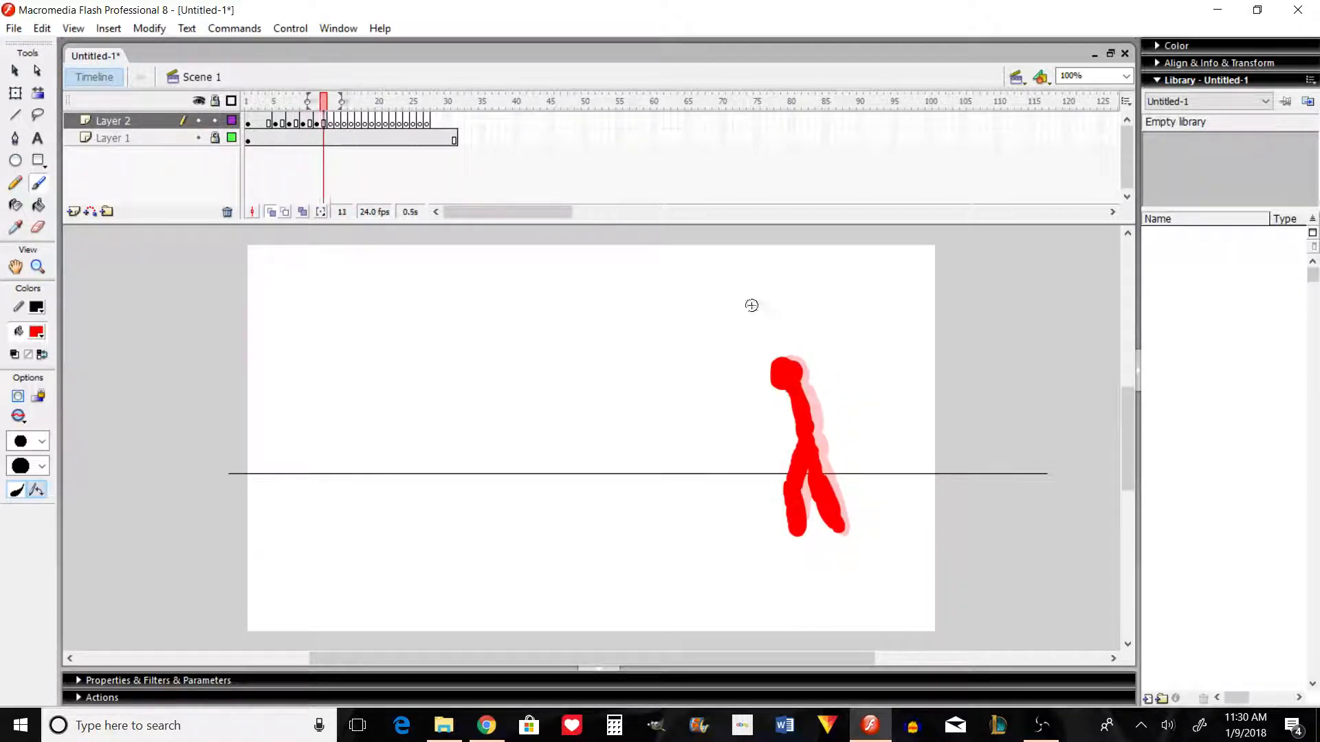
pyautogui.press('.')
pyautogui.moveTo(766, 373)
pyautogui.mouseDown()
pyautogui.moveTo(777, 364)
pyautogui.moveTo(768, 379)
pyautogui.moveTo(798, 434)
pyautogui.moveTo(797, 407)
pyautogui.moveTo(786, 396)
pyautogui.moveTo(782, 491)
pyautogui.mouseUp()
pyautogui.moveTo(796, 430)
pyautogui.mouseDown()
pyautogui.moveTo(784, 519)
pyautogui.moveTo(796, 526)
pyautogui.moveTo(799, 440)
pyautogui.moveTo(821, 517)
pyautogui.mouseUp()
pyautogui.hotkey('ctrl', 'z')
pyautogui.hotkey('ctrl', 'z')
pyautogui.hotkey('ctrl', 'z')
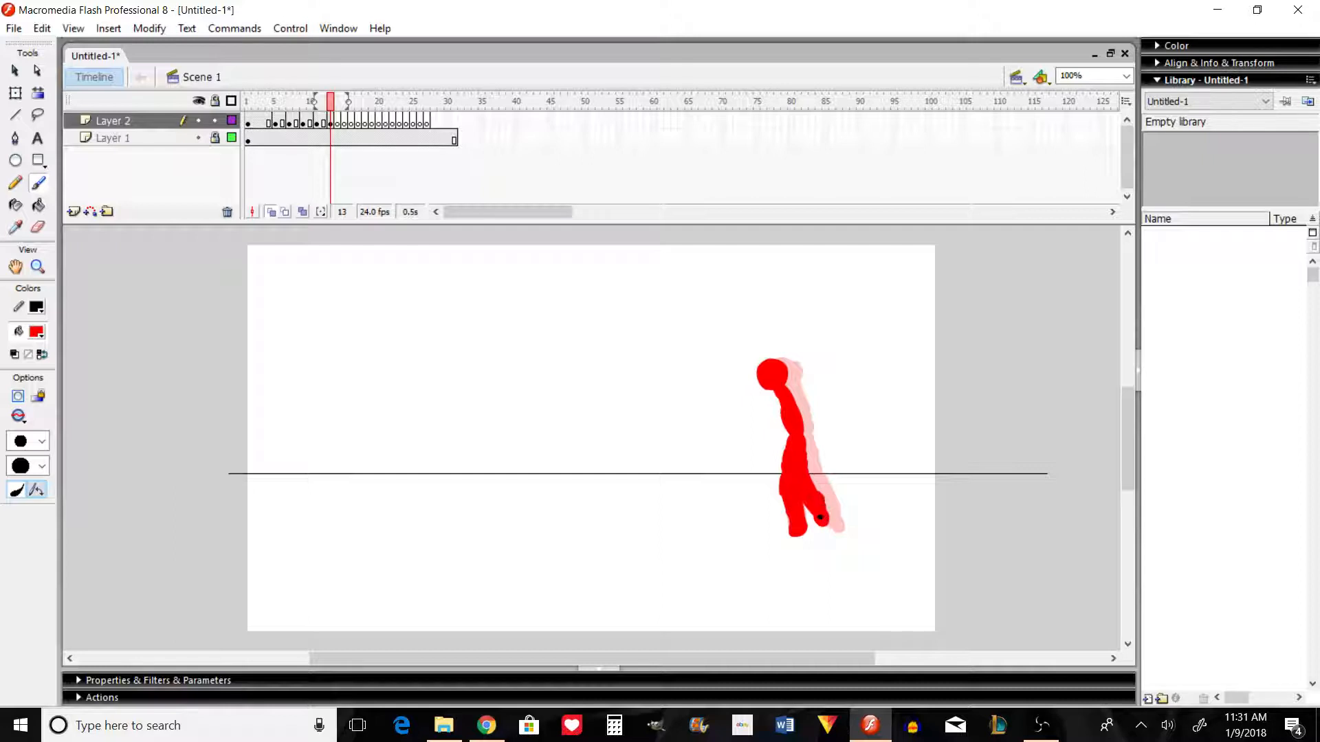
pyautogui.press(',')
pyautogui.press('.')
pyautogui.press('.')
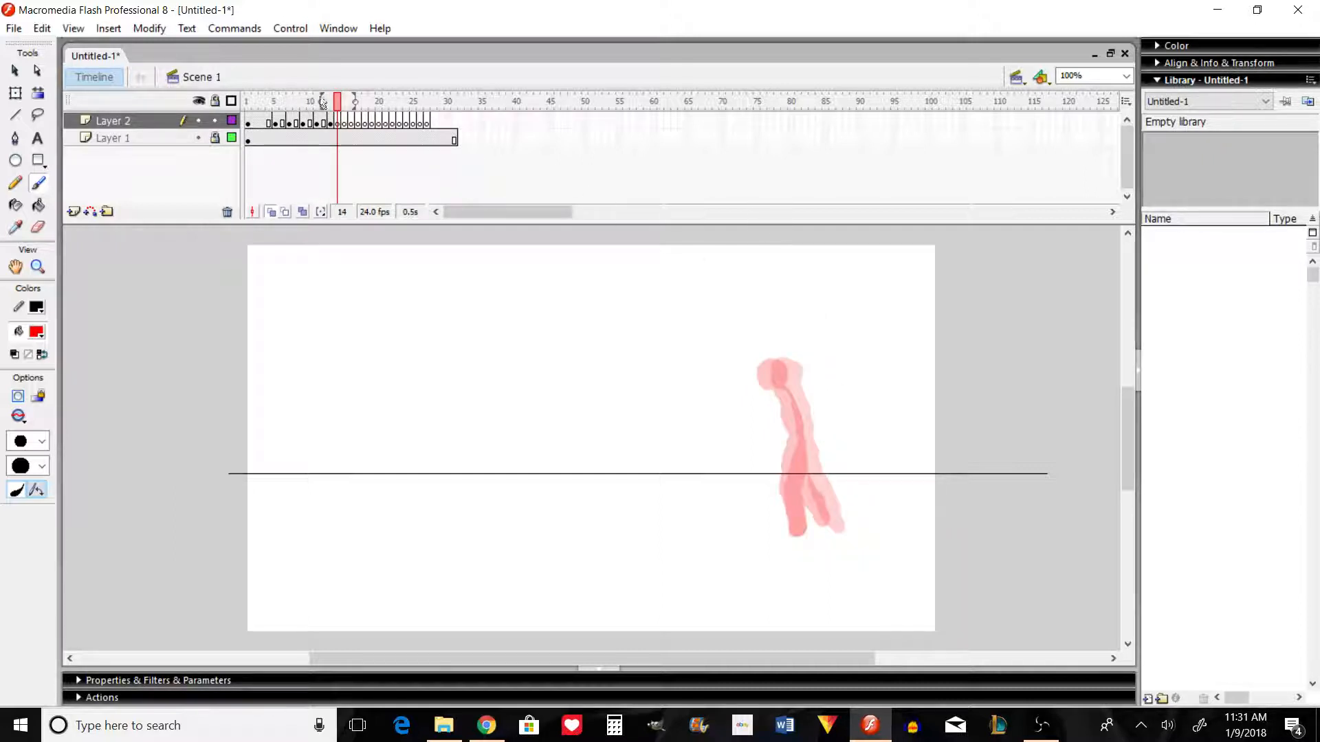
# Step: Extend the sixth pose through frame 14 and paint the seventh pose in frame 15 with the rear leg almost meeting the front one
pyautogui.click(343, 123)
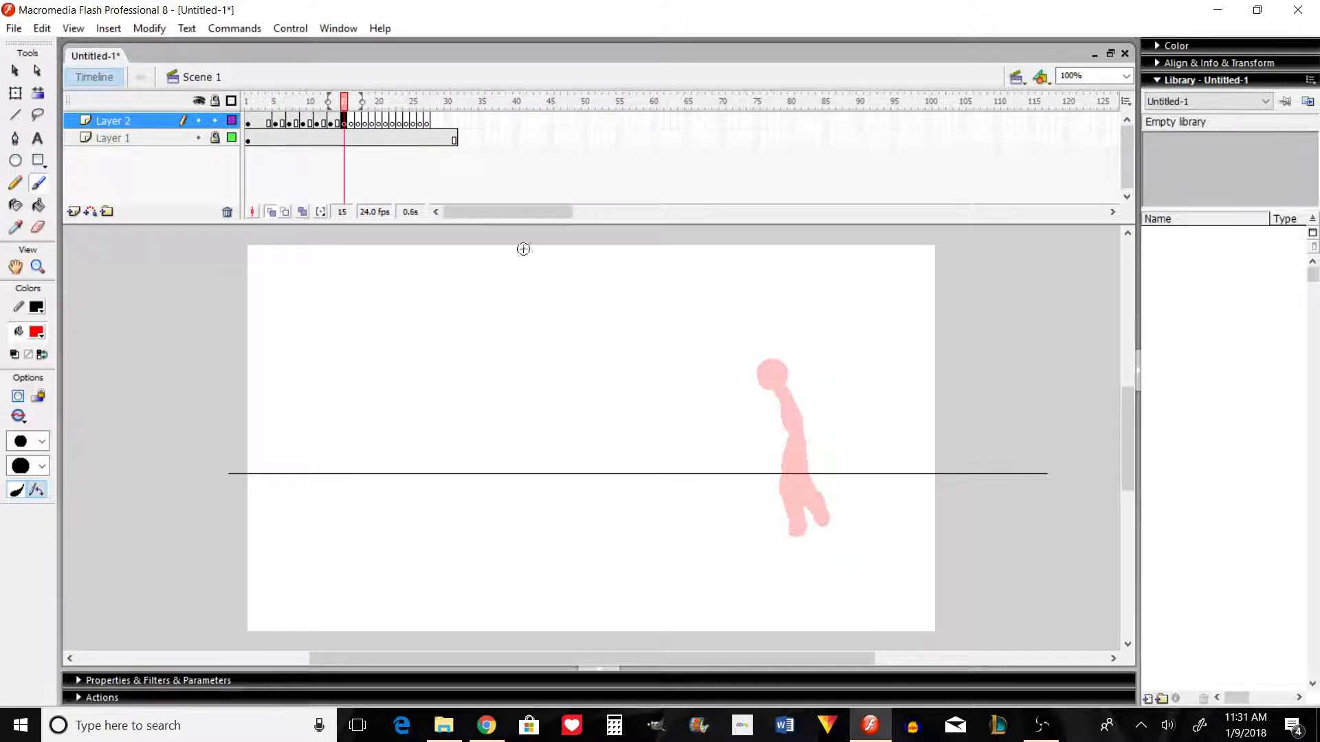
pyautogui.moveTo(759, 371); pyautogui.dragTo(762, 369)
pyautogui.moveTo(769, 385)
pyautogui.mouseDown()
pyautogui.moveTo(787, 431)
pyautogui.moveTo(773, 388)
pyautogui.moveTo(789, 423)
pyautogui.moveTo(774, 389)
pyautogui.moveTo(788, 424)
pyautogui.moveTo(787, 491)
pyautogui.mouseUp()
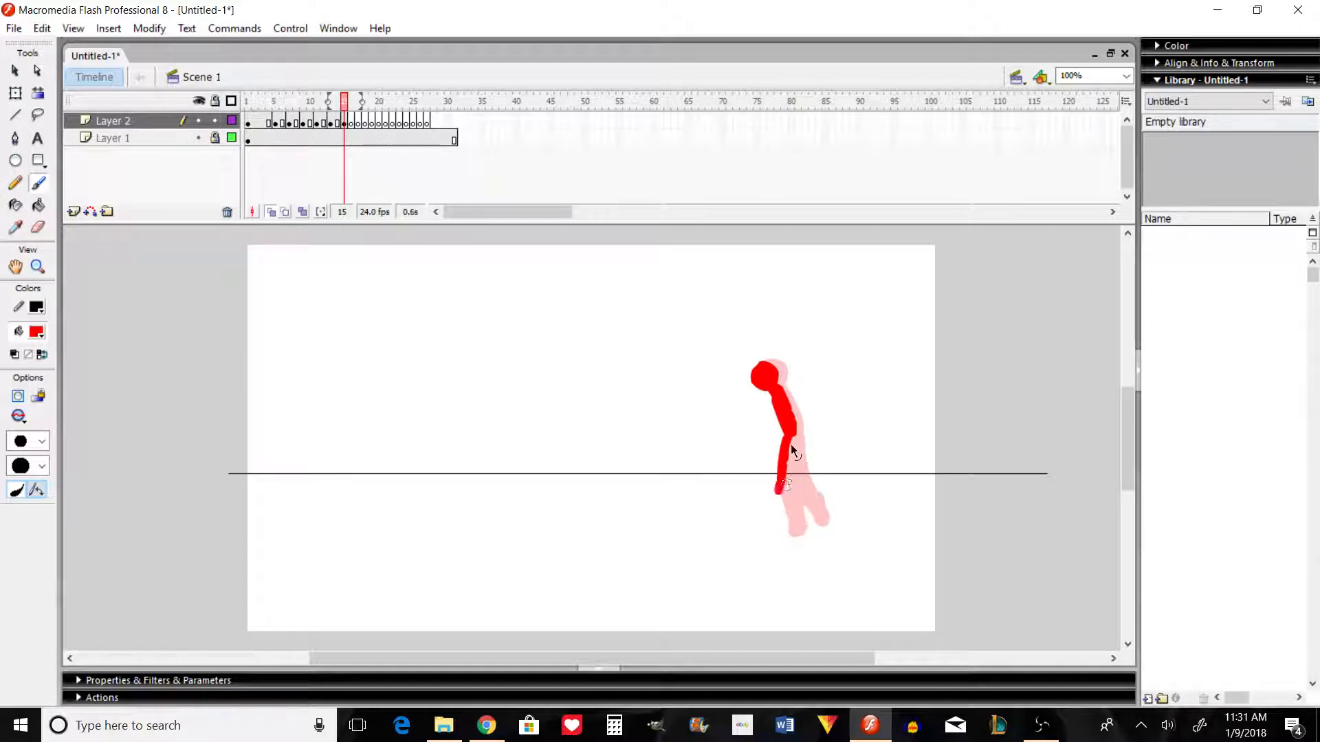
pyautogui.hotkey('ctrl', 'z')
pyautogui.moveTo(790, 436)
pyautogui.mouseDown()
pyautogui.moveTo(781, 479)
pyautogui.moveTo(798, 533)
pyautogui.moveTo(790, 436)
pyautogui.moveTo(792, 475)
pyautogui.mouseUp()
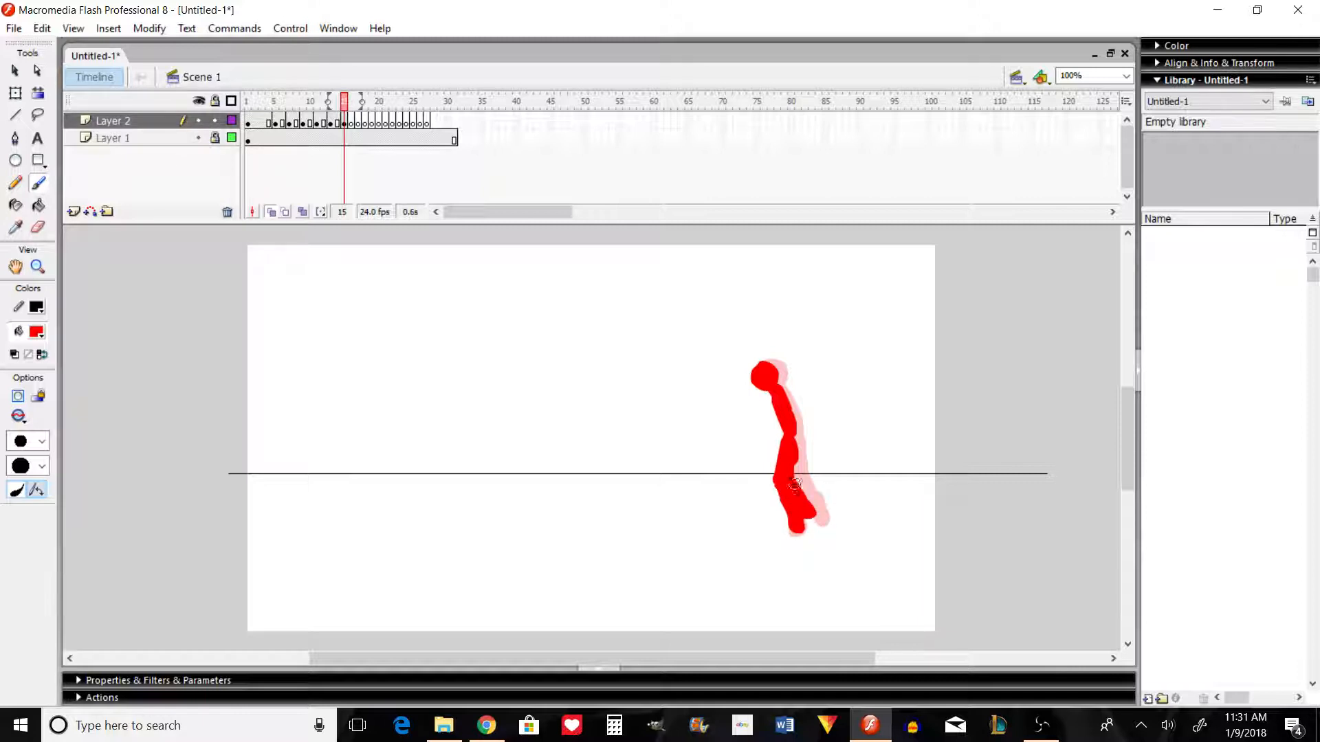
# Step: Flip between the newest poses and back through the earlier frames, and preview the movie to check the walk so far
pyautogui.press(',')
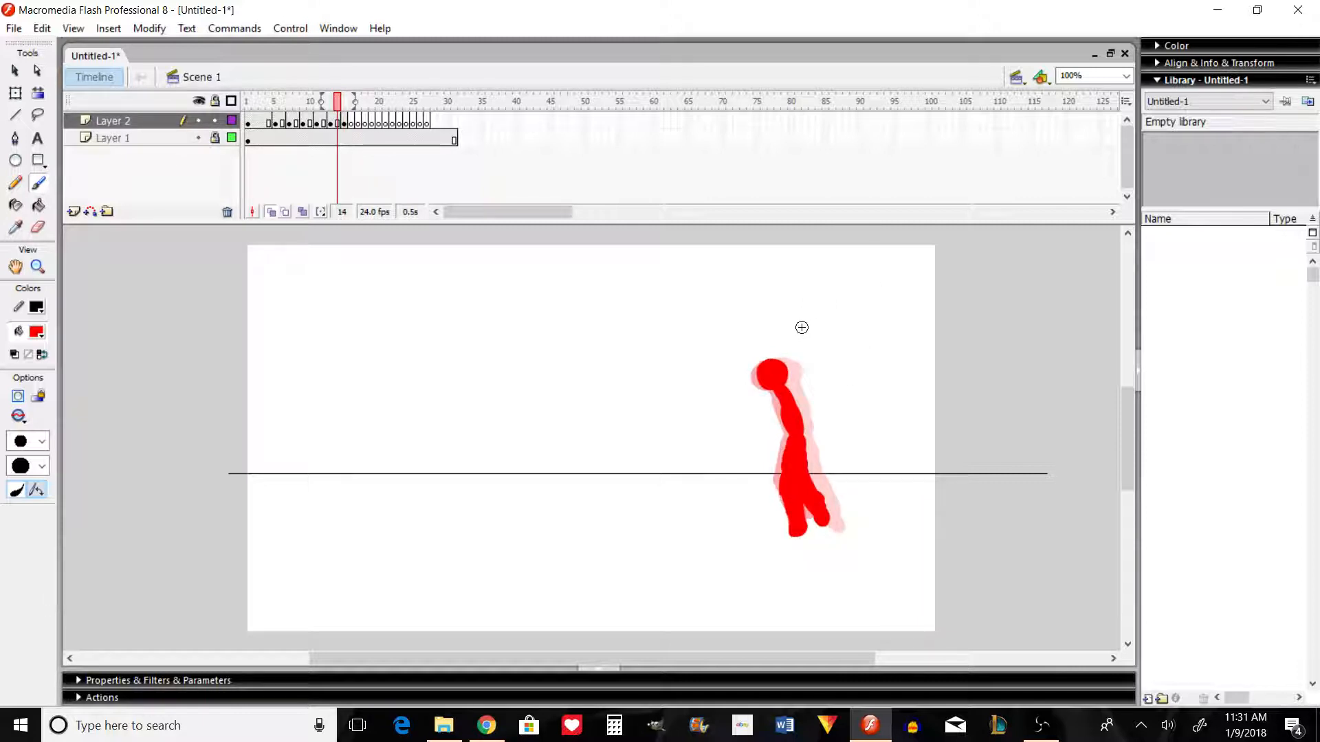
pyautogui.press('.')
pyautogui.press(',')
pyautogui.press('.')
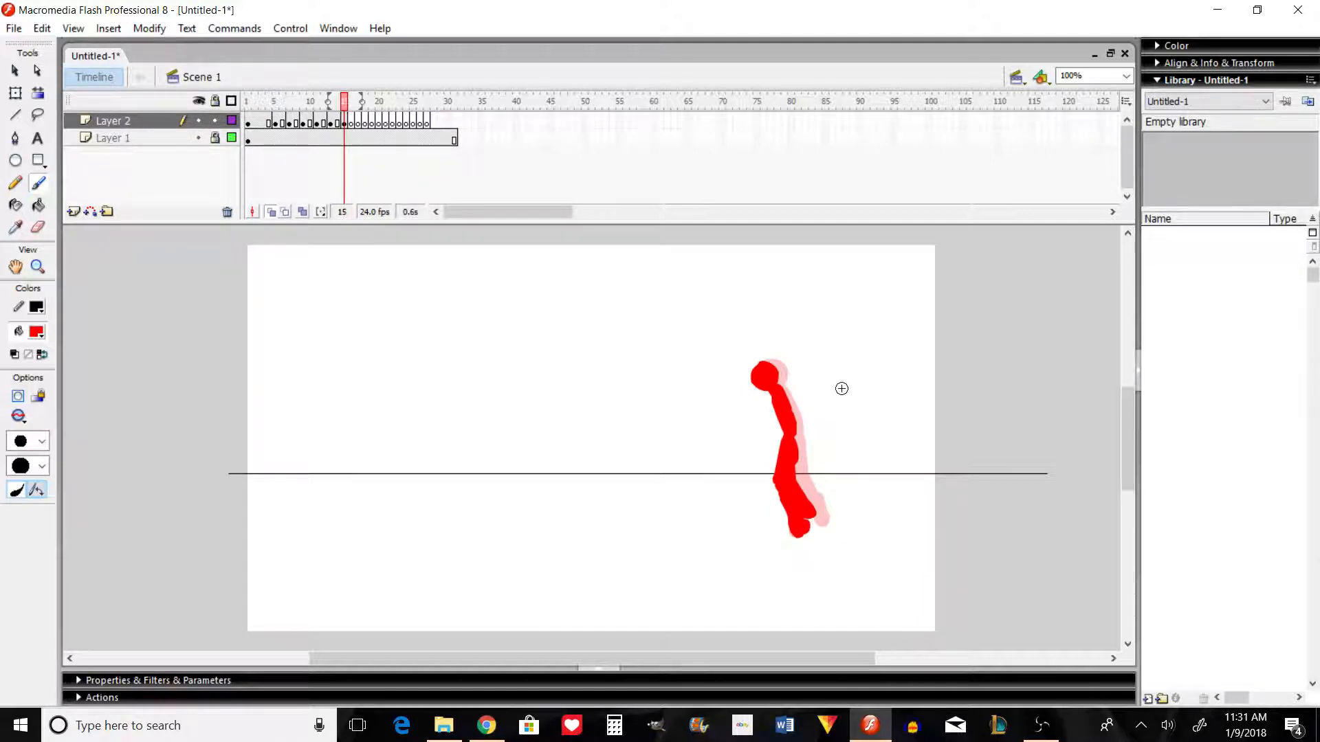
pyautogui.press(',')
pyautogui.press('.')
pyautogui.press(',')
pyautogui.press(',')
pyautogui.press(',')
pyautogui.press(',')
pyautogui.press(',')
pyautogui.press(',')
pyautogui.press(',')
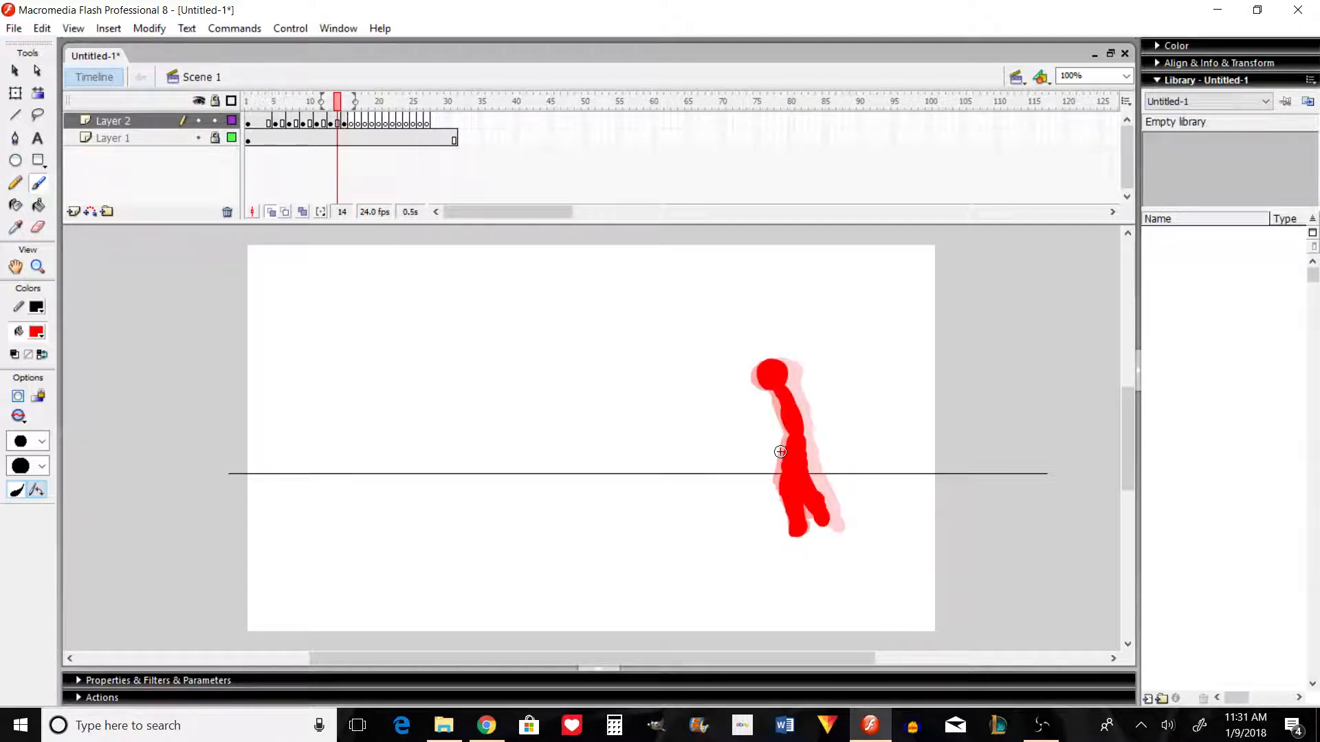
pyautogui.hotkey('ctrl', 'Return')
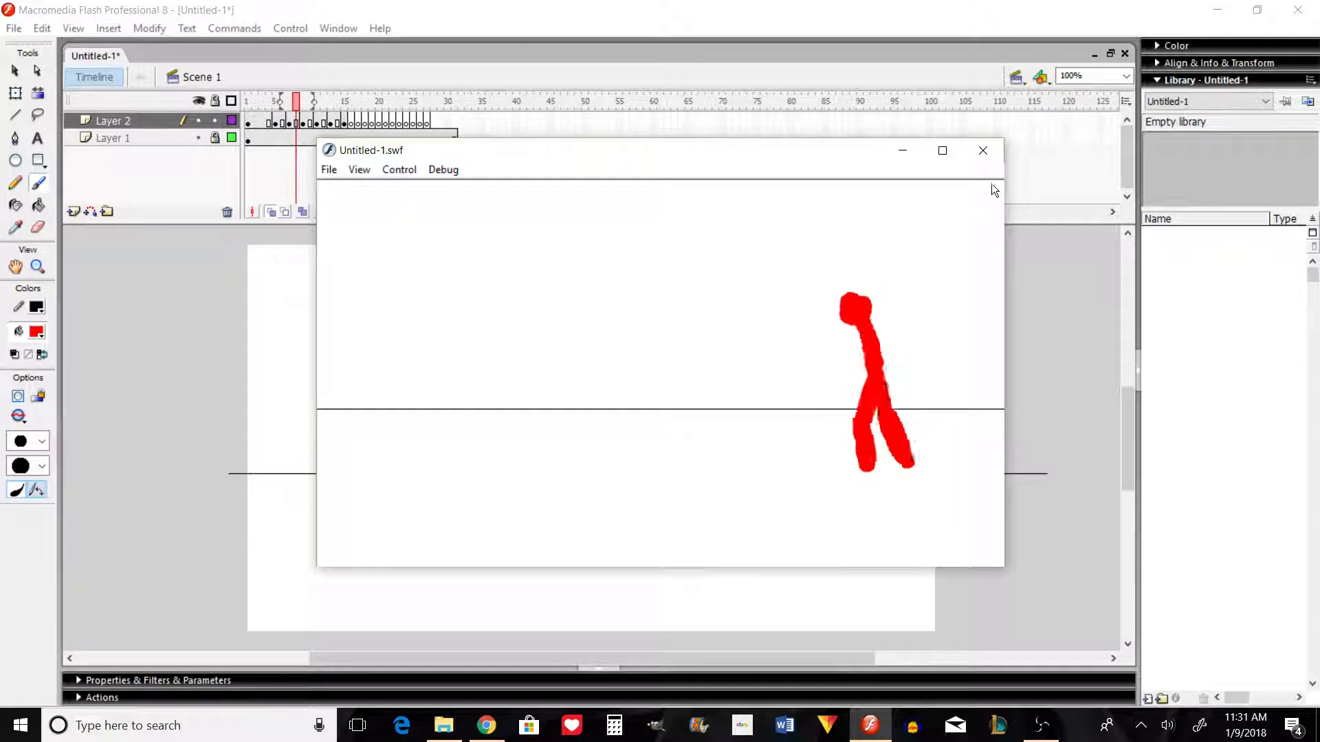
pyautogui.click(989, 150)
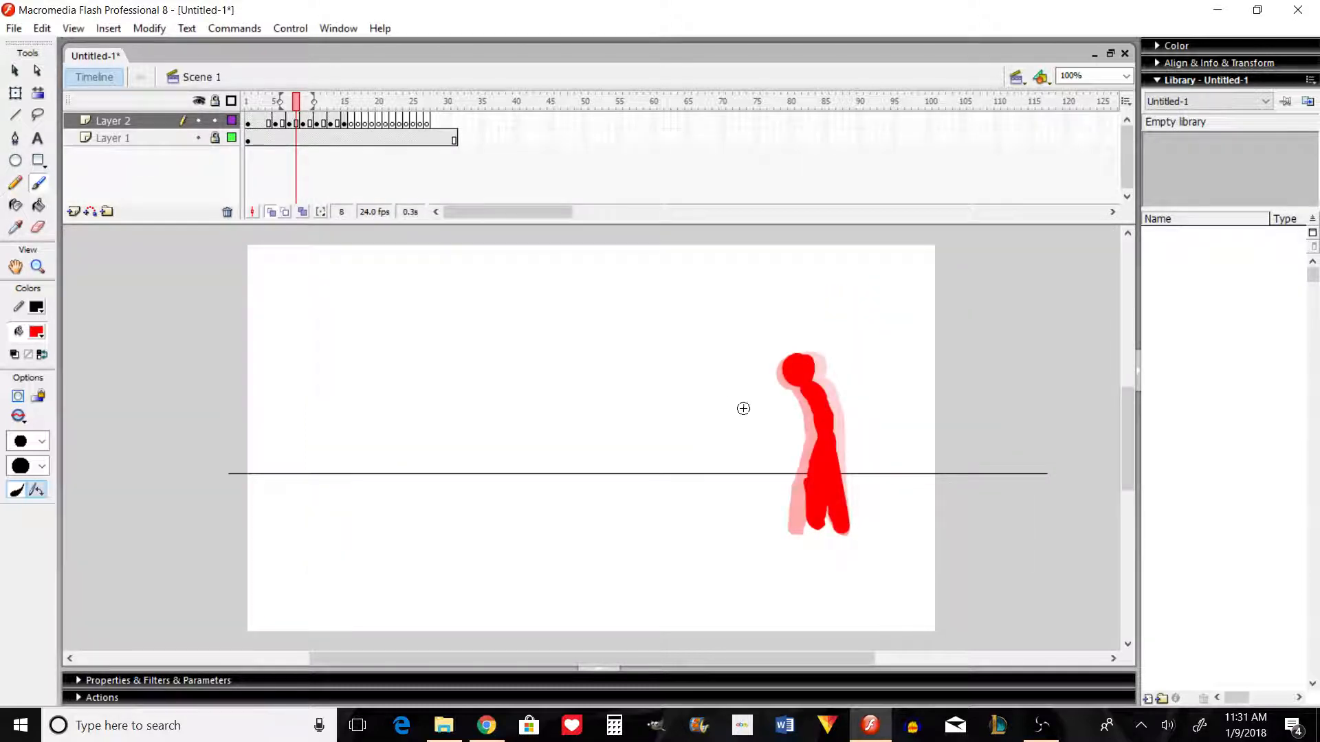
# Step: Extend the seventh pose through frame 16 and paint the eighth pose in frame 17 with the legs passing each other
pyautogui.click(351, 121)
pyautogui.click(356, 122)
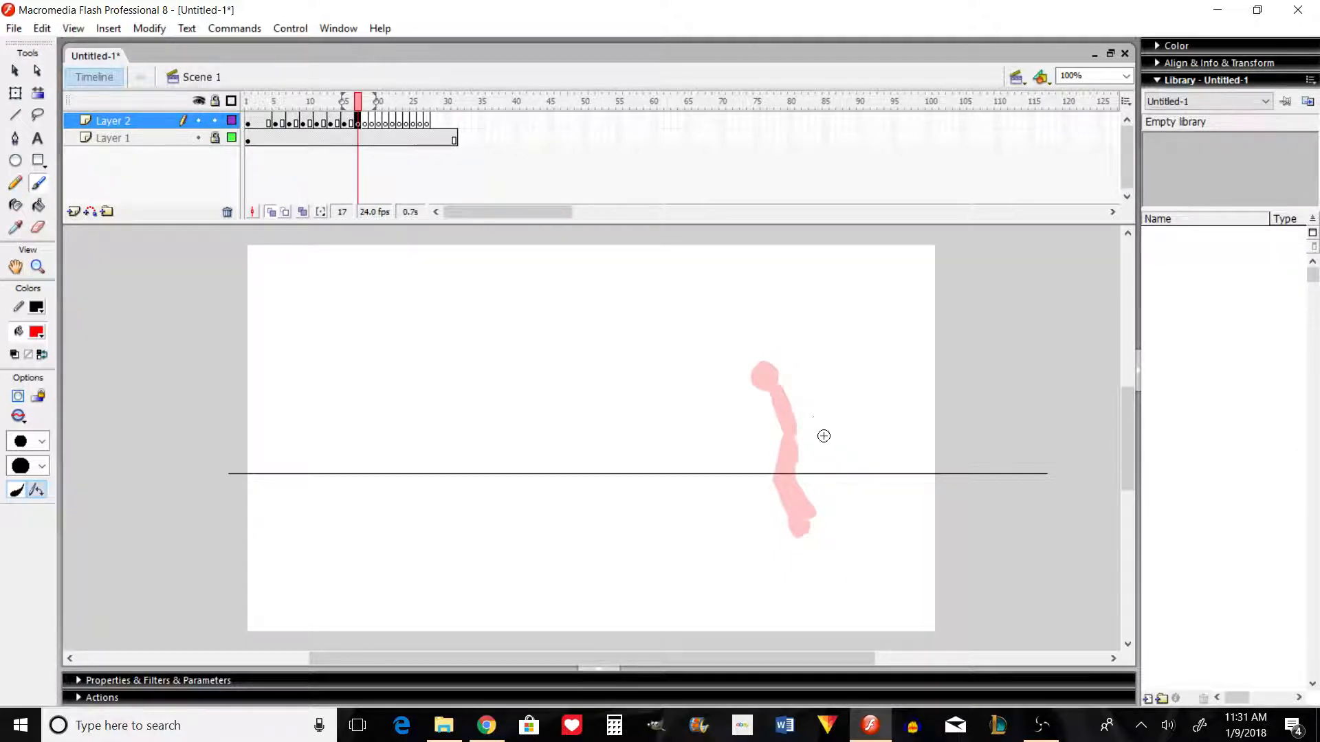
pyautogui.moveTo(754, 368)
pyautogui.mouseDown()
pyautogui.moveTo(774, 423)
pyautogui.moveTo(782, 407)
pyautogui.moveTo(783, 430)
pyautogui.moveTo(773, 402)
pyautogui.moveTo(780, 472)
pyautogui.moveTo(787, 447)
pyautogui.mouseUp()
pyautogui.hotkey('ctrl', 'z')
pyautogui.hotkey('ctrl', 'z')
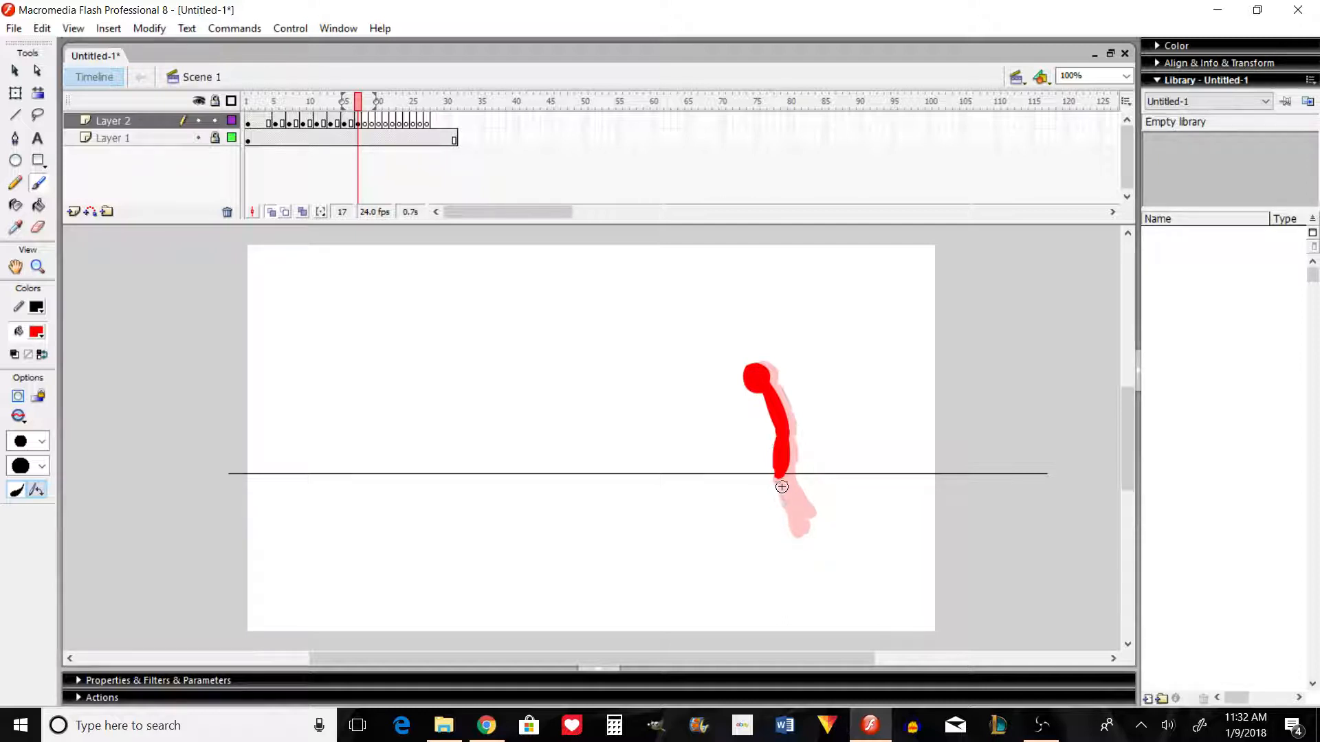
pyautogui.moveTo(777, 474); pyautogui.dragTo(800, 528)
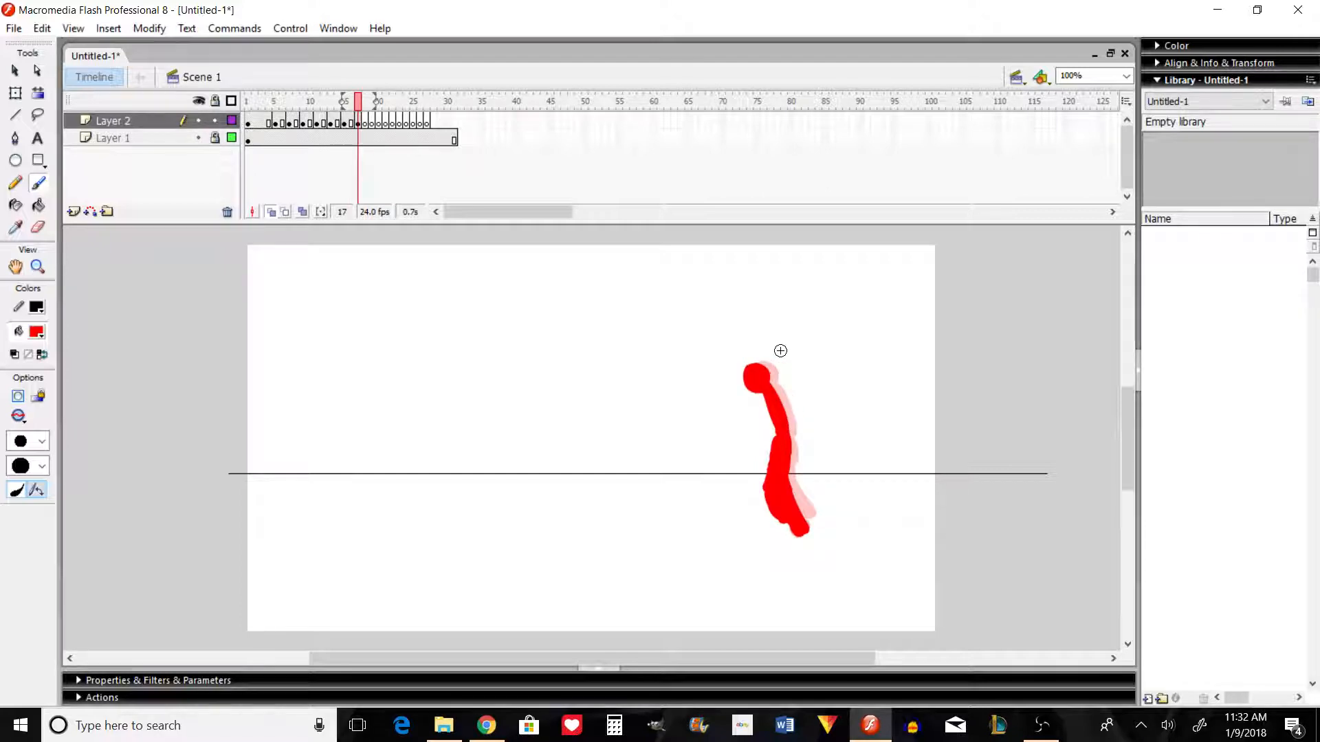
# Step: Flip back from frame 17 to the early poses and forward to frame 18 to examine the motion
pyautogui.press(',')
pyautogui.press(',')
pyautogui.press(',')
pyautogui.press(',')
pyautogui.press(',')
pyautogui.press(',')
pyautogui.press(',')
pyautogui.press(',')
pyautogui.press(',')
pyautogui.press(',')
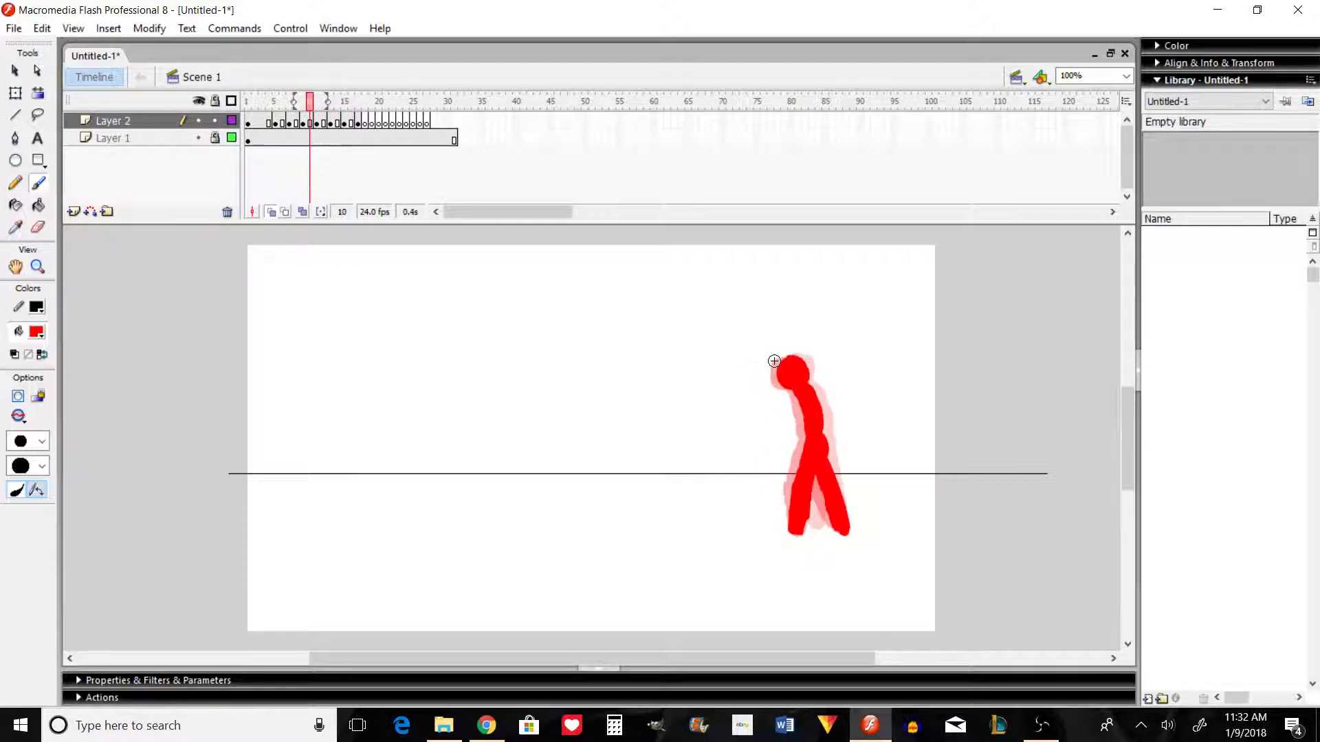
pyautogui.press(',')
pyautogui.press(',')
pyautogui.press(',')
pyautogui.press('.')
pyautogui.press('.')
pyautogui.press('.')
pyautogui.press('.')
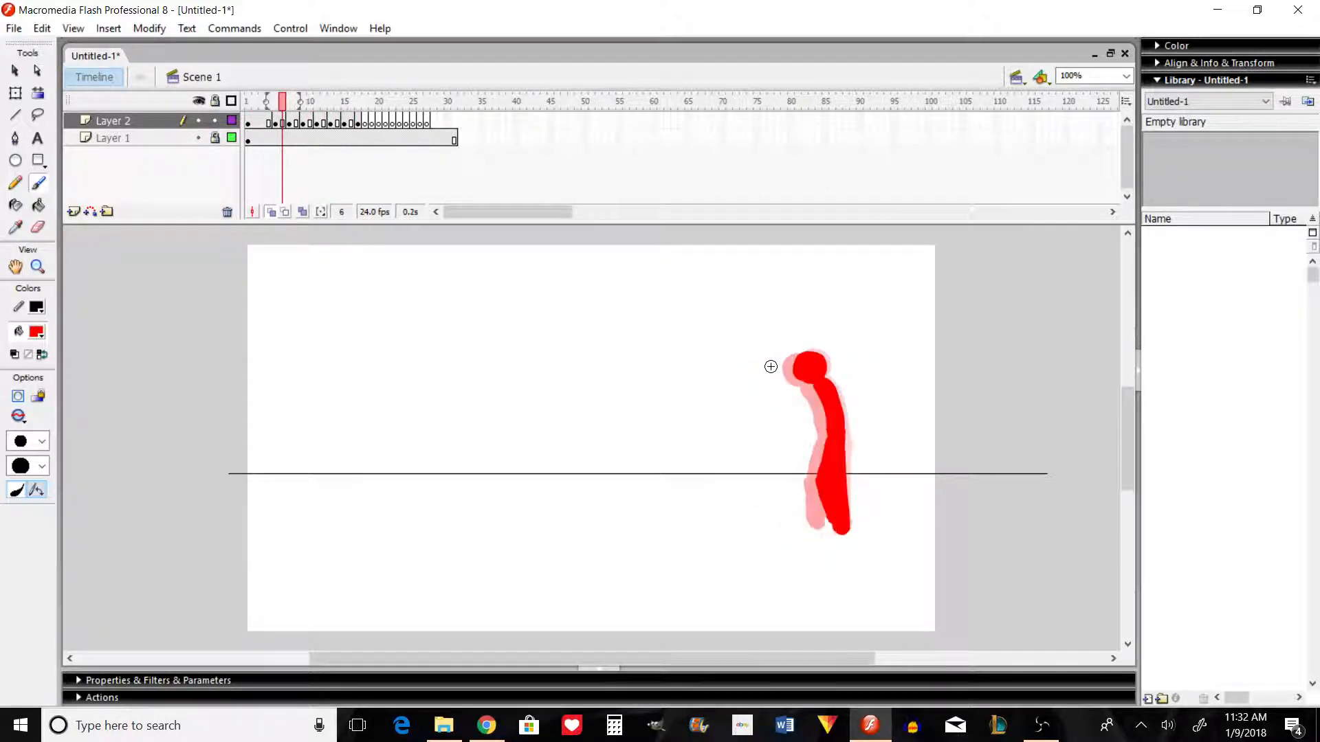
pyautogui.press('.')
pyautogui.press('.')
pyautogui.press('.')
pyautogui.press('.')
pyautogui.press('.')
pyautogui.press('.')
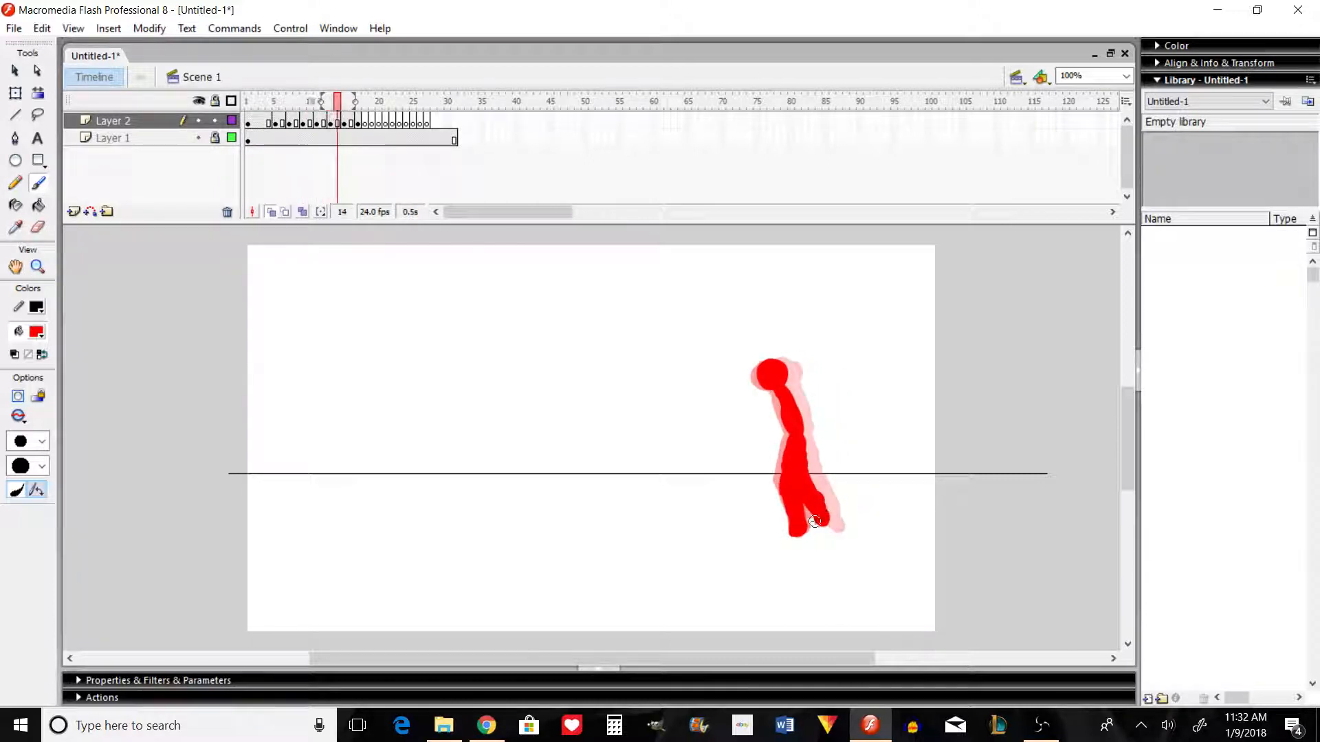
pyautogui.press('.')
pyautogui.press('.')
pyautogui.press('.')
pyautogui.press('.')
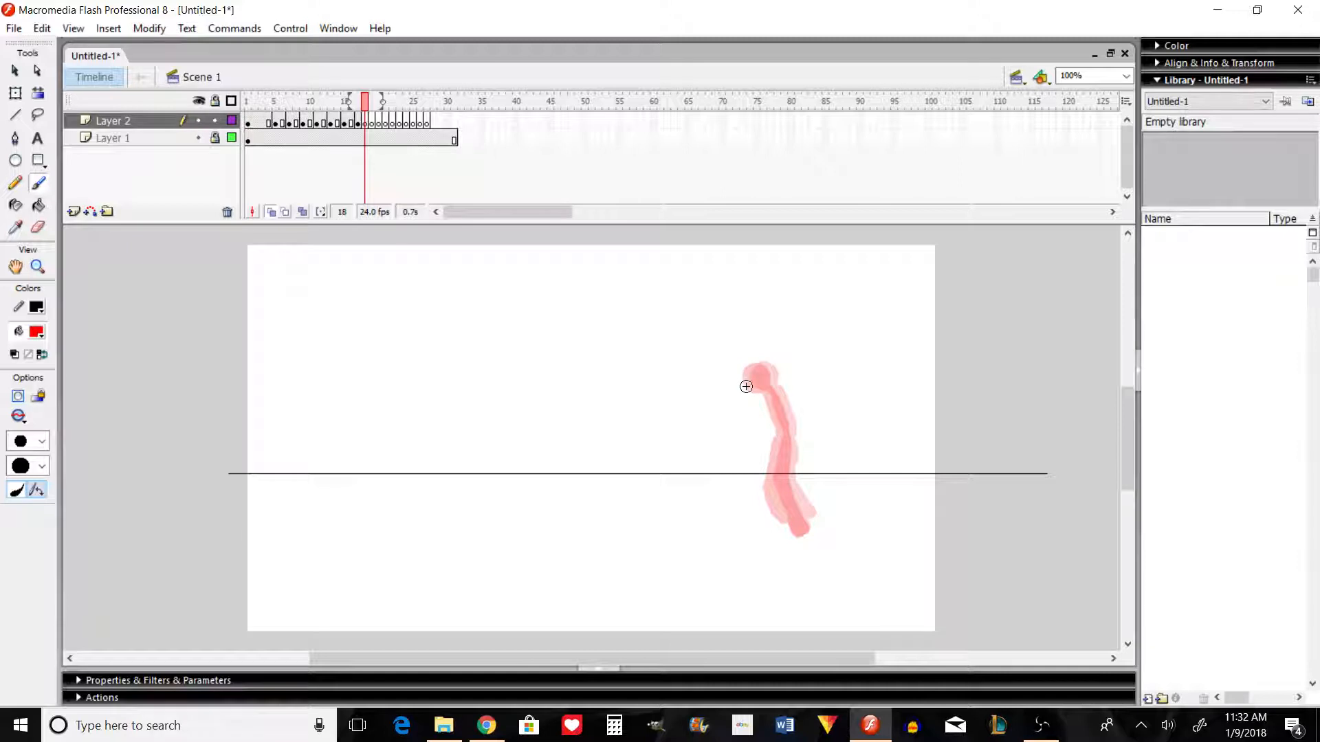
# Step: Flip back to frame 1 and step repeatedly through the opening frames to examine how the first pose changes
pyautogui.press(',')
pyautogui.press(',')
pyautogui.press(',')
pyautogui.press(',')
pyautogui.press(',')
pyautogui.press(',')
pyautogui.press(',')
pyautogui.press(',')
pyautogui.press(',')
pyautogui.press(',')
pyautogui.press(',')
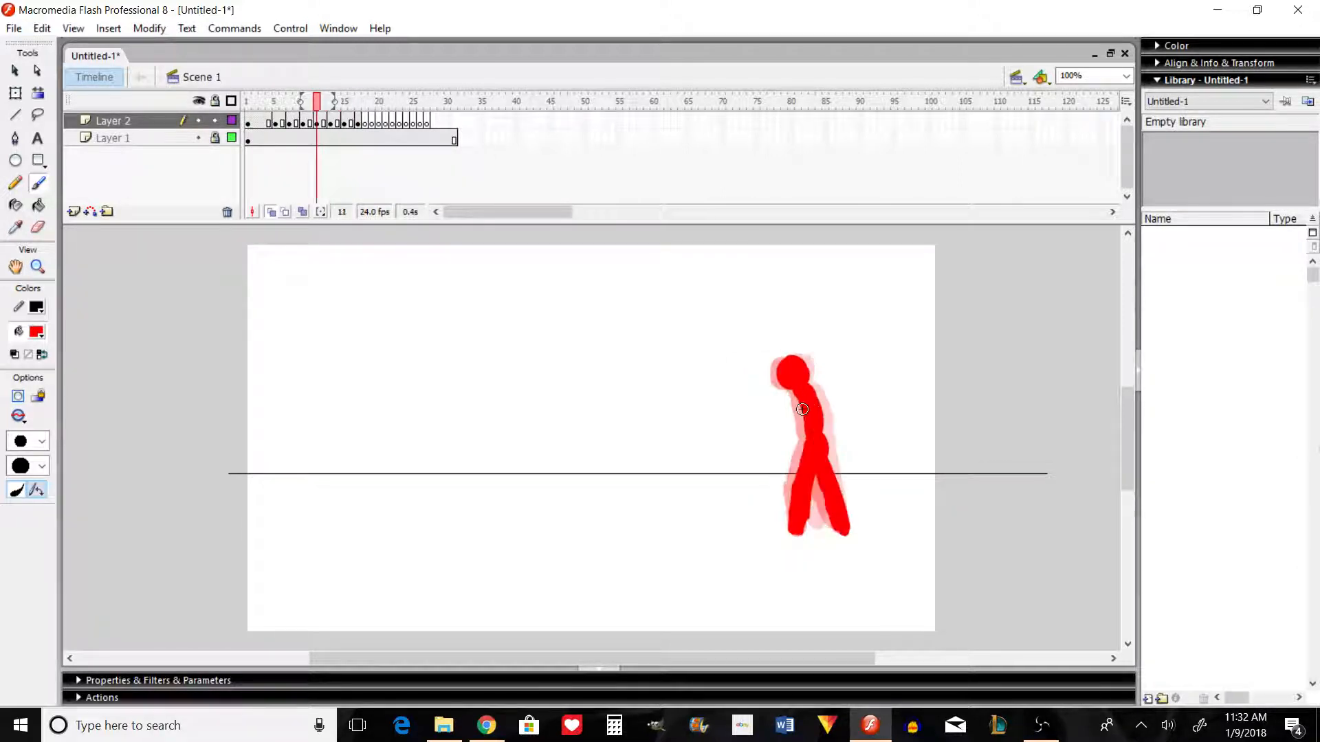
pyautogui.press(',')
pyautogui.press(',')
pyautogui.press(',')
pyautogui.press(',')
pyautogui.press(',')
pyautogui.press(',')
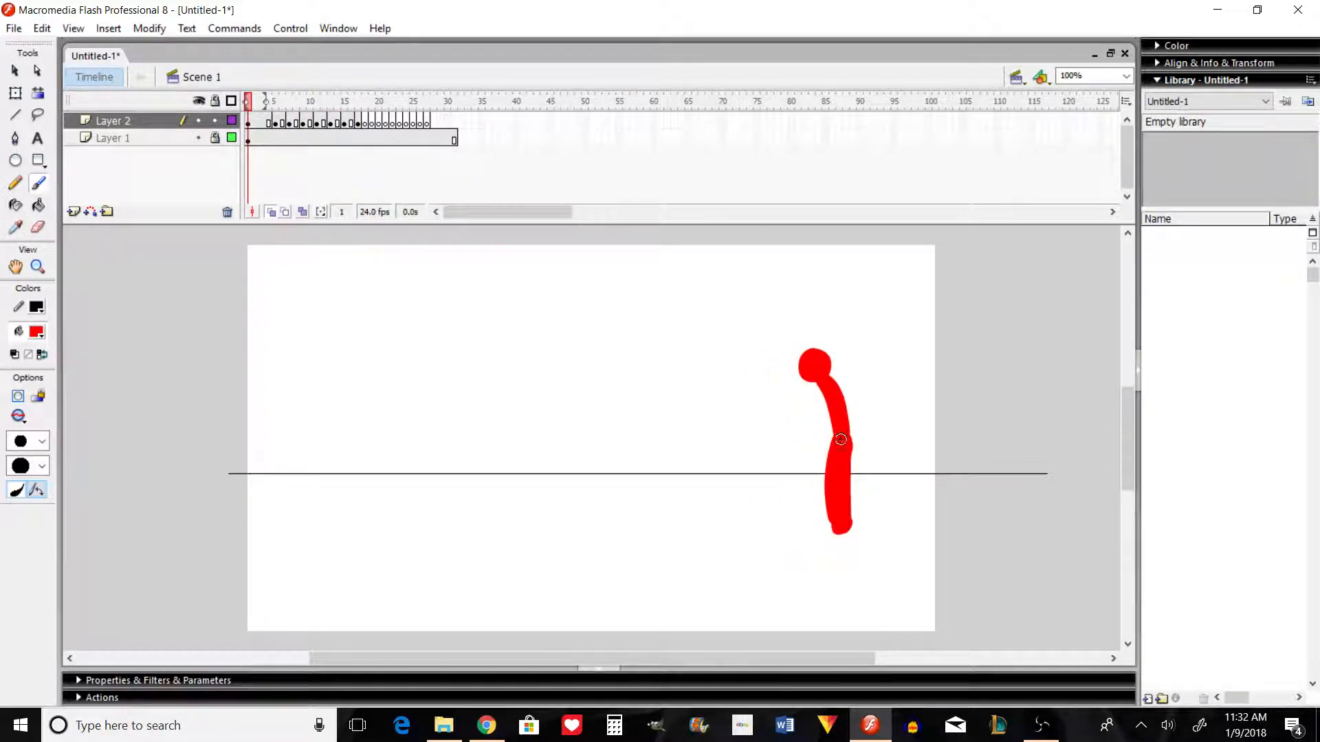
pyautogui.press('.')
pyautogui.press('.')
pyautogui.press('.')
pyautogui.press(',')
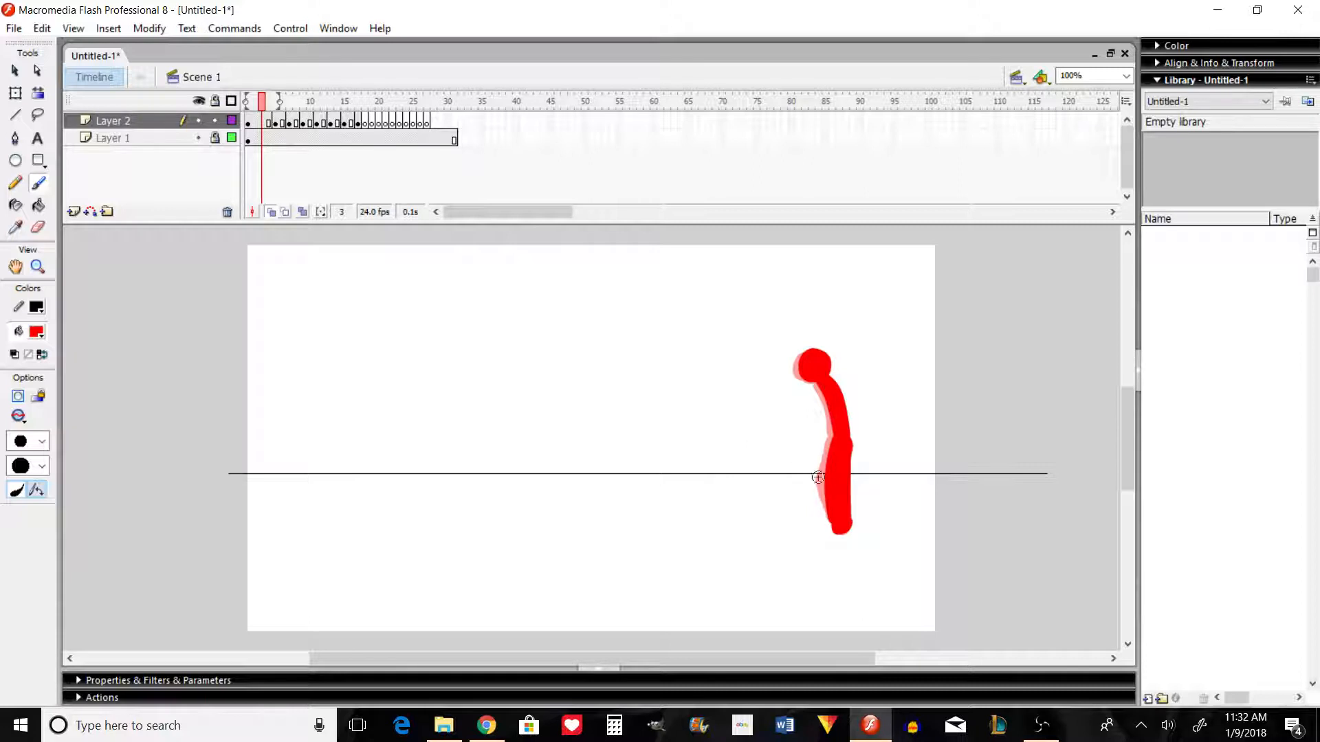
pyautogui.press(',')
pyautogui.press(',')
pyautogui.press('.')
pyautogui.press('.')
pyautogui.press('.')
pyautogui.press('.')
pyautogui.press('.')
pyautogui.press('.')
pyautogui.press('.')
pyautogui.press('.')
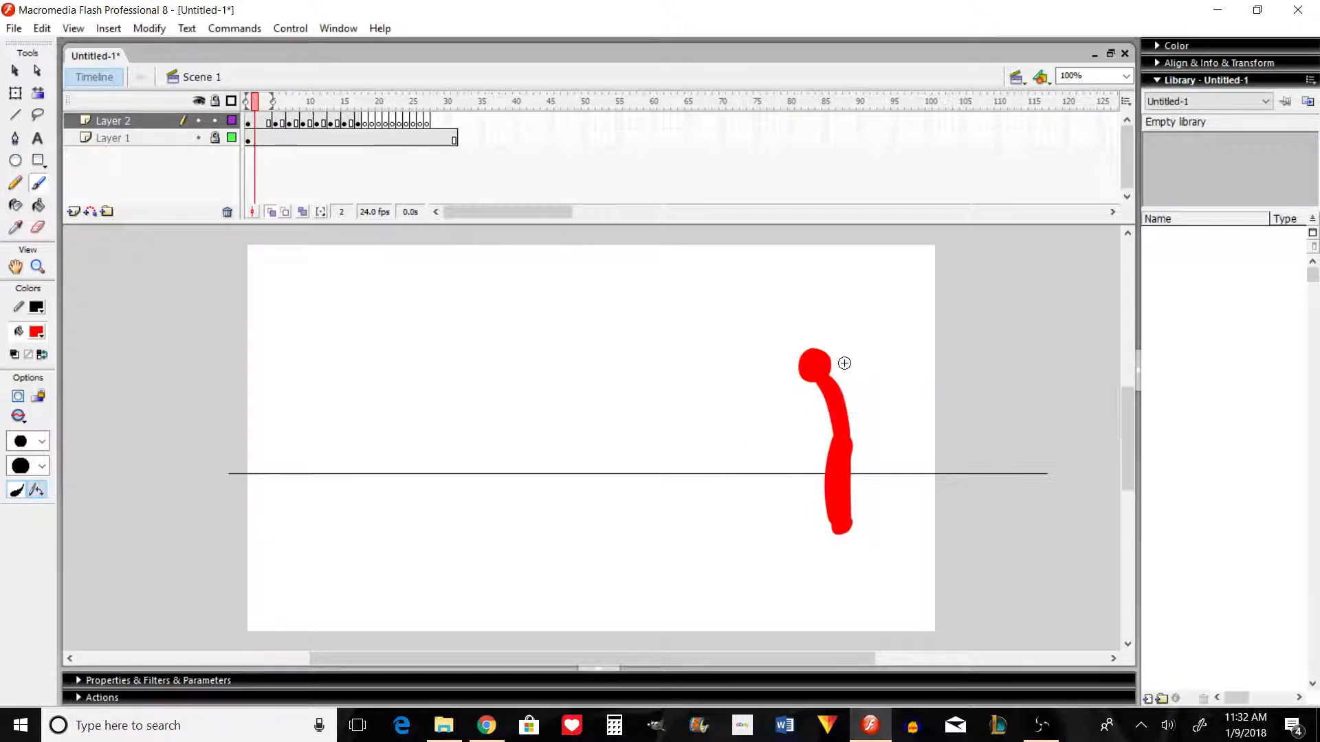
pyautogui.press('.')
# Step: Extend the eighth pose through frame 18 and paint the ninth pose in frame 19 with one leg stepping forward
pyautogui.click(370, 122)
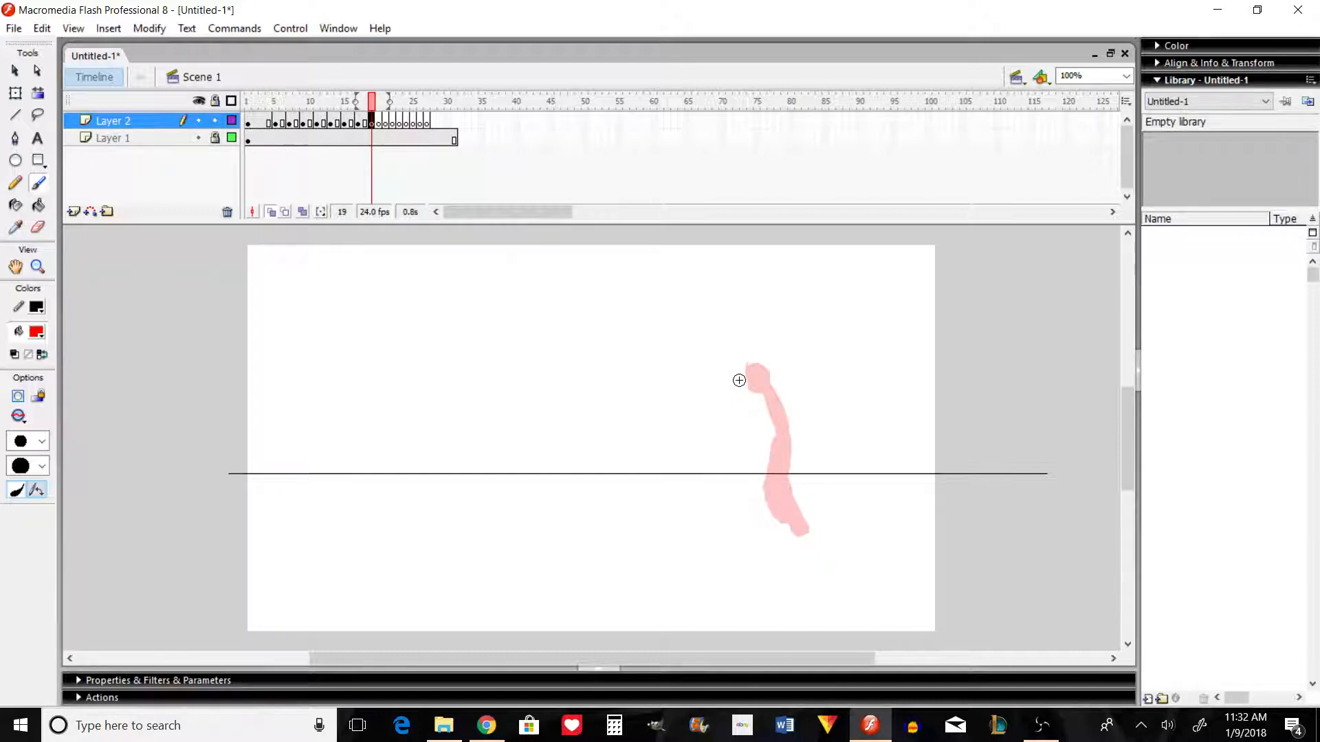
pyautogui.moveTo(741, 379)
pyautogui.mouseDown()
pyautogui.moveTo(775, 427)
pyautogui.moveTo(770, 408)
pyautogui.moveTo(752, 389)
pyautogui.moveTo(796, 531)
pyautogui.moveTo(771, 442)
pyautogui.mouseUp()
pyautogui.moveTo(771, 454)
pyautogui.mouseDown()
pyautogui.moveTo(787, 502)
pyautogui.moveTo(767, 440)
pyautogui.moveTo(762, 467)
pyautogui.mouseUp()
pyautogui.moveTo(756, 517); pyautogui.dragTo(766, 453)
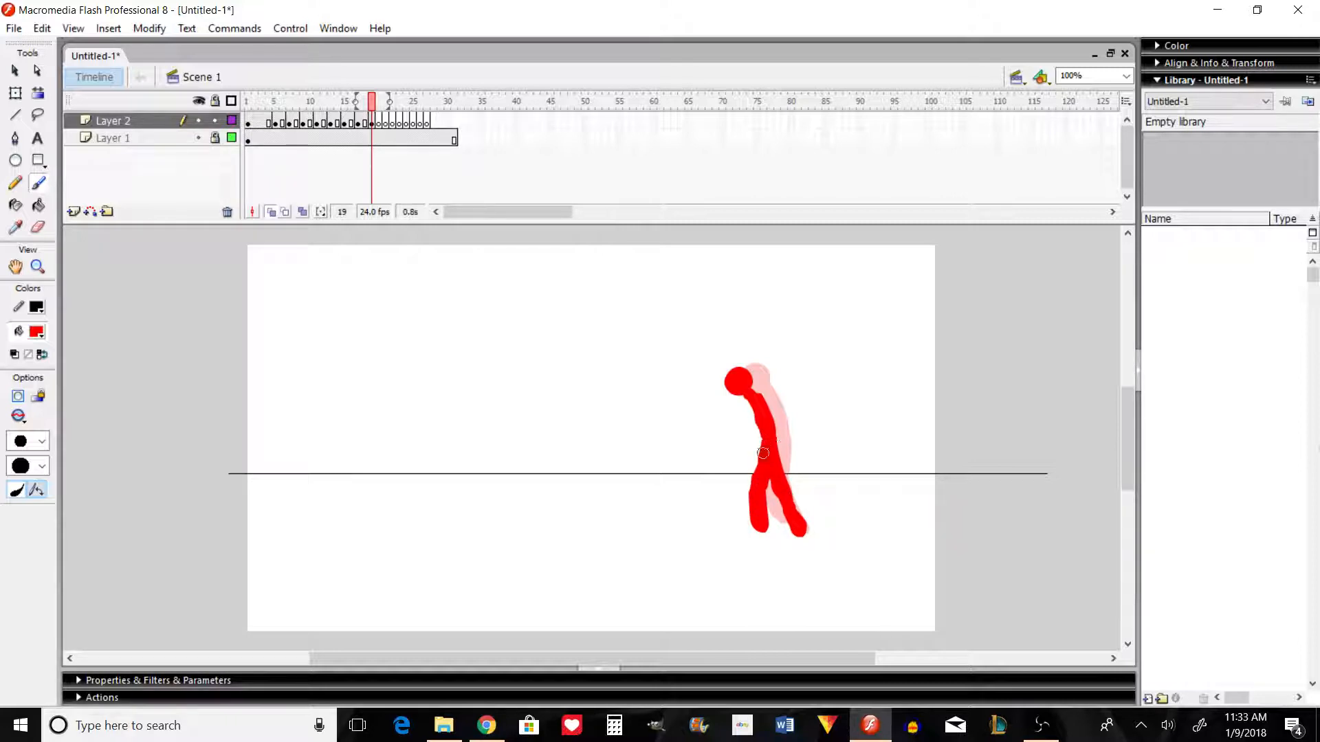
# Step: Paint the tenth pose in frame 20 with the head farther forward and the legs in a wide stride
pyautogui.press('.')
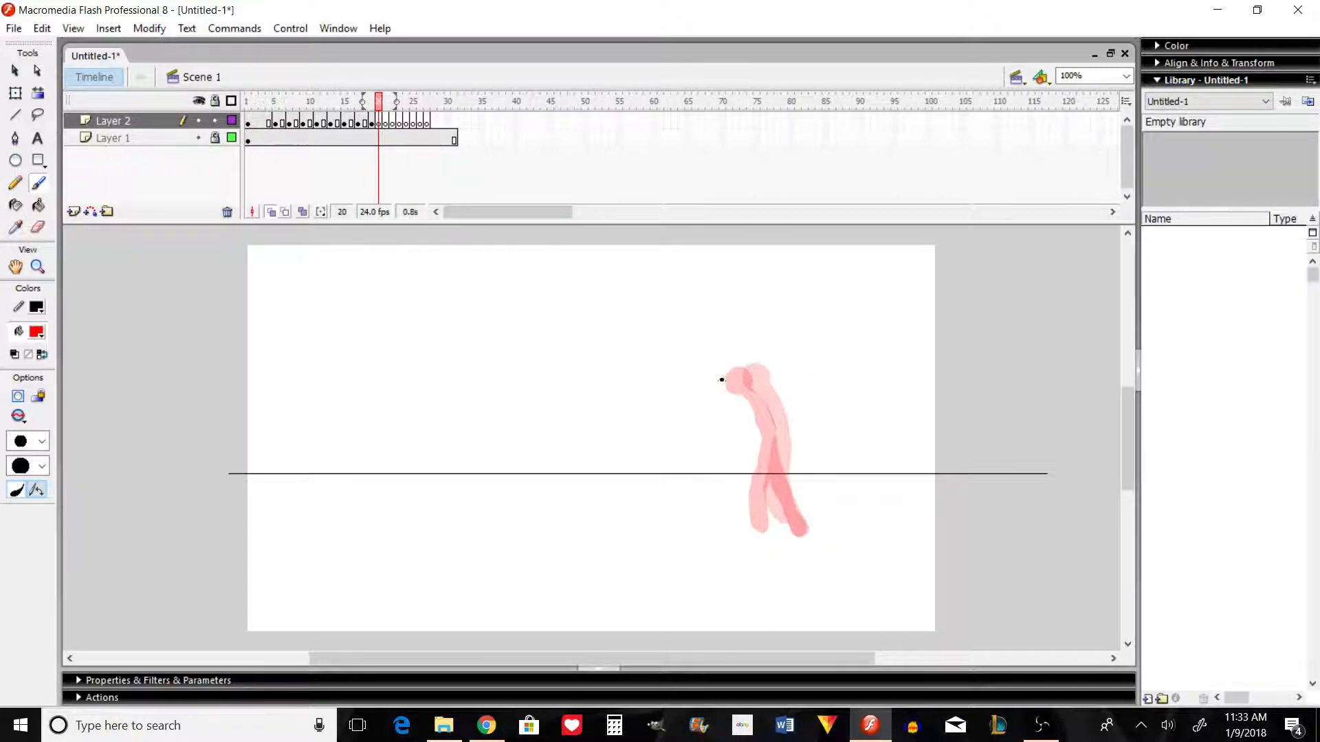
pyautogui.moveTo(721, 384)
pyautogui.mouseDown()
pyautogui.moveTo(750, 441)
pyautogui.moveTo(736, 399)
pyautogui.moveTo(751, 434)
pyautogui.moveTo(750, 421)
pyautogui.moveTo(740, 402)
pyautogui.moveTo(750, 436)
pyautogui.moveTo(739, 397)
pyautogui.moveTo(730, 524)
pyautogui.mouseUp()
pyautogui.moveTo(748, 448)
pyautogui.mouseDown()
pyautogui.moveTo(735, 532)
pyautogui.moveTo(755, 445)
pyautogui.moveTo(795, 522)
pyautogui.mouseUp()
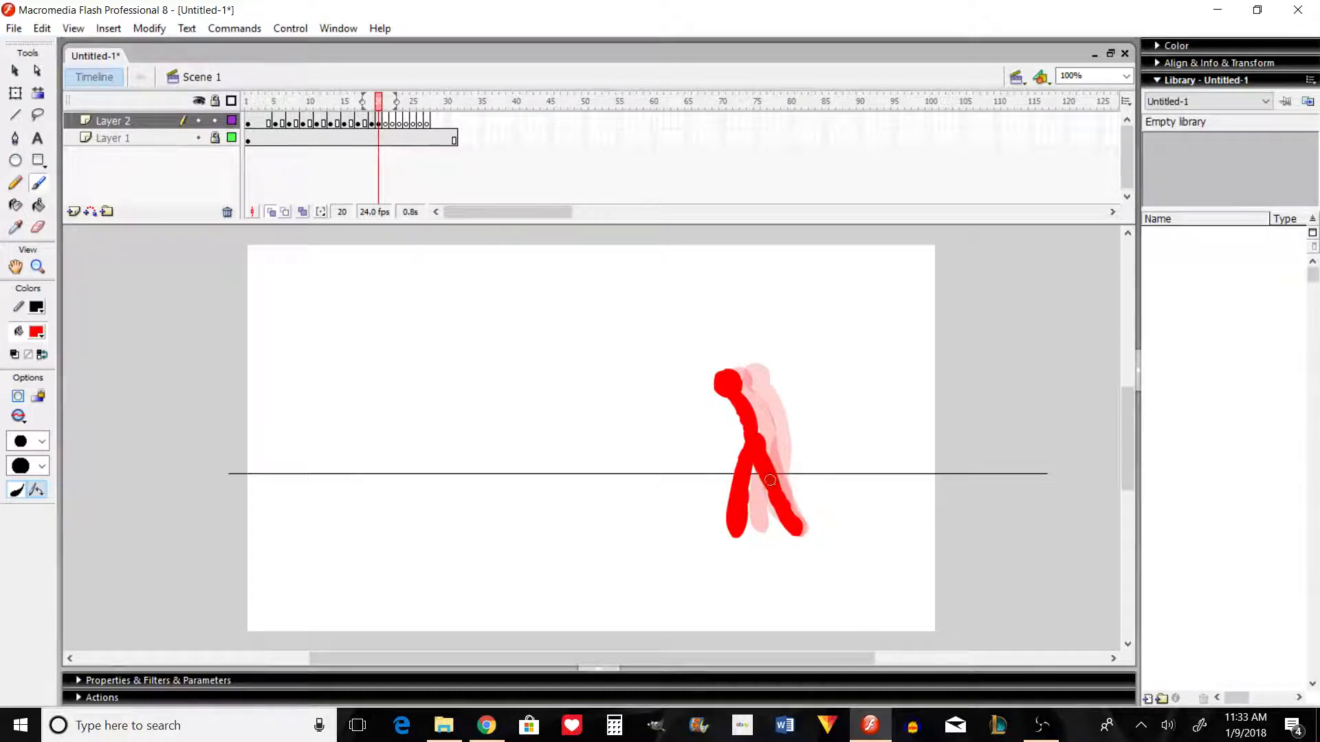
# Step: Compare frames 19 and 20, flip back to the start and play the animation on the timeline
pyautogui.press(',')
pyautogui.press('.')
pyautogui.press(',')
pyautogui.press(',')
pyautogui.press(',')
pyautogui.press(',')
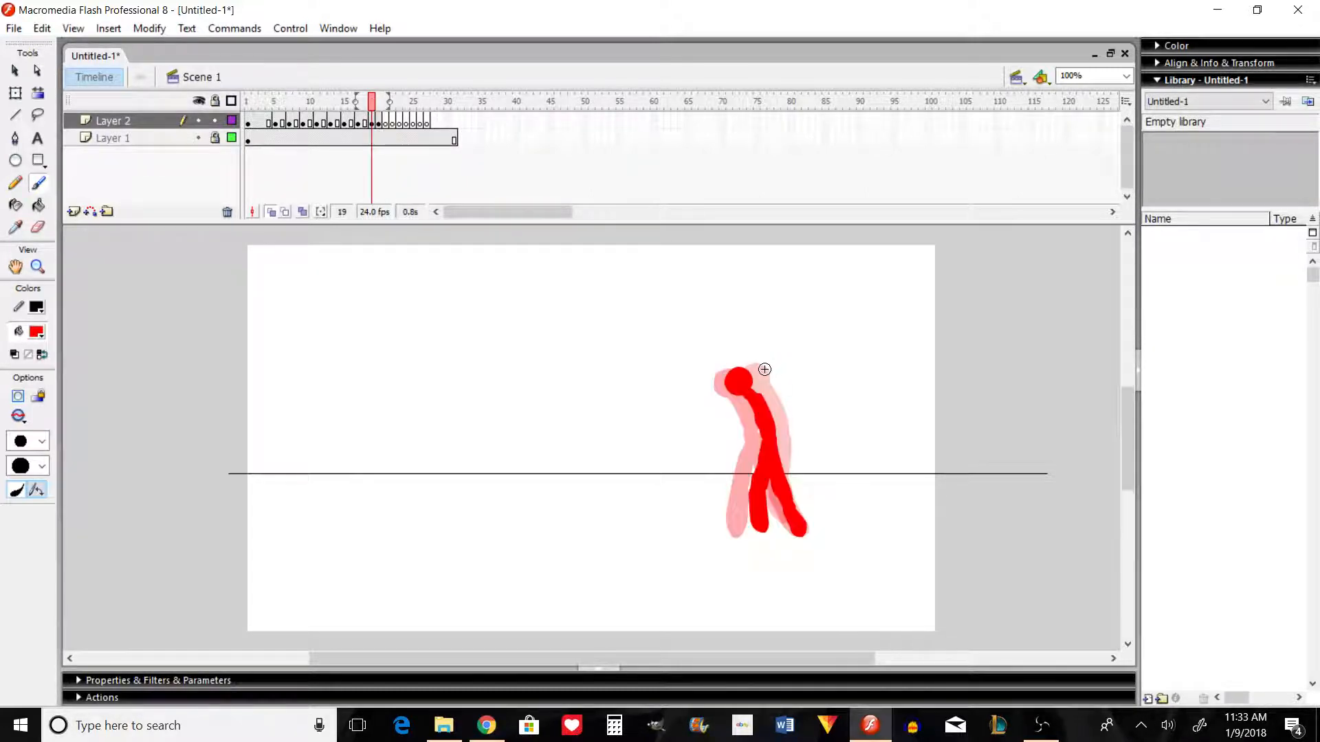
pyautogui.press(',')
pyautogui.press(',')
pyautogui.press(',')
pyautogui.press(',')
pyautogui.press(',')
pyautogui.press(',')
pyautogui.press(',')
pyautogui.press(',')
pyautogui.press(',')
pyautogui.press(',')
pyautogui.press(',')
pyautogui.press(',')
pyautogui.press(',')
pyautogui.press(',')
pyautogui.press(',')
pyautogui.press('Return')
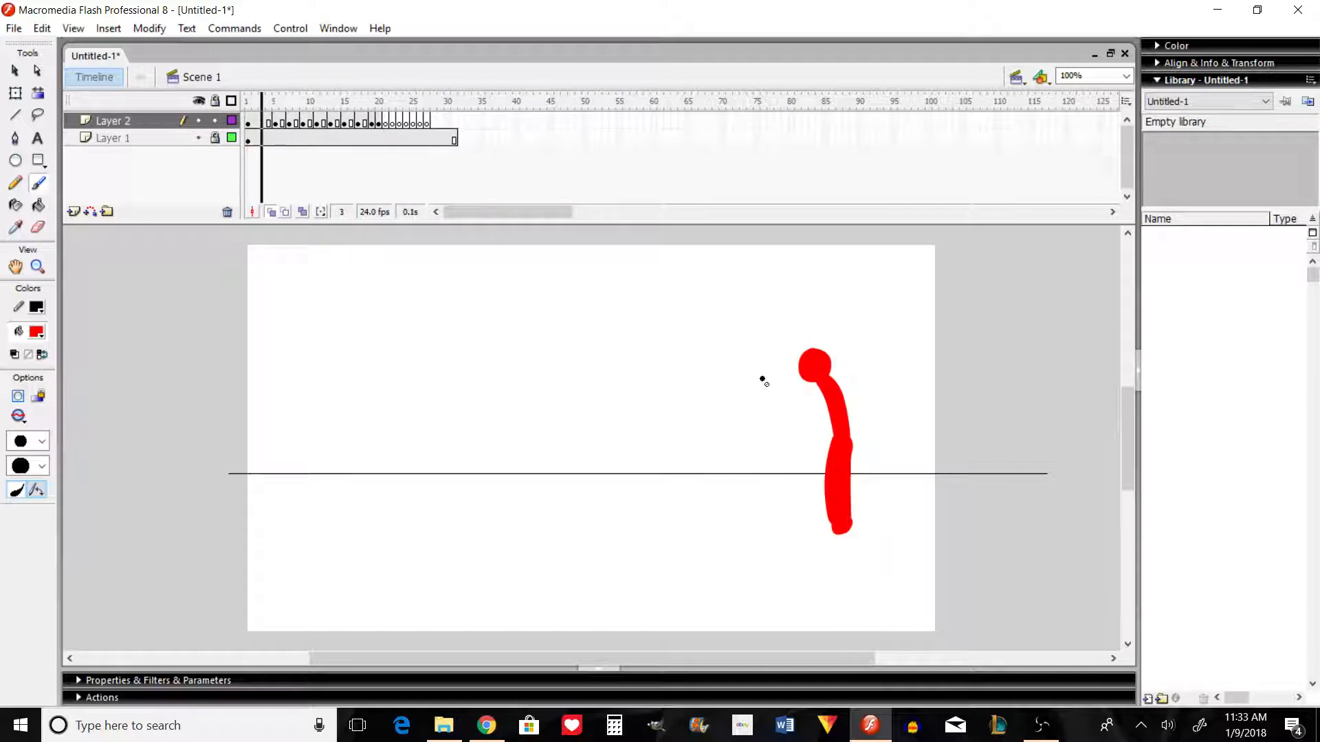
# Step: Extend the ninth pose through frame 20 and the tenth pose through frame 22
pyautogui.press('Return')
pyautogui.press(',')
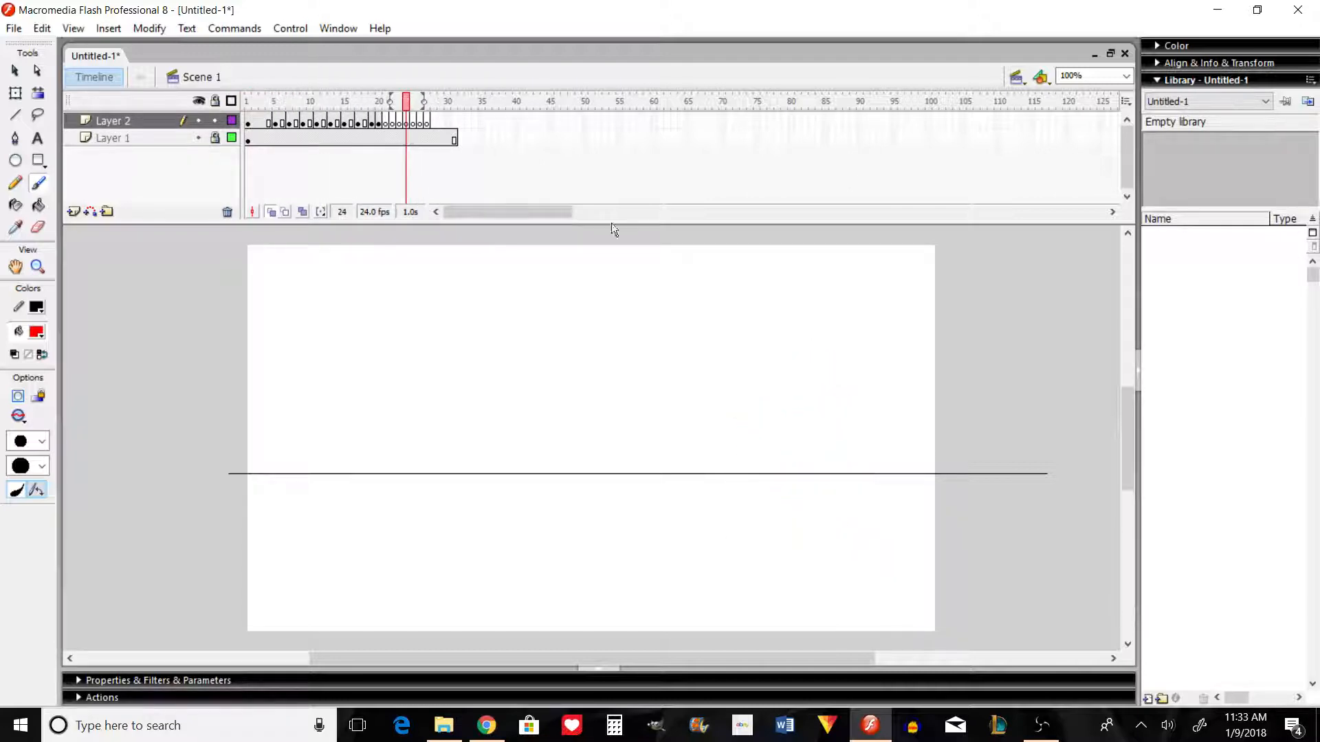
pyautogui.click(380, 123)
pyautogui.press('.')
pyautogui.press('.')
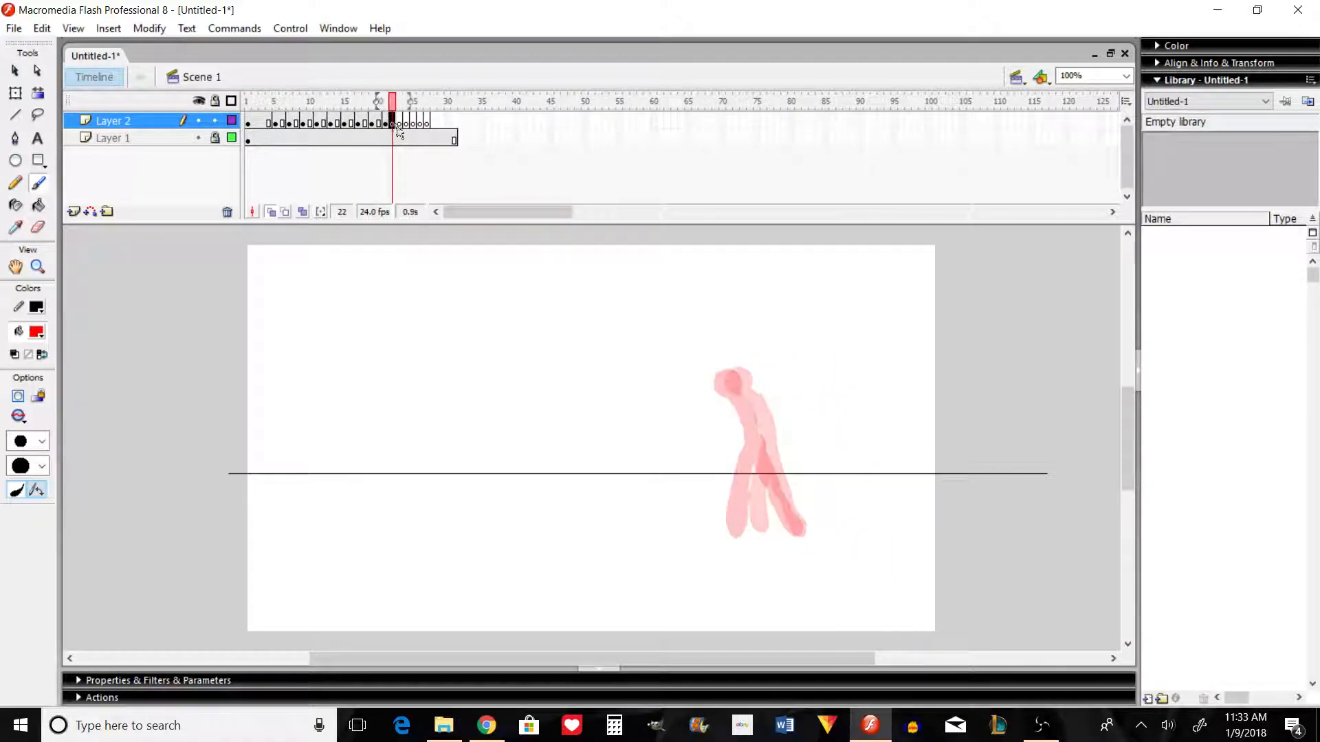
pyautogui.press('.')
# Step: Test the movie in the preview player, close it and flip through the frames up to frame 21
pyautogui.hotkey('ctrl', 'Return')
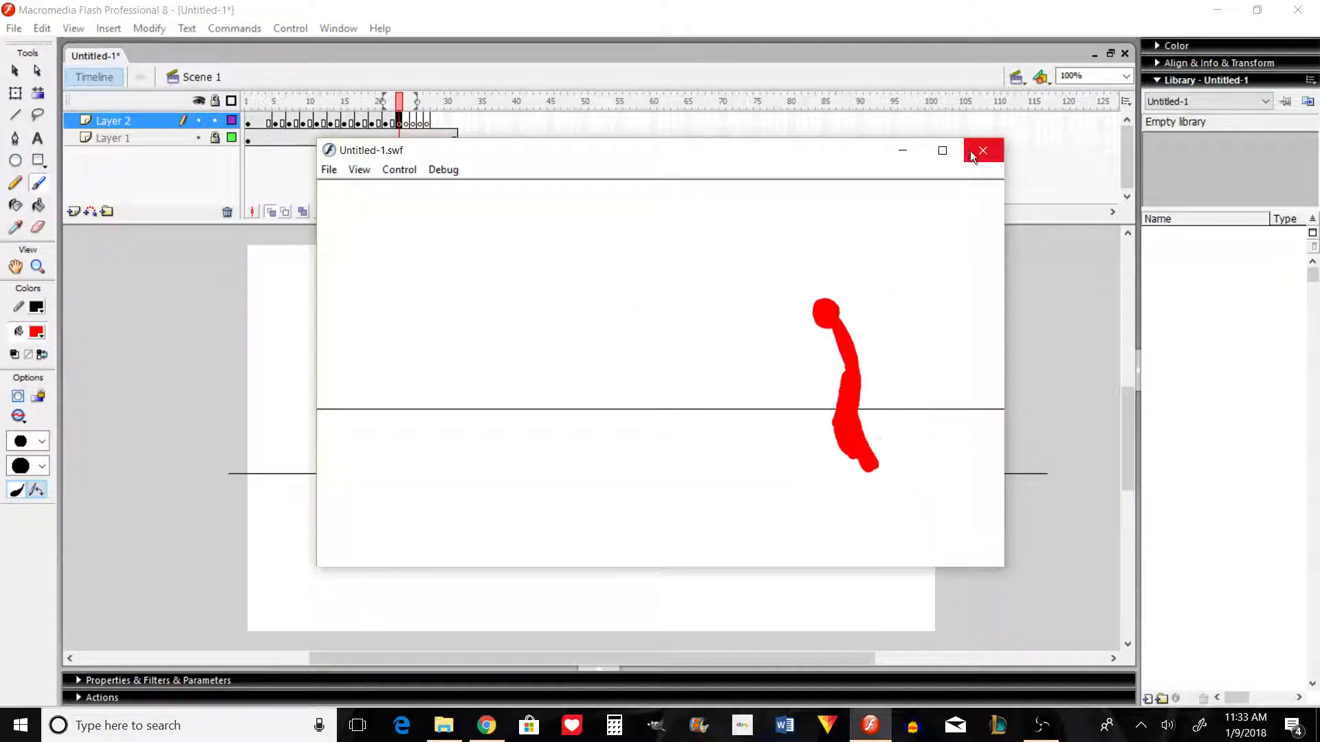
pyautogui.click(984, 157)
pyautogui.press(',')
pyautogui.press(',')
pyautogui.press(',')
pyautogui.press(',')
pyautogui.press(',')
pyautogui.press(',')
pyautogui.press(',')
pyautogui.press(',')
pyautogui.press(',')
pyautogui.press(',')
pyautogui.press(',')
pyautogui.press(',')
pyautogui.press(',')
pyautogui.press(',')
pyautogui.press(',')
pyautogui.press(',')
pyautogui.press(',')
pyautogui.press(',')
pyautogui.press(',')
pyautogui.press(',')
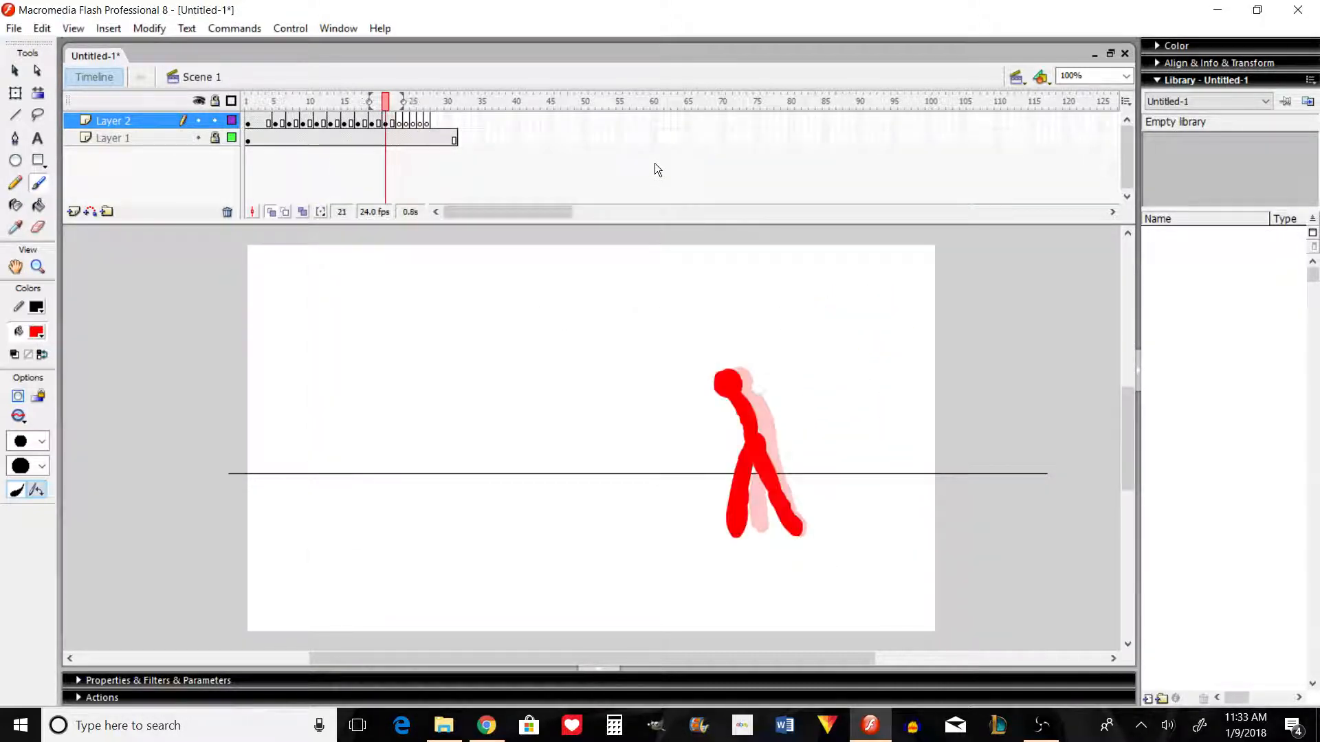
pyautogui.press('.')
pyautogui.press('.')
pyautogui.press('.')
pyautogui.press('.')
pyautogui.press('.')
pyautogui.press('.')
pyautogui.press('.')
pyautogui.press('.')
pyautogui.press('.')
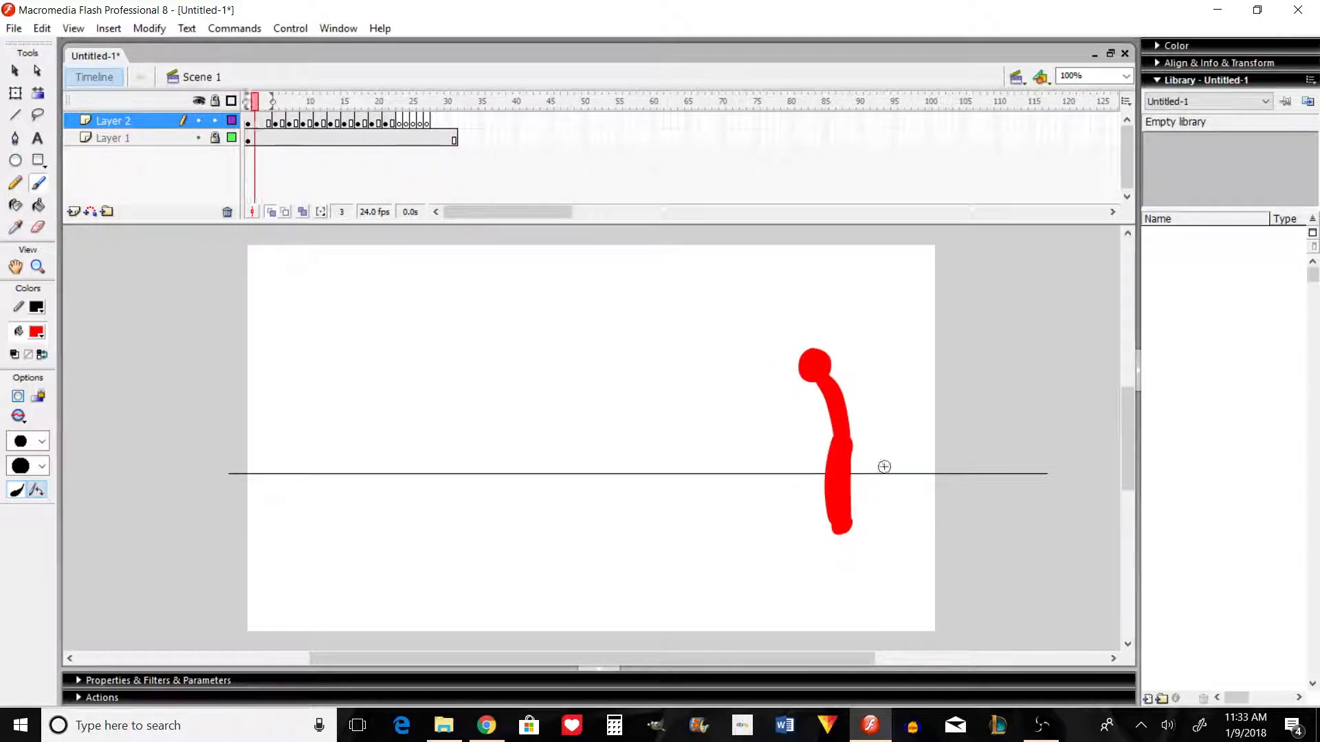
pyautogui.press('.')
pyautogui.press('.')
pyautogui.press('.')
pyautogui.press('.')
pyautogui.press('.')
pyautogui.press('.')
pyautogui.press('.')
pyautogui.press('.')
pyautogui.press('.')
pyautogui.press('.')
pyautogui.press('.')
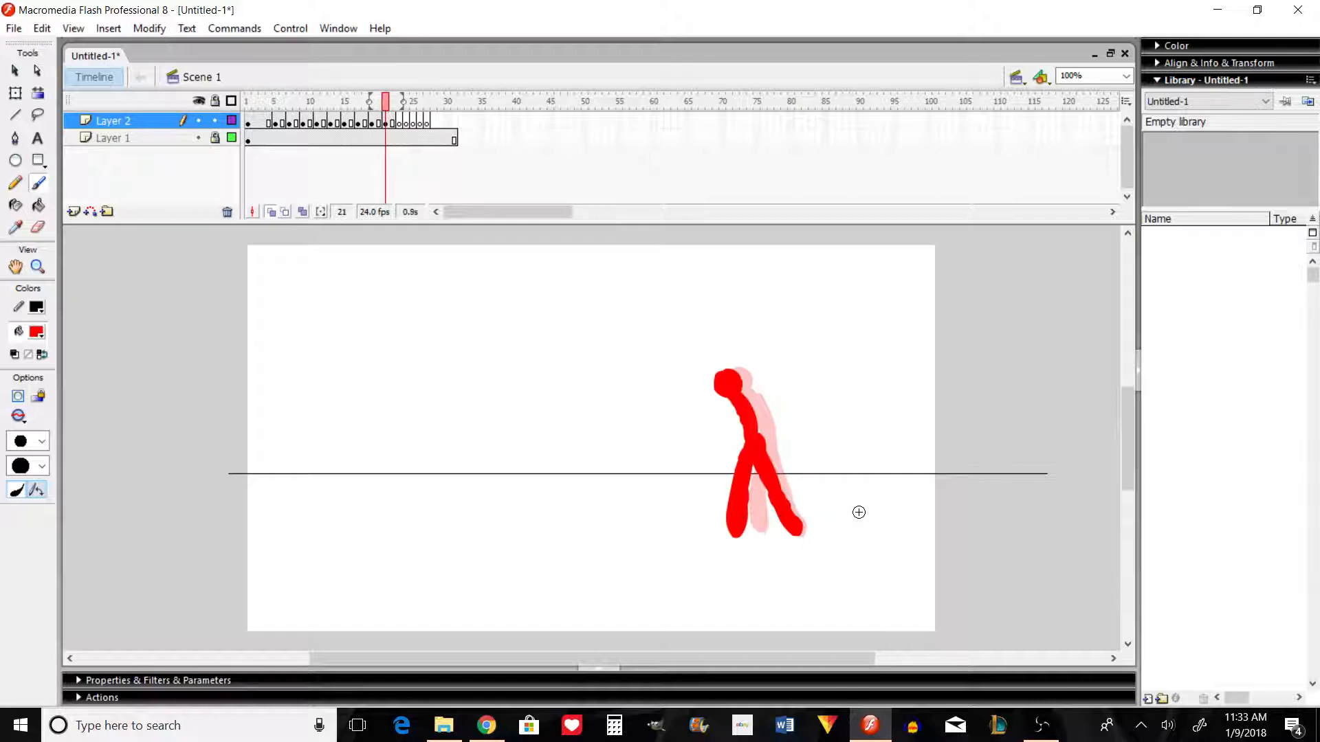
# Step: Flip back and forth between the opening frames and frame 21 to examine how the poses progress through the walk
pyautogui.press(',')
pyautogui.press(',')
pyautogui.press(',')
pyautogui.press(',')
pyautogui.press(',')
pyautogui.press(',')
pyautogui.press('.')
pyautogui.press('.')
pyautogui.press('.')
pyautogui.press('.')
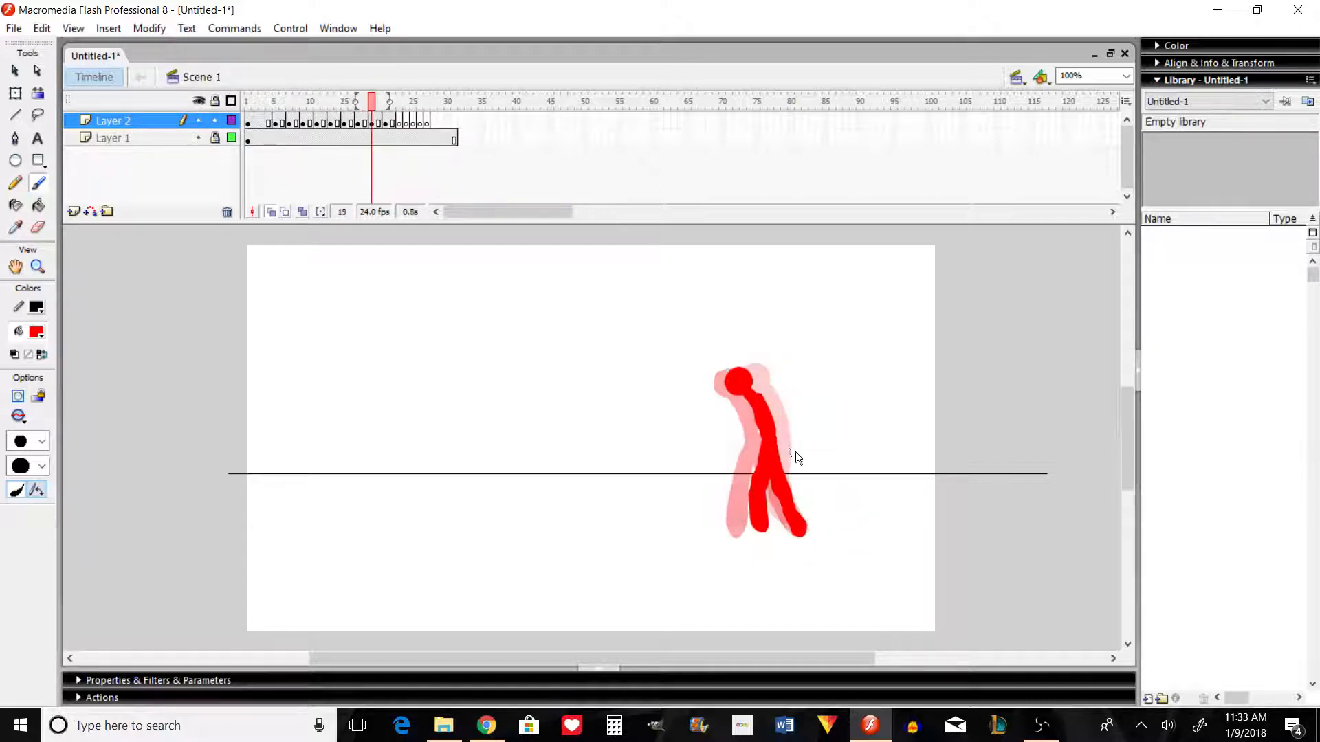
pyautogui.press('.')
pyautogui.press('.')
pyautogui.press(',')
pyautogui.press(',')
pyautogui.press(',')
pyautogui.press(',')
pyautogui.press(',')
pyautogui.press(',')
pyautogui.press(',')
pyautogui.press(',')
pyautogui.press(',')
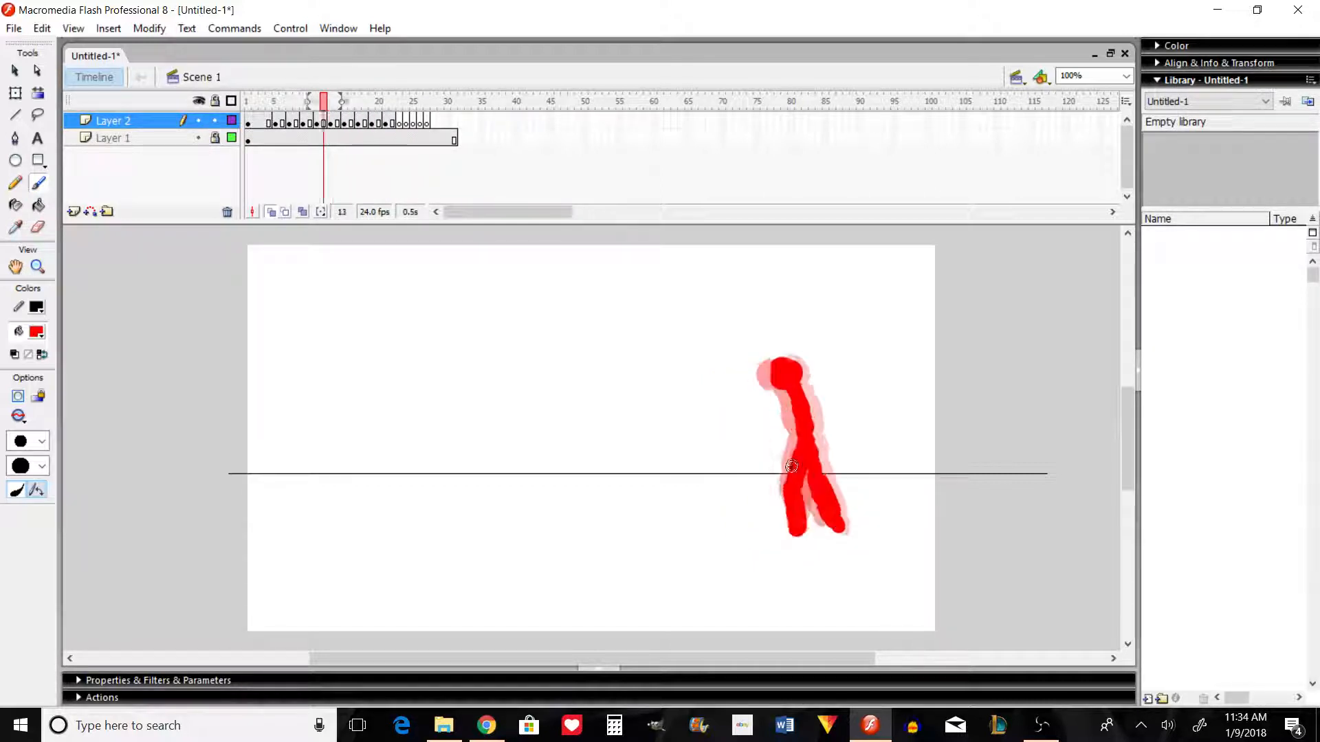
pyautogui.press(',')
pyautogui.press(',')
pyautogui.press(',')
pyautogui.press(',')
pyautogui.press(',')
pyautogui.press(',')
pyautogui.press(',')
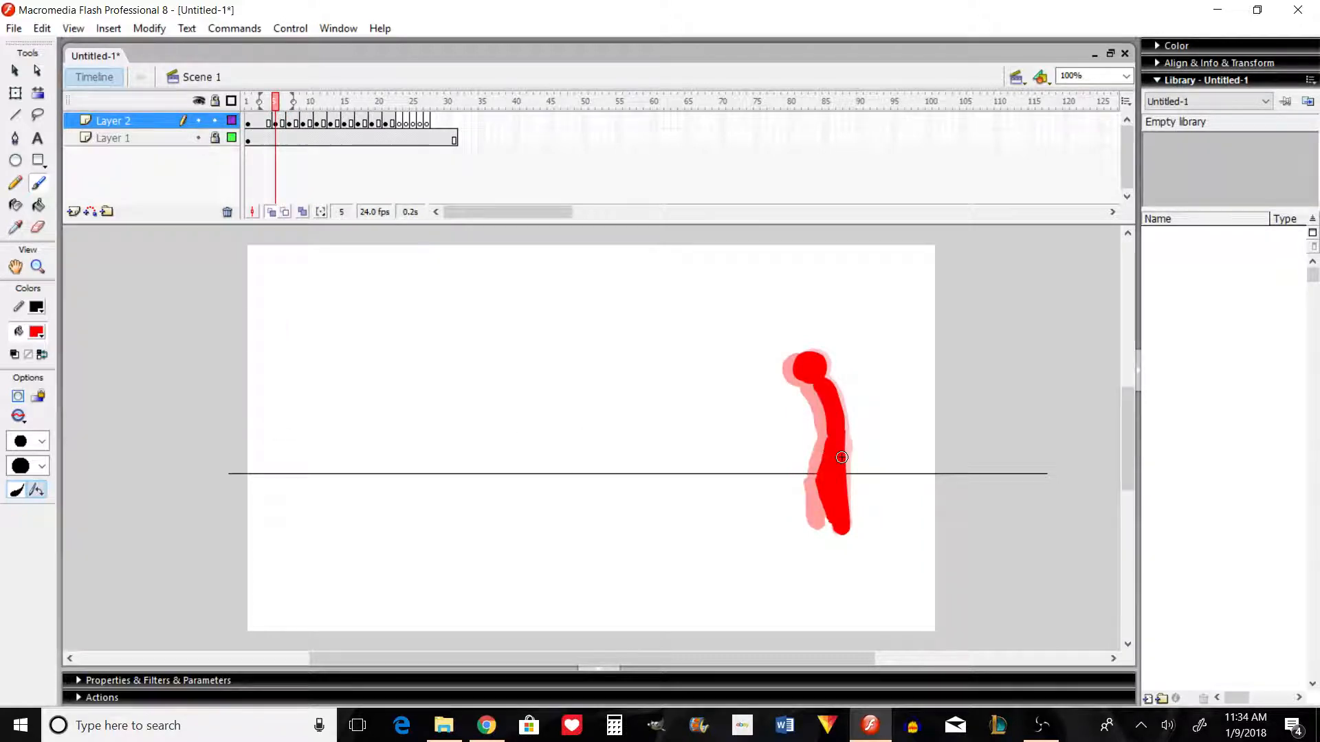
pyautogui.press('.')
pyautogui.press('.')
pyautogui.press(',')
pyautogui.press(',')
pyautogui.press(',')
pyautogui.press(',')
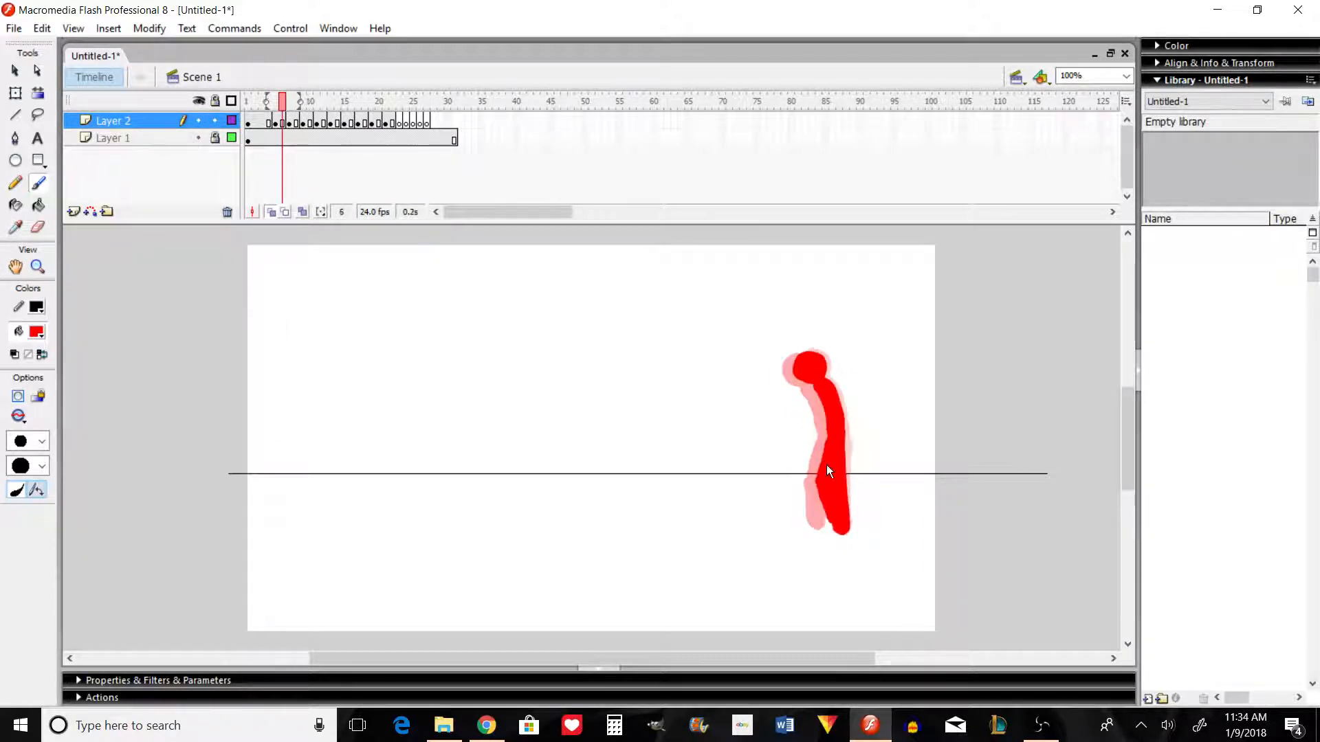
pyautogui.press('.')
pyautogui.press('.')
pyautogui.press('.')
pyautogui.press('.')
pyautogui.press('.')
pyautogui.press('.')
pyautogui.press('.')
pyautogui.press('.')
pyautogui.press('.')
pyautogui.press('.')
pyautogui.press('.')
pyautogui.press('.')
pyautogui.press('.')
pyautogui.press('.')
pyautogui.press('.')
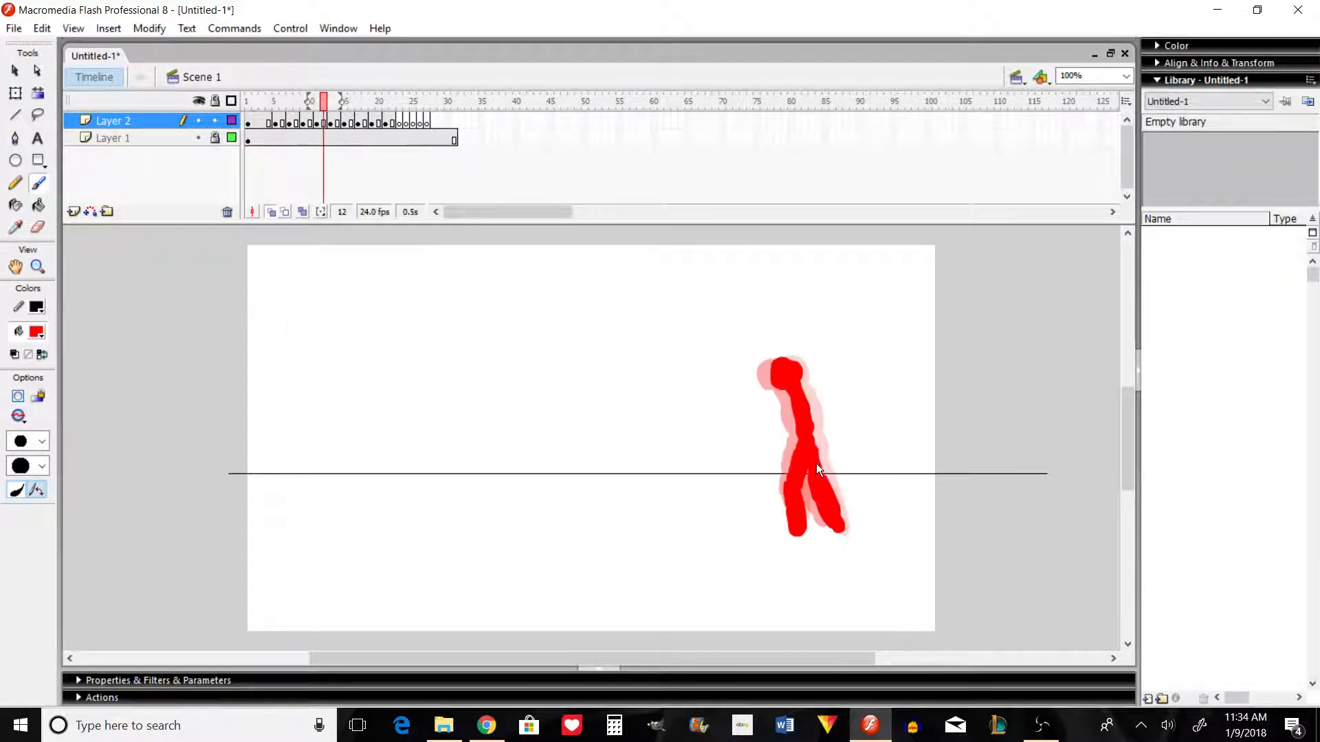
pyautogui.press('.')
pyautogui.press('.')
pyautogui.press('.')
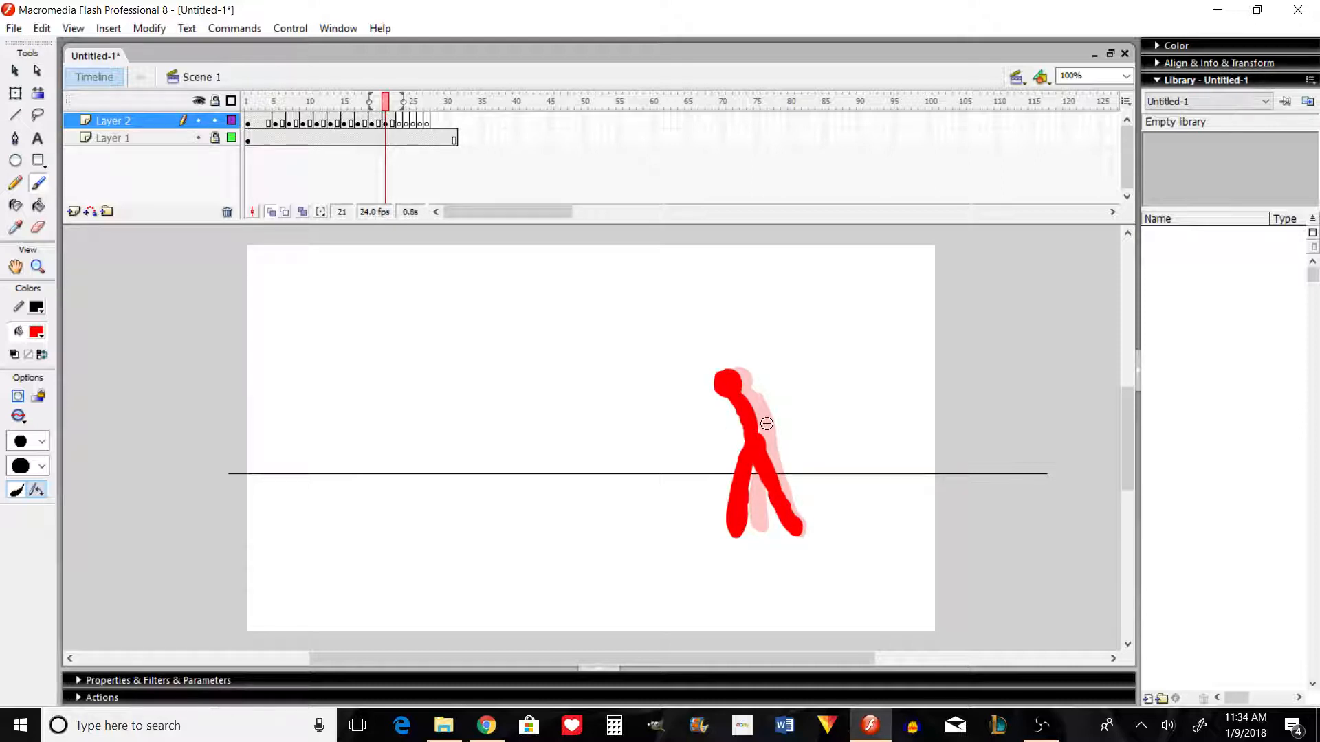
pyautogui.click(15, 116)
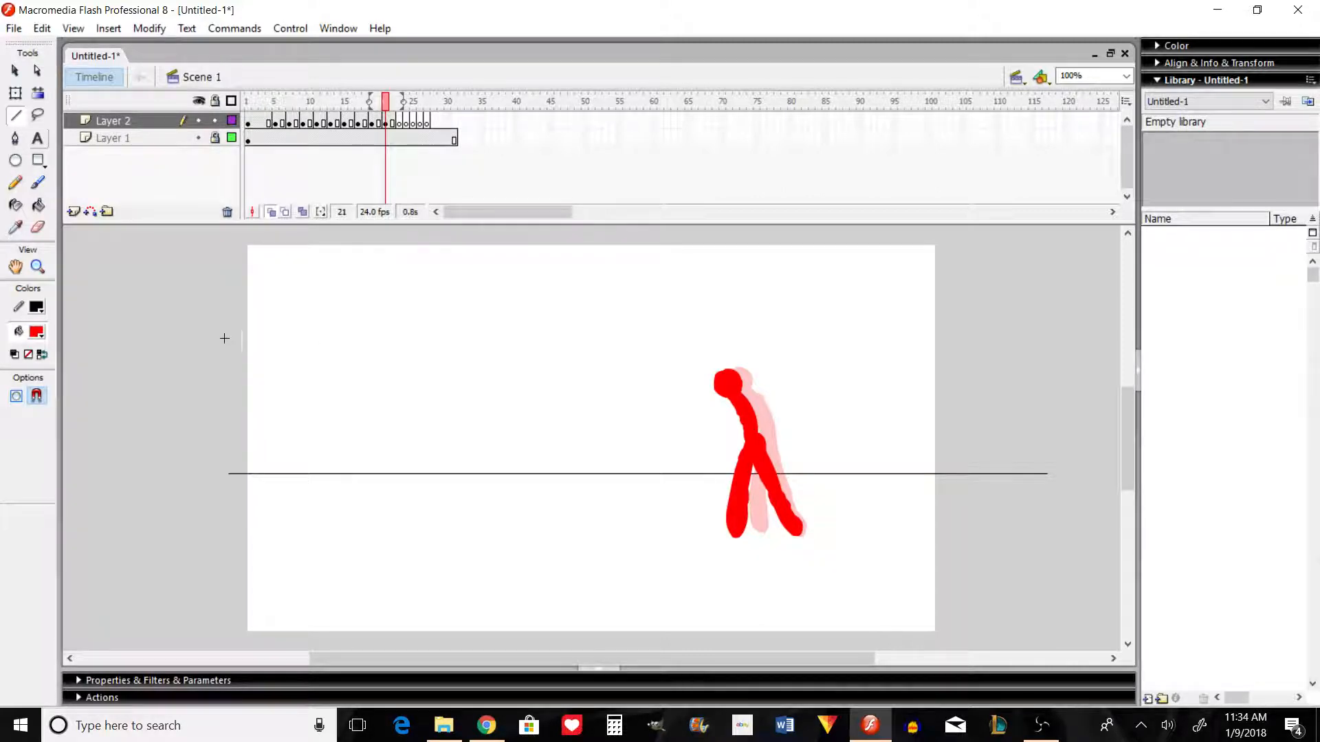
pyautogui.moveTo(217, 339); pyautogui.dragTo(1060, 365)
pyautogui.hotkey('ctrl', 'z')
# Step: Step back to frame 4, flip between the early poses and step forward to frame 22 to examine the head's path
pyautogui.press(',')
pyautogui.press(',')
pyautogui.press(',')
pyautogui.press(',')
pyautogui.press(',')
pyautogui.press(',')
pyautogui.press(',')
pyautogui.press(',')
pyautogui.press(',')
pyautogui.press(',')
pyautogui.press(',')
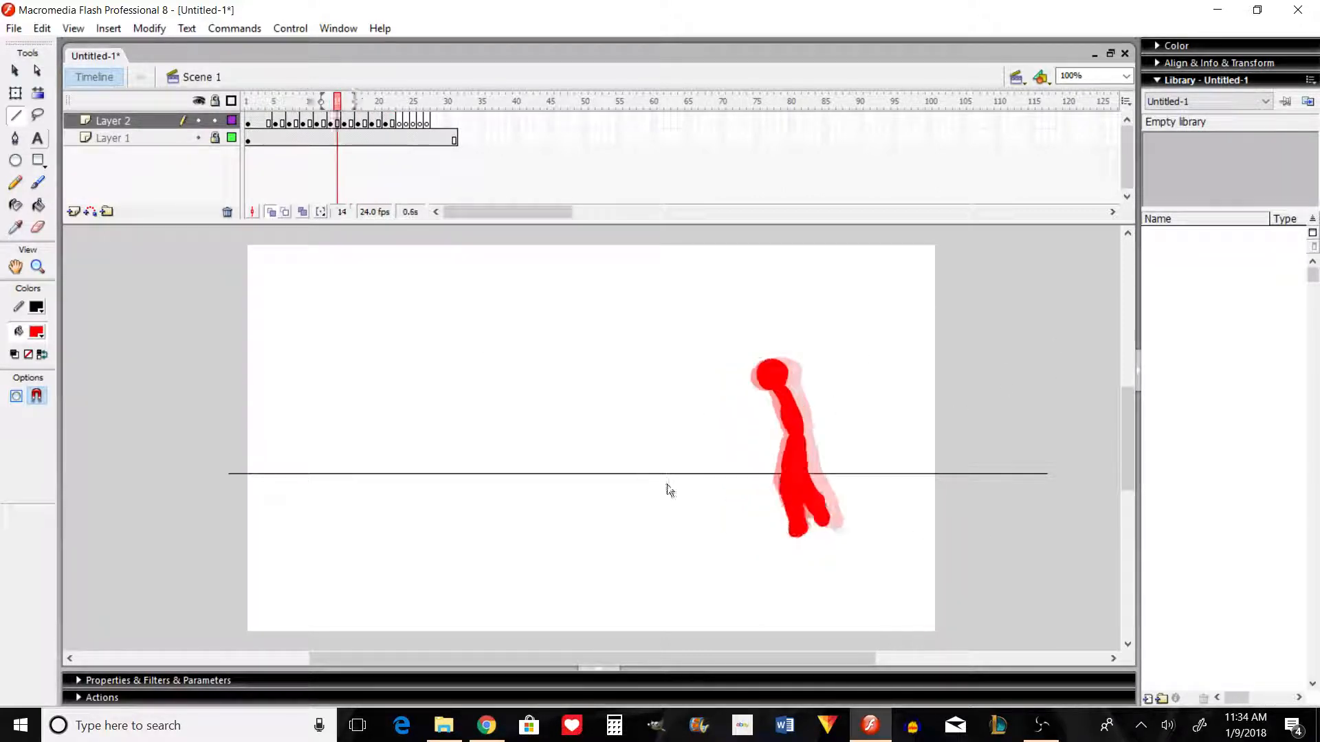
pyautogui.press(',')
pyautogui.press(',')
pyautogui.press(',')
pyautogui.press(',')
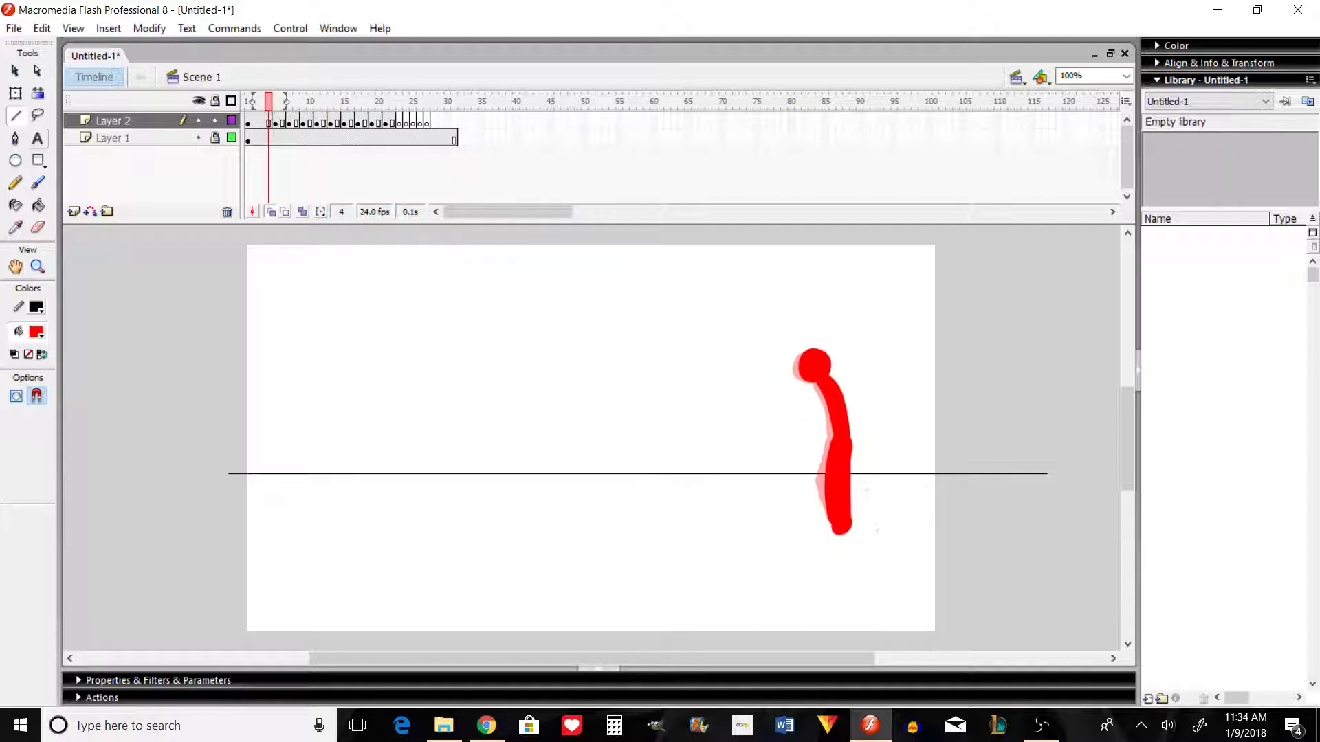
pyautogui.press('.')
pyautogui.press('.')
pyautogui.press('.')
pyautogui.press('.')
pyautogui.press('.')
pyautogui.press(',')
pyautogui.press(',')
pyautogui.press(',')
pyautogui.press(',')
pyautogui.press(',')
pyautogui.press(',')
pyautogui.press(',')
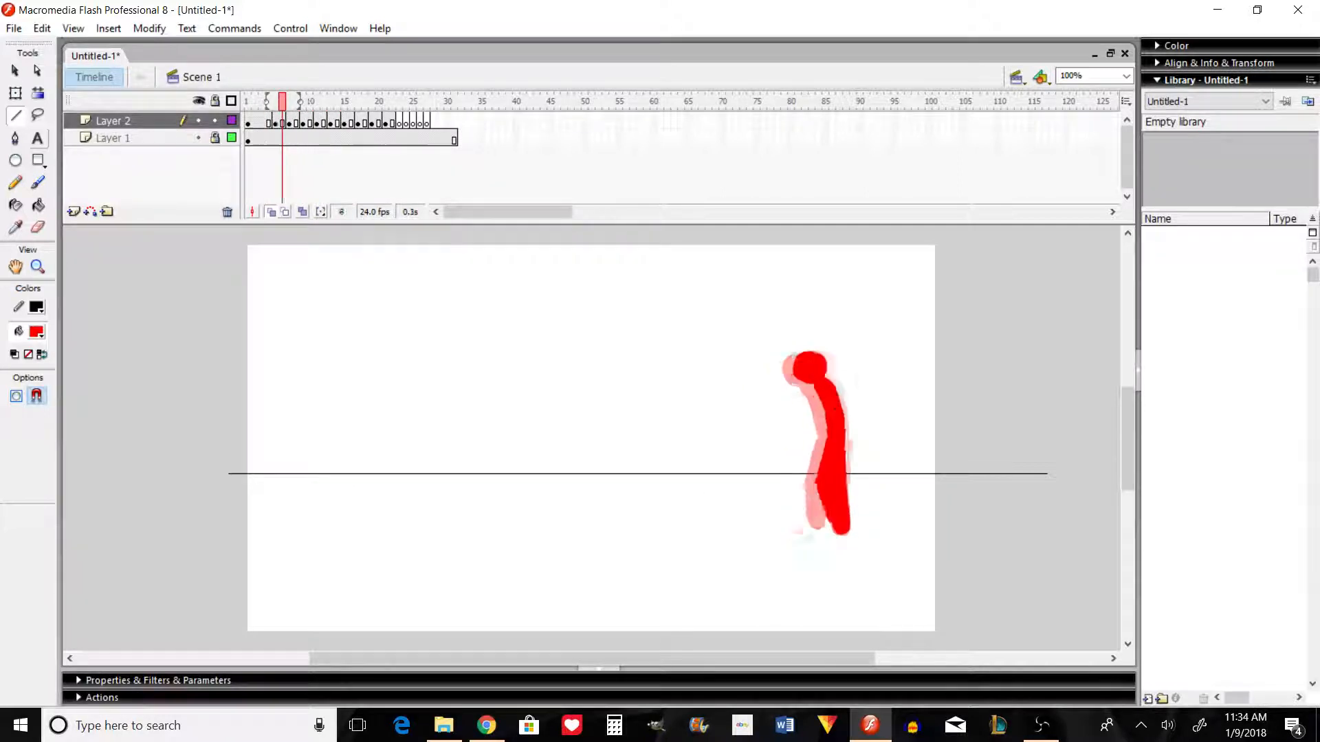
pyautogui.press(',')
pyautogui.press(',')
pyautogui.press('.')
pyautogui.press('.')
pyautogui.press('.')
pyautogui.press('.')
pyautogui.press('.')
pyautogui.press('.')
pyautogui.press('.')
pyautogui.press('.')
pyautogui.press('.')
pyautogui.press('.')
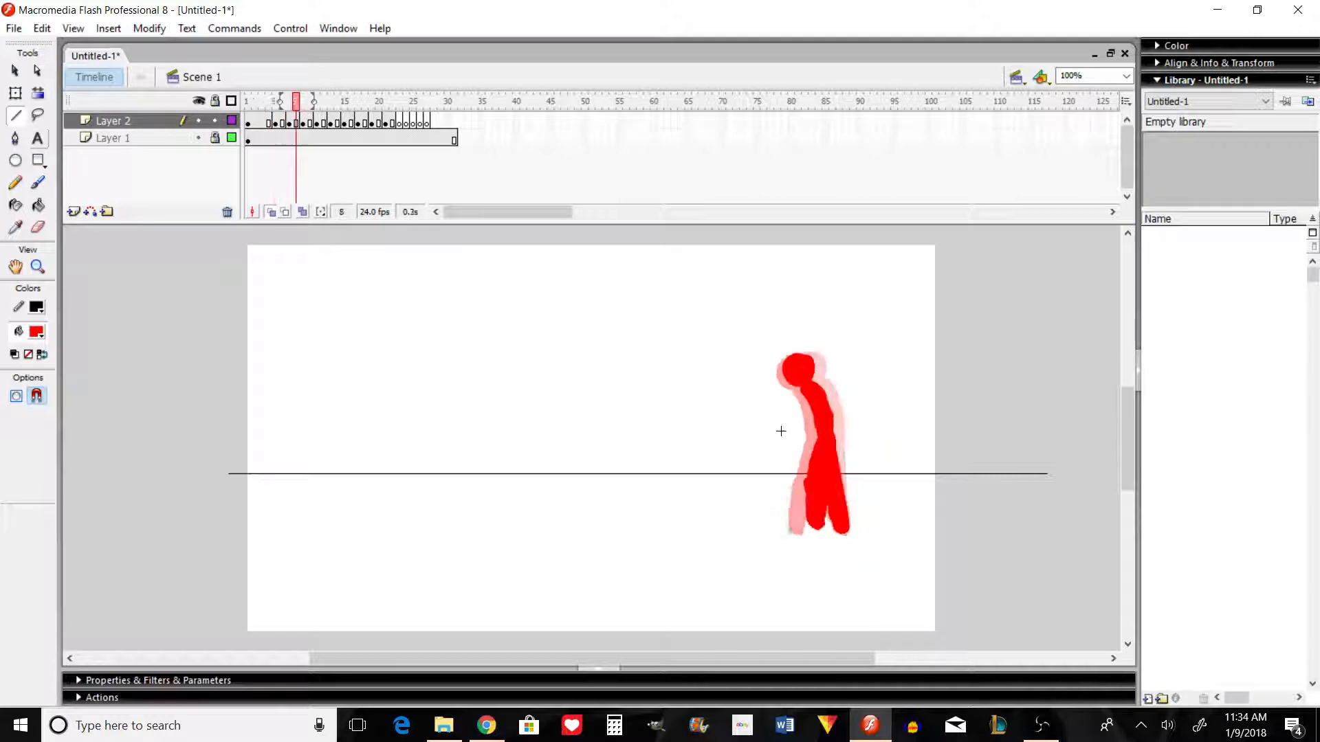
pyautogui.press('.')
pyautogui.press('.')
pyautogui.press('.')
pyautogui.press('.')
pyautogui.press('.')
pyautogui.press('.')
pyautogui.press('.')
pyautogui.press('.')
pyautogui.press('.')
pyautogui.press('.')
pyautogui.press('.')
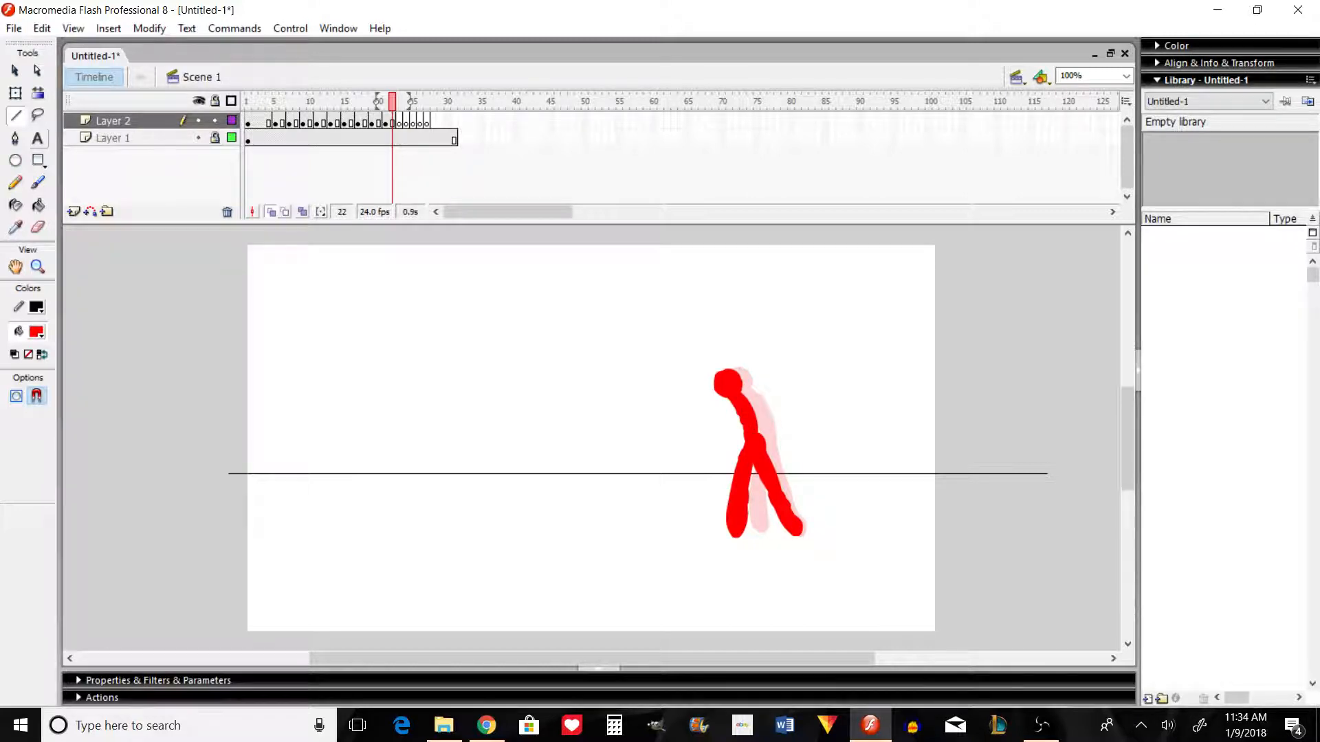
# Step: Flip from frame 22 back to frame 5, forward through the middle poses and back again to examine the body's movement
pyautogui.press(',')
pyautogui.press(',')
pyautogui.press(',')
pyautogui.press(',')
pyautogui.press(',')
pyautogui.press(',')
pyautogui.press(',')
pyautogui.press(',')
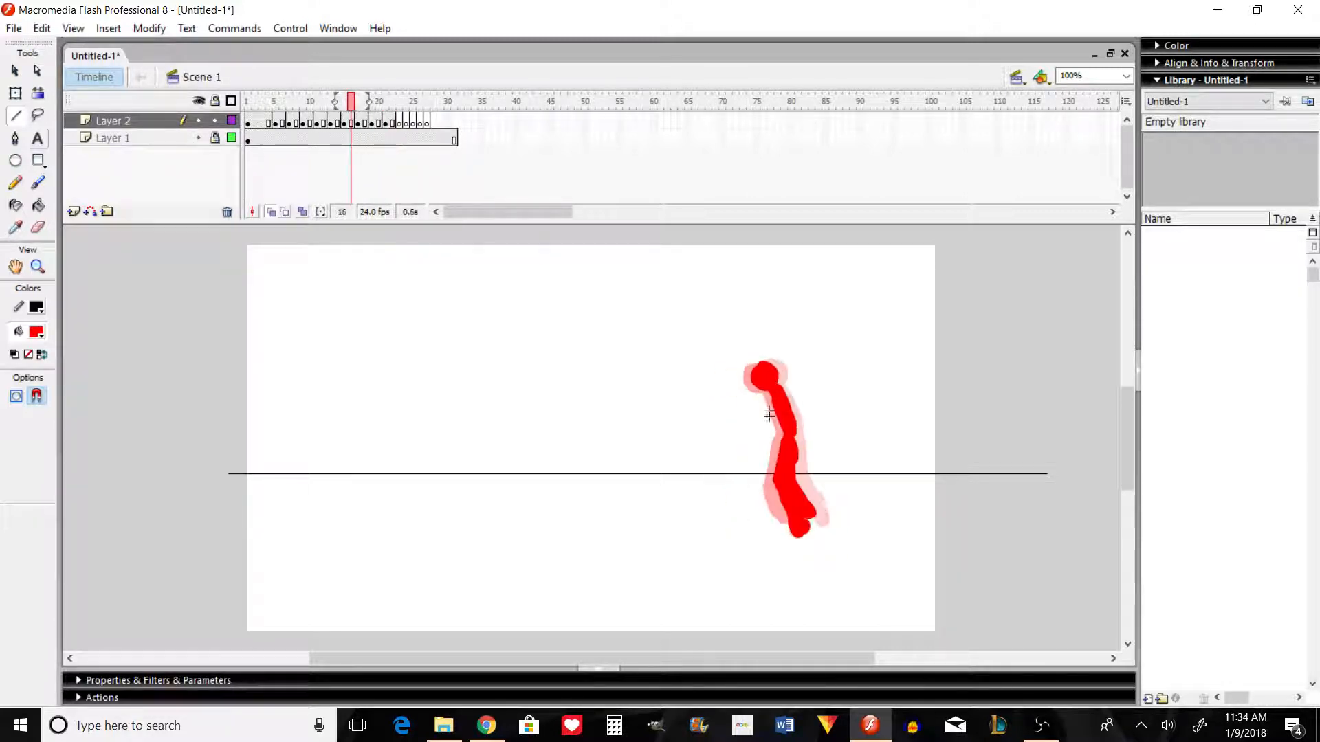
pyautogui.press(',')
pyautogui.press(',')
pyautogui.press(',')
pyautogui.press(',')
pyautogui.press(',')
pyautogui.press(',')
pyautogui.press(',')
pyautogui.press(',')
pyautogui.press(',')
pyautogui.press(',')
pyautogui.press(',')
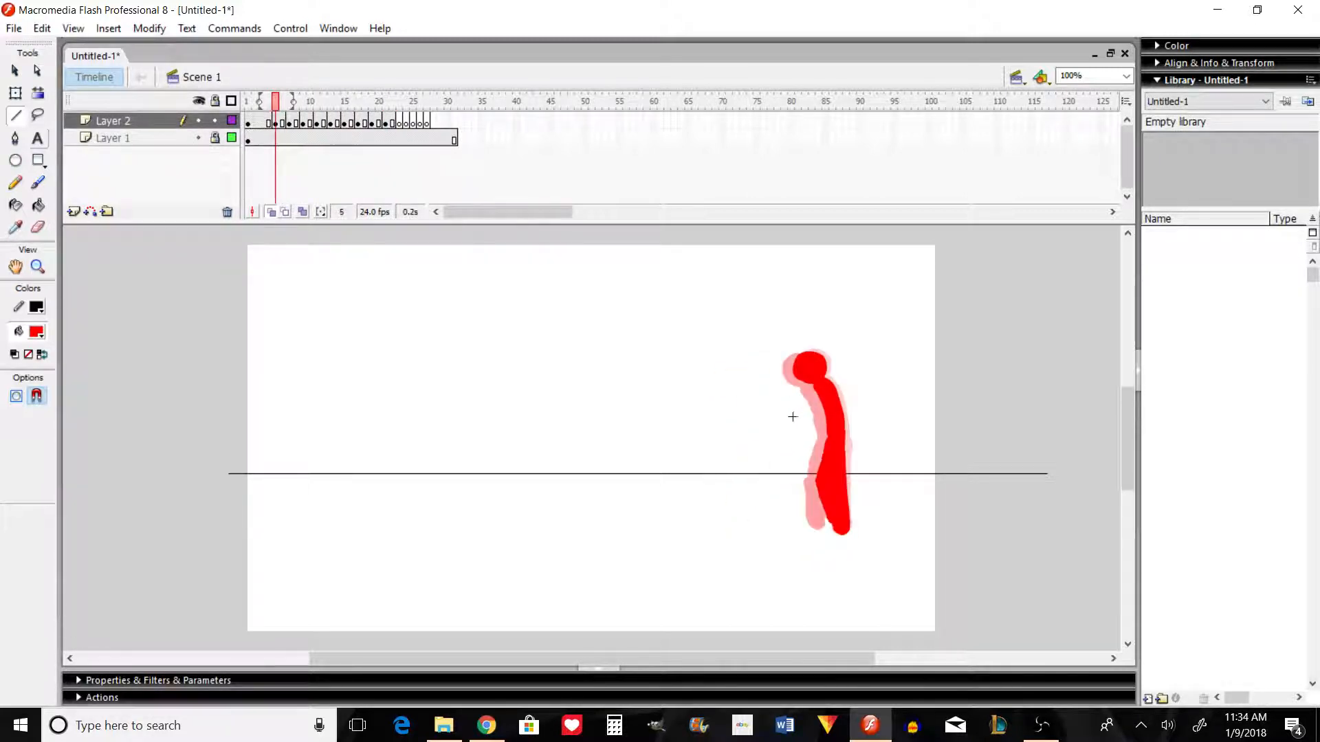
pyautogui.press('.')
pyautogui.press('.')
pyautogui.press('.')
pyautogui.press('.')
pyautogui.press('.')
pyautogui.press('.')
pyautogui.press('.')
pyautogui.press('.')
pyautogui.press('.')
pyautogui.press('.')
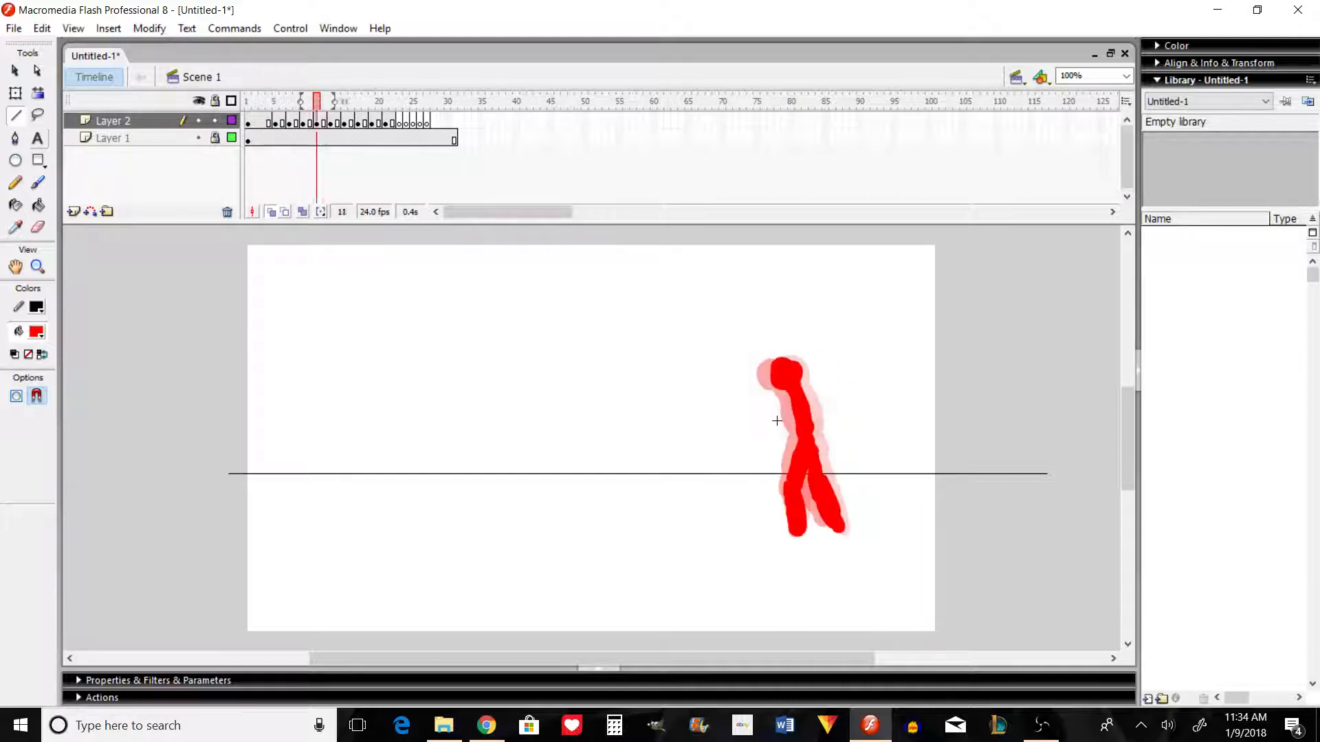
pyautogui.press('.')
pyautogui.press('.')
pyautogui.press('.')
pyautogui.press(',')
pyautogui.press(',')
pyautogui.press(',')
pyautogui.press(',')
pyautogui.press(',')
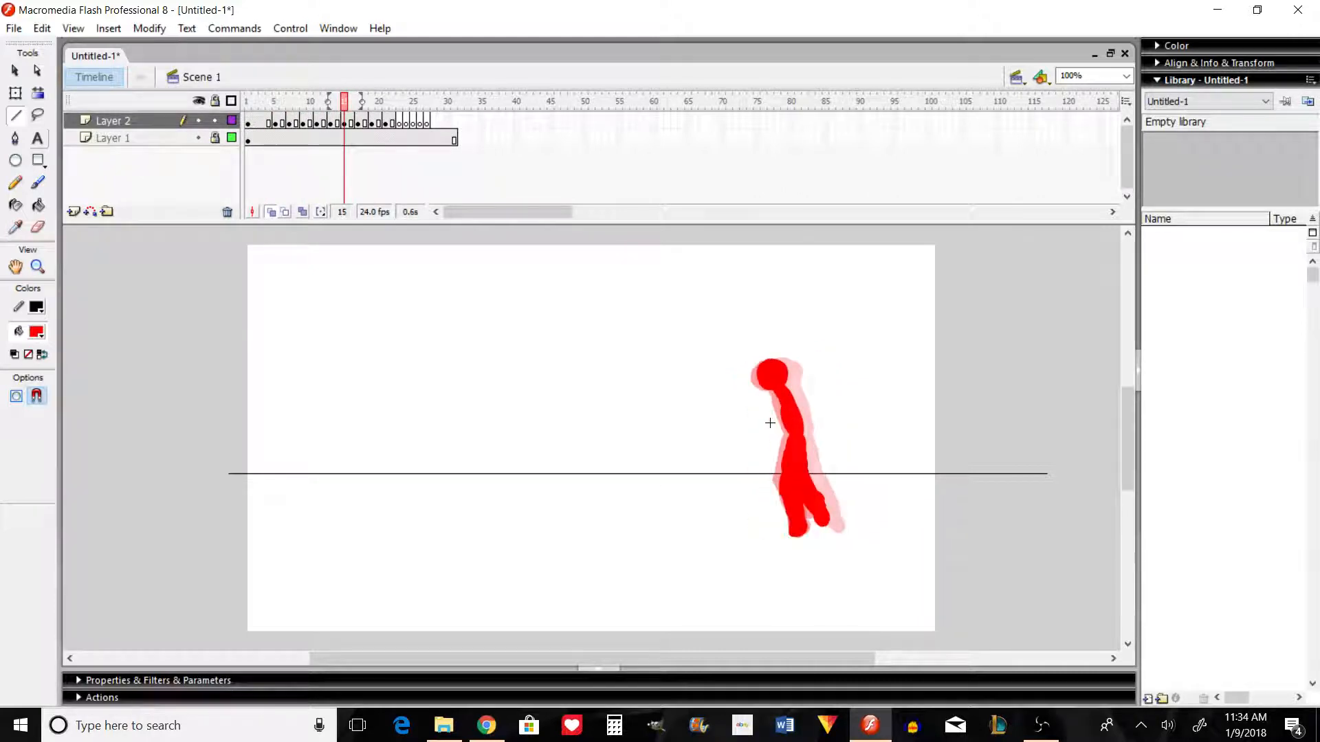
pyautogui.press(',')
pyautogui.press(',')
pyautogui.press(',')
pyautogui.press(',')
pyautogui.press(',')
pyautogui.press(',')
pyautogui.press(',')
pyautogui.press(',')
pyautogui.press(',')
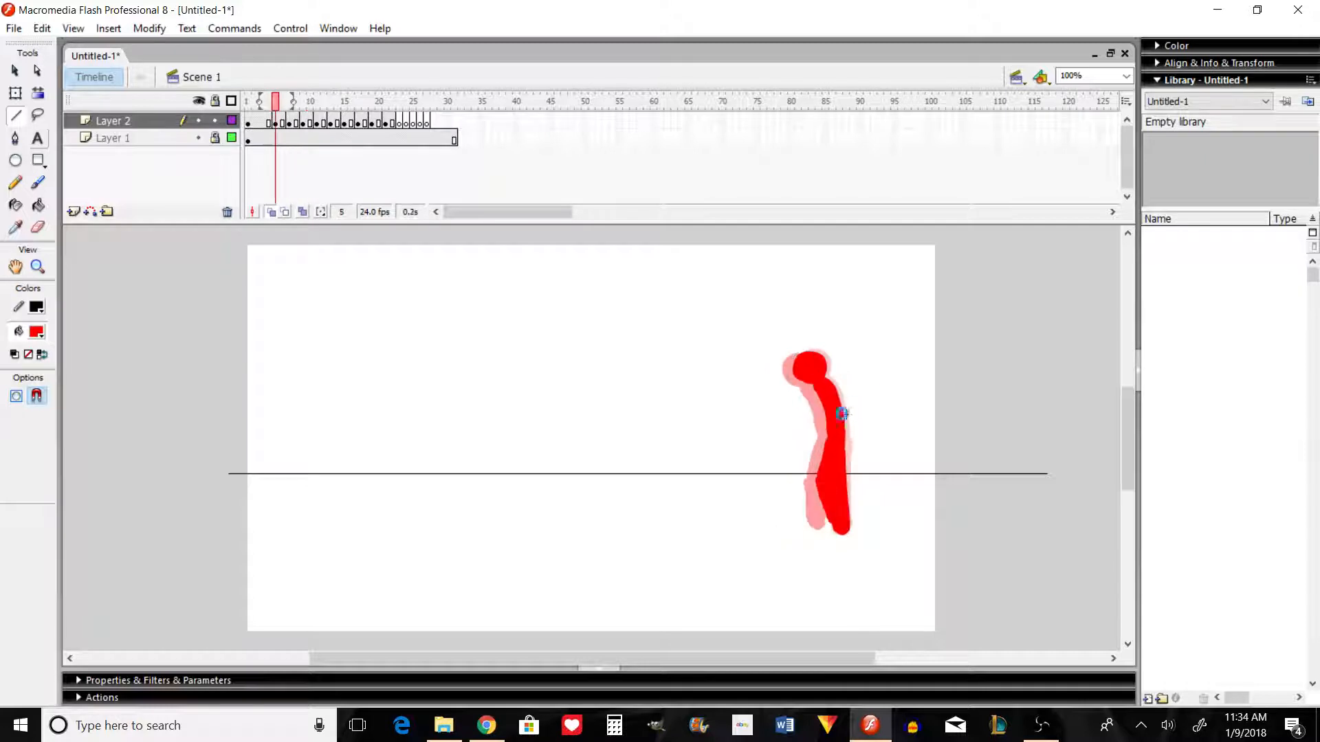
# Step: Step between frames 5 and 11 to examine how the legs move from standing together to the first stride
pyautogui.press('.')
pyautogui.press('.')
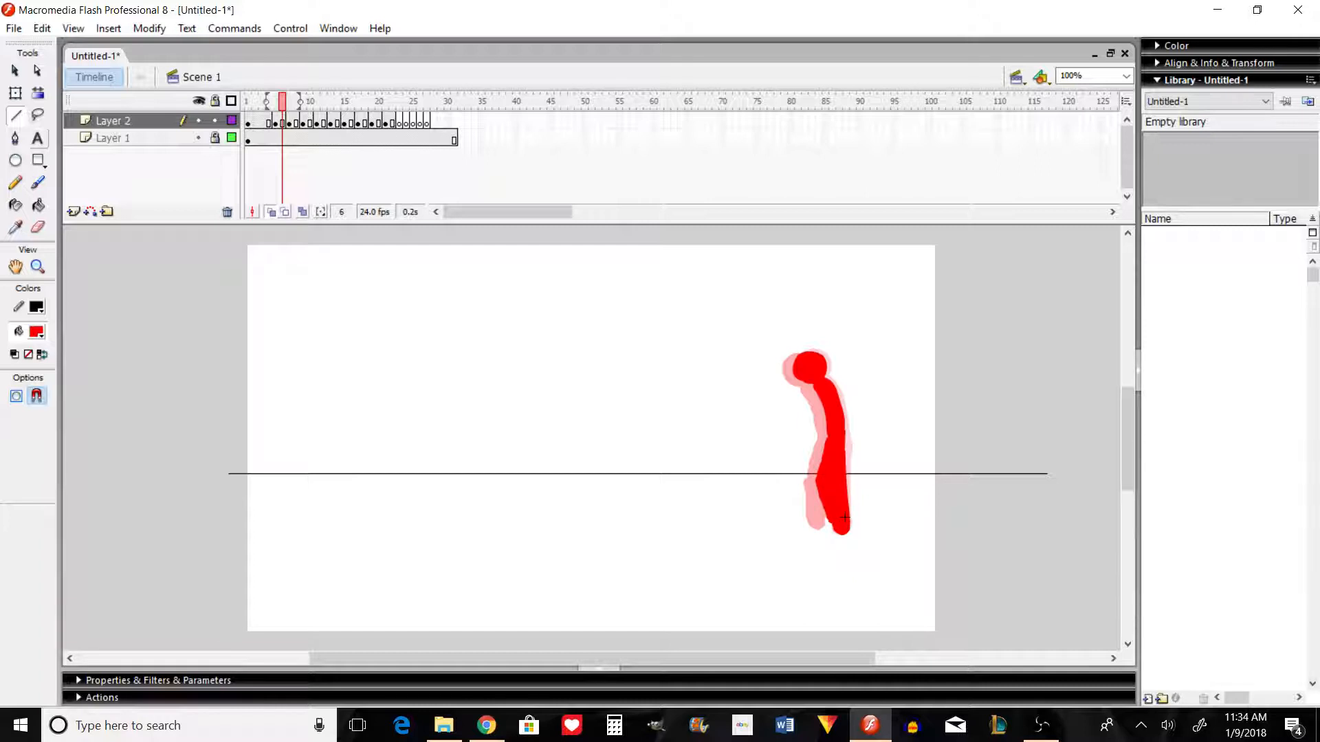
pyautogui.press('.')
pyautogui.press('.')
pyautogui.press('.')
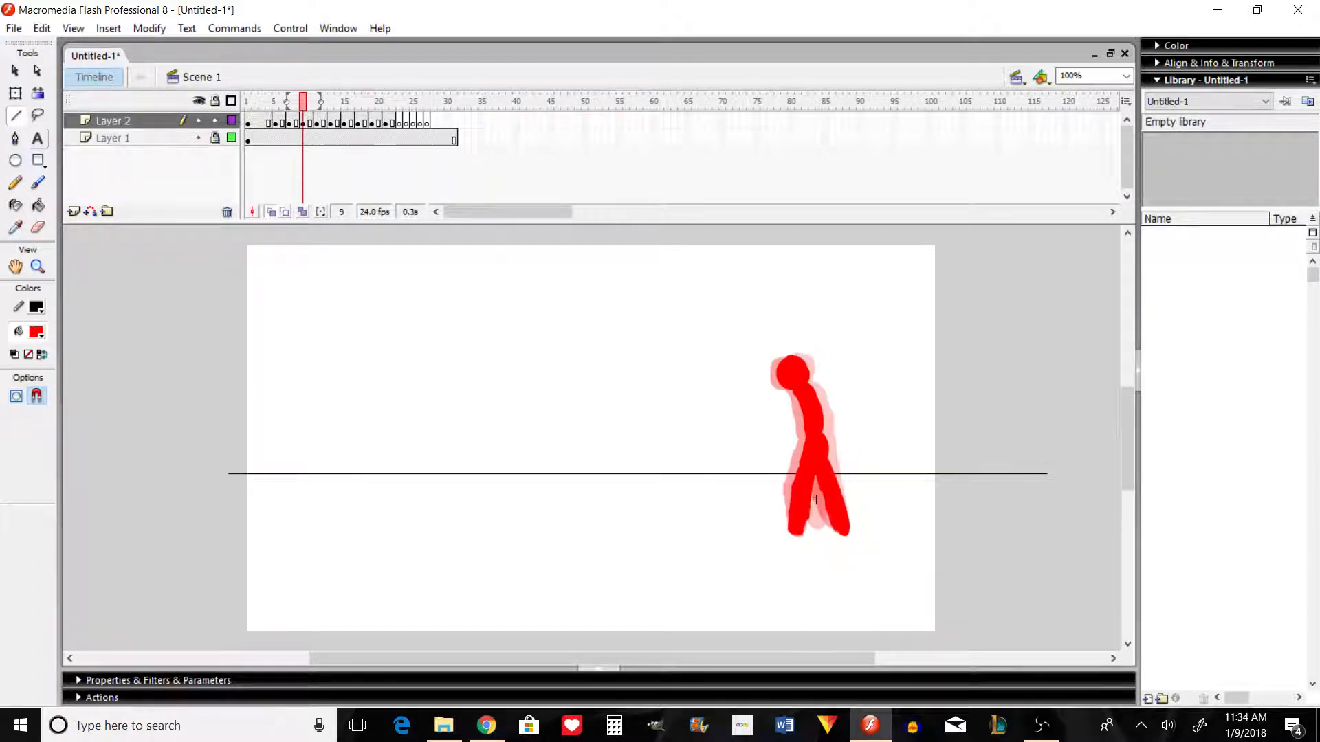
pyautogui.press('.')
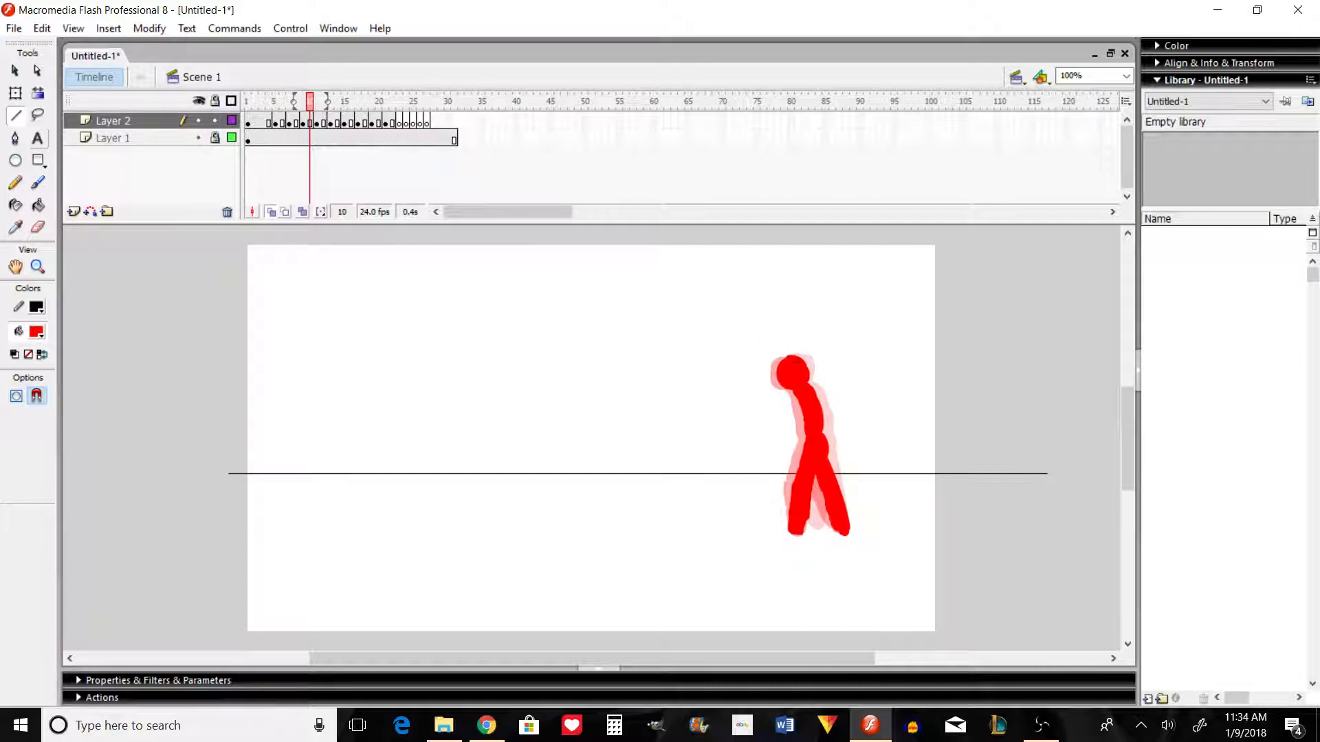
pyautogui.press(',')
pyautogui.press(',')
pyautogui.press(',')
pyautogui.press(',')
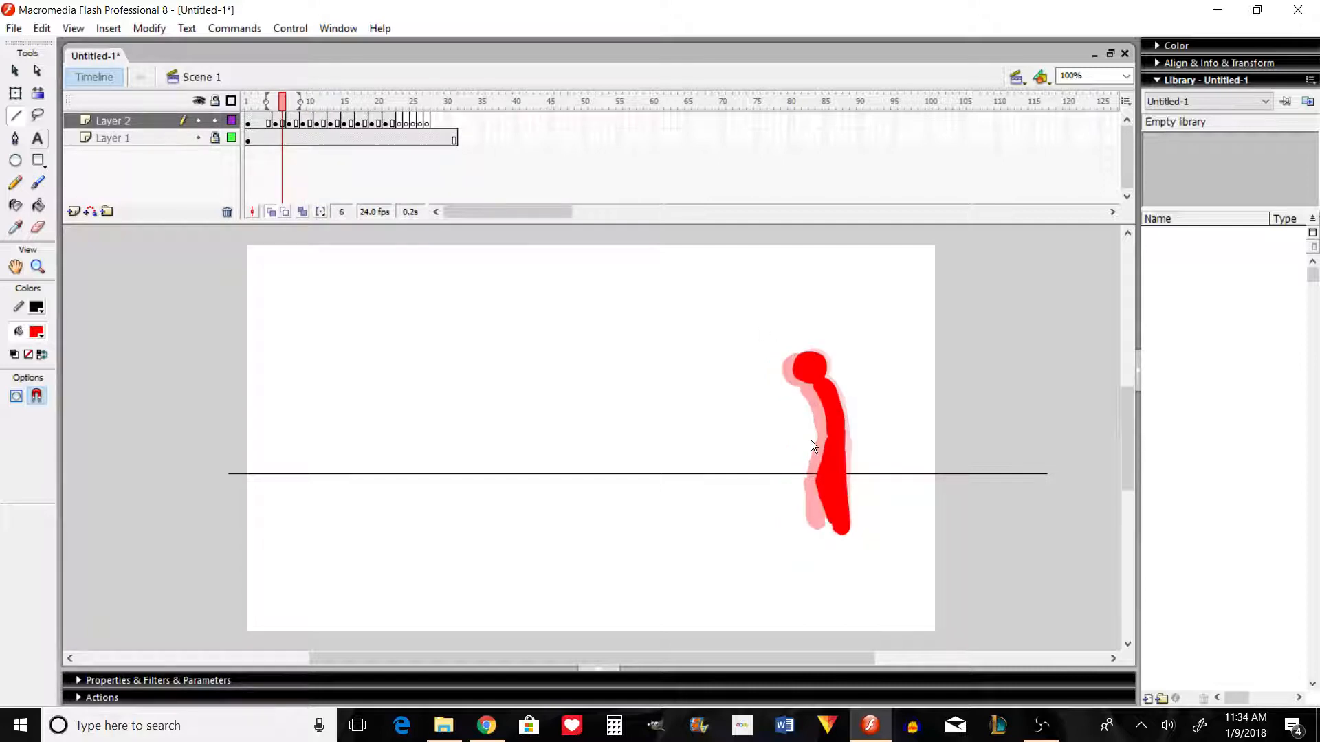
pyautogui.press('.')
pyautogui.press('.')
pyautogui.press('.')
pyautogui.press('.')
pyautogui.press('.')
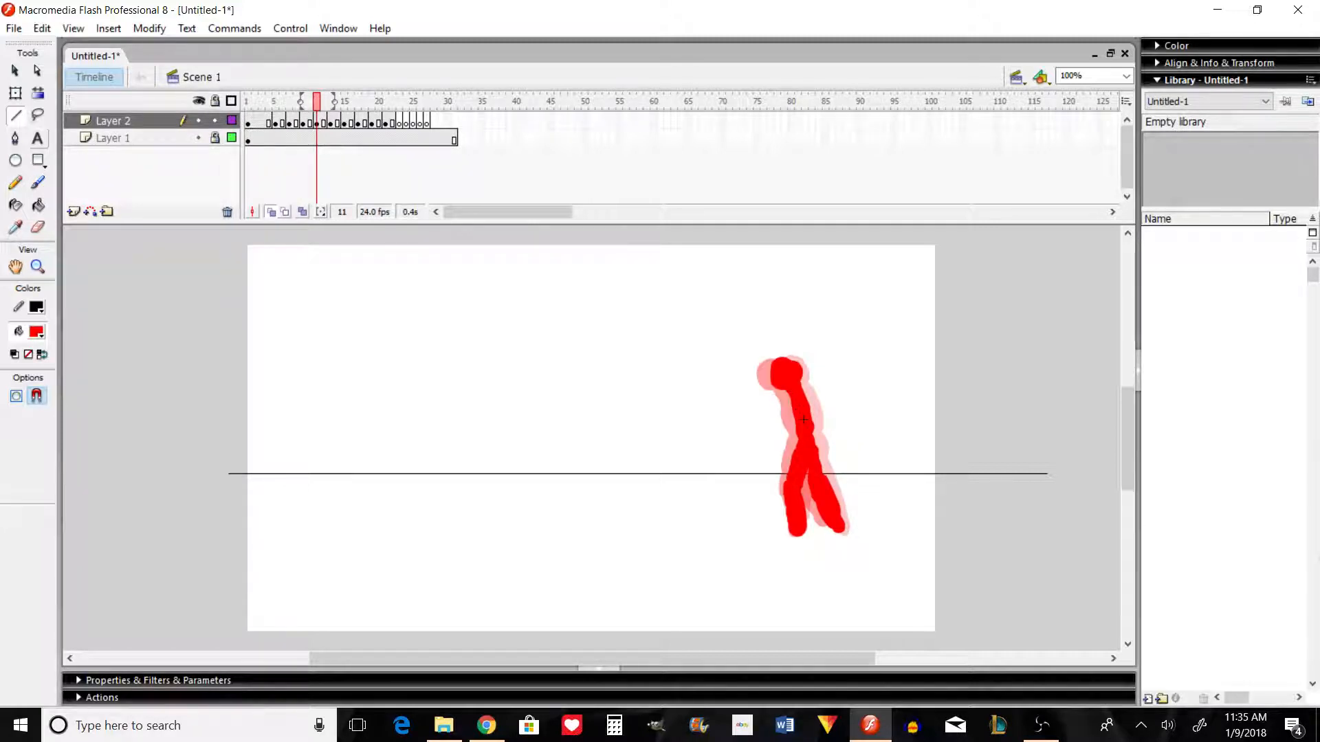
pyautogui.press(',')
pyautogui.press(',')
pyautogui.press(',')
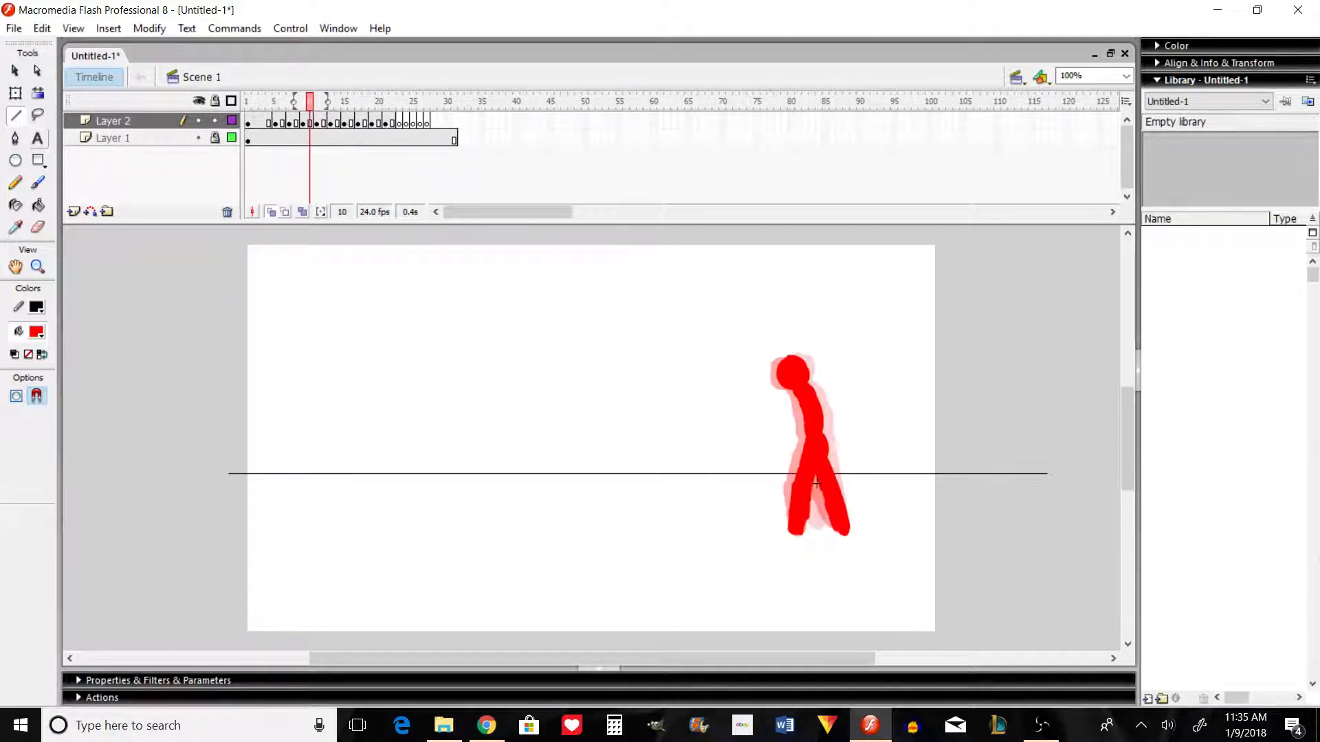
# Step: Step forward to frame 19, flip back to frame 6 and return to frame 13 to examine how the legs pass each other
pyautogui.press('.')
pyautogui.press('.')
pyautogui.press('.')
pyautogui.press('.')
pyautogui.press('.')
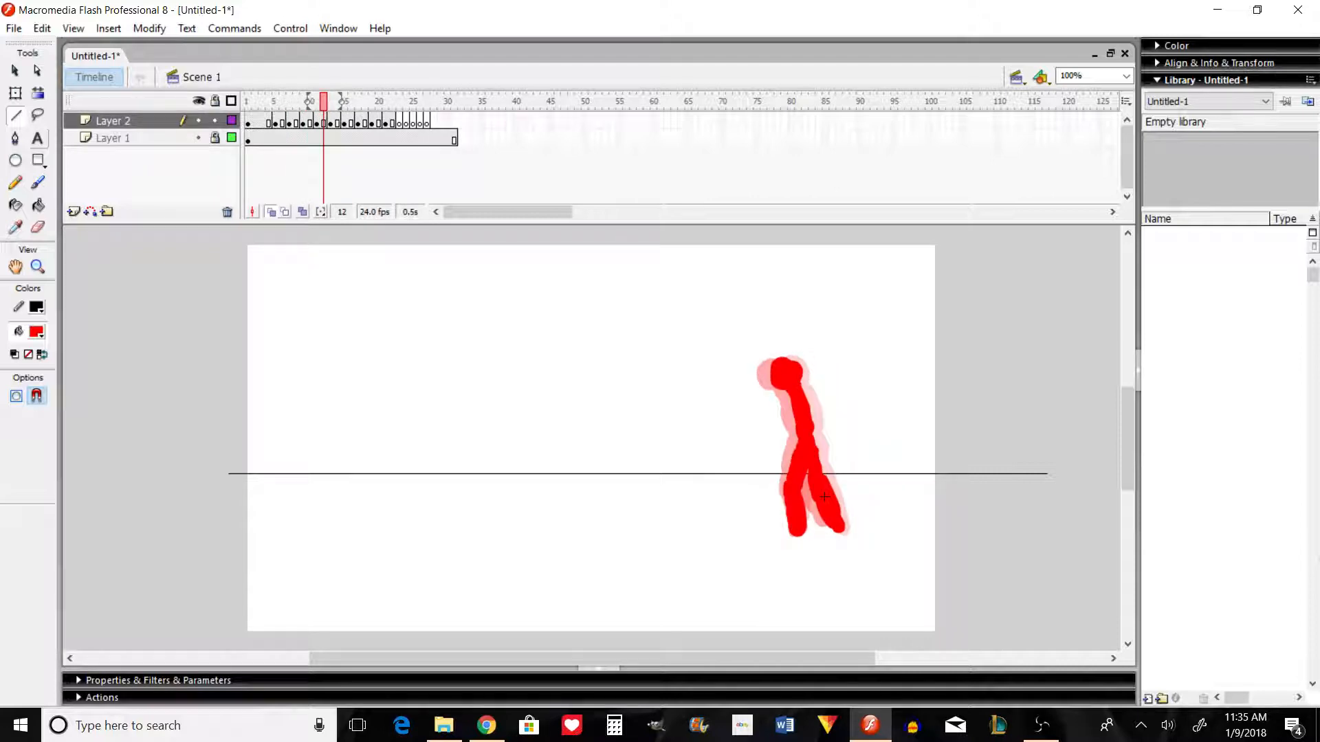
pyautogui.press('.')
pyautogui.press('.')
pyautogui.press('.')
pyautogui.press('.')
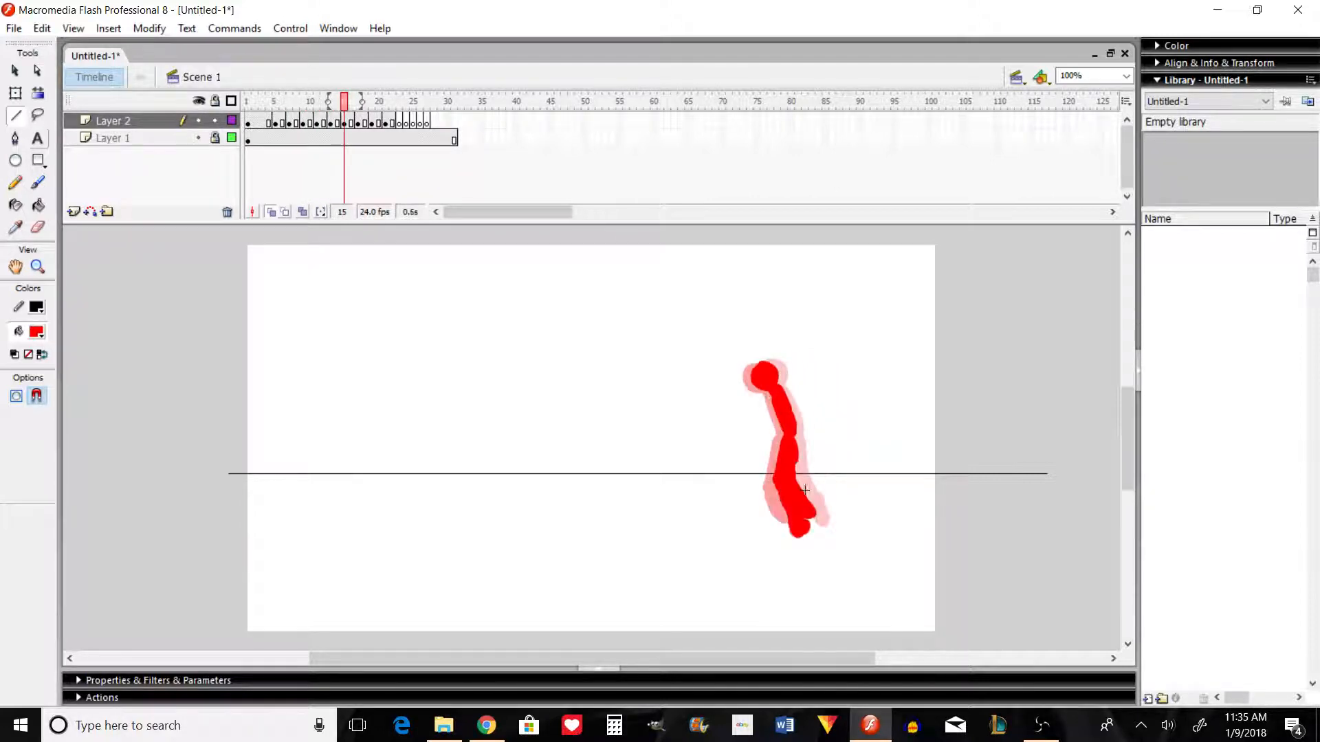
pyautogui.press('.')
pyautogui.press('.')
pyautogui.press('.')
pyautogui.press('.')
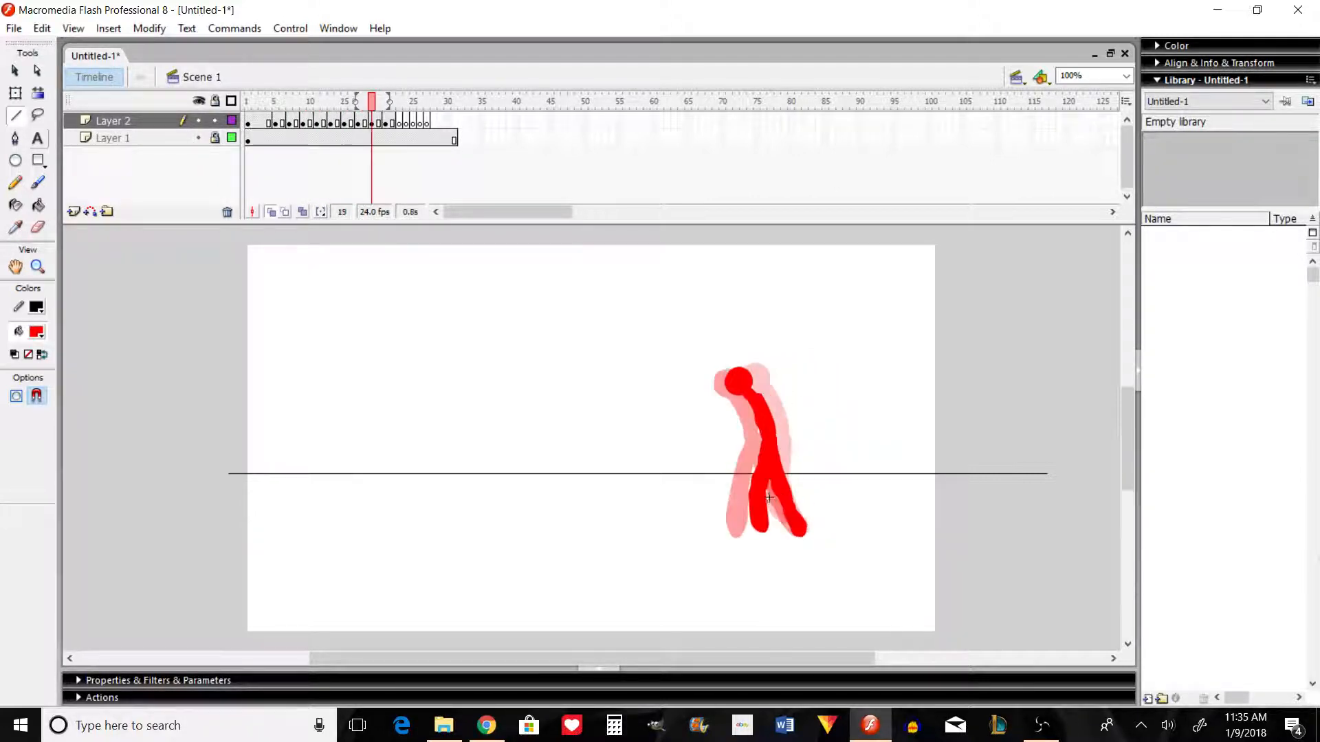
pyautogui.press(',')
pyautogui.press(',')
pyautogui.press(',')
pyautogui.press(',')
pyautogui.press(',')
pyautogui.press(',')
pyautogui.press(',')
pyautogui.press(',')
pyautogui.press(',')
pyautogui.press(',')
pyautogui.press(',')
pyautogui.press(',')
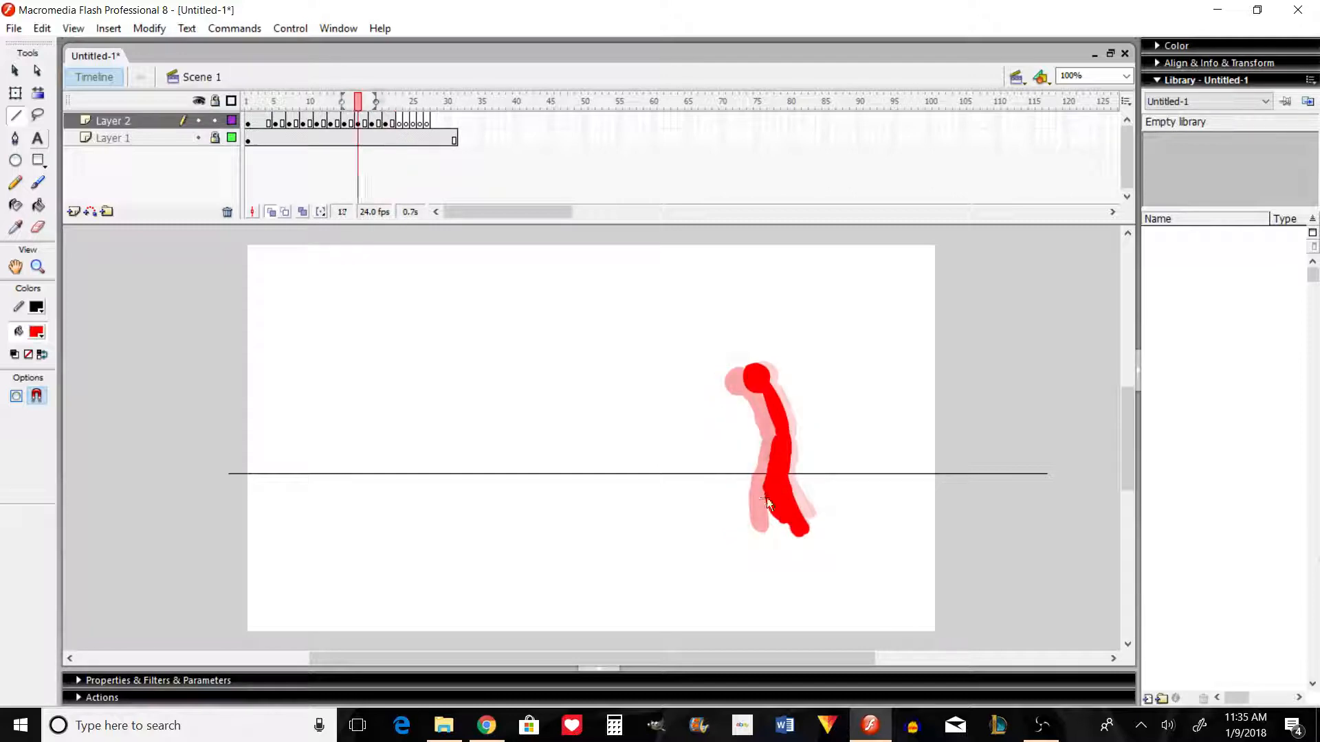
pyautogui.press(',')
pyautogui.press(',')
pyautogui.press(',')
pyautogui.press(',')
pyautogui.press(',')
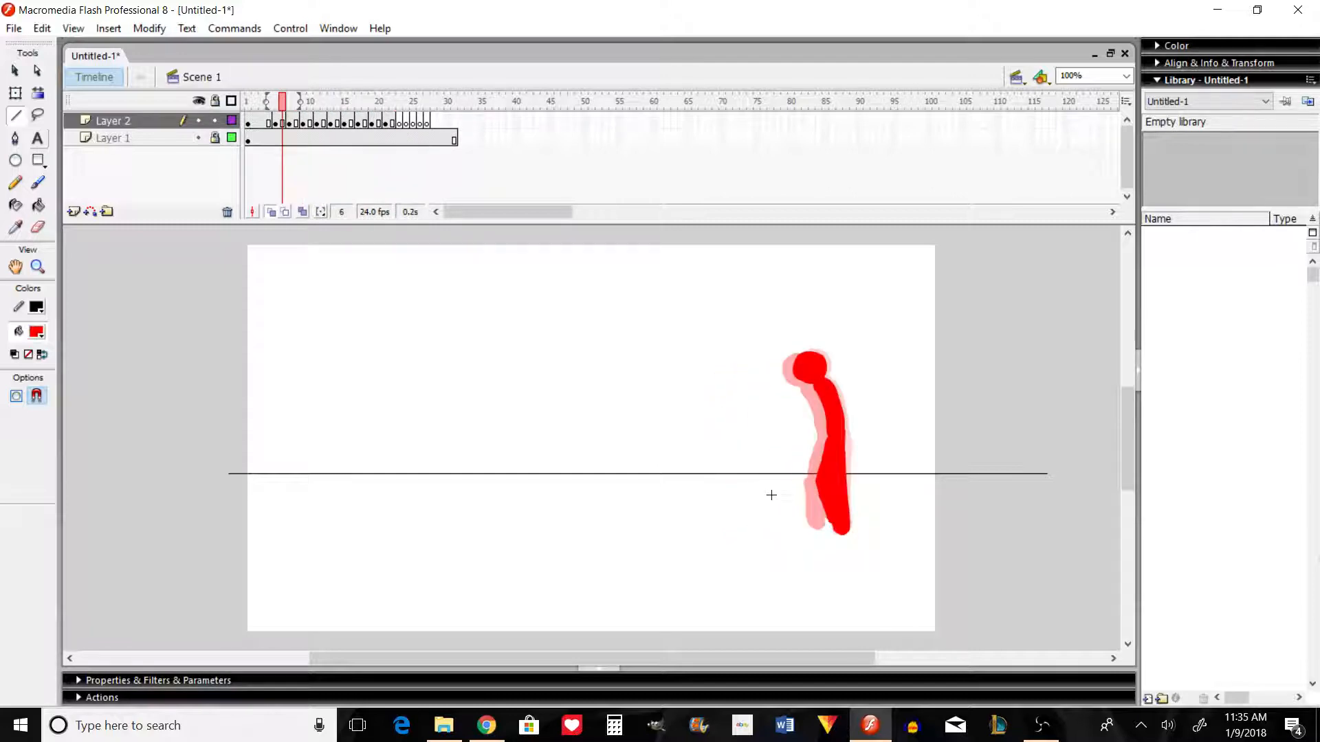
pyautogui.press('.')
pyautogui.press('.')
pyautogui.press('.')
pyautogui.press('.')
pyautogui.press('.')
pyautogui.press('.')
pyautogui.press('.')
pyautogui.press('.')
pyautogui.press('.')
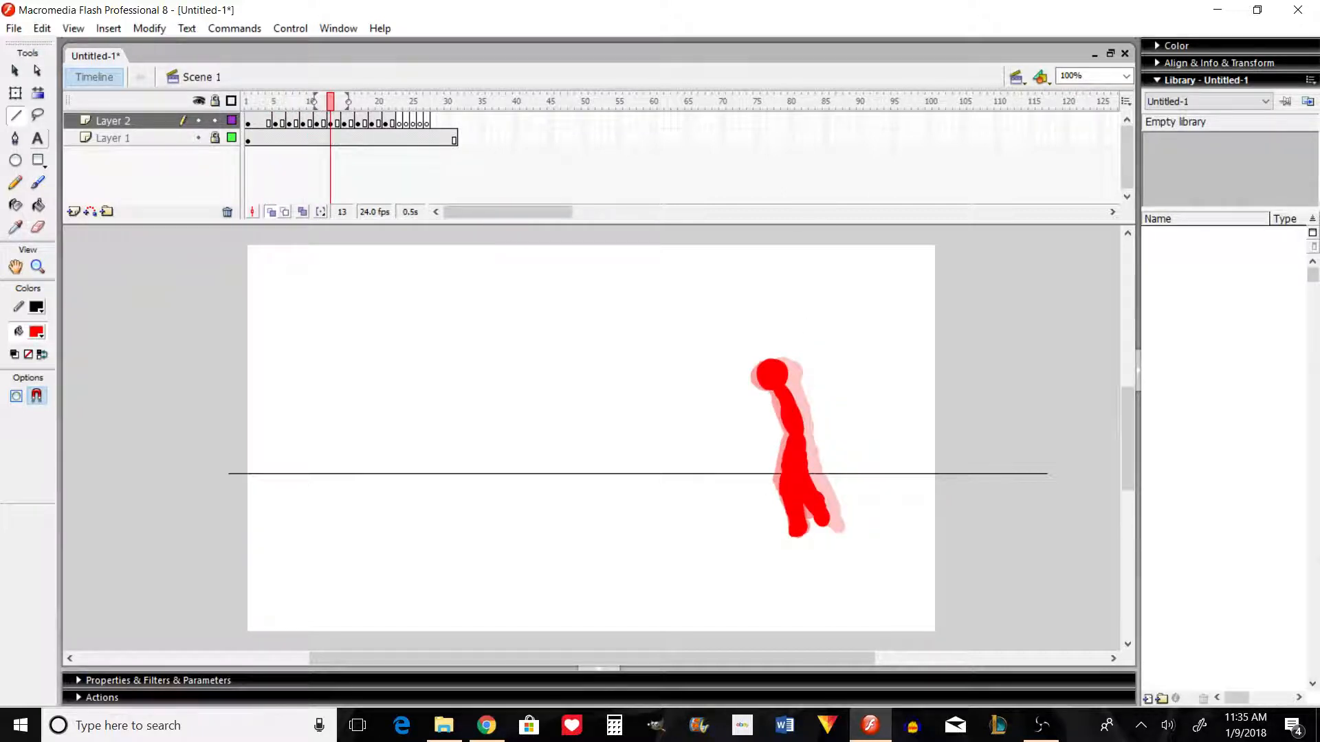
# Step: Remove the walk frames 1 to 22 from Layer 2 and convert that span to blank keyframes
pyautogui.click(392, 122)
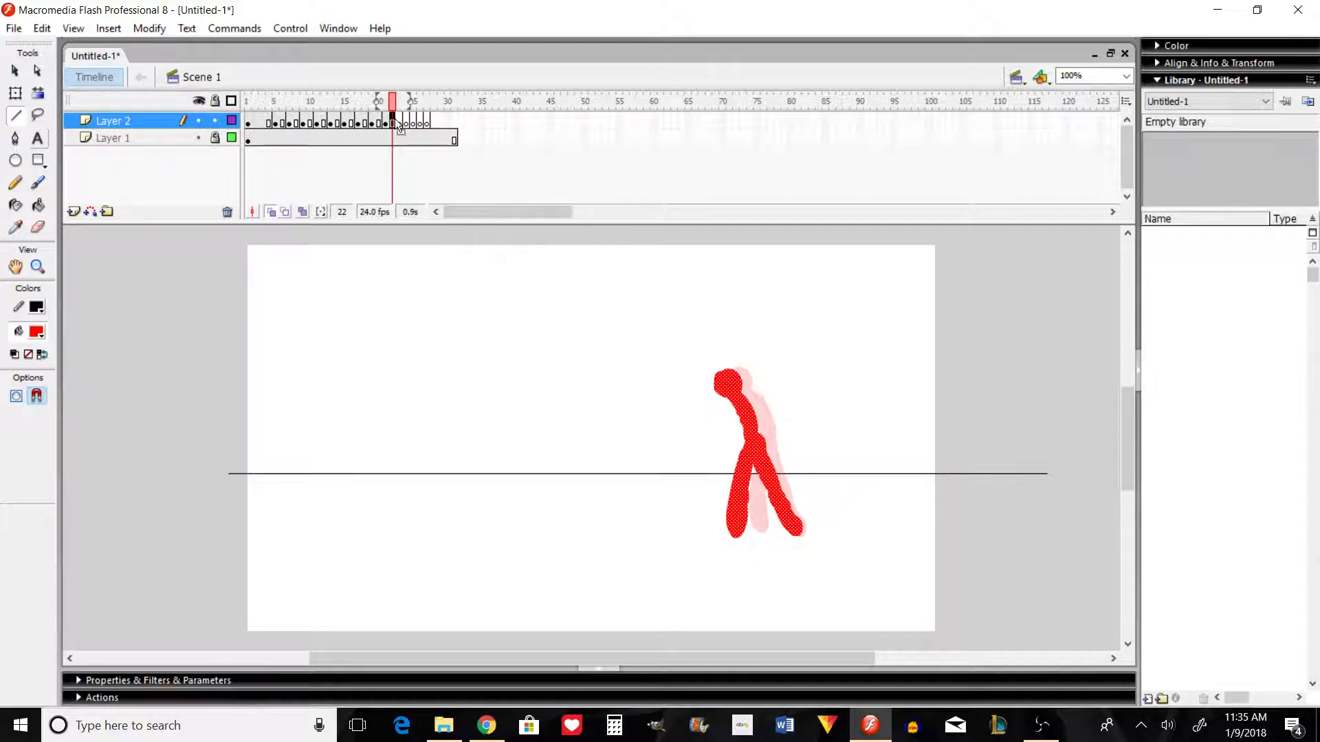
pyautogui.moveTo(394, 123); pyautogui.dragTo(249, 120)
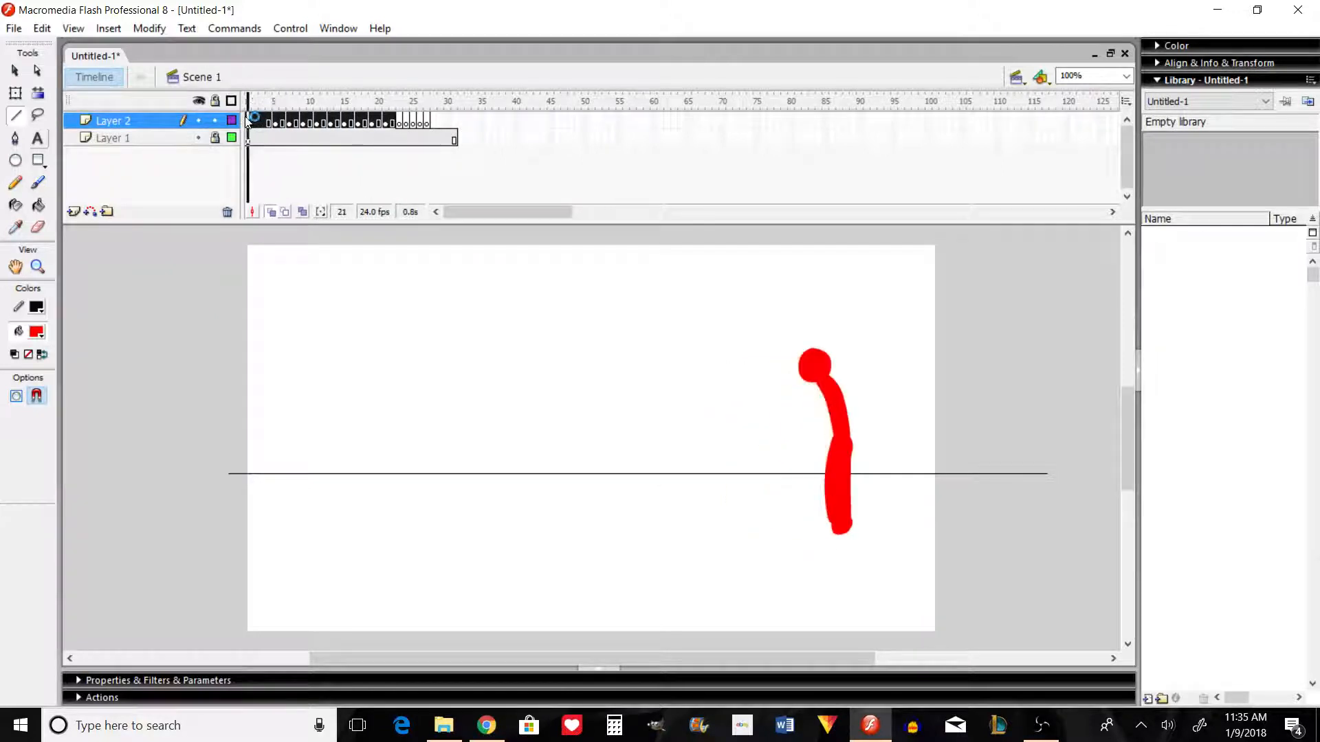
pyautogui.rightClick(278, 121)
pyautogui.click(344, 177)
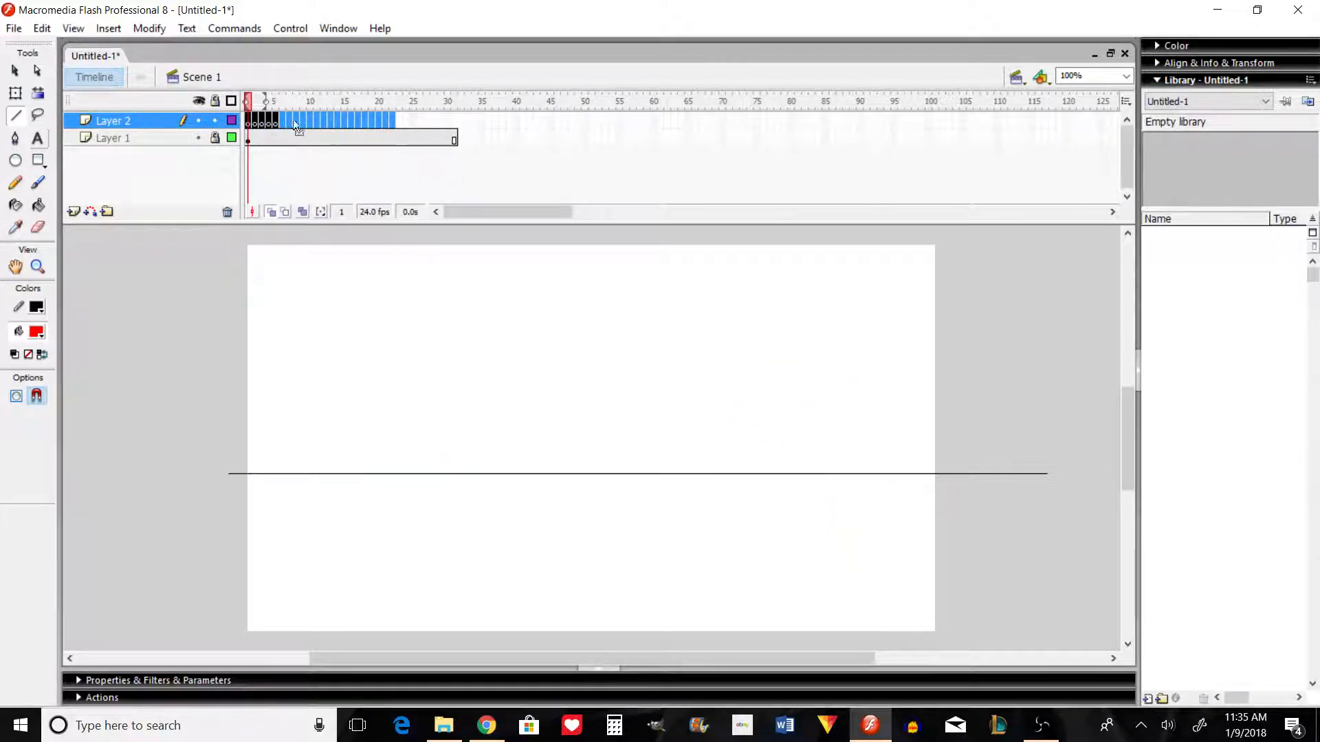
pyautogui.rightClick(295, 122)
pyautogui.click(412, 280)
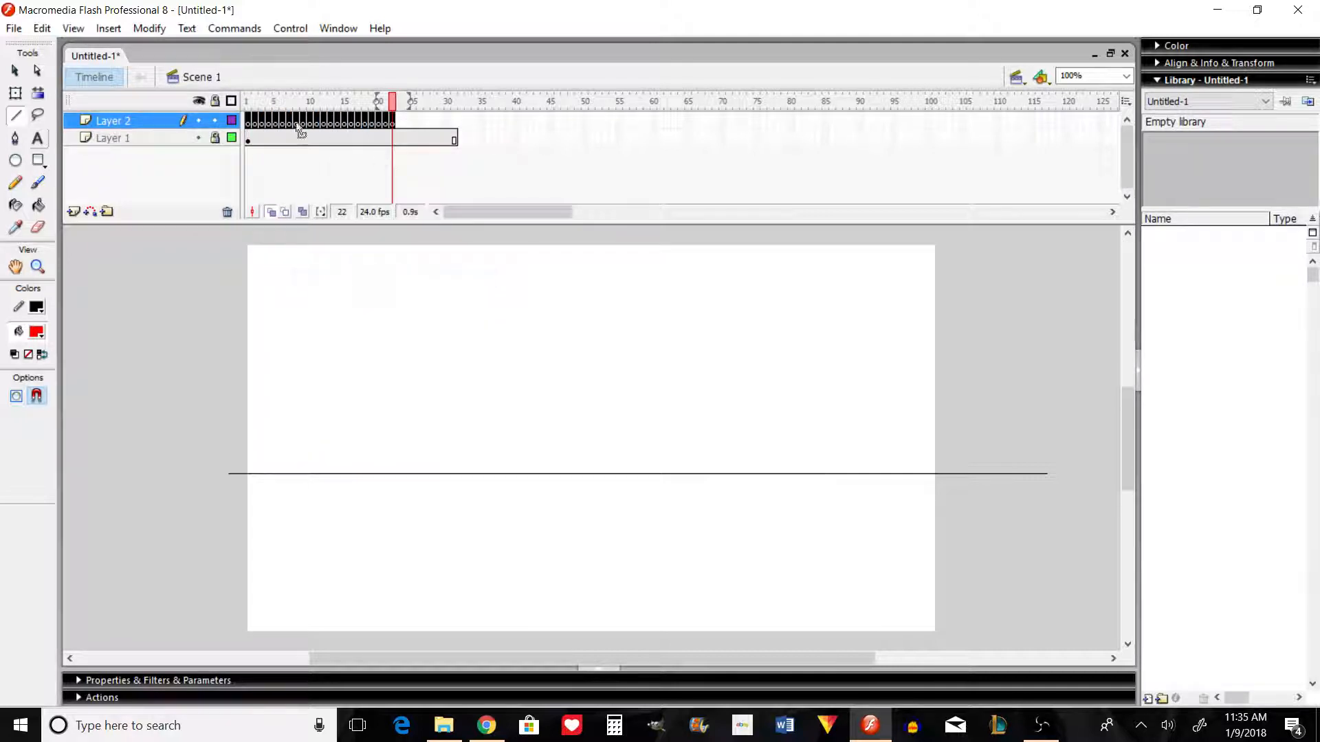
# Step: Brush a red stick figure standing upright on frame 1 of Layer 2, with its feet just below the ground line
pyautogui.click(250, 118)
pyautogui.press('b')
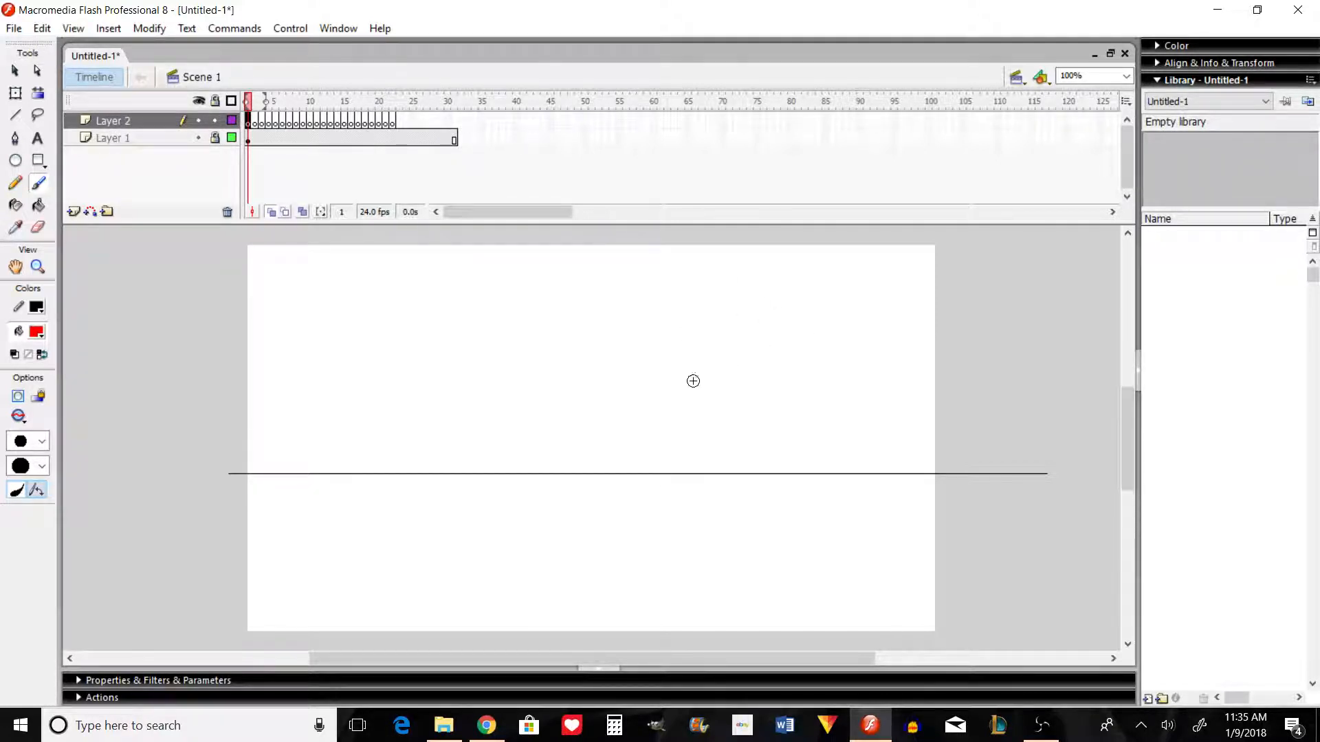
pyautogui.moveTo(705, 381)
pyautogui.mouseDown()
pyautogui.moveTo(713, 378)
pyautogui.moveTo(727, 412)
pyautogui.moveTo(716, 483)
pyautogui.moveTo(724, 509)
pyautogui.moveTo(721, 459)
pyautogui.moveTo(726, 538)
pyautogui.mouseUp()
pyautogui.hotkey('ctrl', 'z')
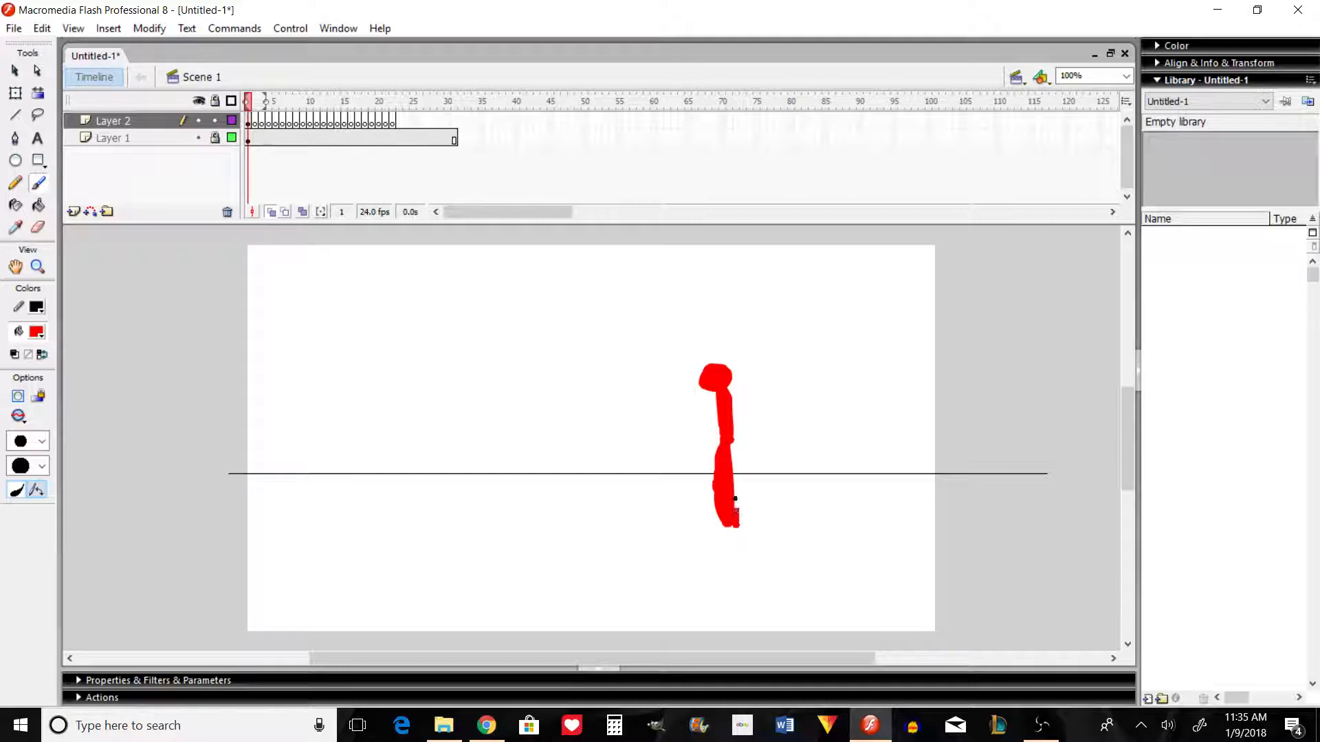
pyautogui.moveTo(729, 447); pyautogui.dragTo(732, 499)
pyautogui.moveTo(715, 399); pyautogui.dragTo(722, 439)
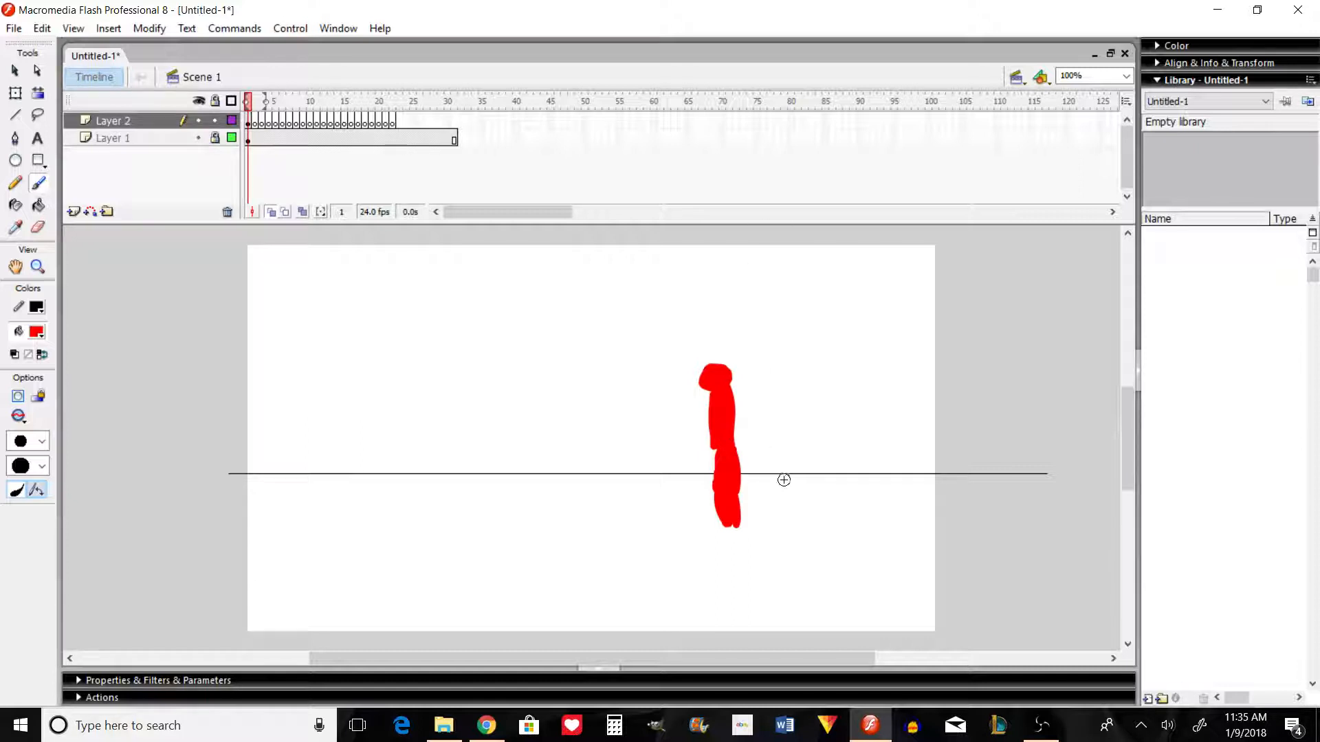
# Step: Brush a second standing pose on frame 3, shifted slightly right with one leg bent back, and flip between both poses
pyautogui.click(261, 124)
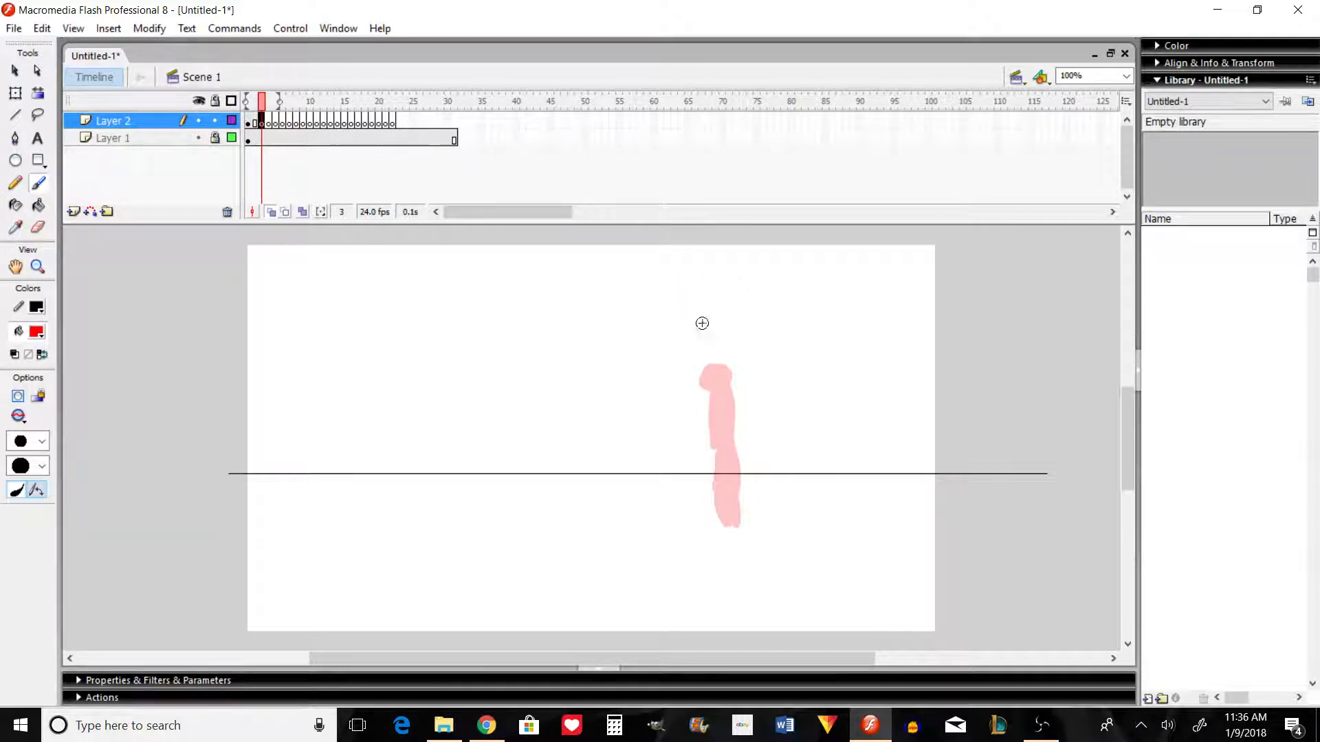
pyautogui.moveTo(713, 378)
pyautogui.mouseDown()
pyautogui.moveTo(725, 437)
pyautogui.moveTo(725, 399)
pyautogui.moveTo(732, 415)
pyautogui.moveTo(735, 520)
pyautogui.mouseUp()
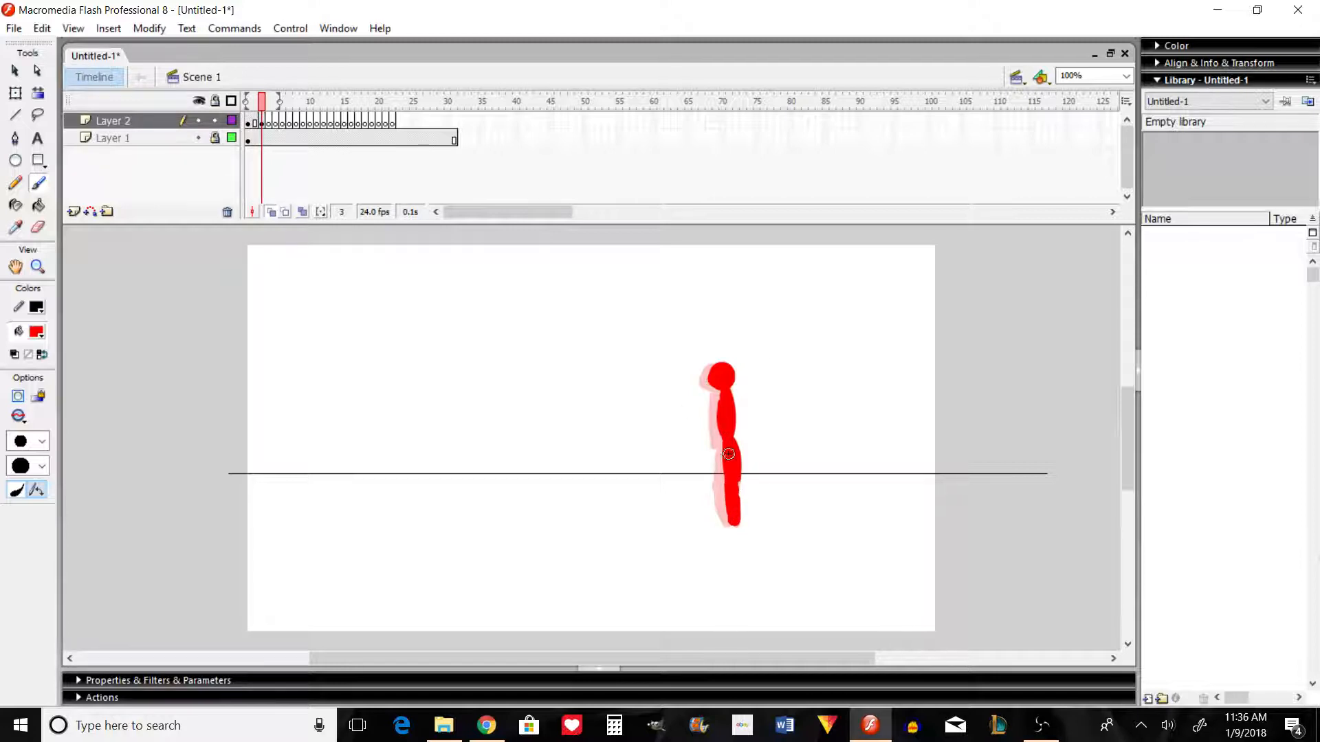
pyautogui.moveTo(725, 444)
pyautogui.mouseDown()
pyautogui.moveTo(725, 484)
pyautogui.moveTo(723, 454)
pyautogui.moveTo(715, 502)
pyautogui.mouseUp()
pyautogui.hotkey('ctrl', 'z')
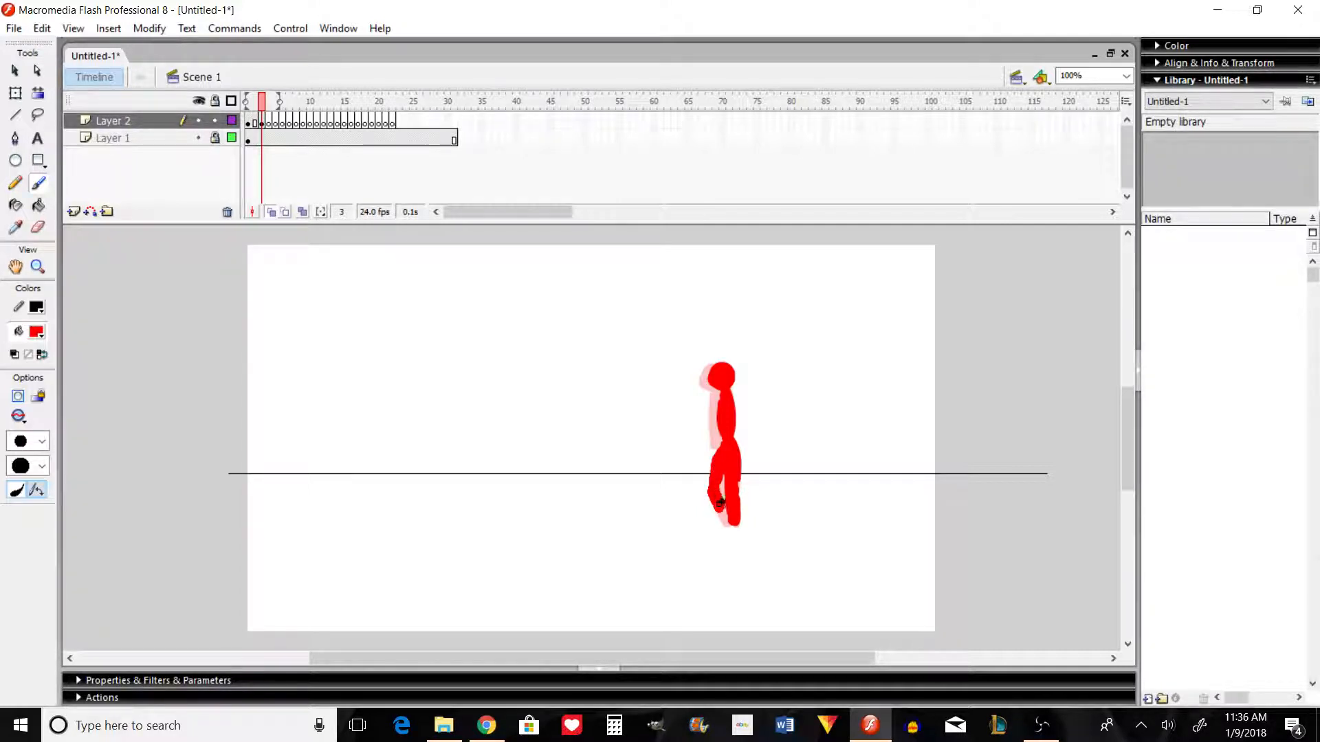
pyautogui.hotkey('ctrl', 'z')
pyautogui.press(',')
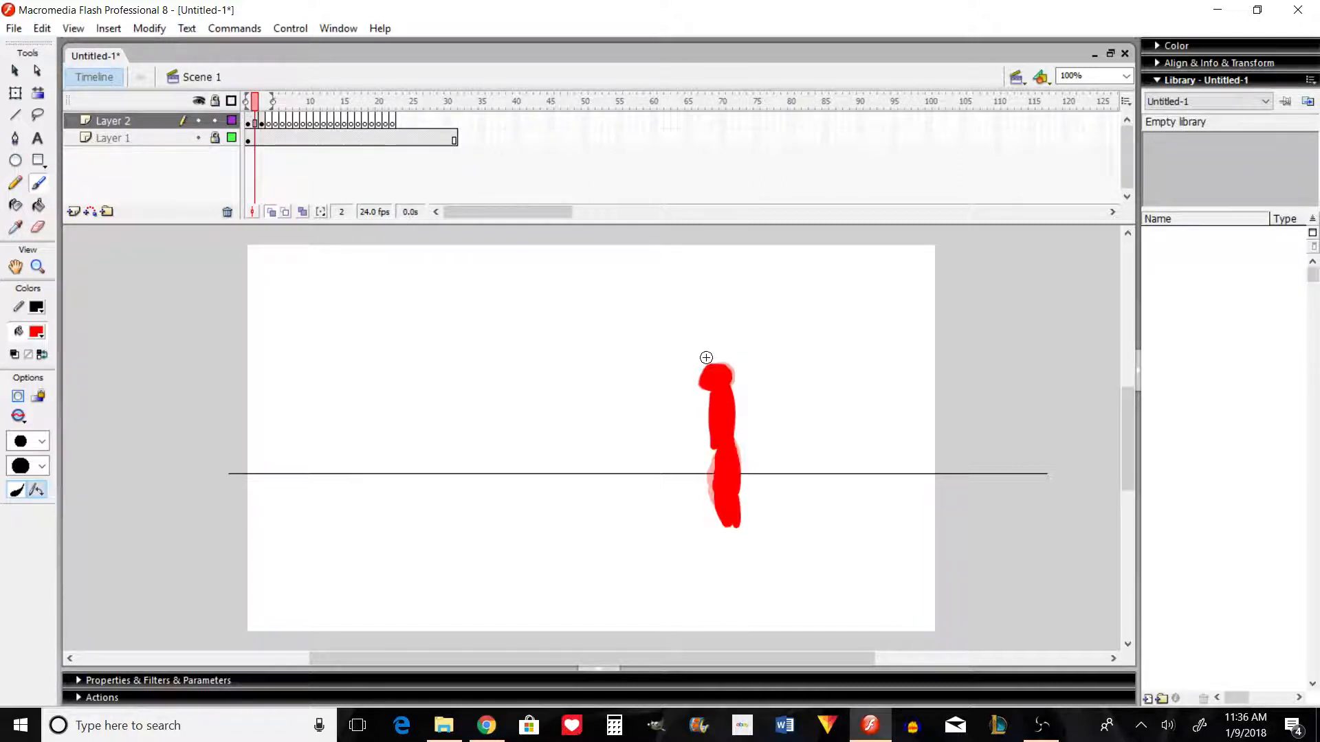
pyautogui.press('.')
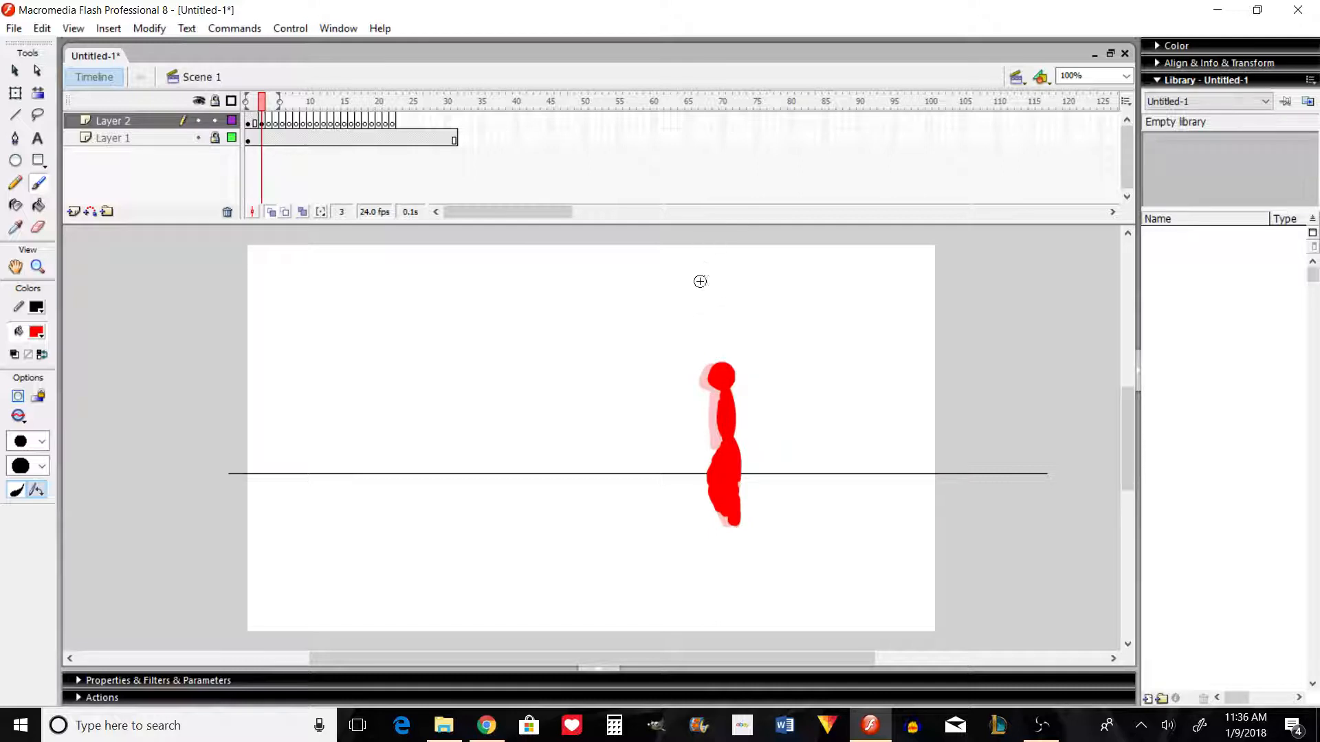
pyautogui.press(',')
pyautogui.press('.')
# Step: Clear the stick figure drawings from frames 1 and 3 of Layer 2 and return to frame 1
pyautogui.click(274, 123)
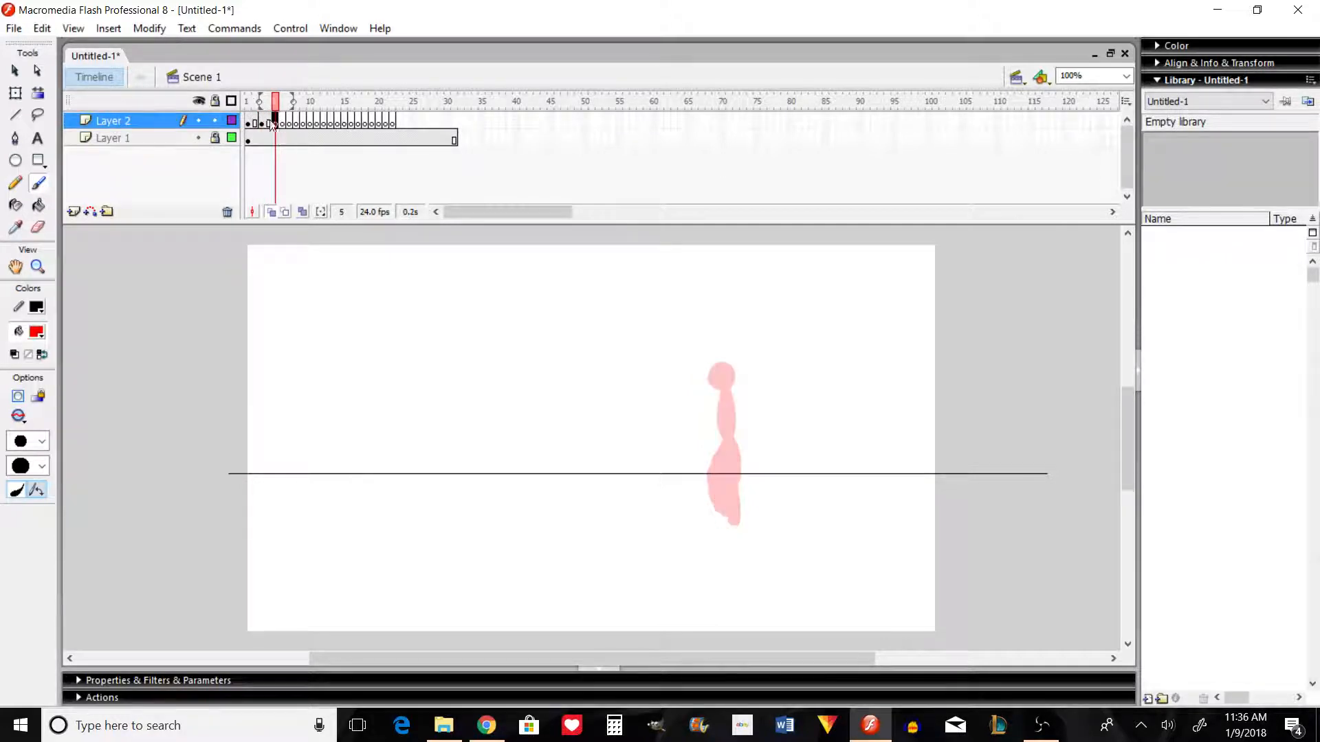
pyautogui.press(',')
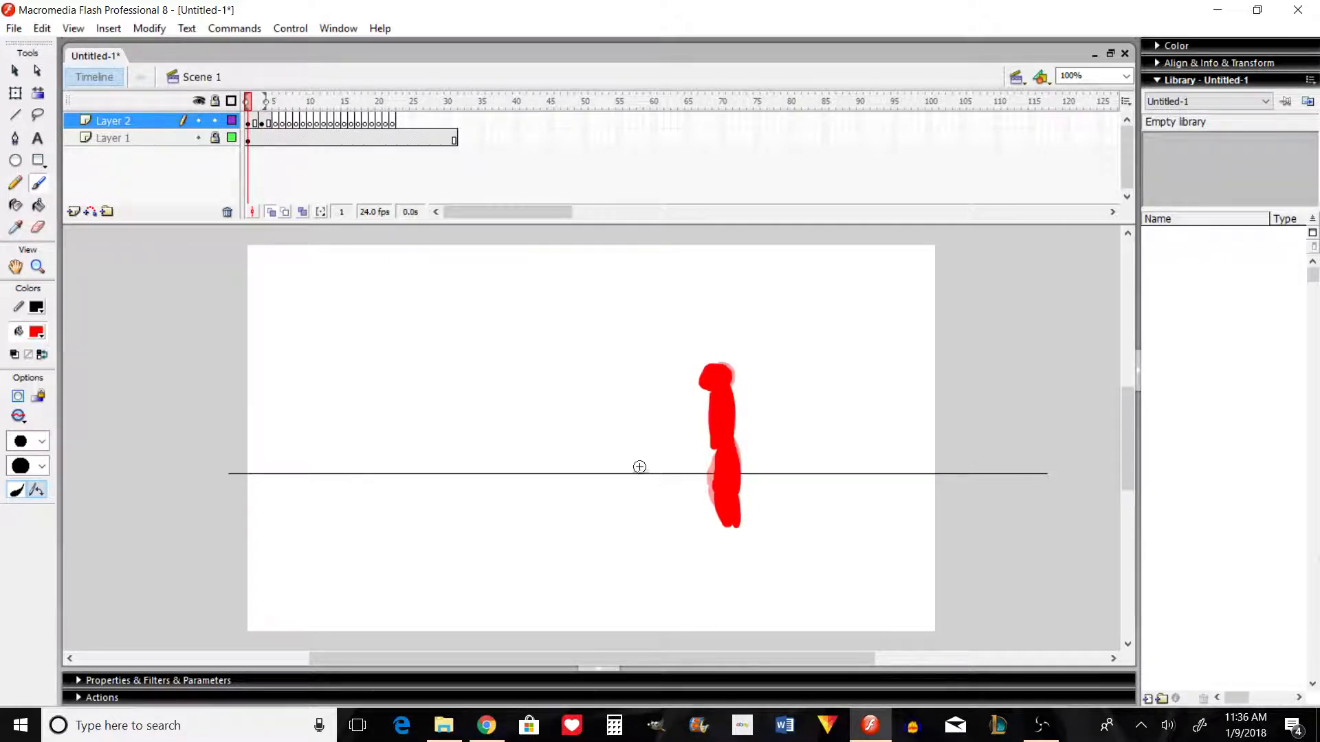
pyautogui.click(269, 124)
pyautogui.press(',')
pyautogui.press(',')
pyautogui.press(',')
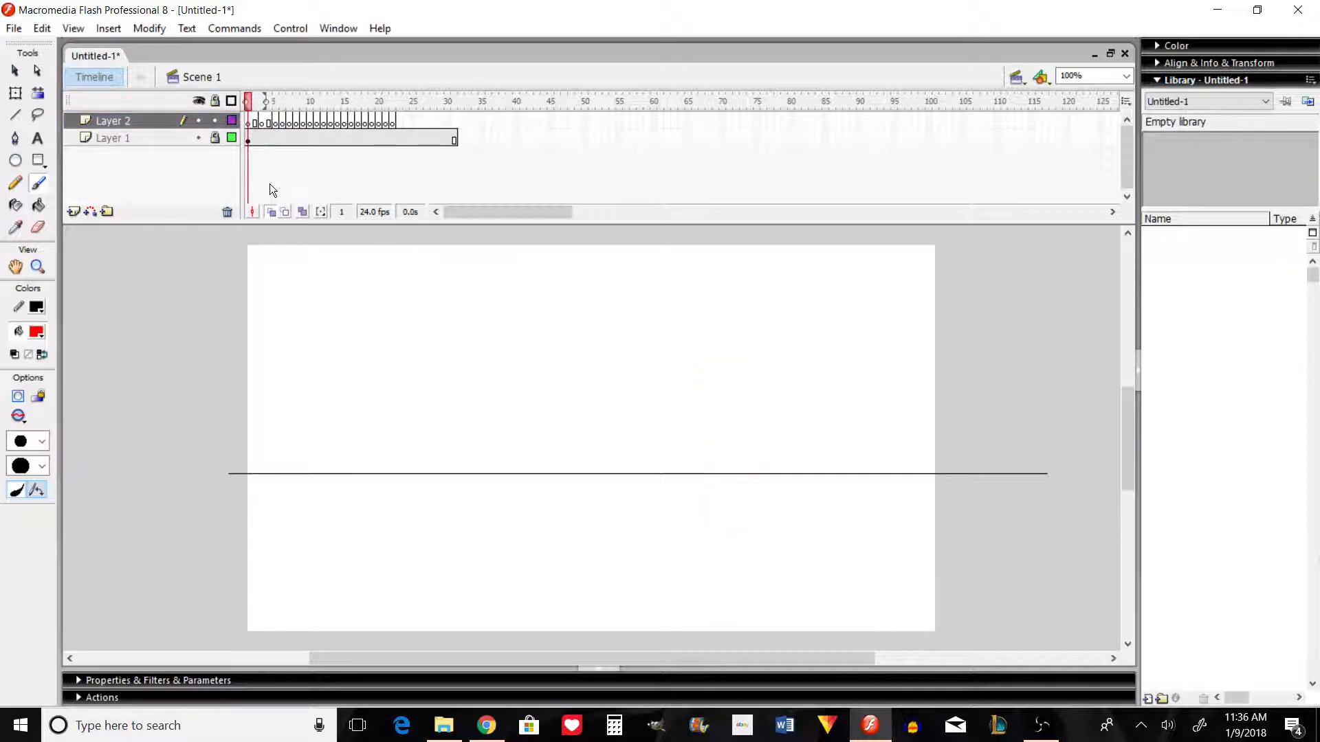
# Step: Draw a red circle with the Oval tool on frame 1, delete its black outline and move the fill to the stage's upper left
pyautogui.click(17, 161)
pyautogui.moveTo(405, 333)
pyautogui.mouseDown()
pyautogui.moveTo(454, 381)
pyautogui.moveTo(546, 360)
pyautogui.mouseUp()
pyautogui.click(22, 70)
pyautogui.moveTo(377, 287); pyautogui.dragTo(465, 415)
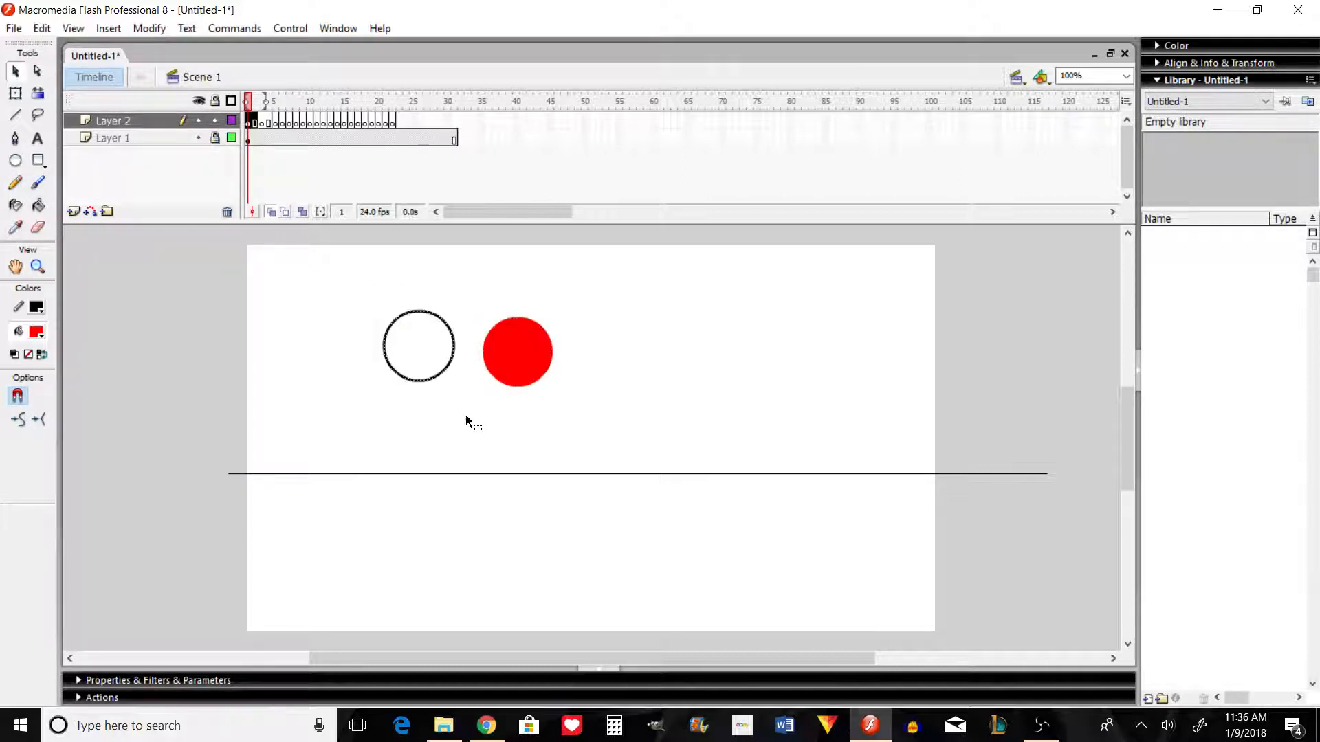
pyautogui.press('Delete')
pyautogui.moveTo(524, 357); pyautogui.dragTo(424, 362)
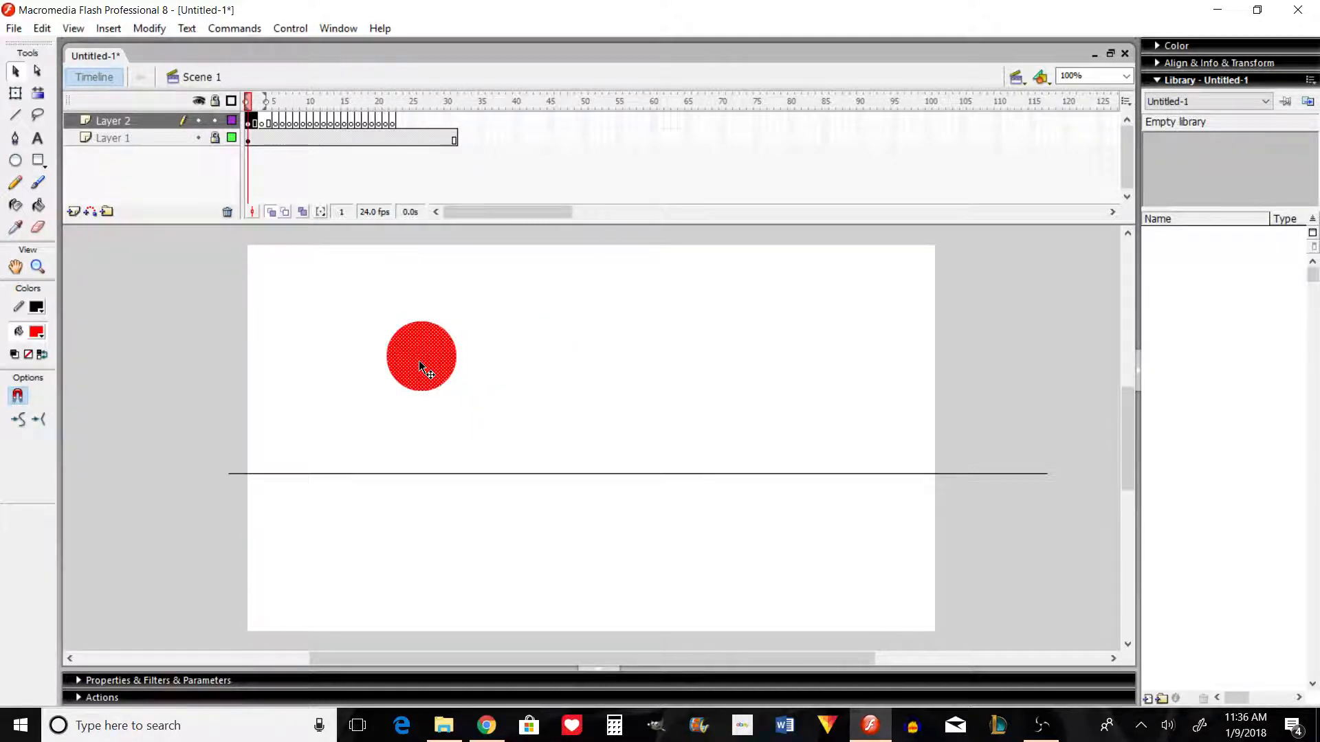
pyautogui.moveTo(419, 361); pyautogui.dragTo(420, 313)
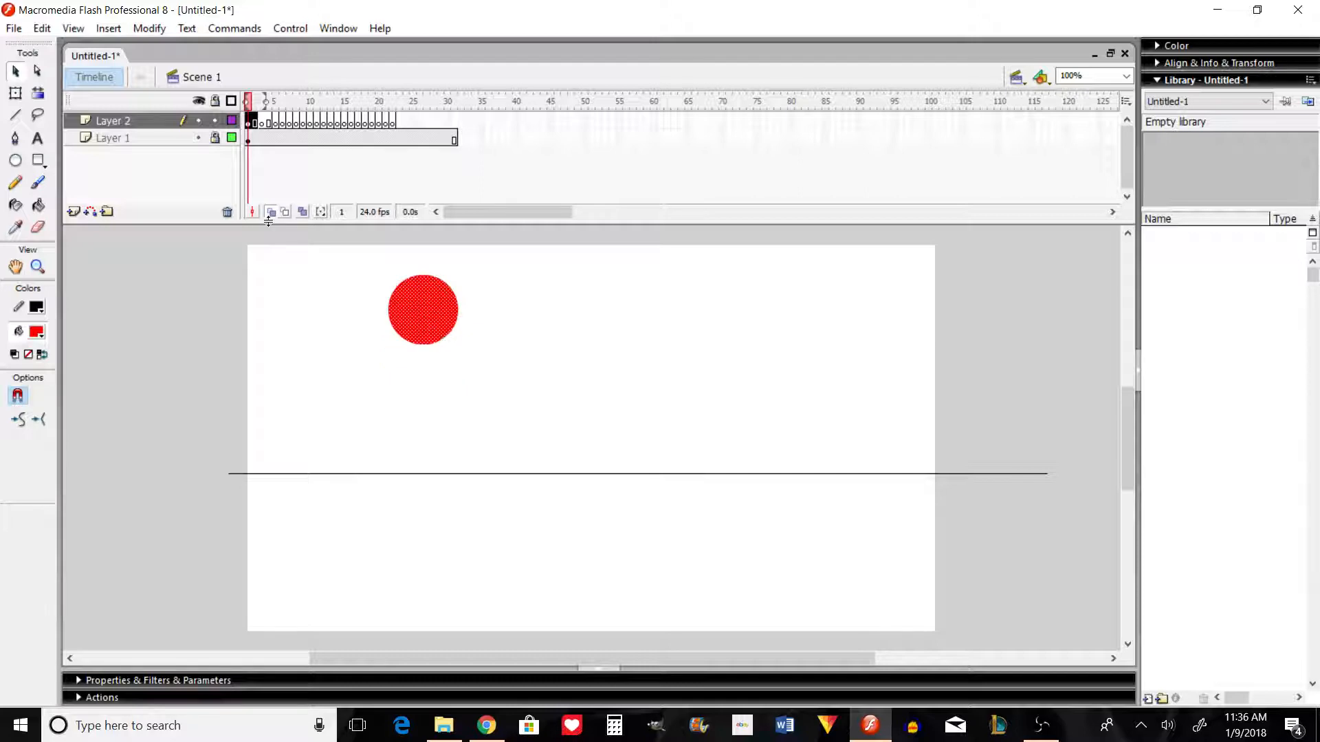
# Step: Convert frames 2 and 4 of Layer 2 to blank keyframes and move the frame 1 circle up to the stage's top edge
pyautogui.rightClick(257, 126)
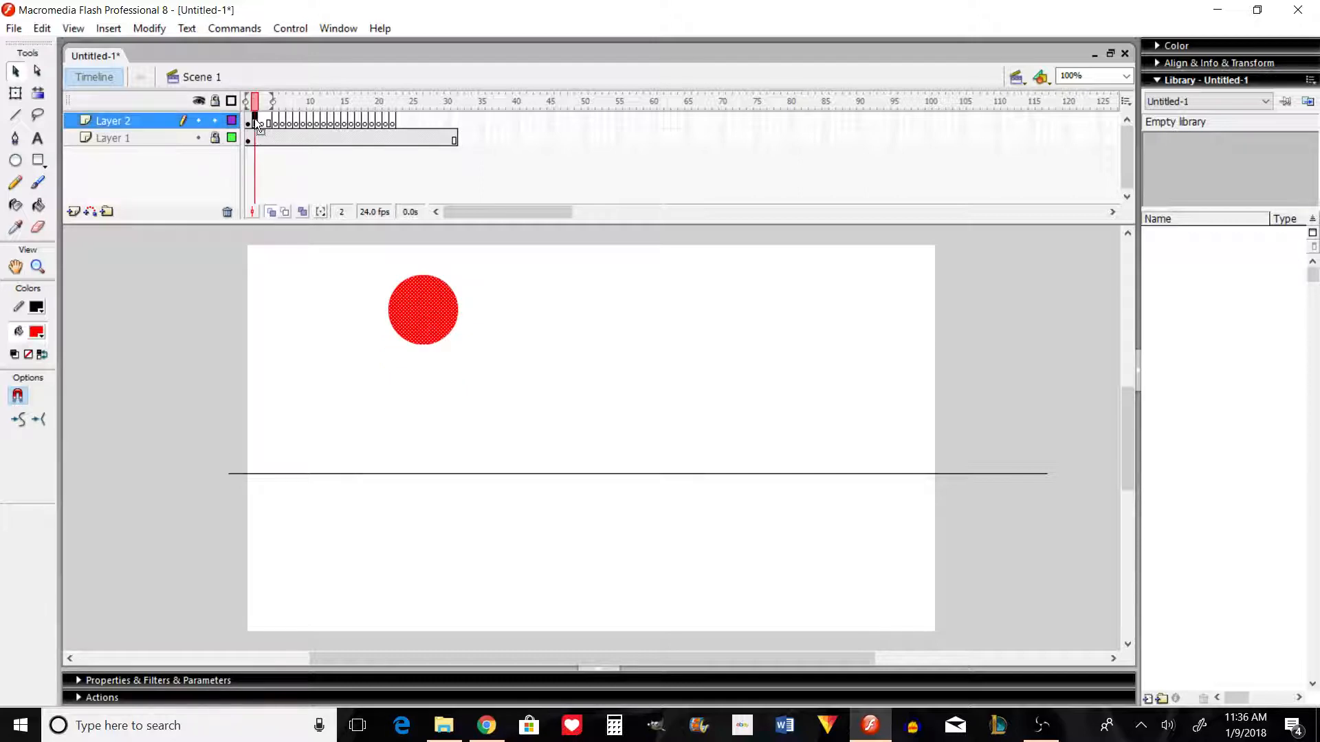
pyautogui.click(375, 277)
pyautogui.rightClick(270, 125)
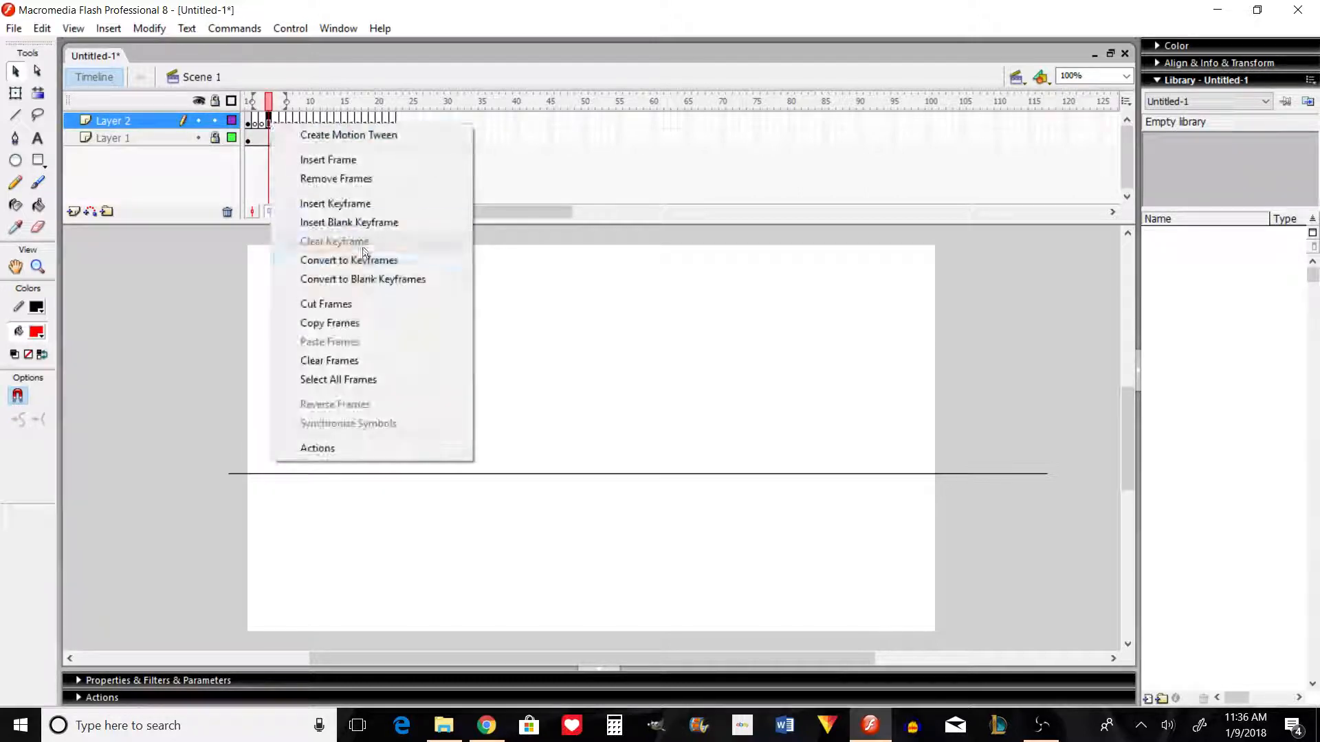
pyautogui.click(376, 278)
pyautogui.click(250, 125)
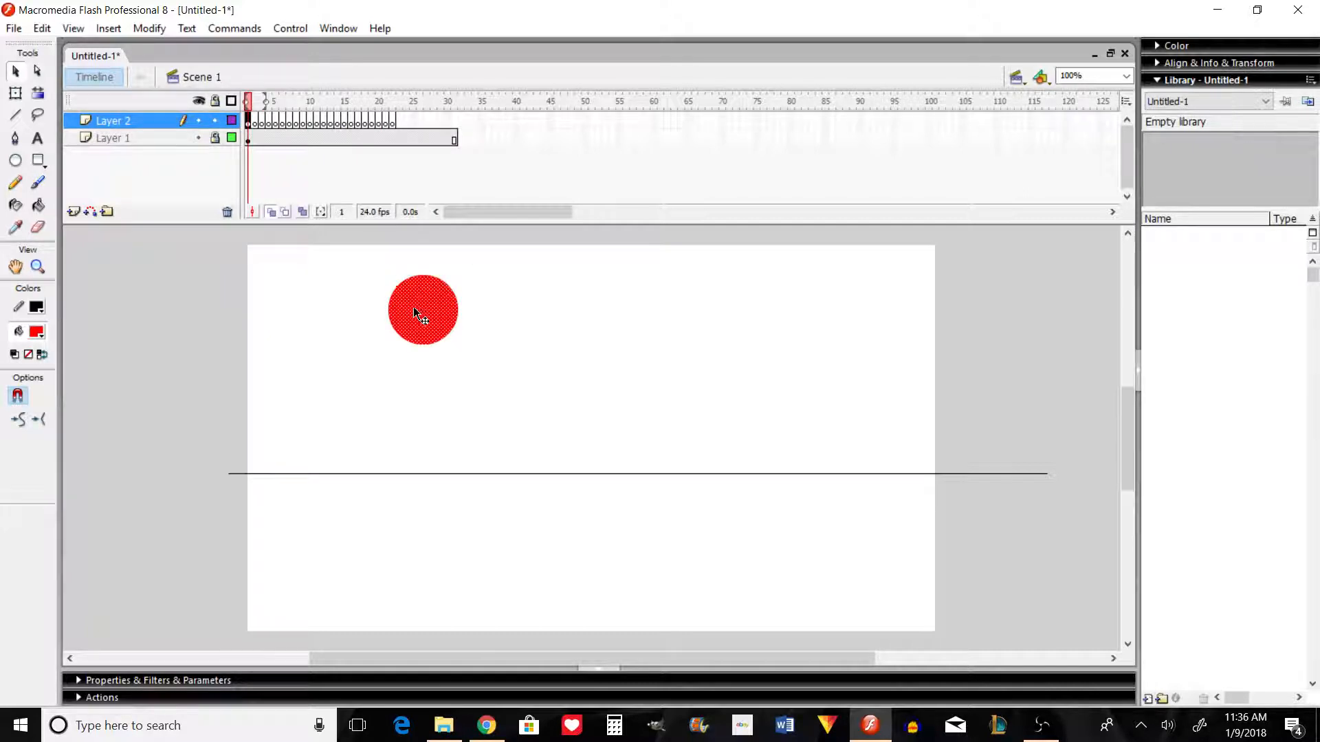
pyautogui.moveTo(417, 282); pyautogui.dragTo(420, 269)
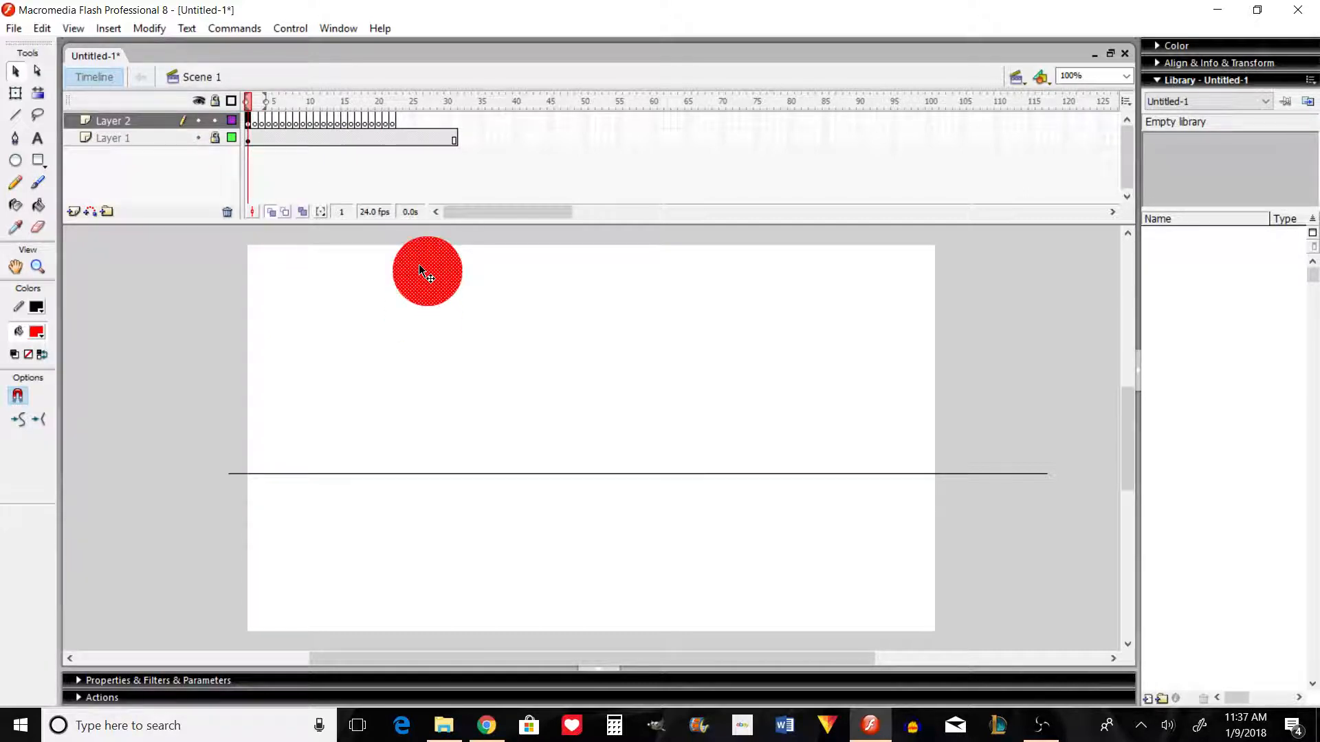
# Step: Place a copy of the red circle on frame 2, shifted straight down by slightly less than its diameter
pyautogui.press('.')
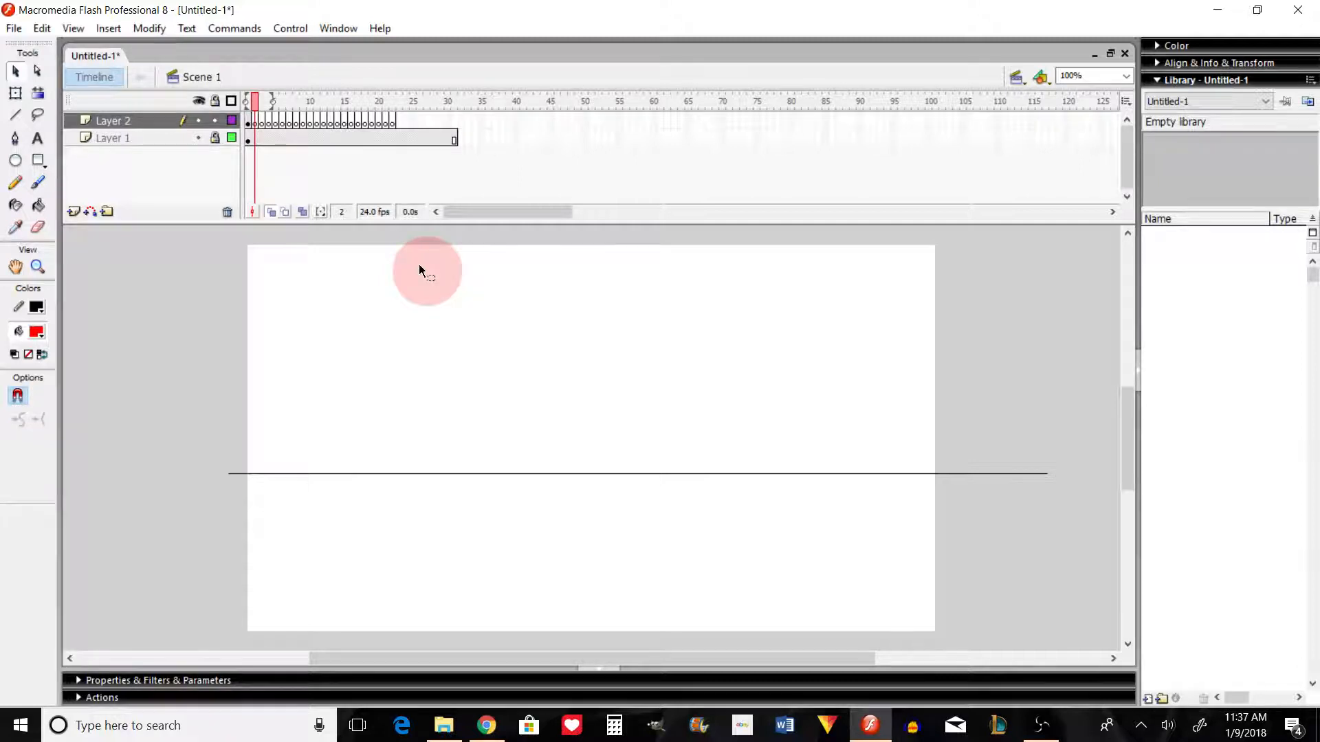
pyautogui.hotkey('ctrl', 'shift', 'v')
pyautogui.hotkey('shift', 'Down')
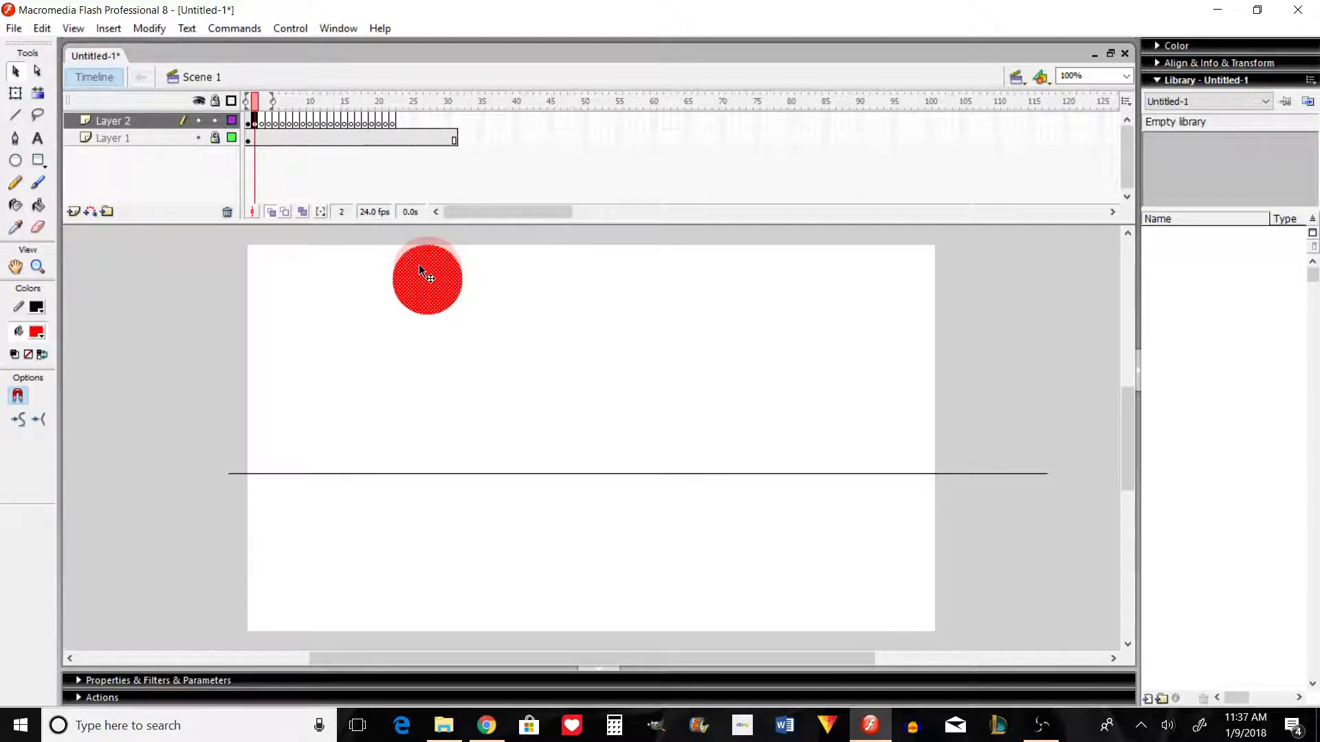
pyautogui.press('Up')
pyautogui.press('Up')
pyautogui.press('Up')
pyautogui.press('Up')
pyautogui.press('Up')
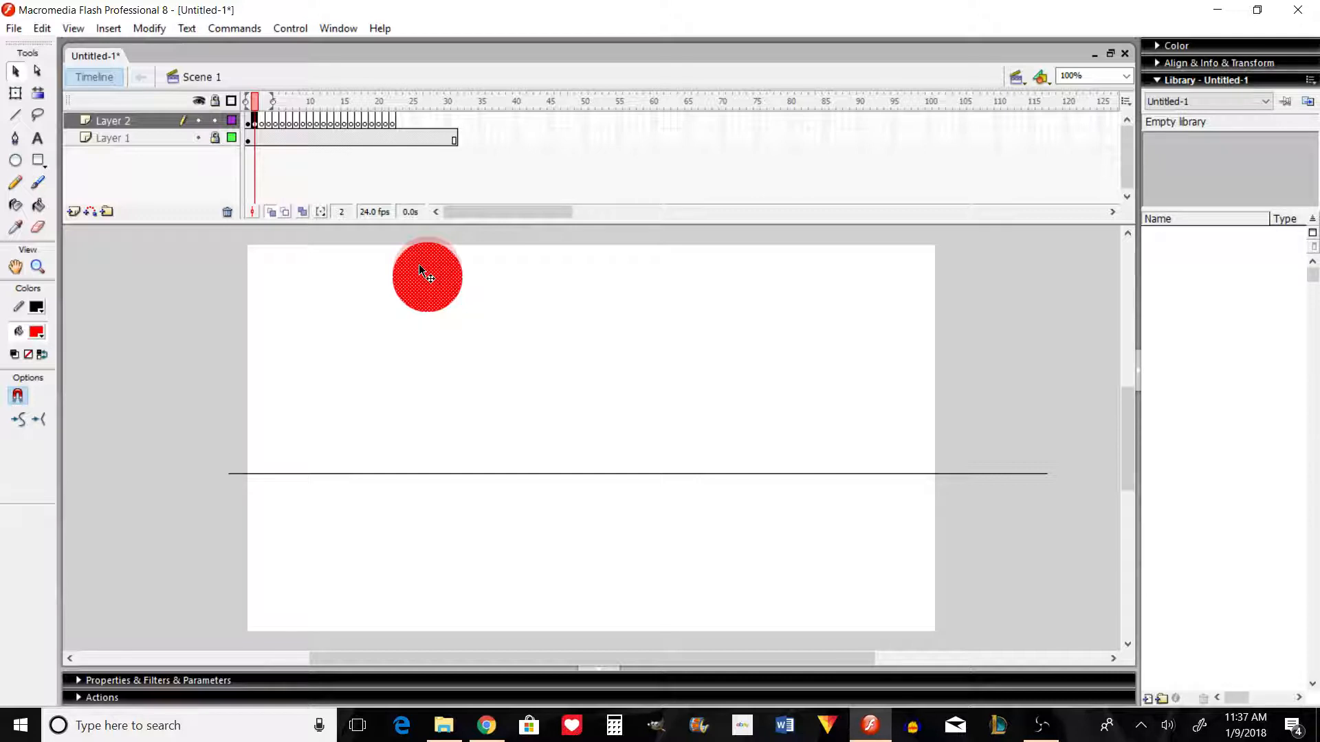
pyautogui.hotkey('shift', 'Down')
pyautogui.hotkey('shift', 'Down')
pyautogui.hotkey('shift', 'Down')
pyautogui.hotkey('shift', 'Down')
pyautogui.hotkey('shift', 'Down')
pyautogui.hotkey('shift', 'Down')
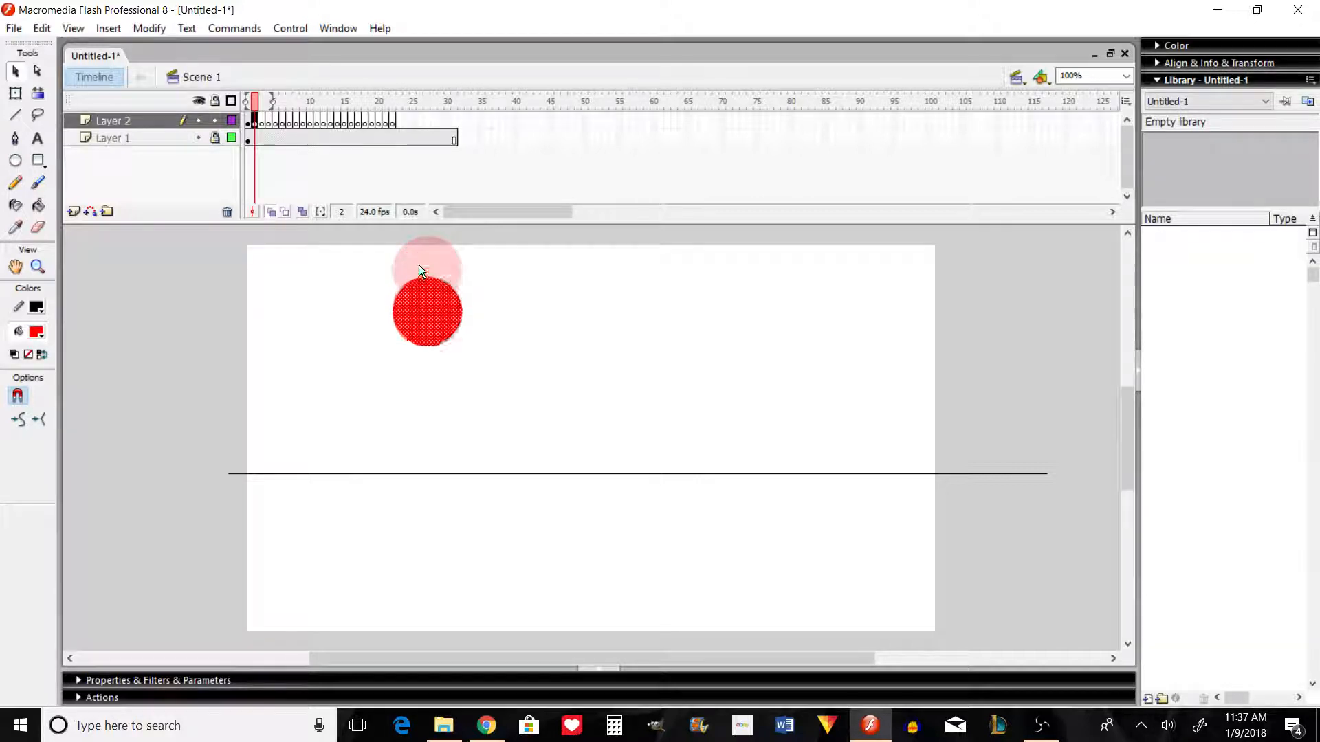
# Step: Add the circle to frame 3, moved straight down by the same spacing as between the first two positions
pyautogui.press('.')
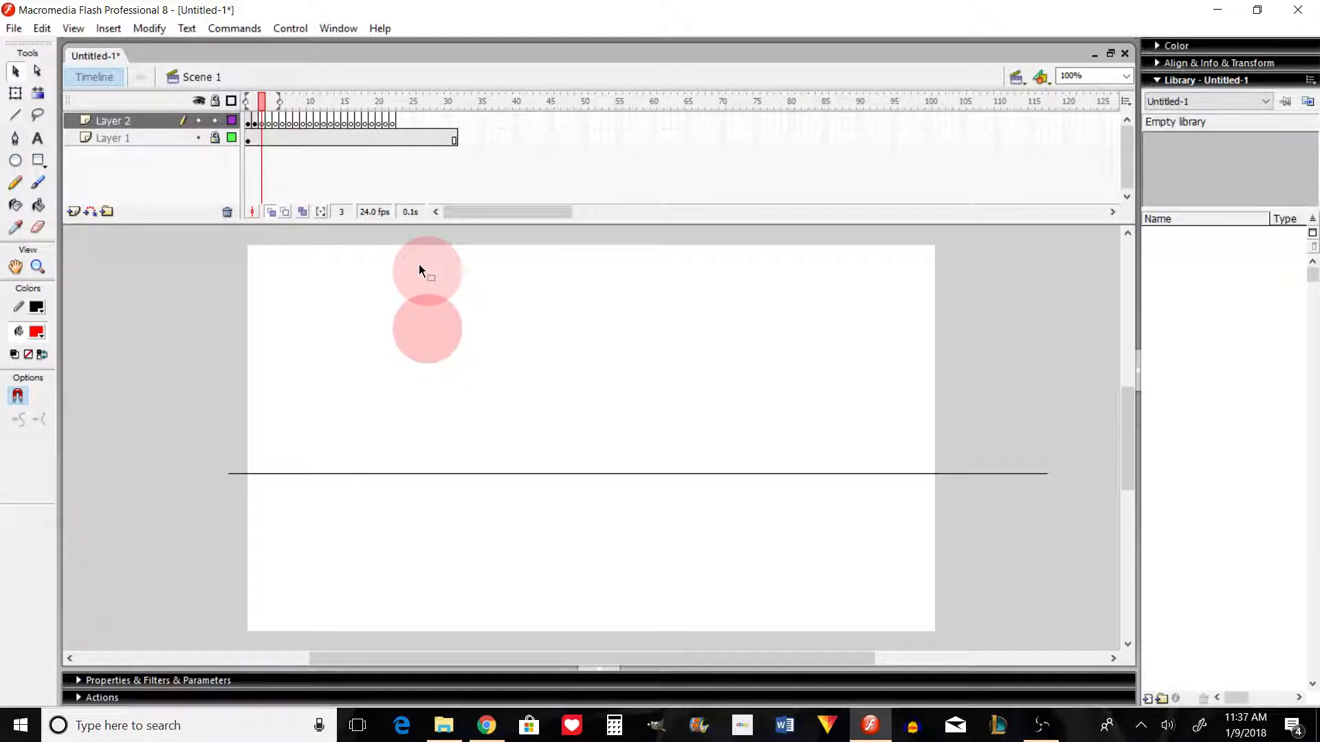
pyautogui.press('F6')
pyautogui.hotkey('shift', 'Down')
pyautogui.hotkey('shift', 'Down')
pyautogui.hotkey('shift', 'Down')
pyautogui.hotkey('shift', 'Down')
# Step: Add the circle to frame 4, lowered by the same spacing until its lower edge just crosses the ground line
pyautogui.hotkey('shift', 'Down')
pyautogui.hotkey('shift', 'Down')
pyautogui.hotkey('shift', 'Down')
pyautogui.hotkey('shift', 'Down')
pyautogui.hotkey('shift', 'Down')
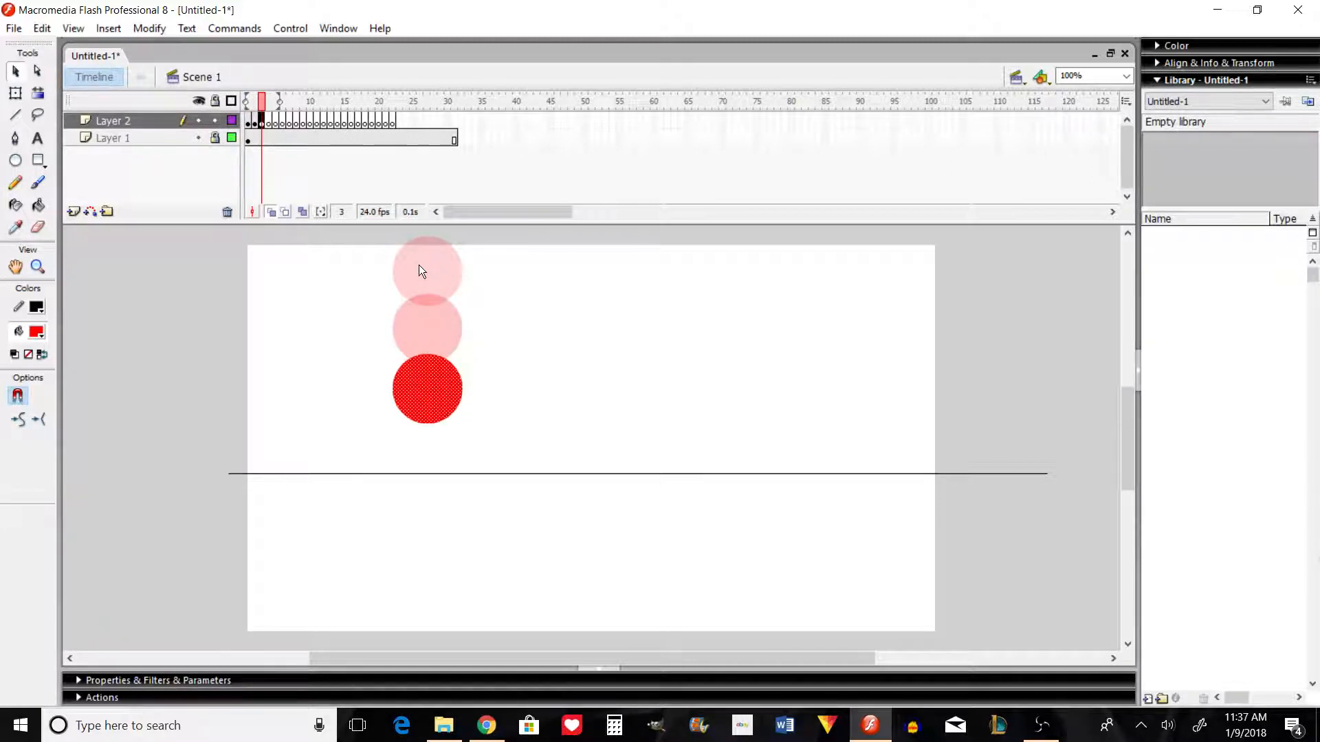
pyautogui.press('.')
pyautogui.press('F6')
pyautogui.hotkey('shift', 'Down')
pyautogui.hotkey('shift', 'Down')
pyautogui.hotkey('shift', 'Down')
pyautogui.hotkey('shift', 'Down')
pyautogui.hotkey('shift', 'Down')
pyautogui.hotkey('shift', 'Down')
pyautogui.hotkey('shift', 'Down')
pyautogui.hotkey('shift', 'Down')
pyautogui.hotkey('shift', 'Down')
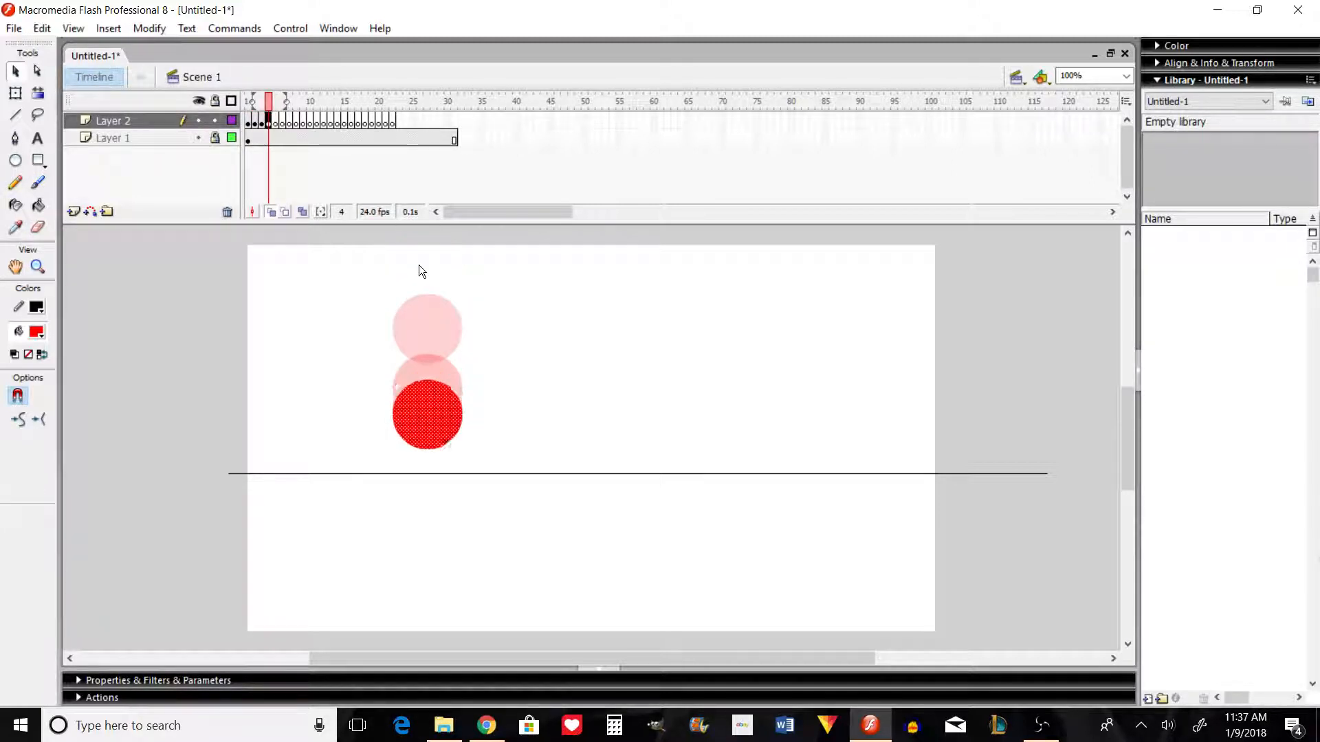
# Step: Add the circle to frame 5, lowered so that almost all of it lies beneath the ground line
pyautogui.press('.')
pyautogui.press('F6')
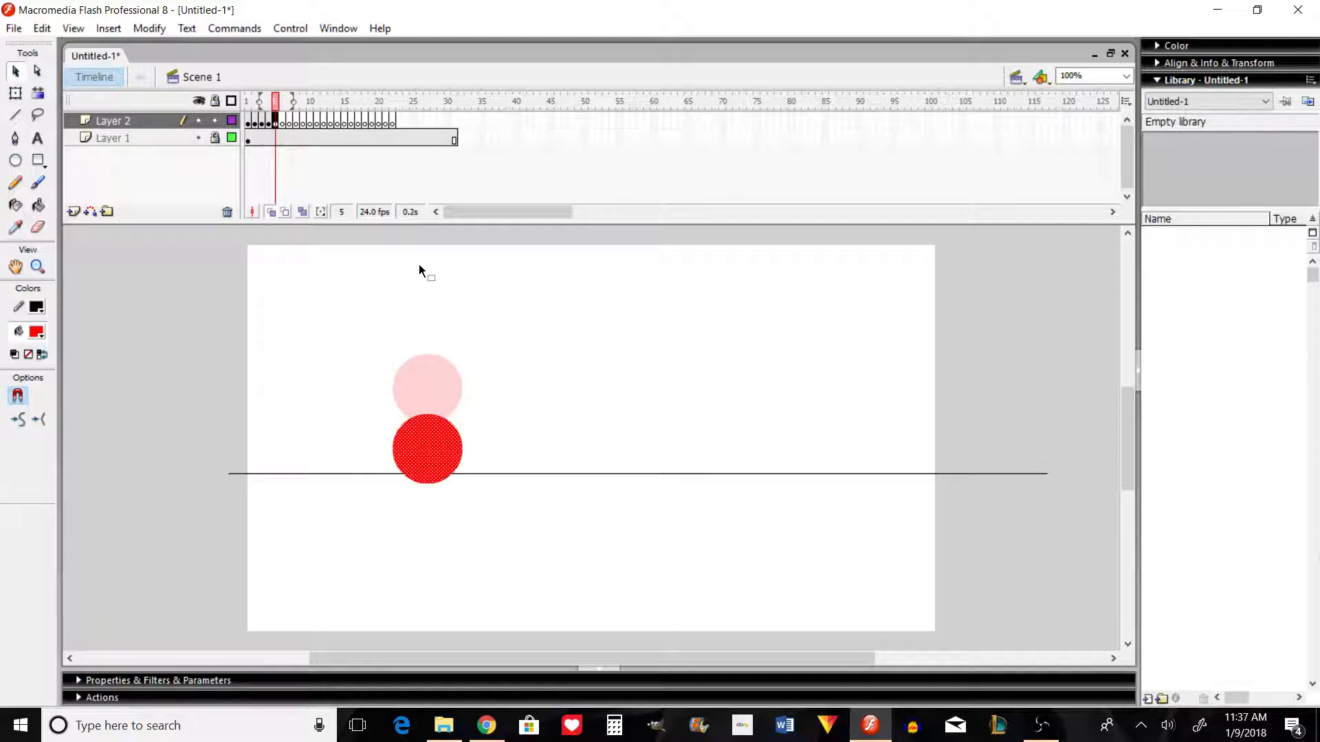
pyautogui.hotkey('shift', 'Down')
pyautogui.hotkey('shift', 'Down')
pyautogui.hotkey('shift', 'Down')
pyautogui.hotkey('shift', 'Down')
pyautogui.hotkey('shift', 'Down')
pyautogui.hotkey('shift', 'Down')
pyautogui.hotkey('shift', 'Down')
pyautogui.hotkey('shift', 'Down')
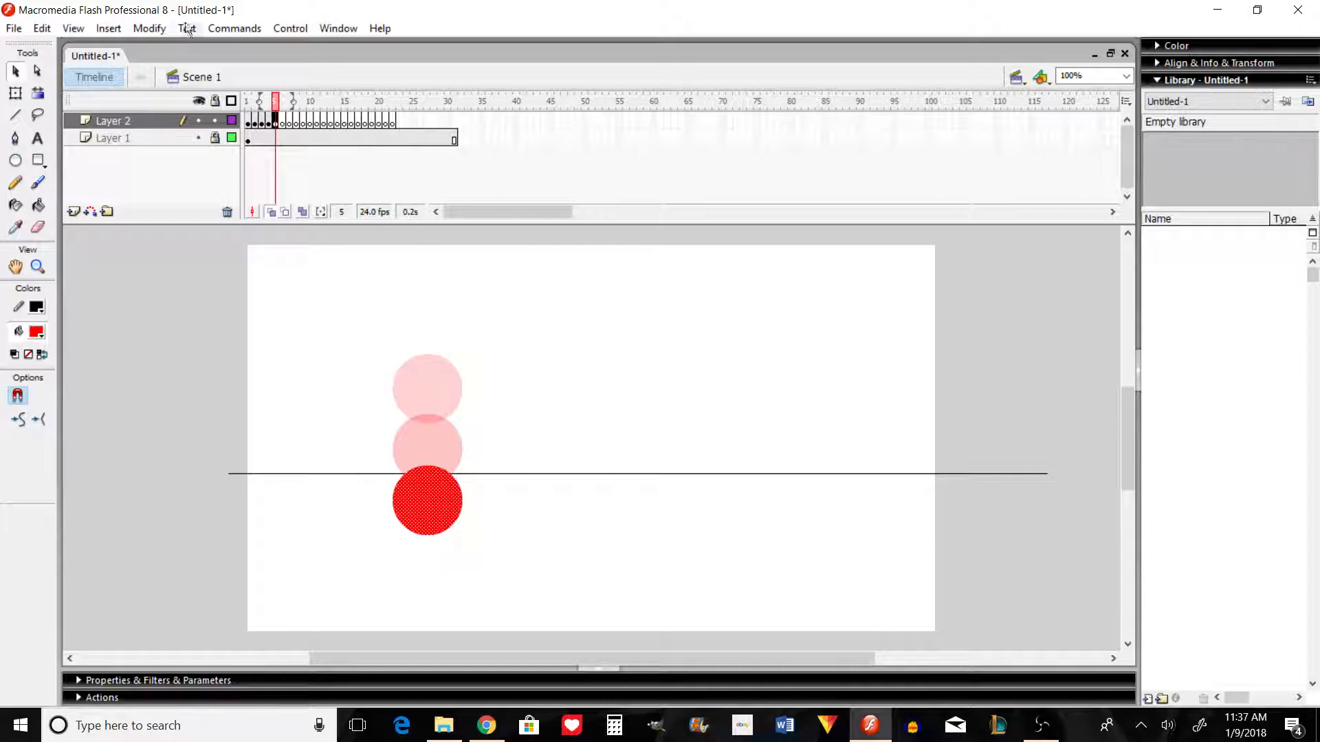
# Step: Shift the blank keyframes after frame 5 to start at frame 15, then test the movie and close the preview
pyautogui.moveTo(282, 122); pyautogui.dragTo(373, 124)
pyautogui.hotkey('ctrl', 'Return')
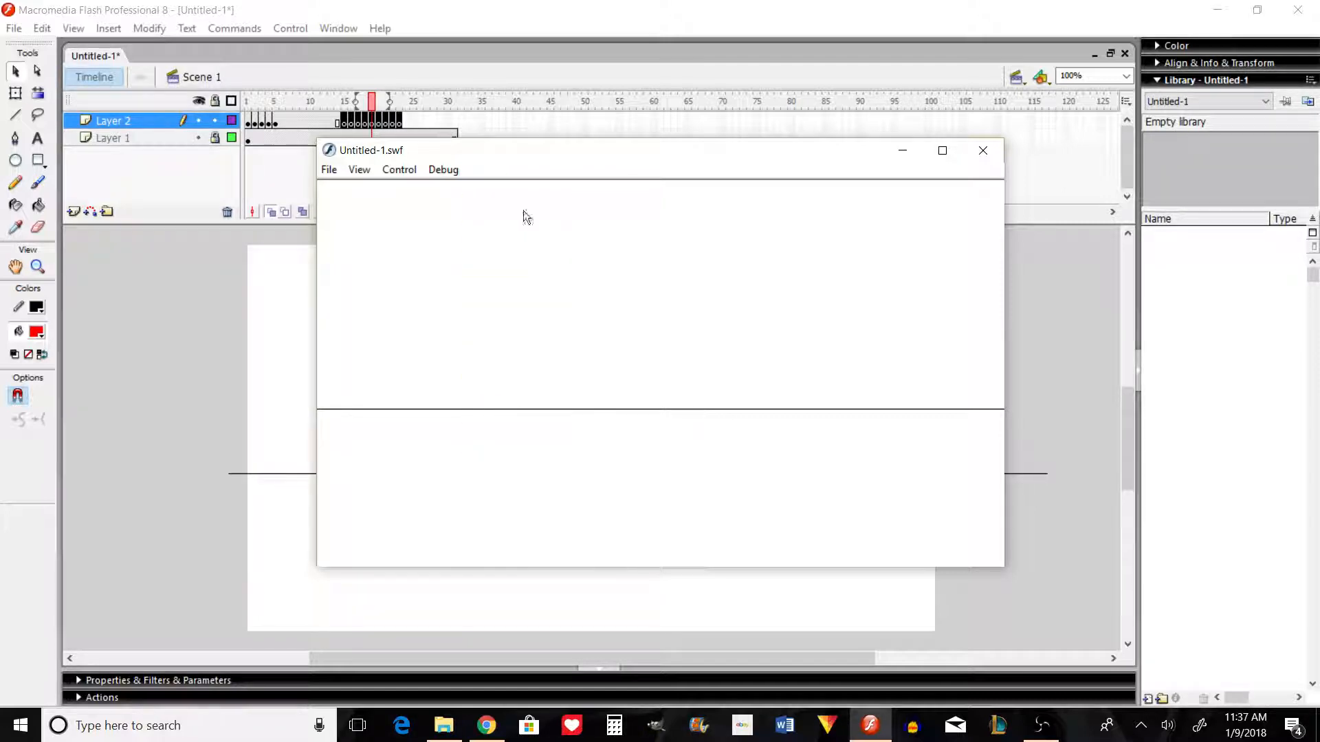
pyautogui.click(982, 151)
# Step: Convert the held frames up to 14 to blank keyframes, clear the circle from frames 2 to 5 and return to frame 1
pyautogui.moveTo(338, 121); pyautogui.dragTo(257, 122)
pyautogui.rightClick(257, 122)
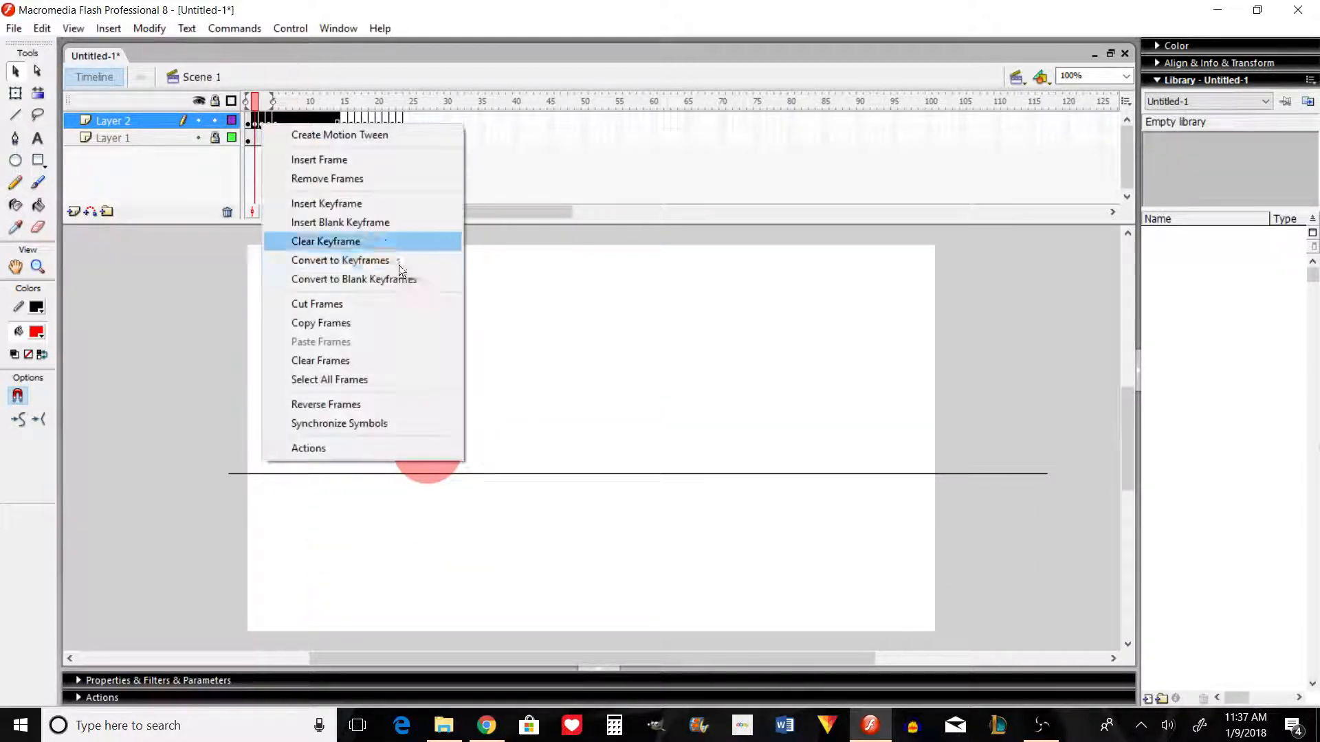
pyautogui.click(344, 279)
pyautogui.click(275, 119)
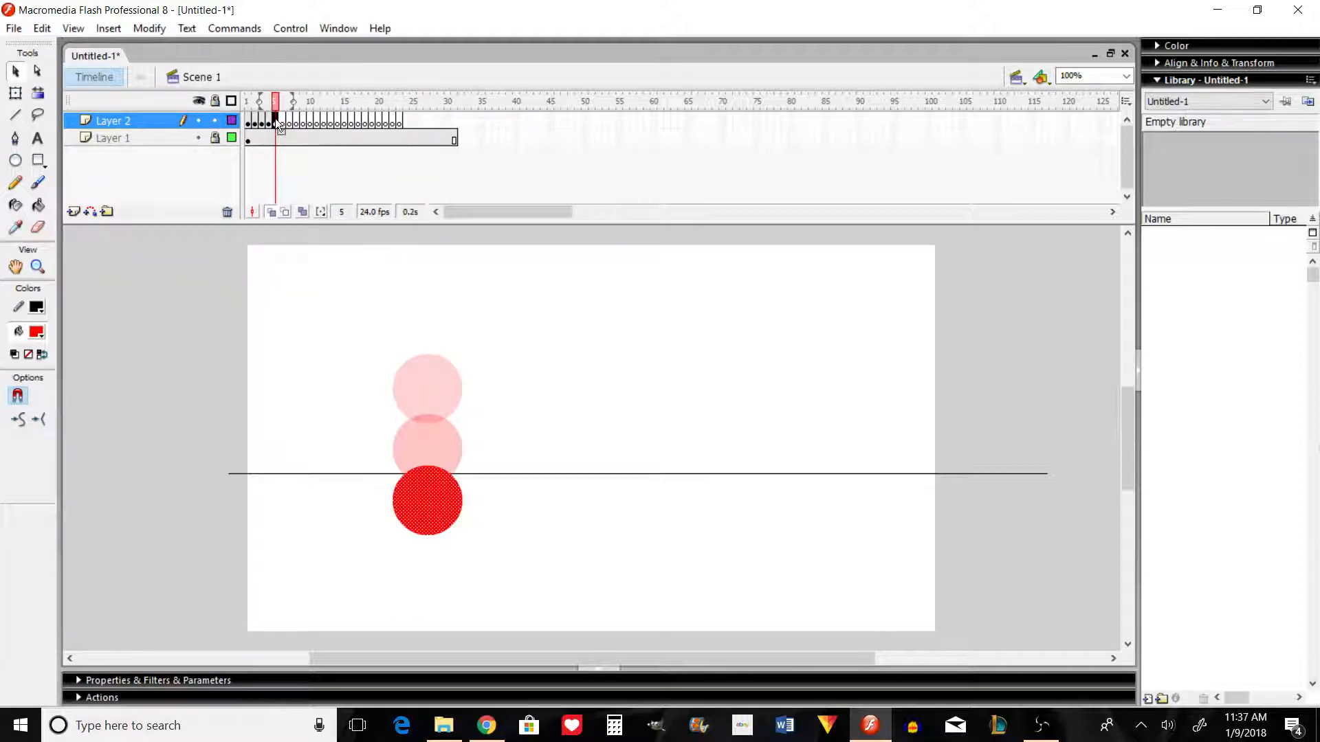
pyautogui.press('Delete')
pyautogui.moveTo(275, 118); pyautogui.dragTo(260, 132)
pyautogui.click(250, 121)
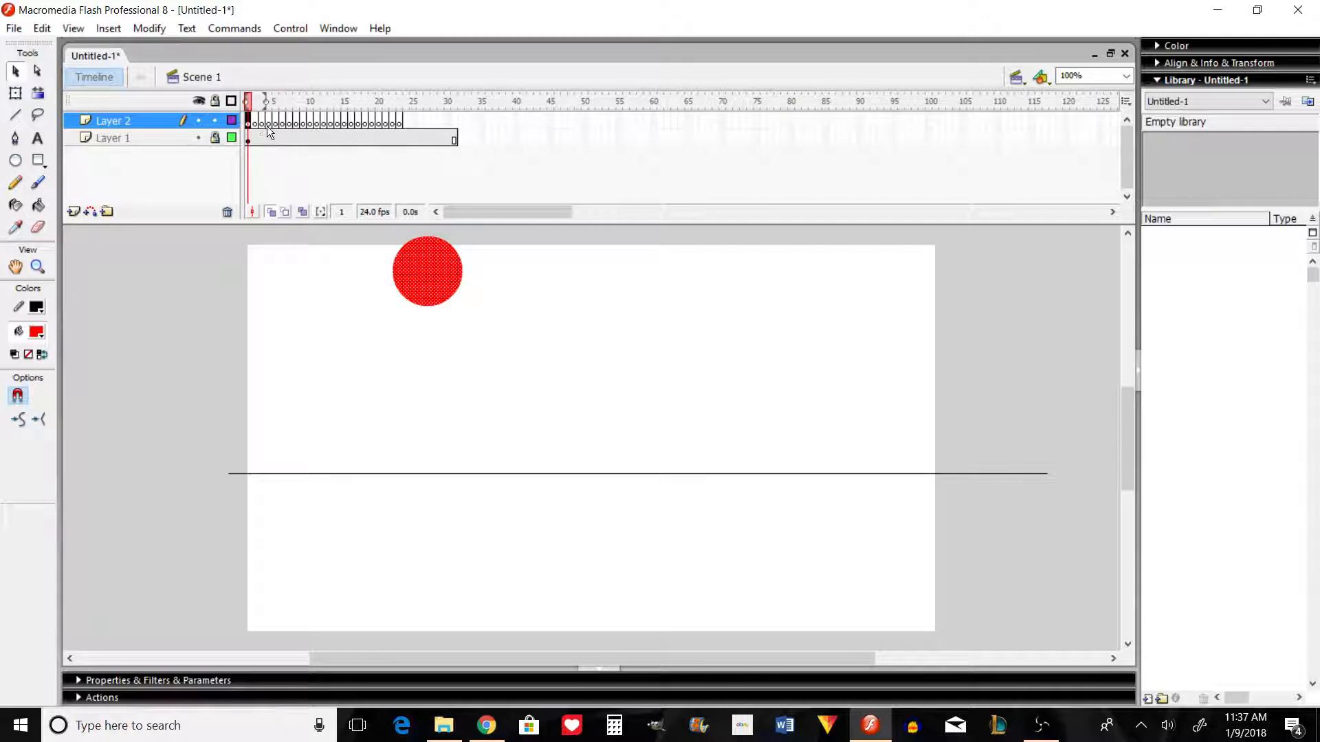
# Step: Add the circle to frames 2 and 3, lowering it slightly in frame 2 and about twice as far in frame 3
pyautogui.press('F6')
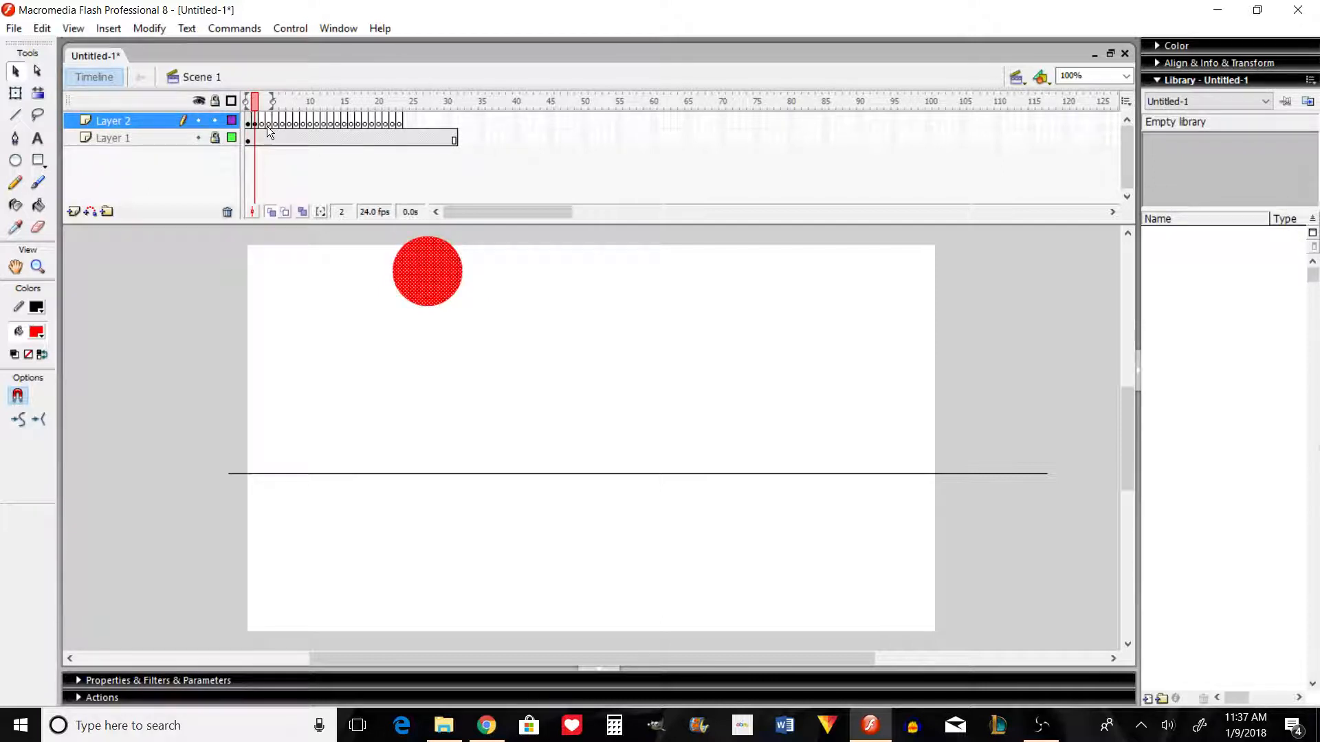
pyautogui.hotkey('shift', 'Down')
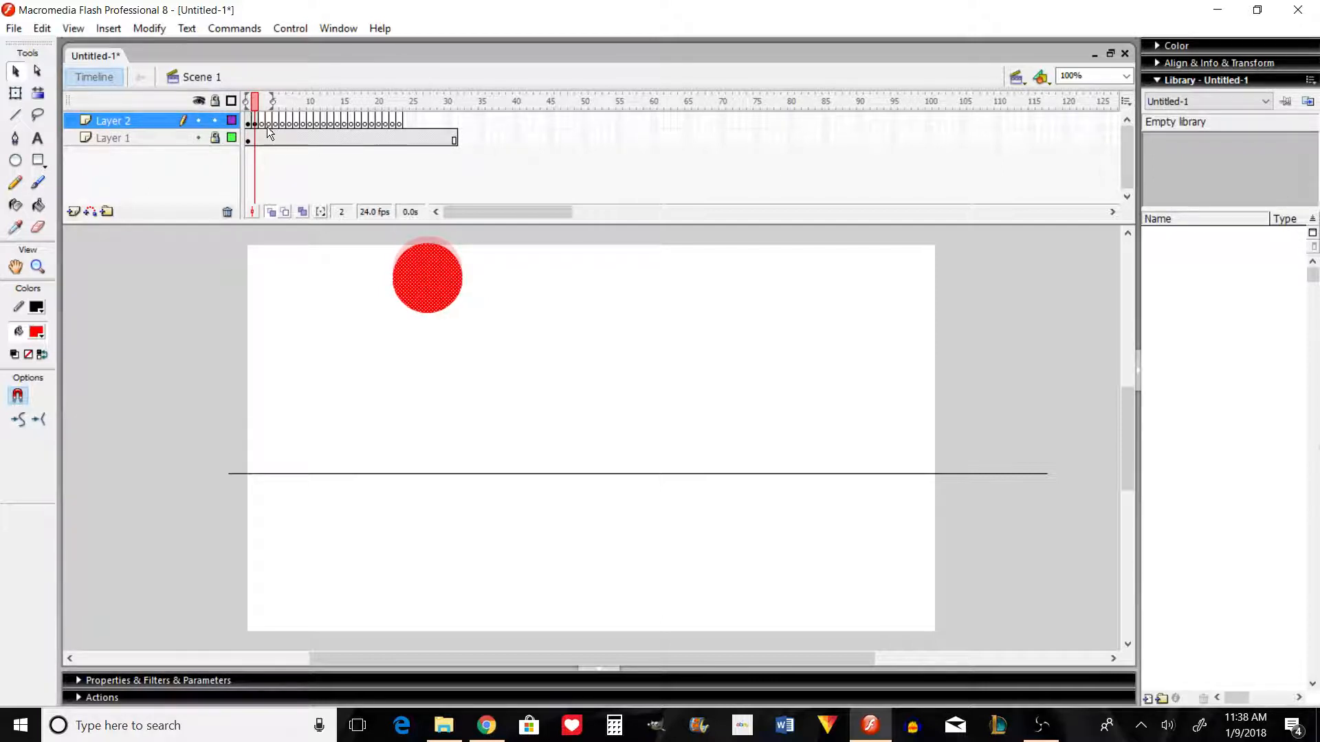
pyautogui.press('F6')
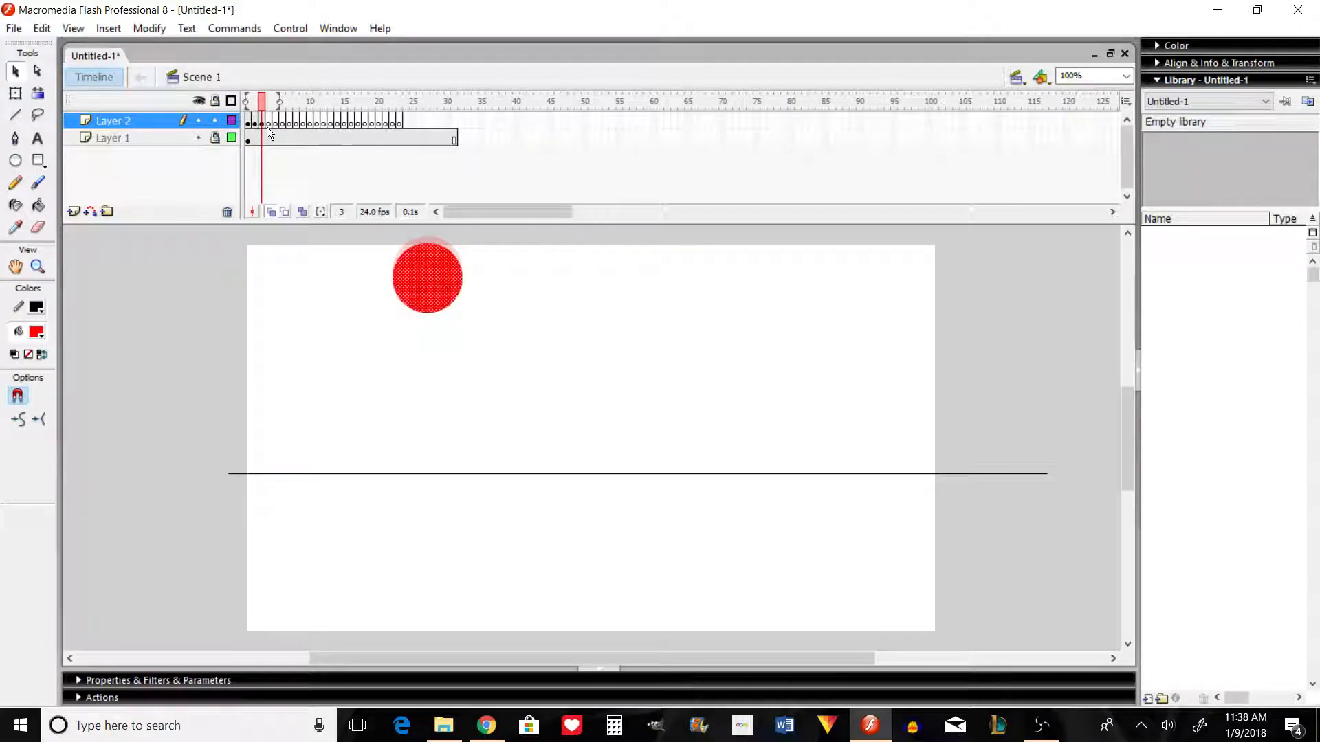
pyautogui.hotkey('shift', 'Down')
pyautogui.hotkey('shift', 'Down')
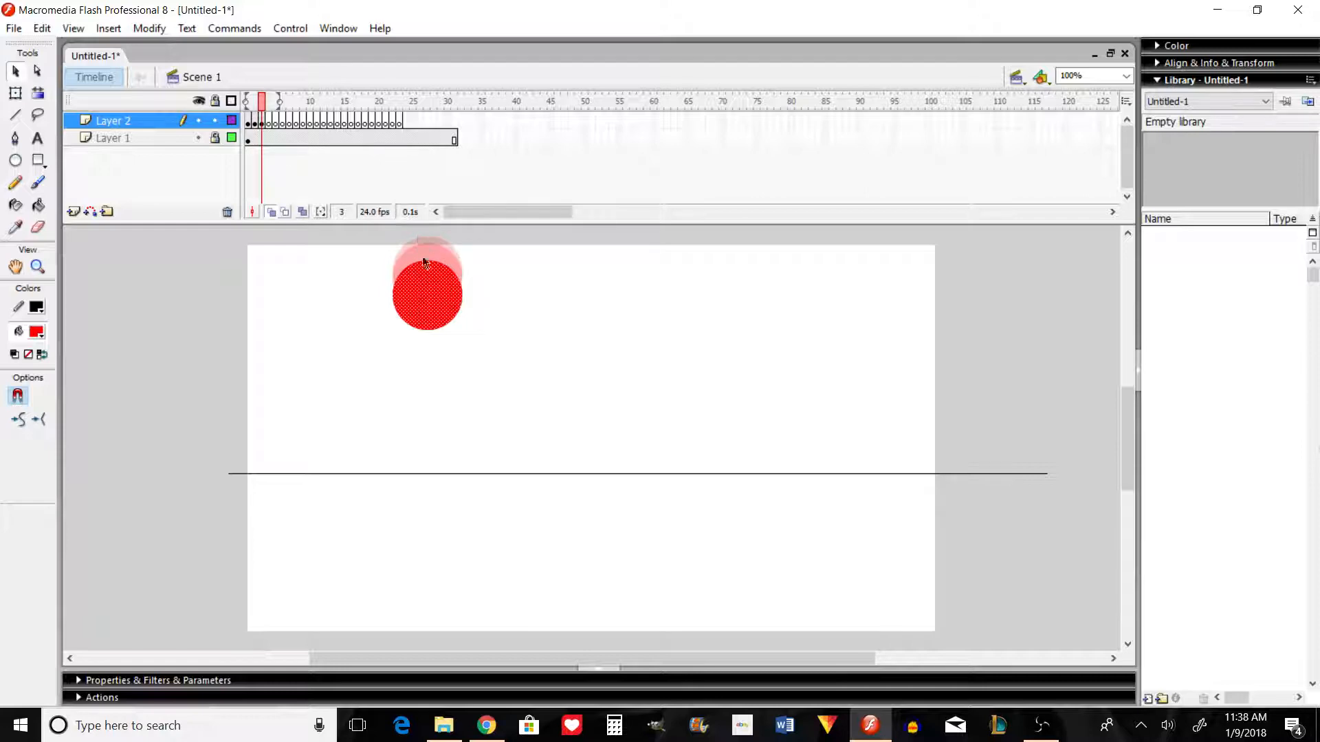
# Step: Add the circle to frame 4, lowered by a larger gap than before so it overlaps only the bottom of frame 3's circle
pyautogui.click(265, 120)
pyautogui.click(268, 119)
pyautogui.hotkey('ctrl', 'shift', 'v')
pyautogui.hotkey('shift', 'Down')
pyautogui.hotkey('shift', 'Down')
pyautogui.hotkey('shift', 'Down')
pyautogui.hotkey('shift', 'Down')
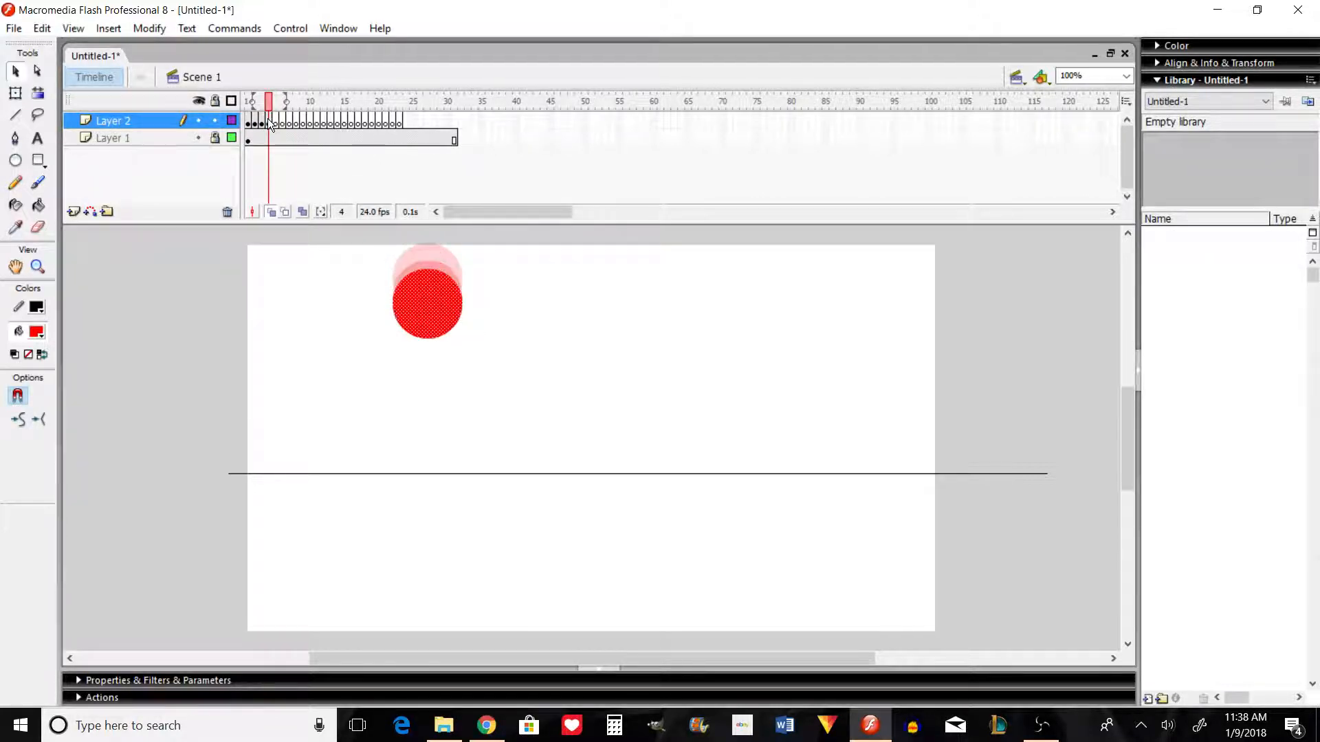
pyautogui.press('Down')
pyautogui.press('Down')
pyautogui.press('Down')
pyautogui.press('Down')
pyautogui.press('Down')
pyautogui.press('Down')
pyautogui.press('Down')
pyautogui.press('Down')
pyautogui.press('Down')
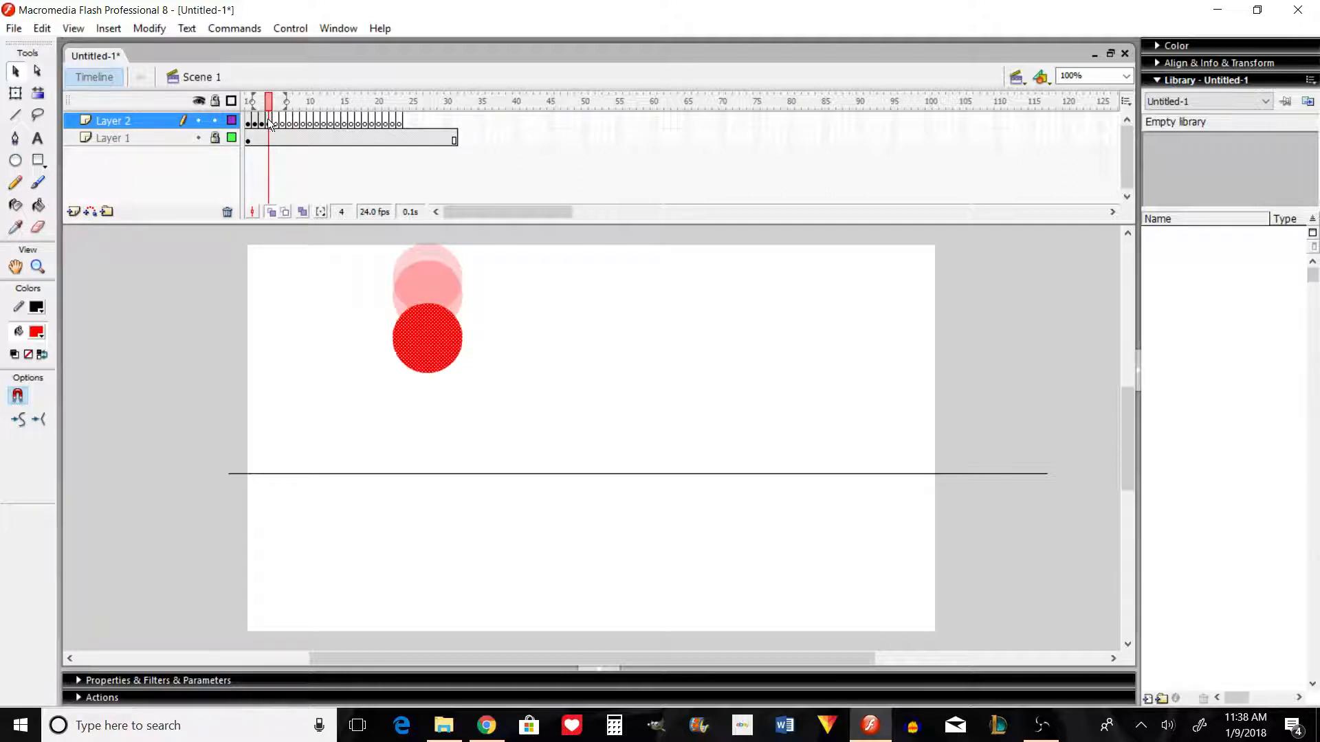
# Step: Add the circle to frame 5 with still wider spacing, overlapping only the lower edge of frame 4's circle
pyautogui.press('F7')
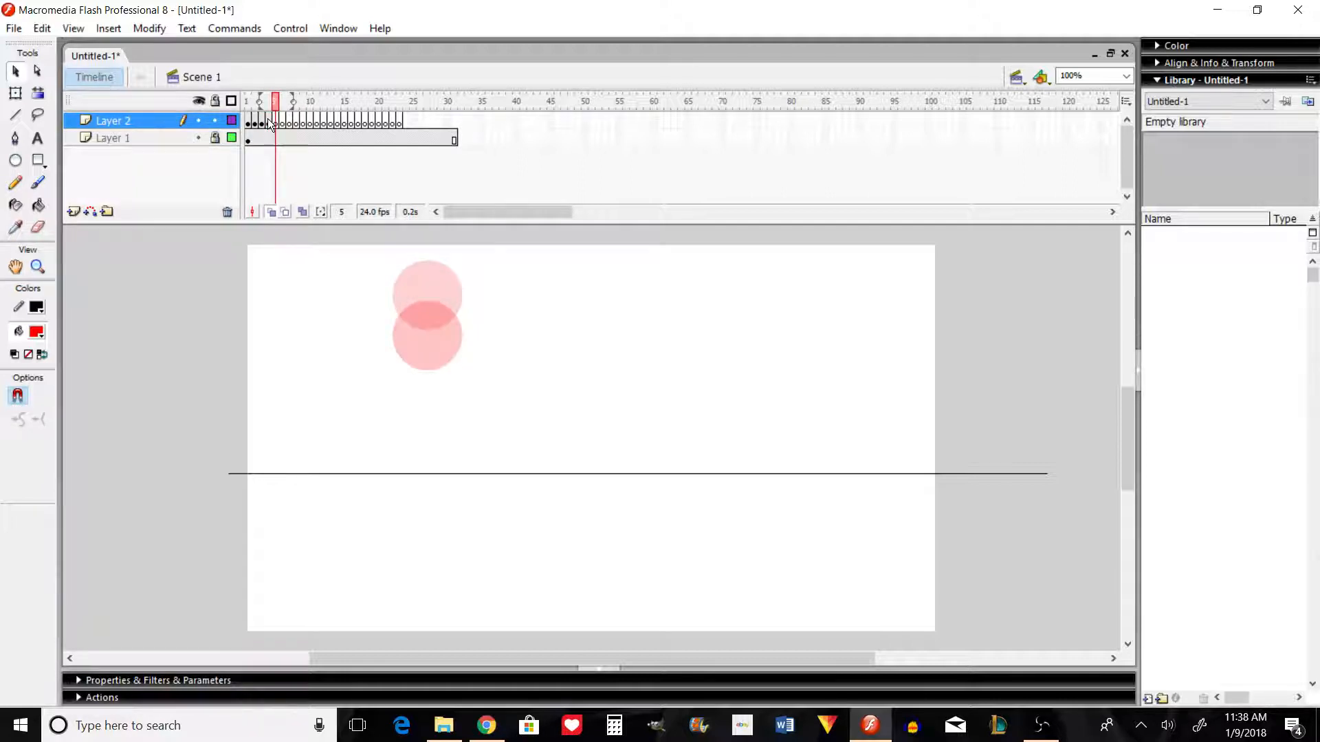
pyautogui.hotkey('ctrl', 'shift', 'v')
pyautogui.hotkey('shift', 'Down')
pyautogui.hotkey('shift', 'Down')
pyautogui.hotkey('shift', 'Down')
pyautogui.hotkey('shift', 'Down')
pyautogui.hotkey('shift', 'Down')
pyautogui.hotkey('shift', 'Down')
pyautogui.hotkey('shift', 'Down')
pyautogui.hotkey('shift', 'Down')
pyautogui.hotkey('shift', 'Down')
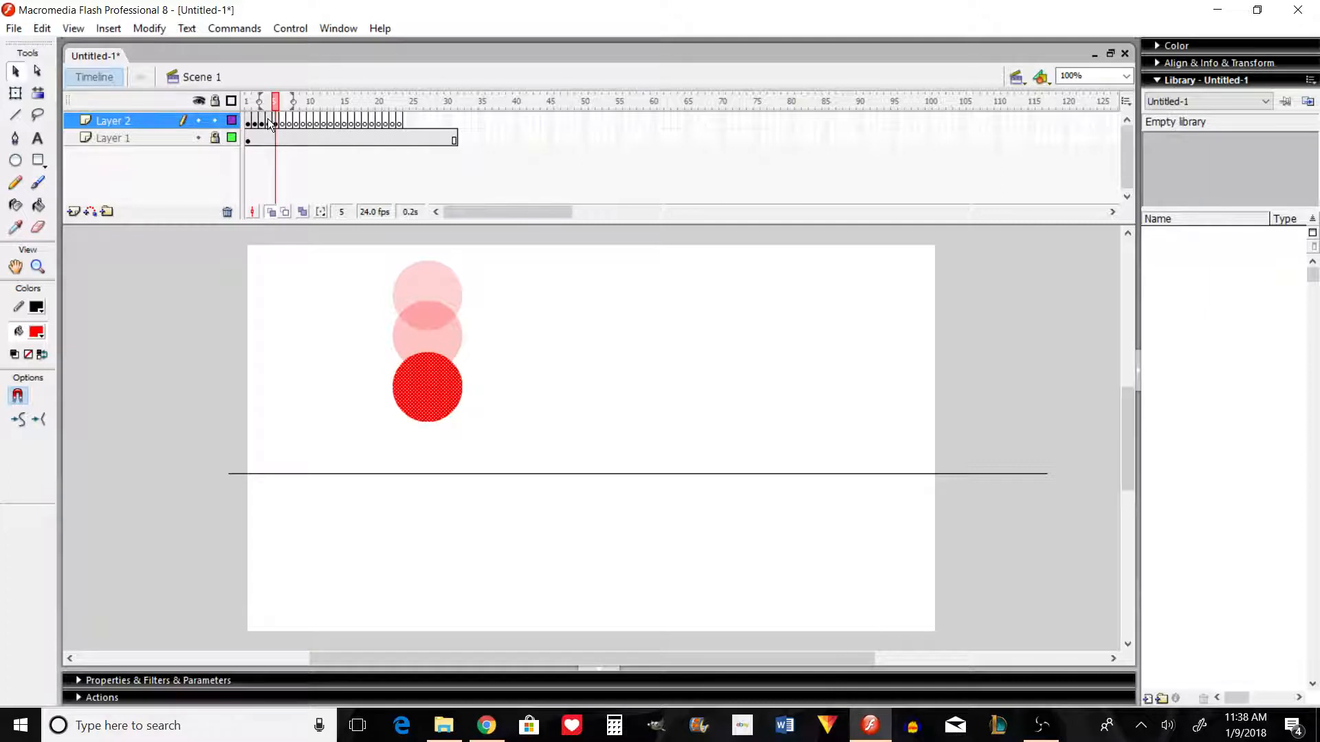
# Step: Add the circle to frame 6, lowered by about one full diameter so it straddles the ground line
pyautogui.press('F7')
pyautogui.hotkey('ctrl', 'shift', 'v')
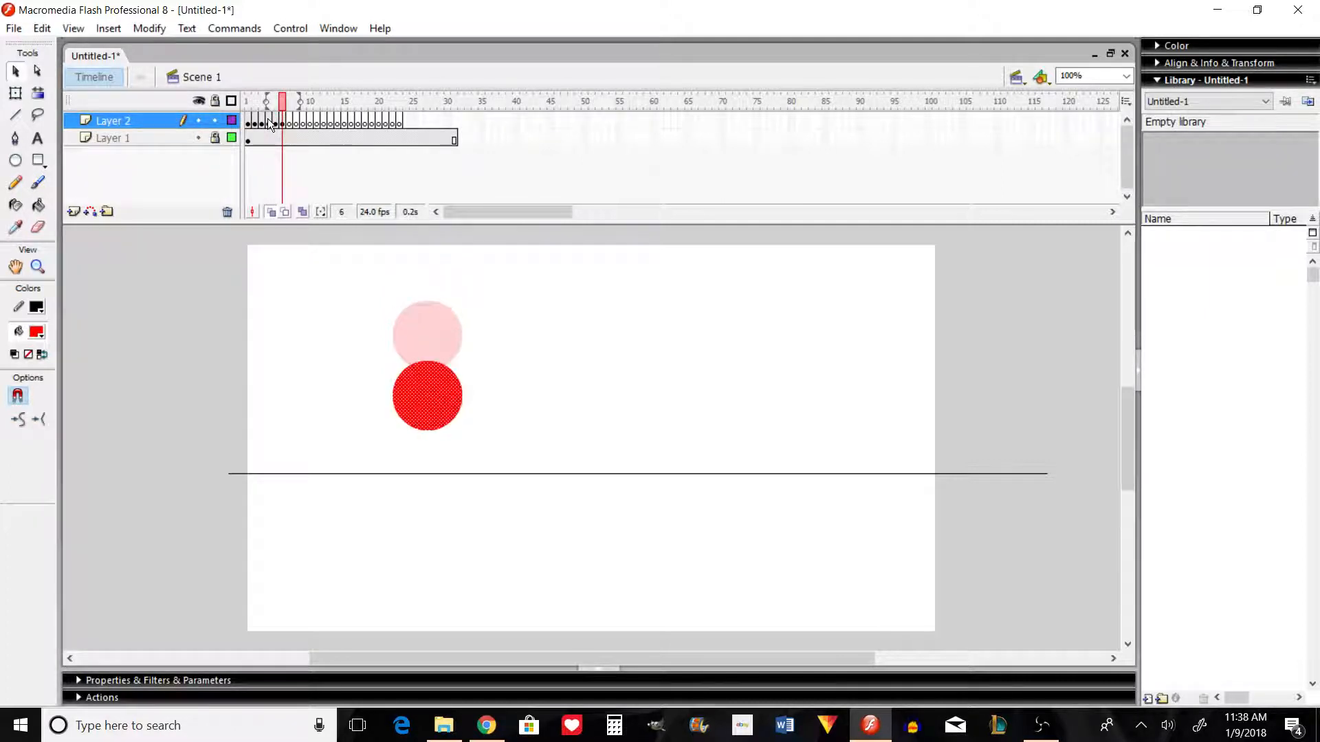
pyautogui.hotkey('shift', 'Down')
pyautogui.hotkey('shift', 'Down')
pyautogui.hotkey('shift', 'Down')
pyautogui.hotkey('shift', 'Down')
pyautogui.hotkey('shift', 'Down')
pyautogui.hotkey('shift', 'Down')
pyautogui.hotkey('shift', 'Down')
pyautogui.hotkey('shift', 'Down')
pyautogui.hotkey('shift', 'Down')
pyautogui.hotkey('shift', 'Down')
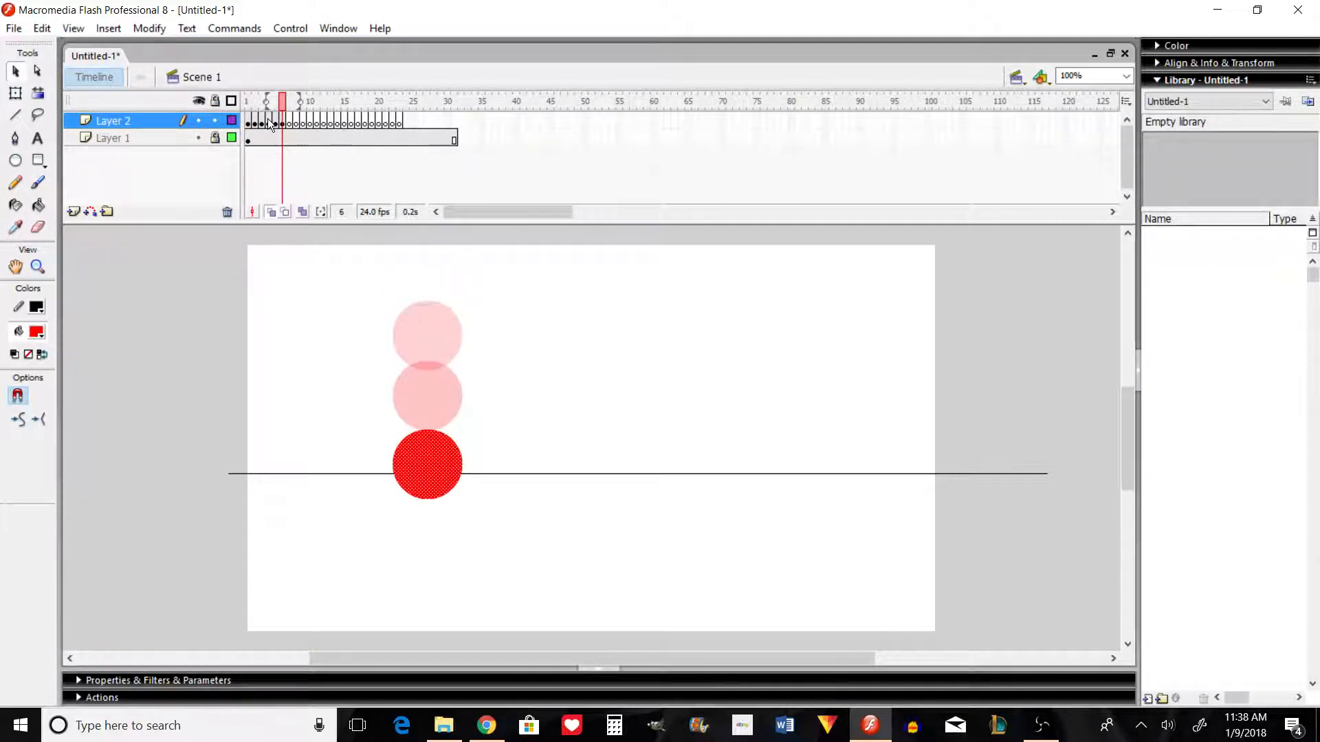
# Step: Add the circle to frame 7 sunk mostly below the ground line, and squash it slightly by lowering its top edge
pyautogui.press('F7')
pyautogui.hotkey('ctrl', 'shift', 'v')
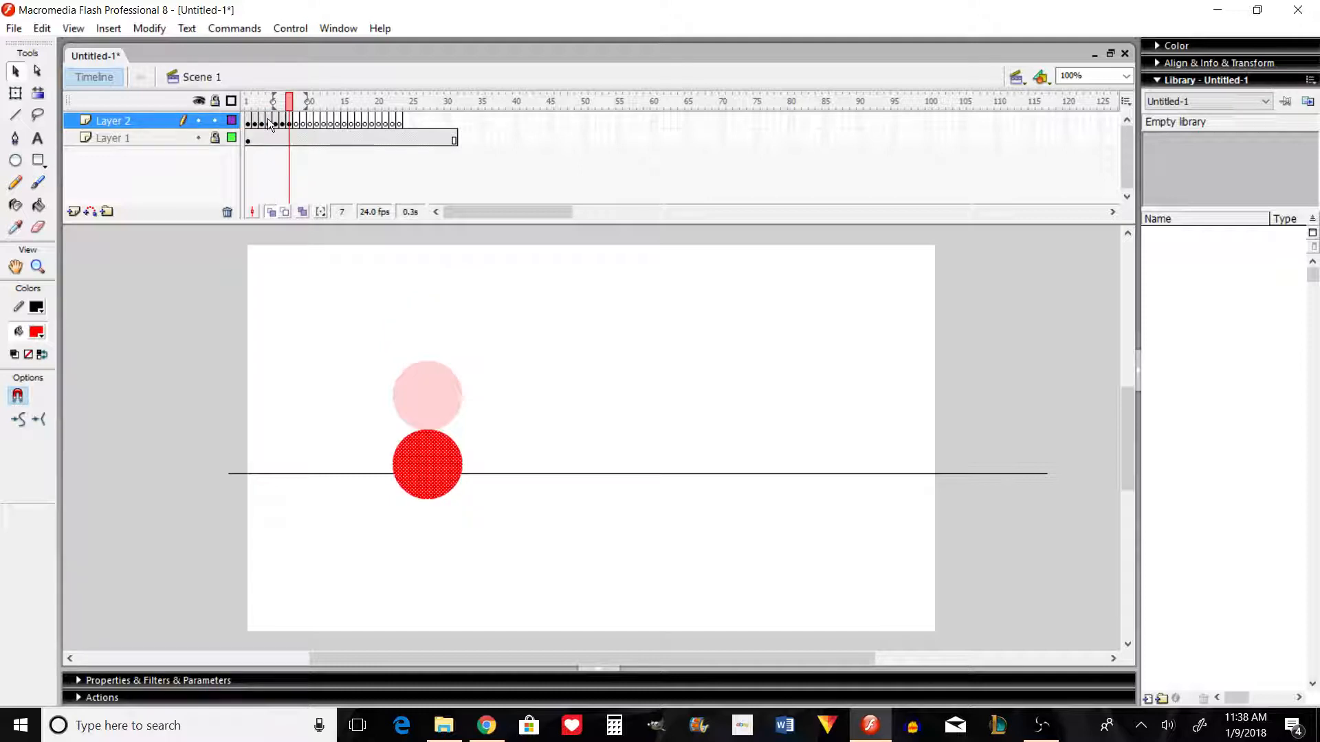
pyautogui.hotkey('shift', 'Down')
pyautogui.hotkey('shift', 'Down')
pyautogui.hotkey('shift', 'Down')
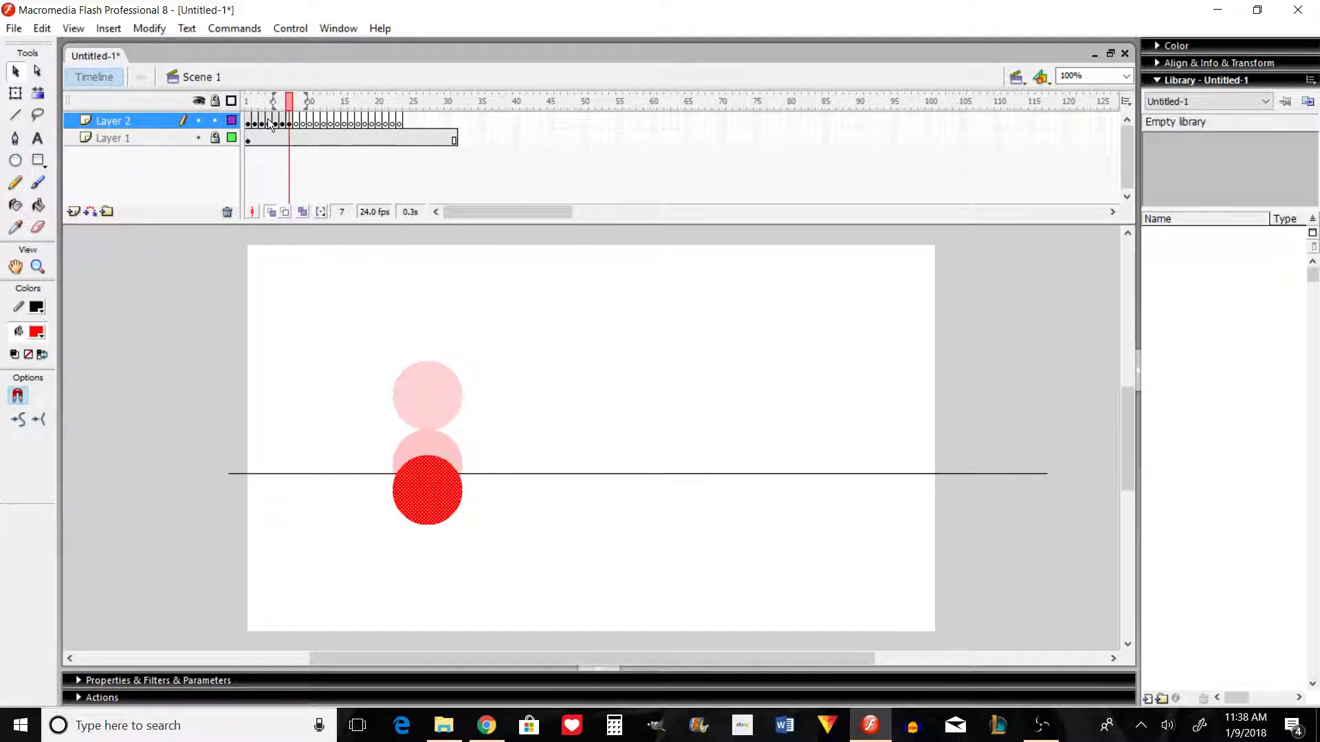
pyautogui.click(15, 94)
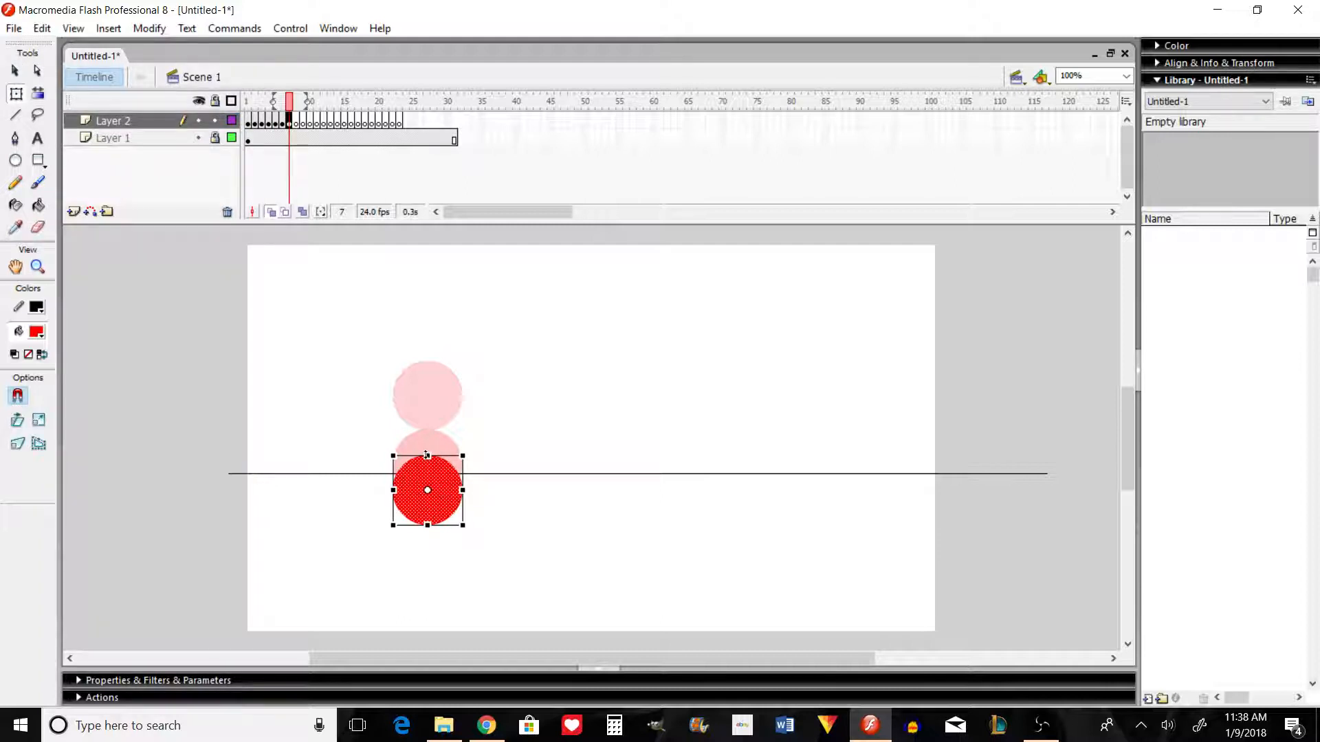
pyautogui.moveTo(426, 454); pyautogui.dragTo(427, 462)
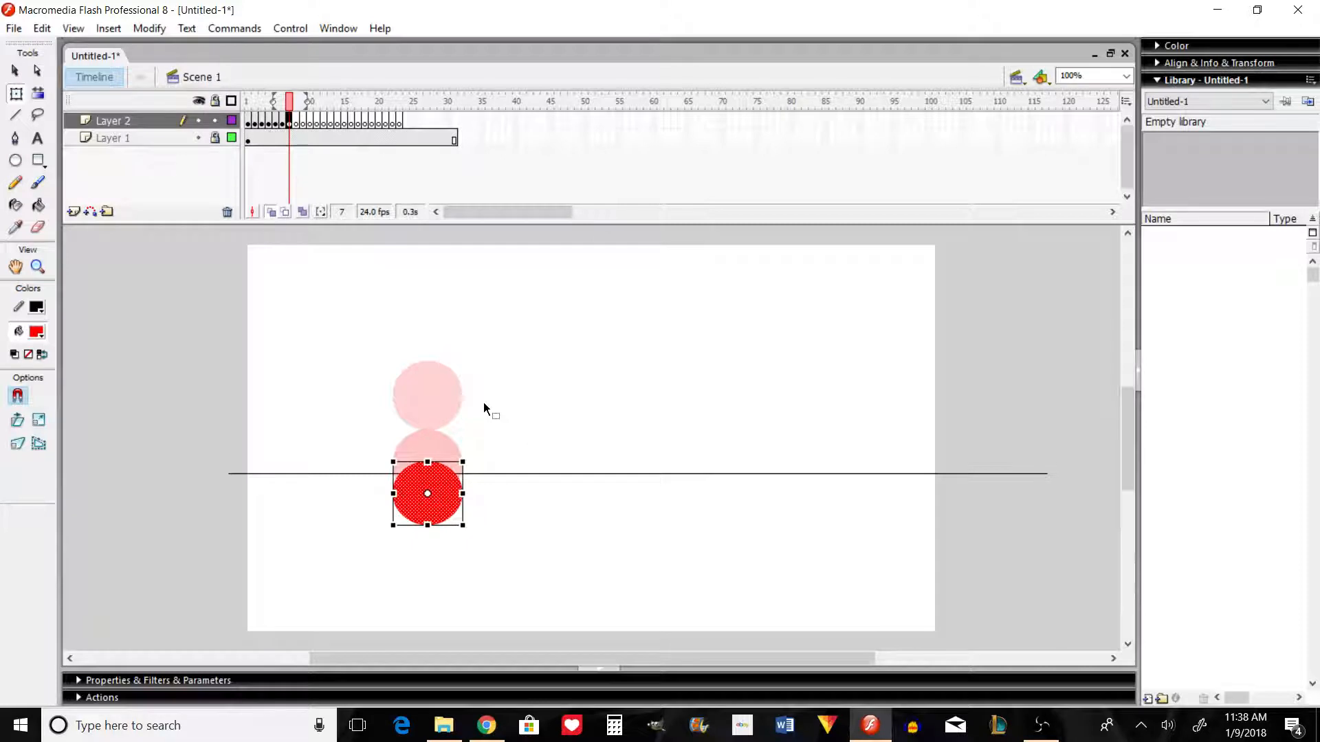
pyautogui.press('.')
pyautogui.hotkey('ctrl', 'shift', 'v')
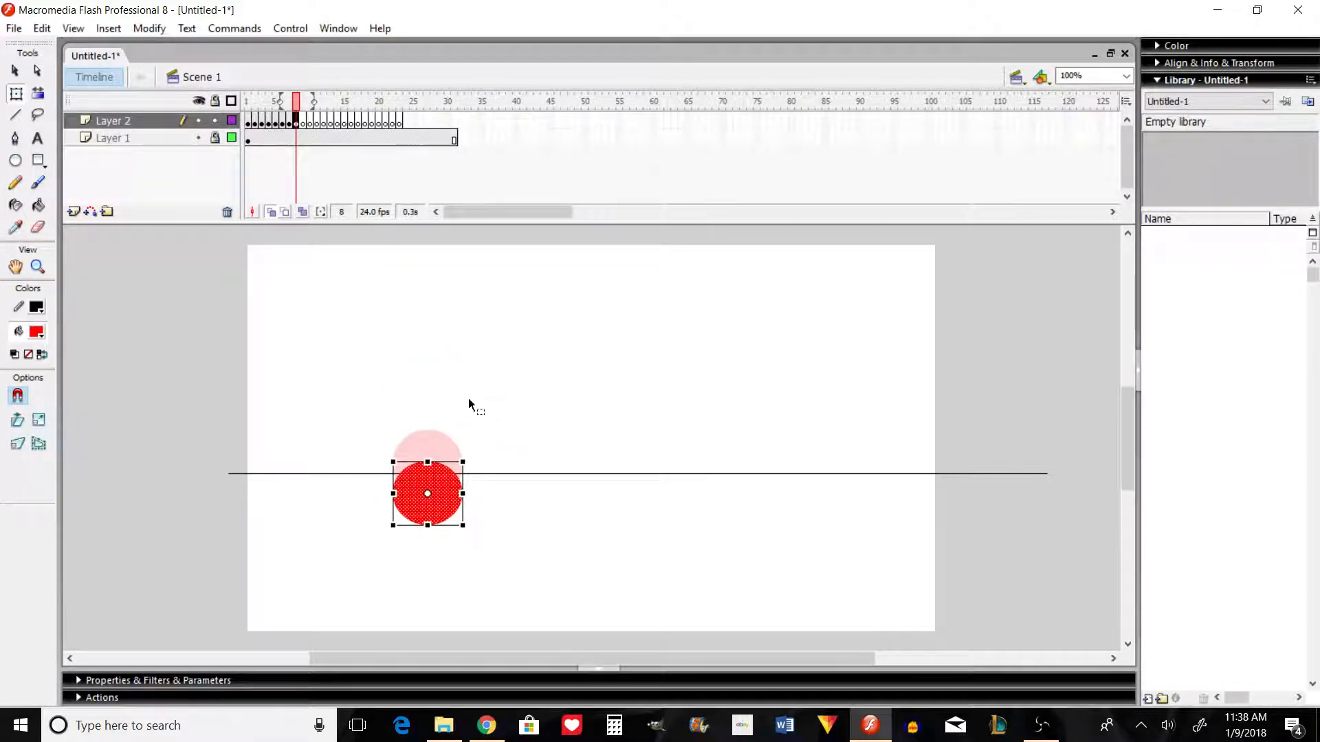
pyautogui.press('Delete')
# Step: Copy the unsquashed circle from frame 6 into frame 8, lowered to sit between the circles of frames 6 and 7
pyautogui.press(',')
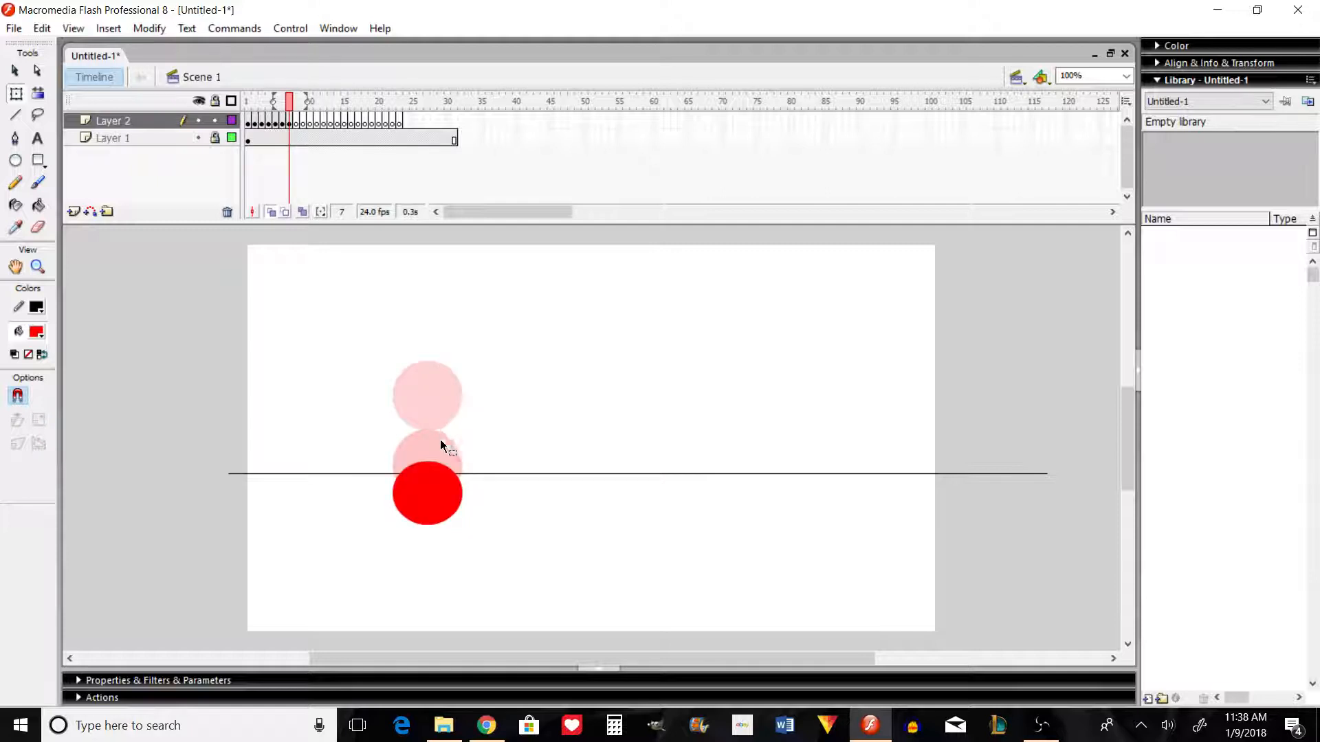
pyautogui.press(',')
pyautogui.click(437, 455)
pyautogui.press('.')
pyautogui.press('.')
pyautogui.hotkey('ctrl', 'shift', 'v')
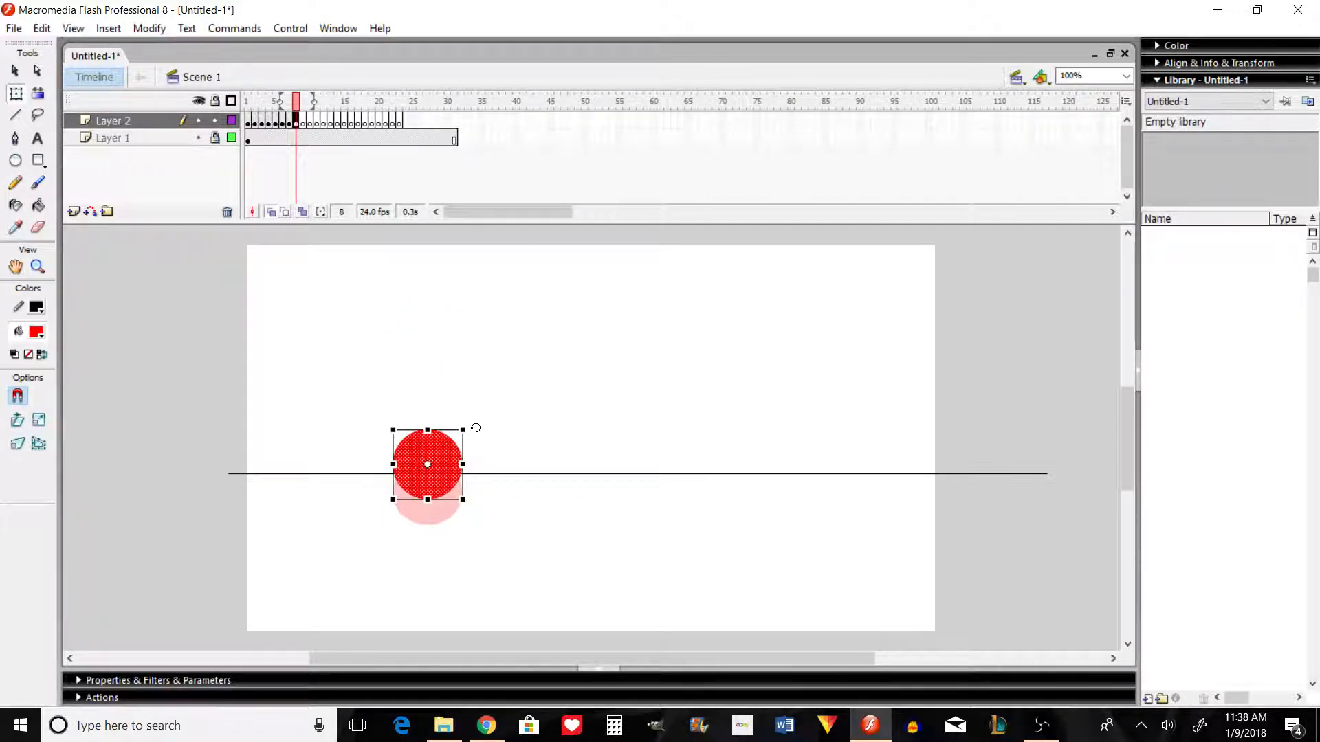
pyautogui.hotkey('shift', 'Down')
pyautogui.hotkey('shift', 'Down')
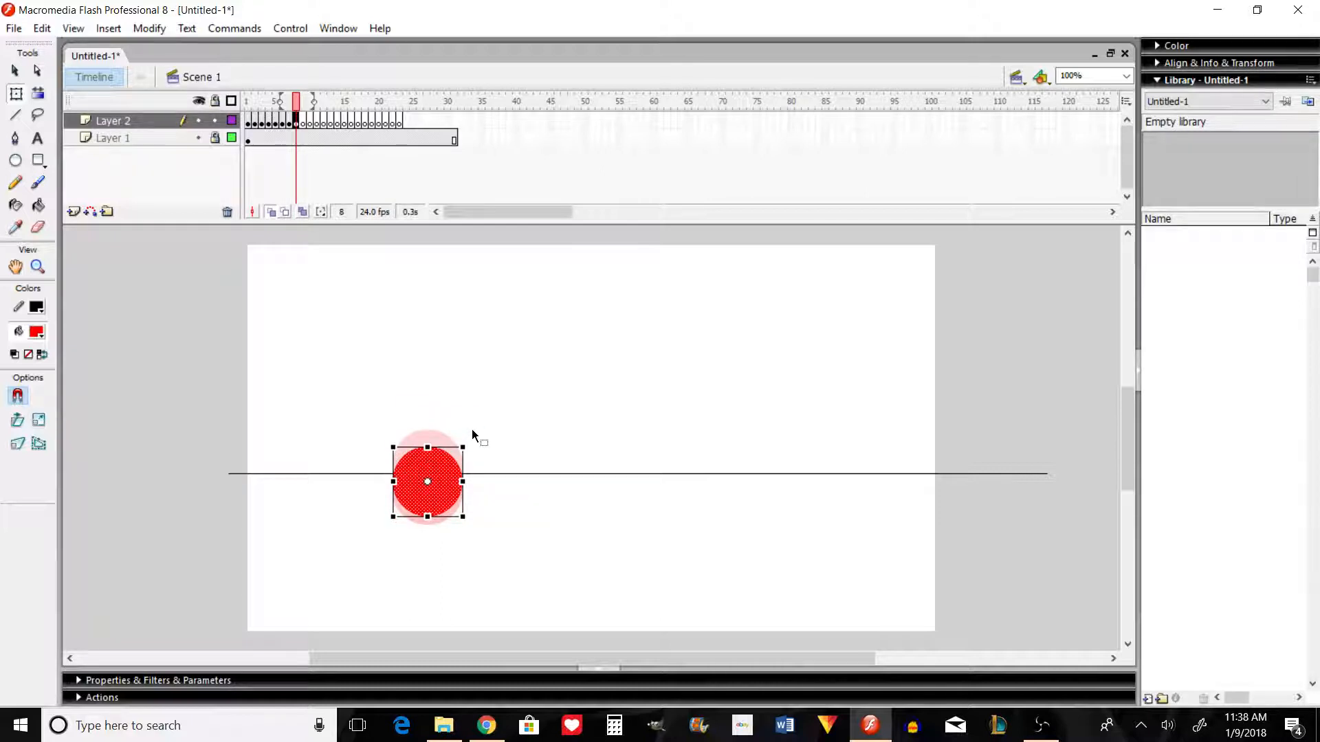
pyautogui.press('Return')
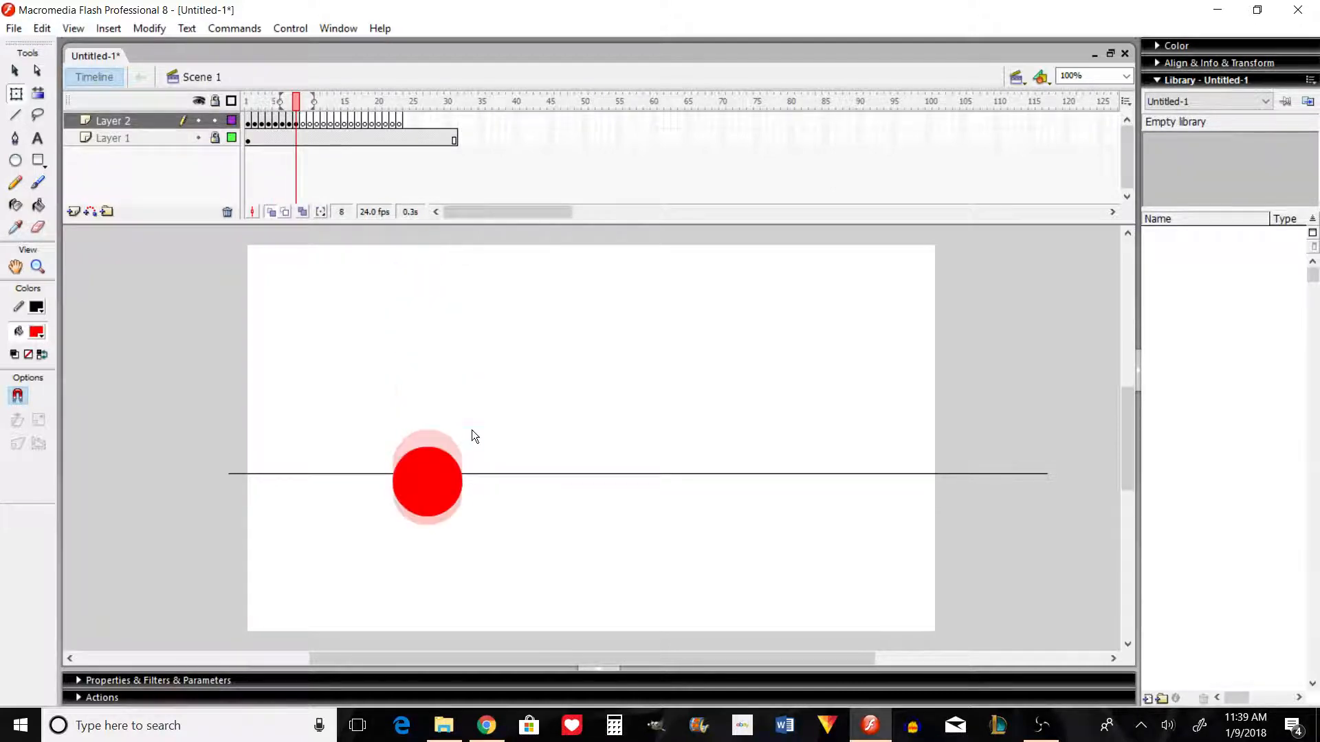
# Step: Copy frame 8's circle into frame 9, raised by about half a diameter so its lower edge stays just beneath the ground line
pyautogui.click(455, 475)
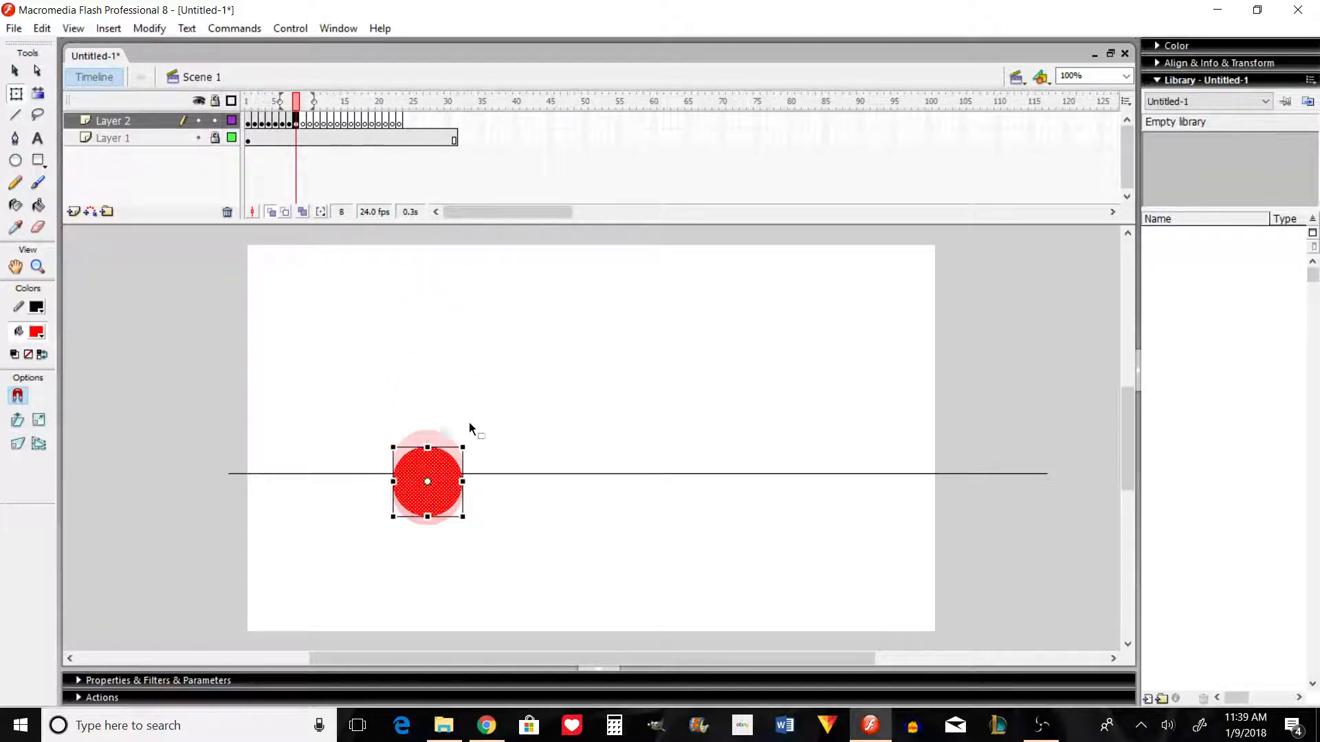
pyautogui.press('.')
pyautogui.hotkey('ctrl', 'shift', 'v')
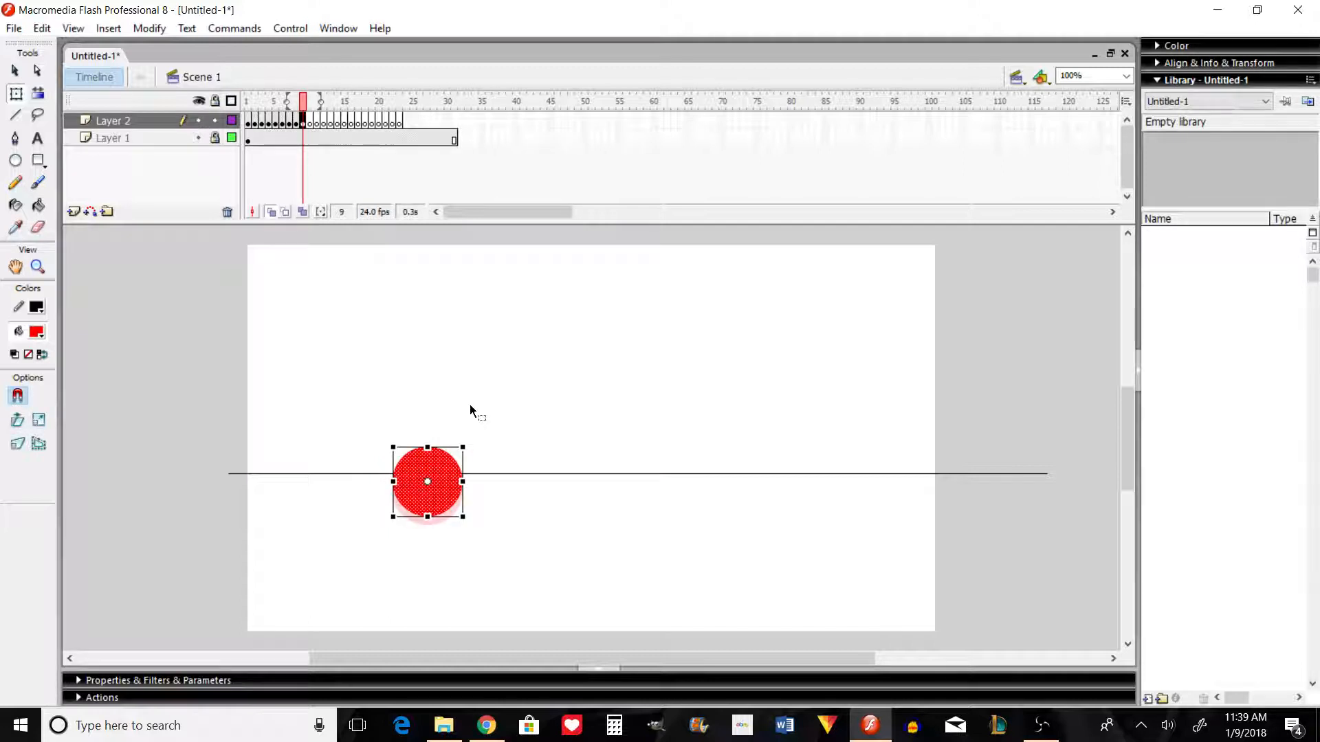
pyautogui.hotkey('shift', 'Up')
pyautogui.hotkey('shift', 'Up')
pyautogui.hotkey('shift', 'Up')
pyautogui.hotkey('shift', 'Up')
pyautogui.hotkey('shift', 'Up')
pyautogui.hotkey('shift', 'Up')
pyautogui.hotkey('shift', 'Up')
pyautogui.hotkey('shift', 'Up')
pyautogui.hotkey('shift', 'Up')
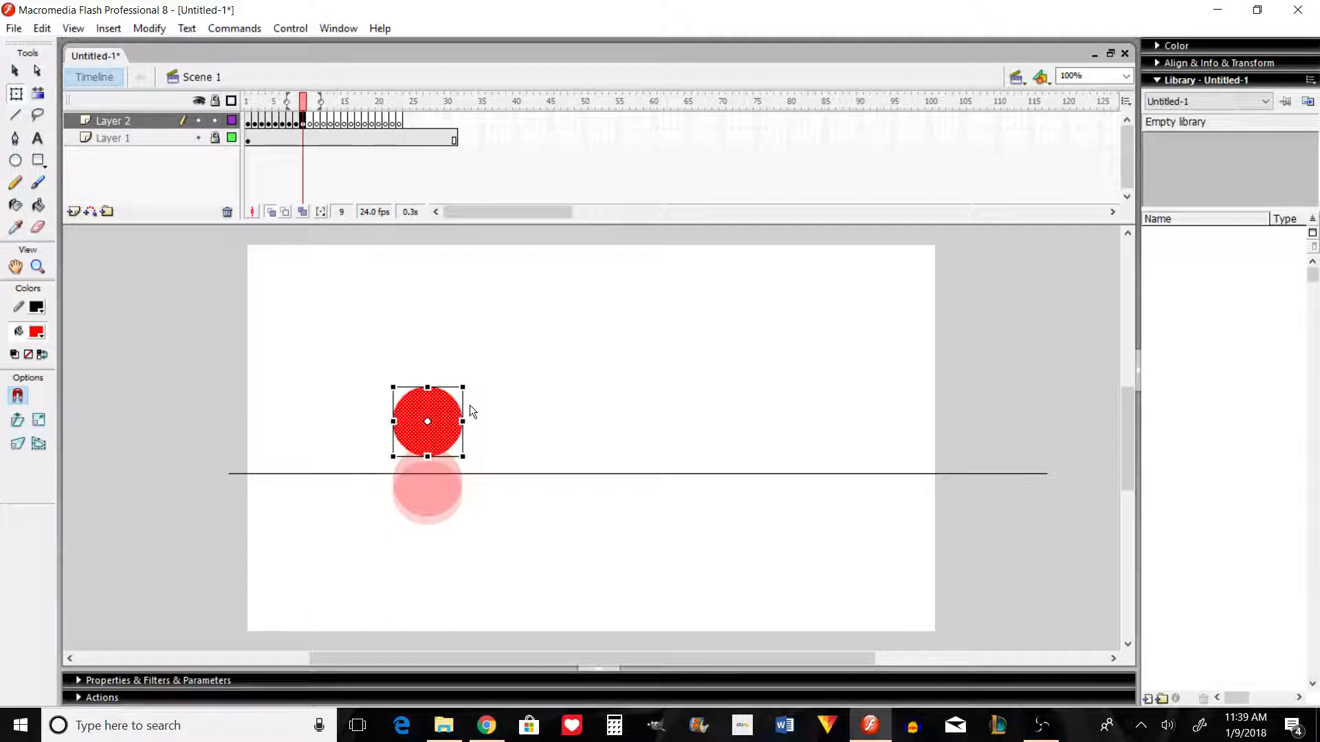
pyautogui.hotkey('shift', 'Down')
pyautogui.hotkey('shift', 'Down')
pyautogui.hotkey('shift', 'Down')
pyautogui.hotkey('shift', 'Down')
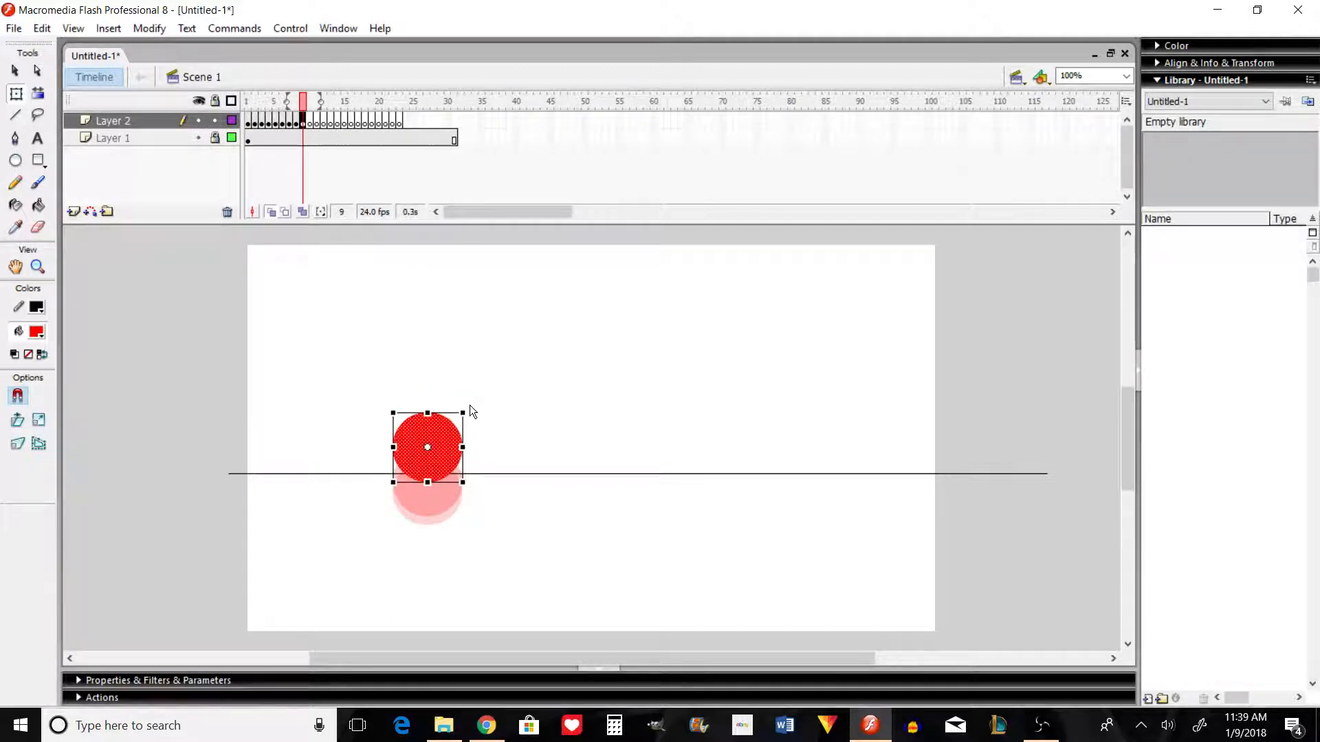
# Step: Add the circle to frame 10, raised clear of the ground line by a little more than half a diameter
pyautogui.press('F7')
pyautogui.hotkey('ctrl', 'shift', 'v')
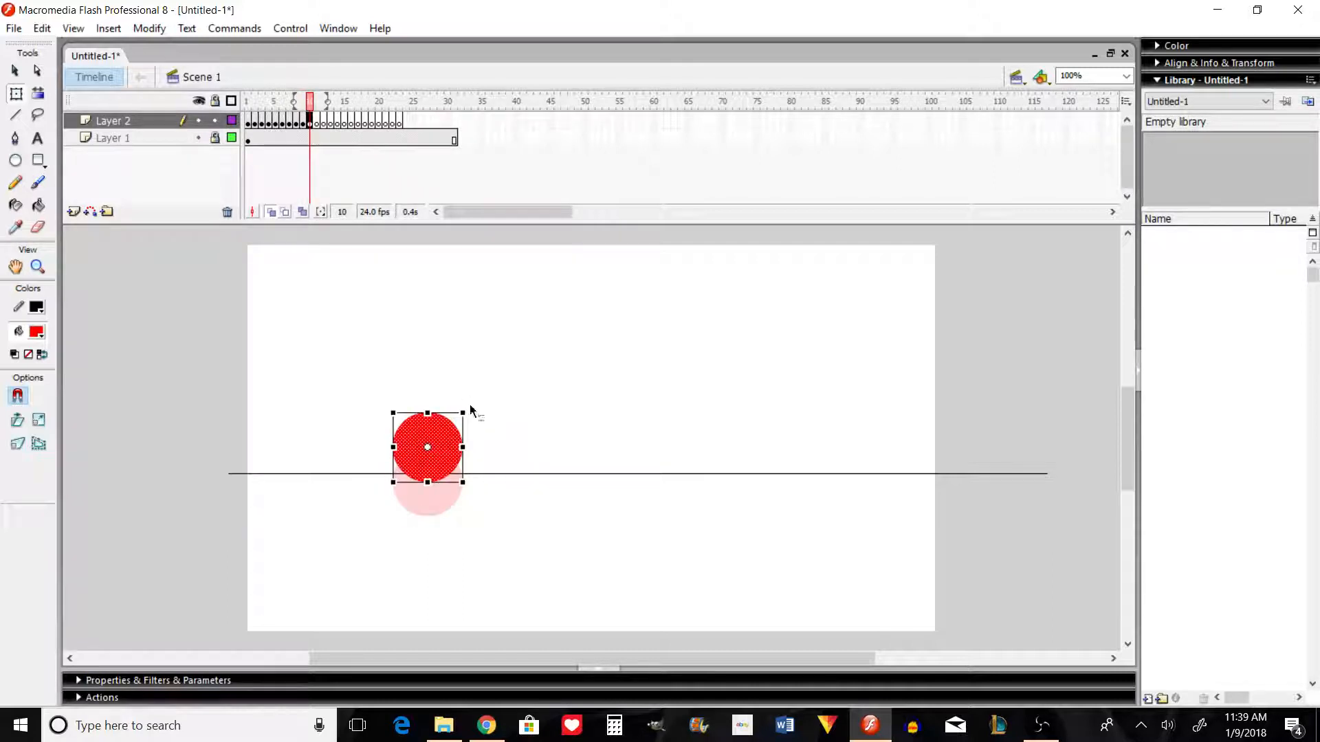
pyautogui.hotkey('shift', 'Up')
pyautogui.hotkey('shift', 'Up')
pyautogui.hotkey('shift', 'Up')
pyautogui.hotkey('shift', 'Up')
pyautogui.hotkey('shift', 'Up')
pyautogui.hotkey('shift', 'Up')
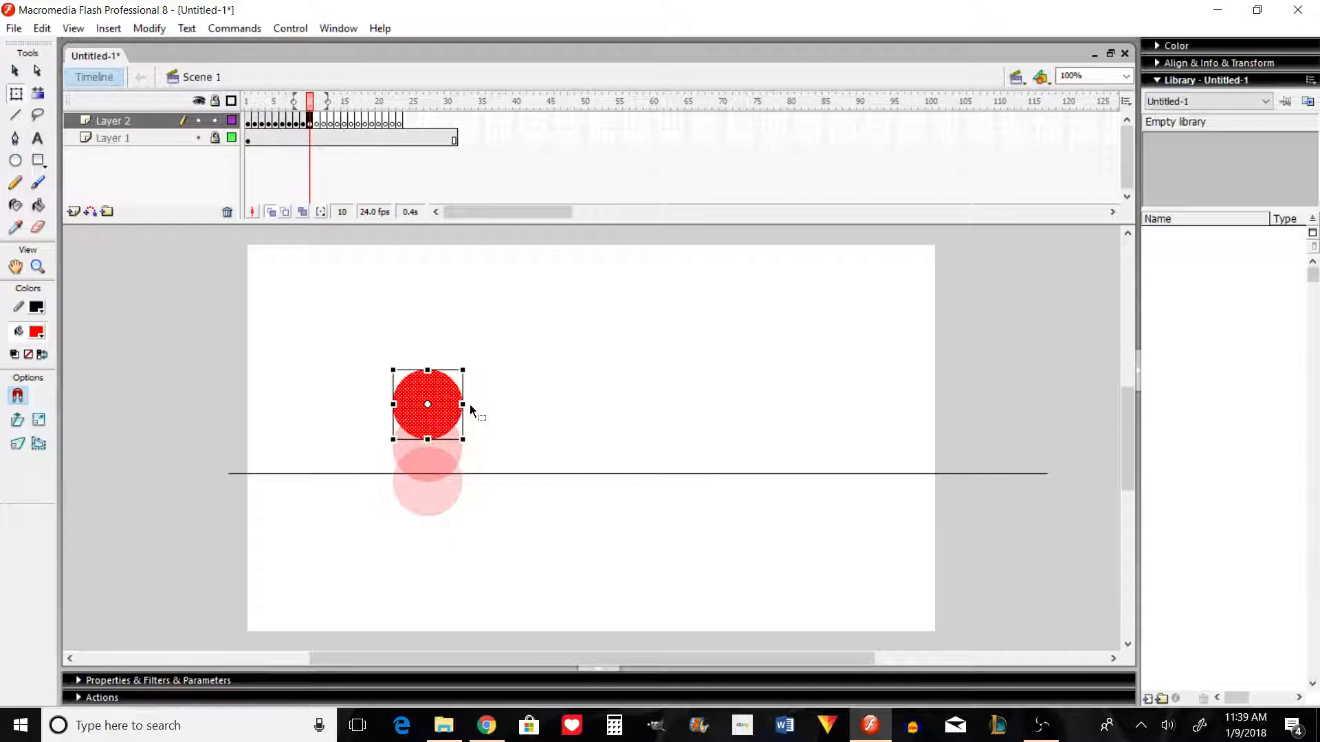
# Step: Add the circle to frame 11, raised by a smaller gap than in frame 10 to slow the rebound
pyautogui.press('F7')
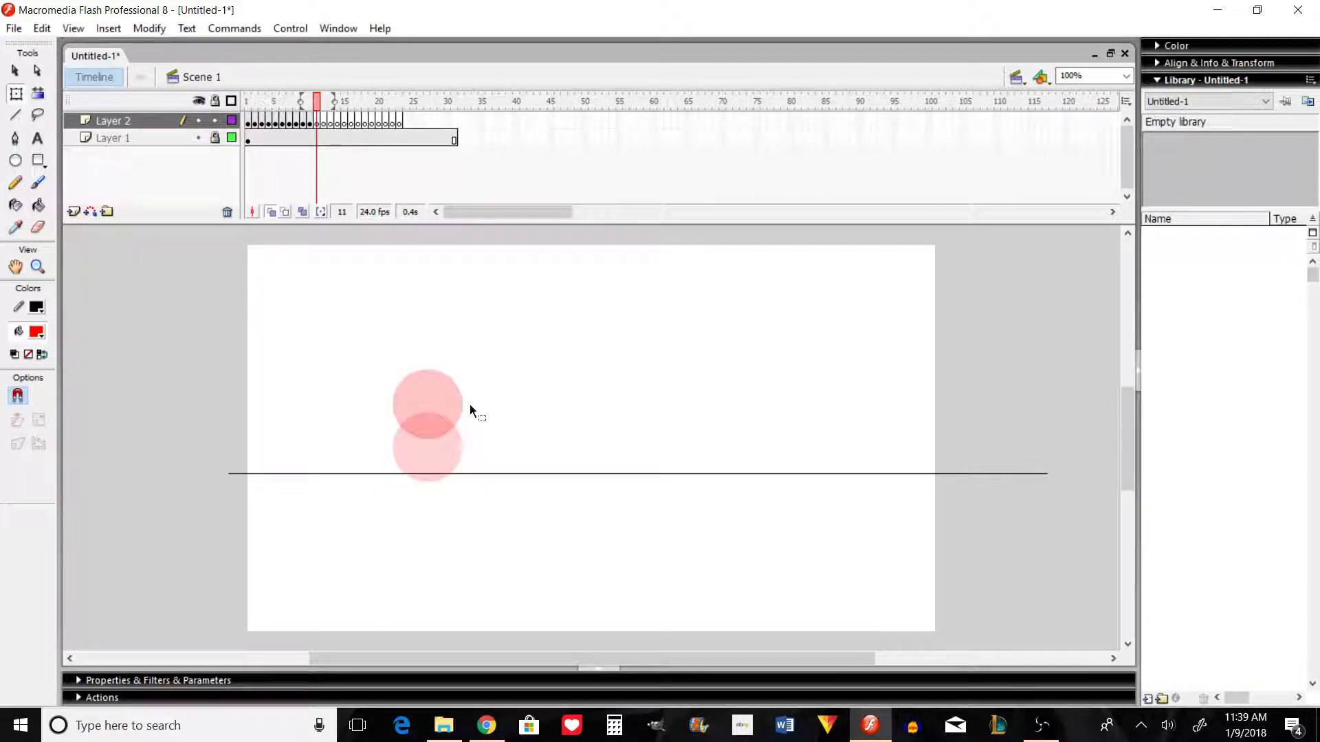
pyautogui.hotkey('ctrl', 'shift', 'v')
pyautogui.hotkey('shift', 'Up')
pyautogui.hotkey('shift', 'Up')
pyautogui.hotkey('shift', 'Up')
pyautogui.hotkey('shift', 'Up')
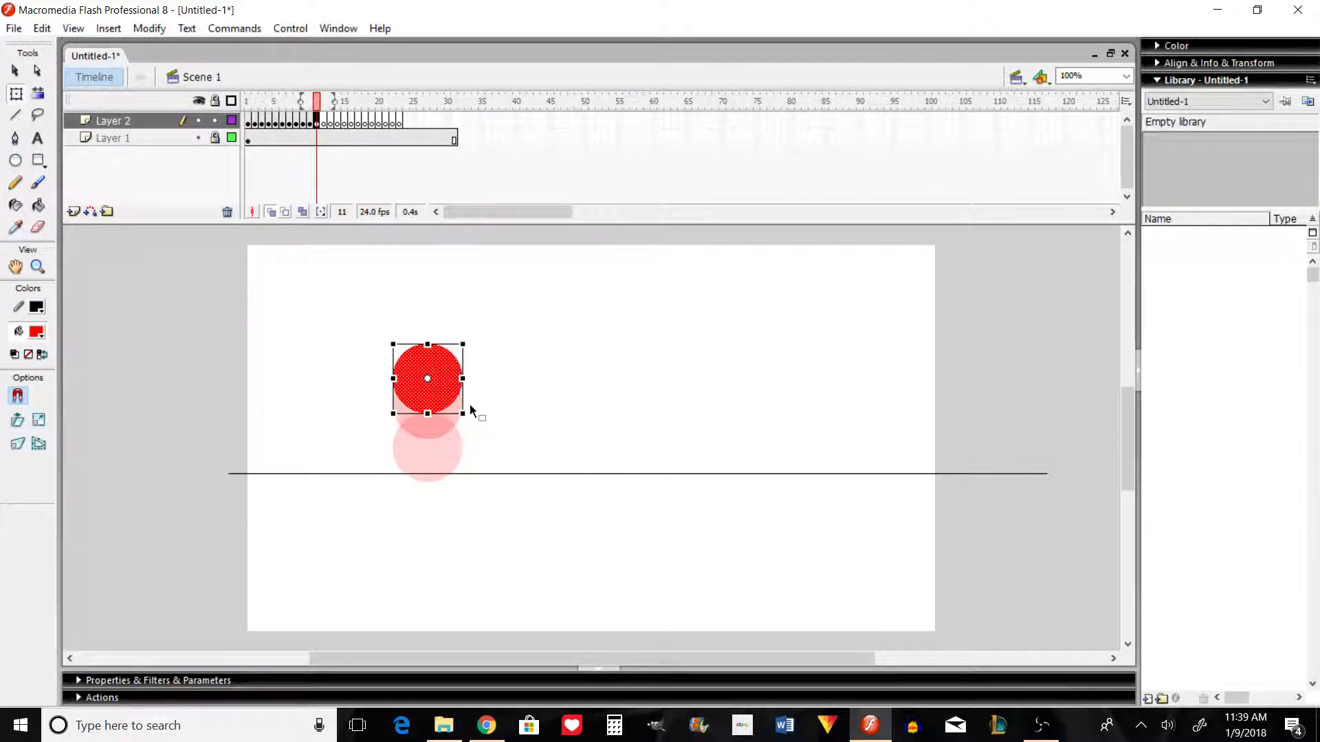
# Step: Add the circle to frame 12, raised by about half of frame 11's spacing
pyautogui.click(552, 385)
pyautogui.press('.')
pyautogui.hotkey('ctrl', 'shift', 'v')
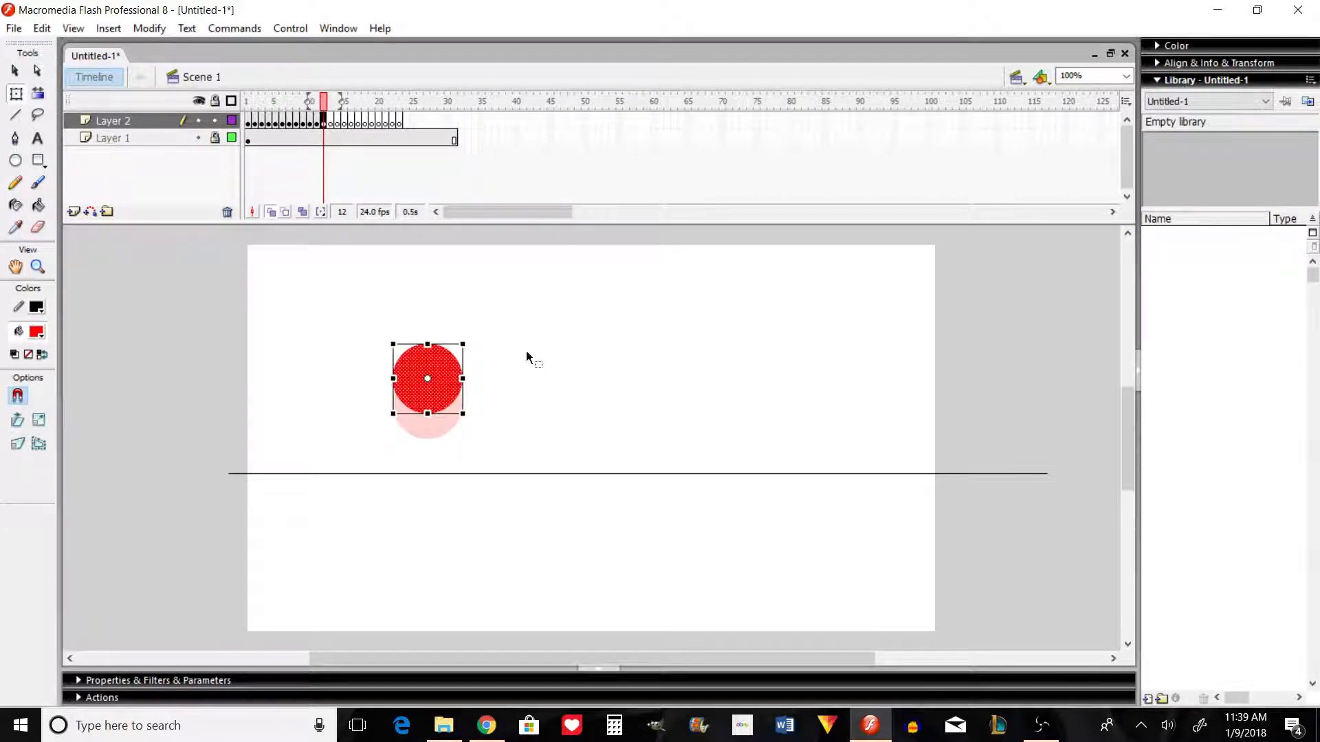
pyautogui.hotkey('shift', 'Up')
pyautogui.hotkey('shift', 'Up')
pyautogui.press('Down')
pyautogui.press('Down')
pyautogui.press('Down')
pyautogui.press('Down')
pyautogui.press('Down')
pyautogui.press('Down')
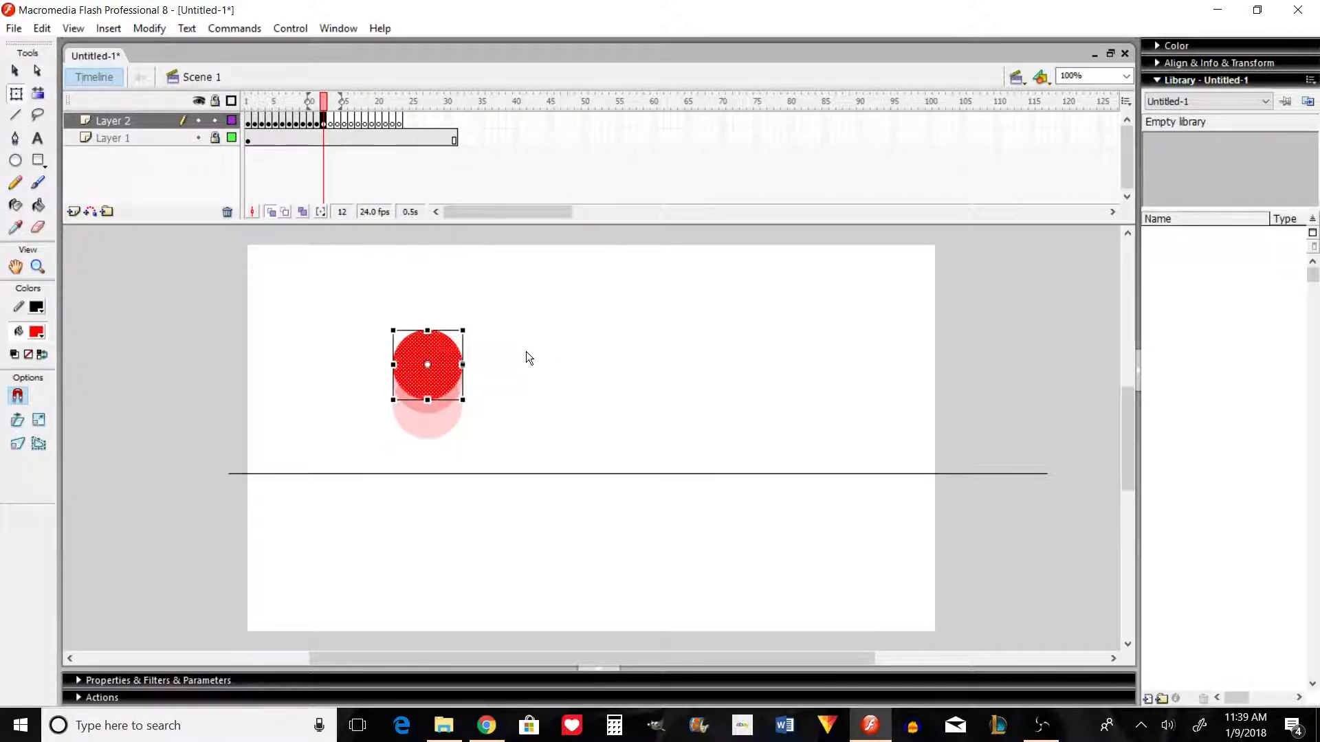
pyautogui.press('Up')
# Step: Add the circle to frame 13, raised by about half of frame 12's spacing
pyautogui.press('.')
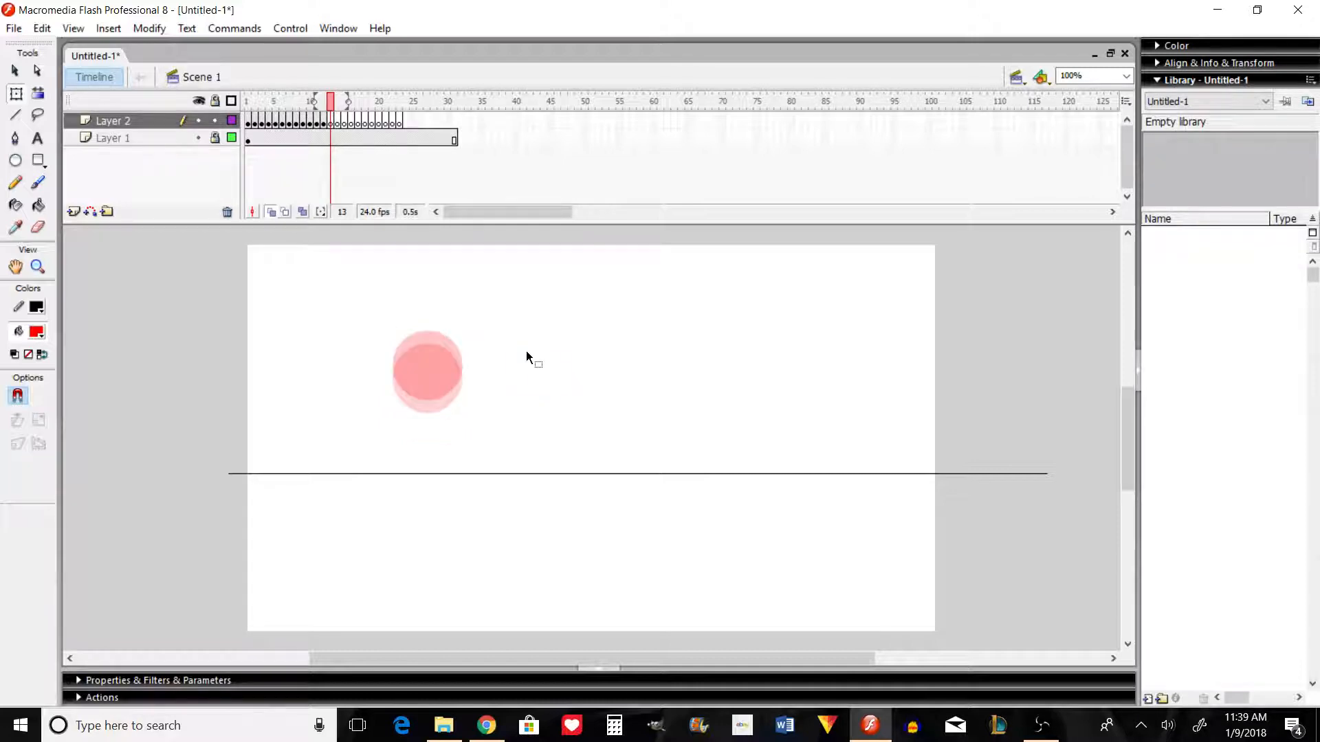
pyautogui.hotkey('ctrl', 'shift', 'v')
pyautogui.hotkey('shift', 'Up')
pyautogui.press('Down')
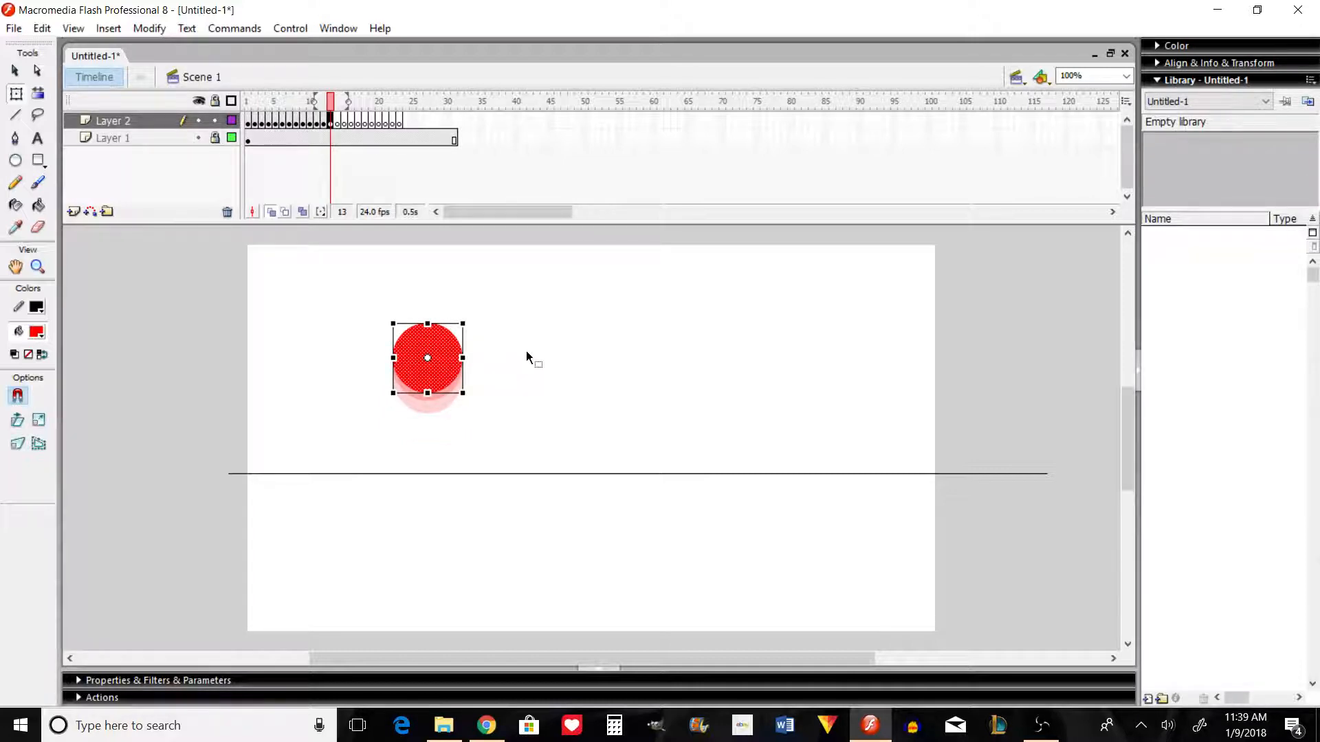
# Step: Add the circle to frames 14 and 15 at the rebound's peak, nudged up slightly in frame 14 and down slightly in frame 15
pyautogui.press('.')
pyautogui.hotkey('ctrl', 'shift', 'v')
pyautogui.press('Up')
pyautogui.press('Up')
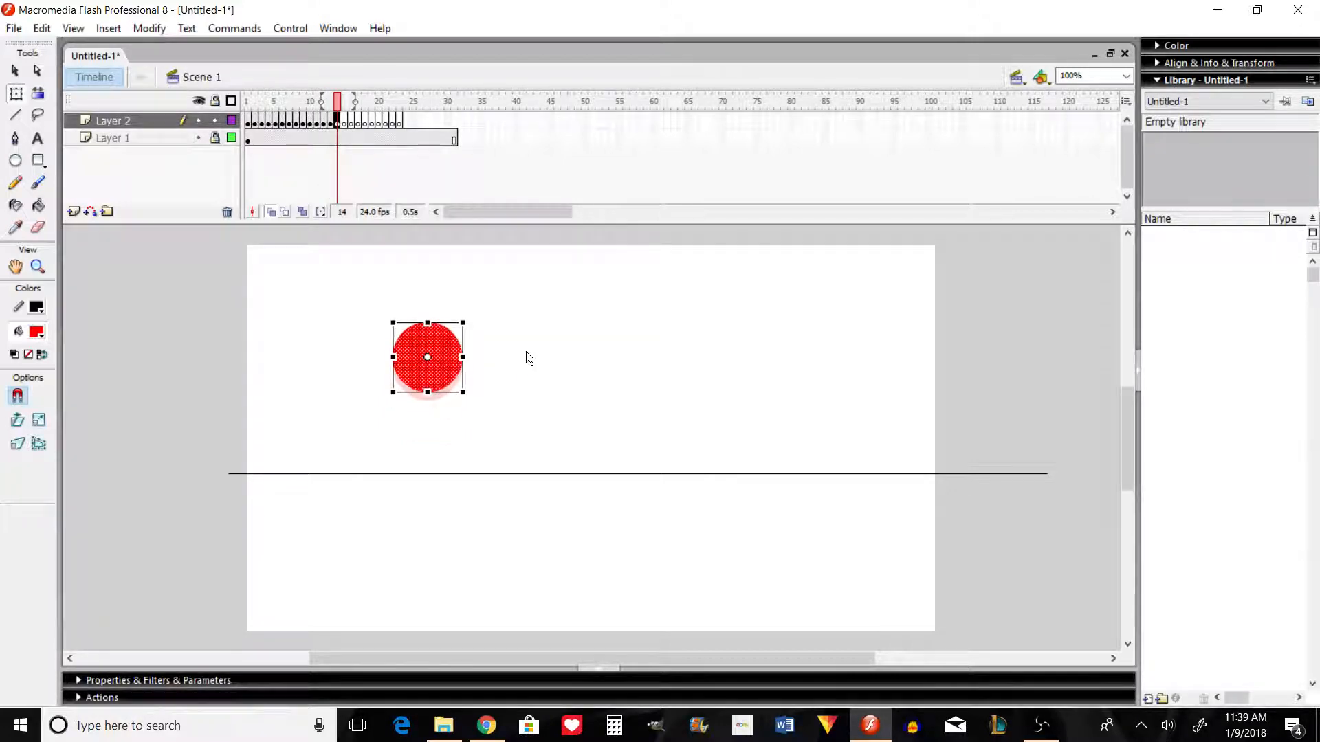
pyautogui.press('.')
pyautogui.hotkey('ctrl', 'shift', 'v')
pyautogui.press('Down')
pyautogui.press('Down')
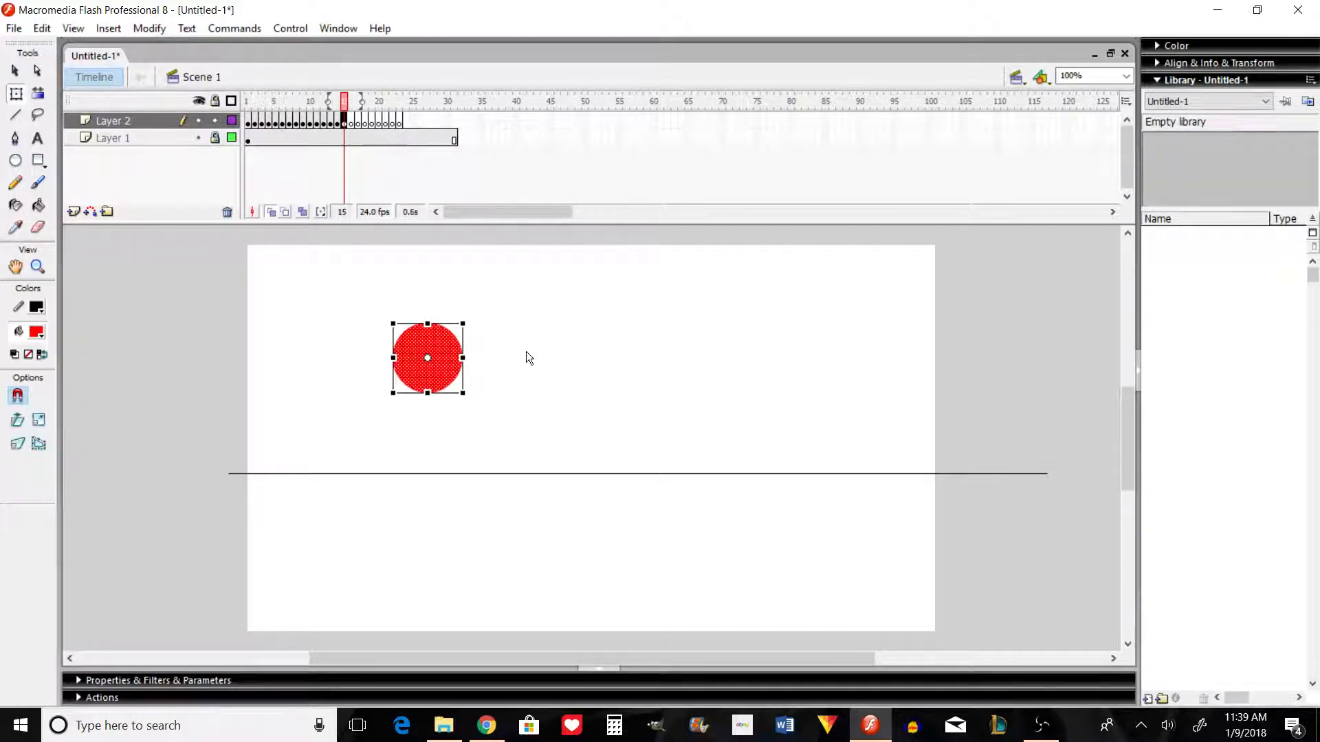
# Step: Add the circle to frame 16, lowered a little further than in frame 15 to start the second fall
pyautogui.press('.')
pyautogui.hotkey('ctrl', 'shift', 'v')
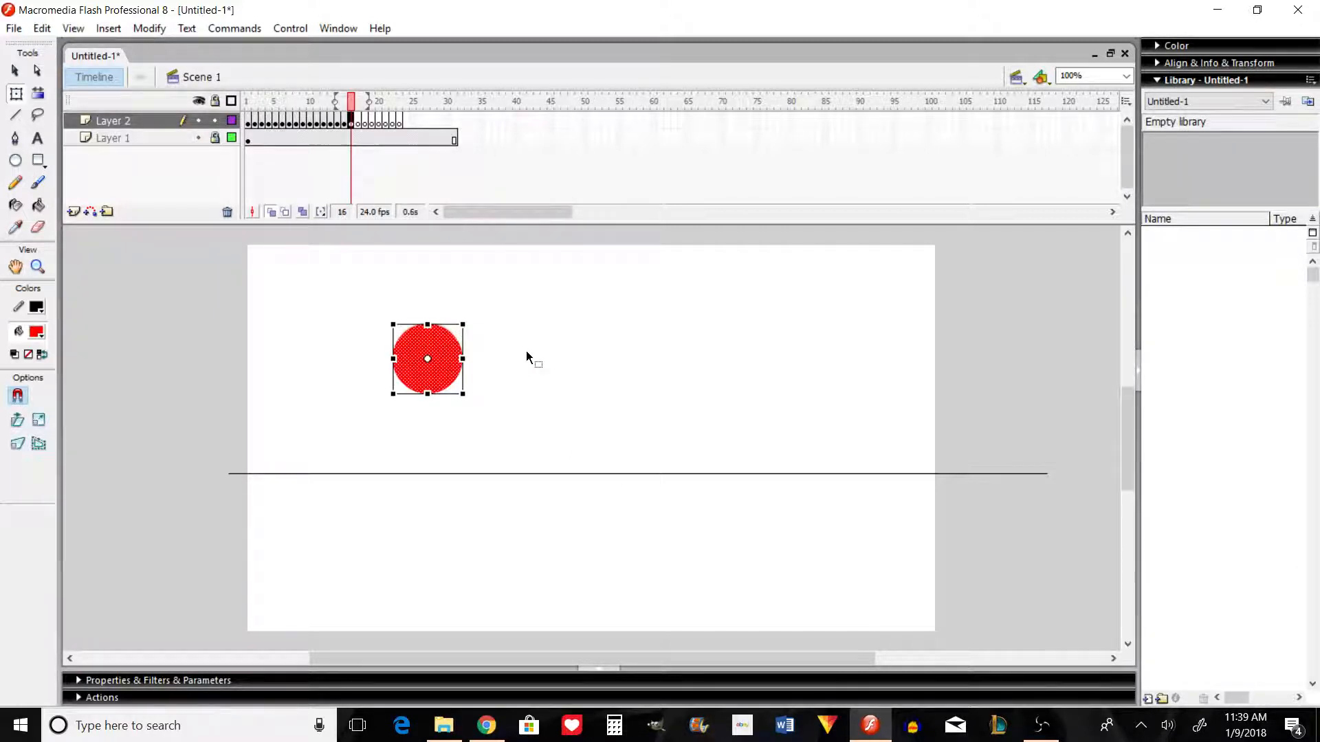
pyautogui.press('Down')
pyautogui.press('Down')
pyautogui.press('Down')
pyautogui.press('Down')
pyautogui.press('Down')
pyautogui.press('Down')
pyautogui.press('Down')
pyautogui.press('Down')
pyautogui.press('Down')
pyautogui.press('Down')
# Step: Add the circle to frame 17, lowered about twice as far as in frame 16
pyautogui.press('Down')
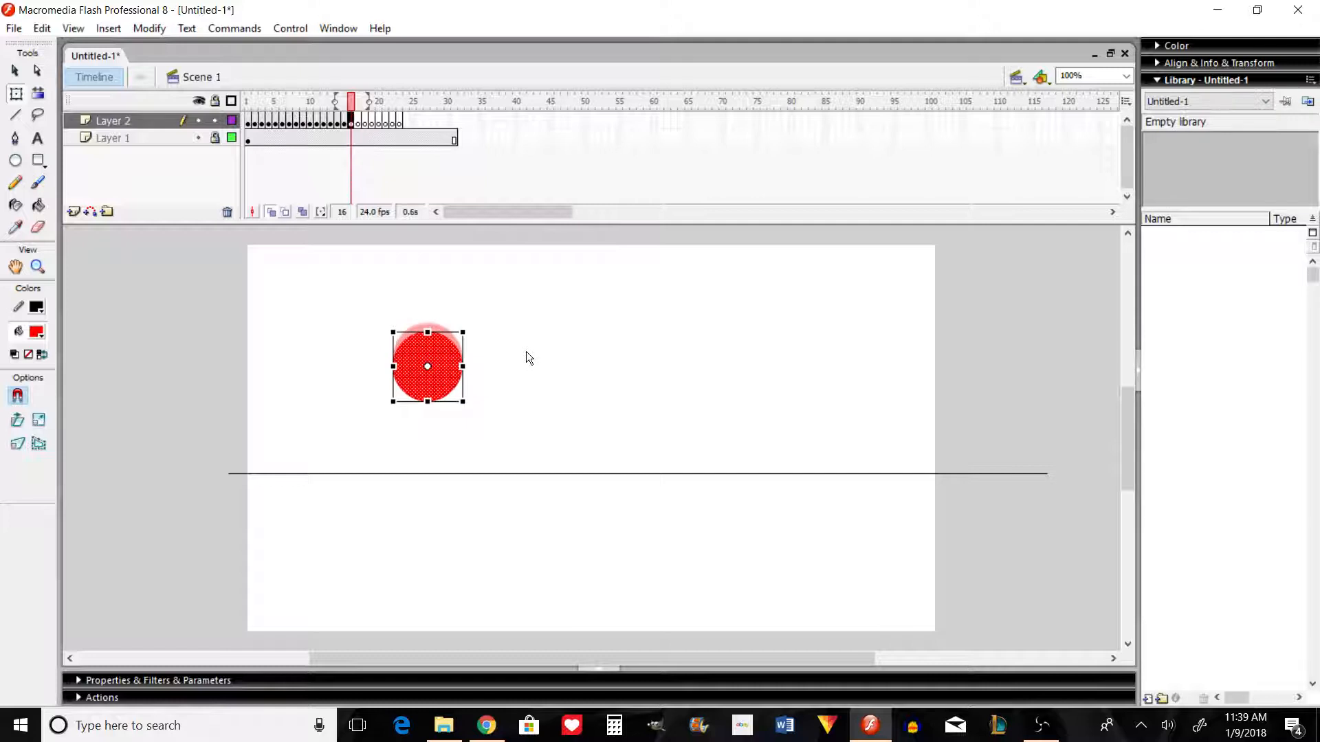
pyautogui.press('.')
pyautogui.hotkey('ctrl', 'shift', 'v')
pyautogui.press('Down')
pyautogui.press('Down')
pyautogui.press('Down')
pyautogui.press('Down')
pyautogui.press('Down')
pyautogui.press('Down')
pyautogui.press('Down')
pyautogui.press('Down')
pyautogui.press('Down')
pyautogui.press('Down')
pyautogui.press('Down')
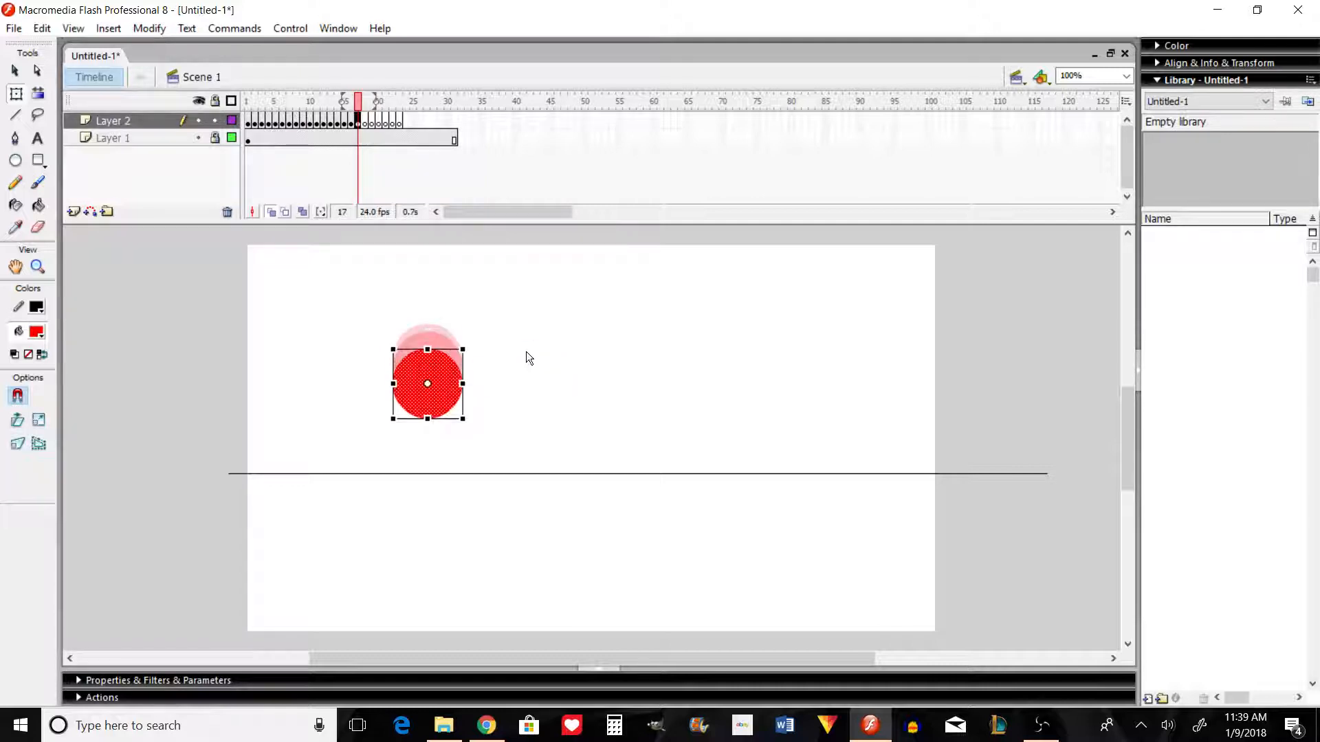
# Step: Add the circle to frame 18, lowered with wider spacing than in frame 17
pyautogui.press('Down')
pyautogui.press('Down')
pyautogui.press('Down')
pyautogui.press('Down')
pyautogui.press('Down')
pyautogui.press('Down')
pyautogui.press('Down')
pyautogui.press('Down')
pyautogui.press('Down')
pyautogui.press('Down')
pyautogui.press('Down')
pyautogui.press('Down')
pyautogui.press('Down')
pyautogui.press('Down')
pyautogui.press('Down')
pyautogui.press('.')
pyautogui.hotkey('ctrl', 'shift', 'v')
pyautogui.press('Down')
pyautogui.press('Down')
pyautogui.press('Down')
pyautogui.press('Down')
pyautogui.press('Down')
pyautogui.press('Down')
pyautogui.press('Down')
pyautogui.press('Down')
pyautogui.press('Down')
pyautogui.press('Down')
pyautogui.press('Down')
pyautogui.press('Down')
pyautogui.press('Down')
pyautogui.press('Down')
pyautogui.press('Down')
pyautogui.press('Down')
pyautogui.press('Down')
pyautogui.press('Down')
pyautogui.press('Down')
pyautogui.press('Down')
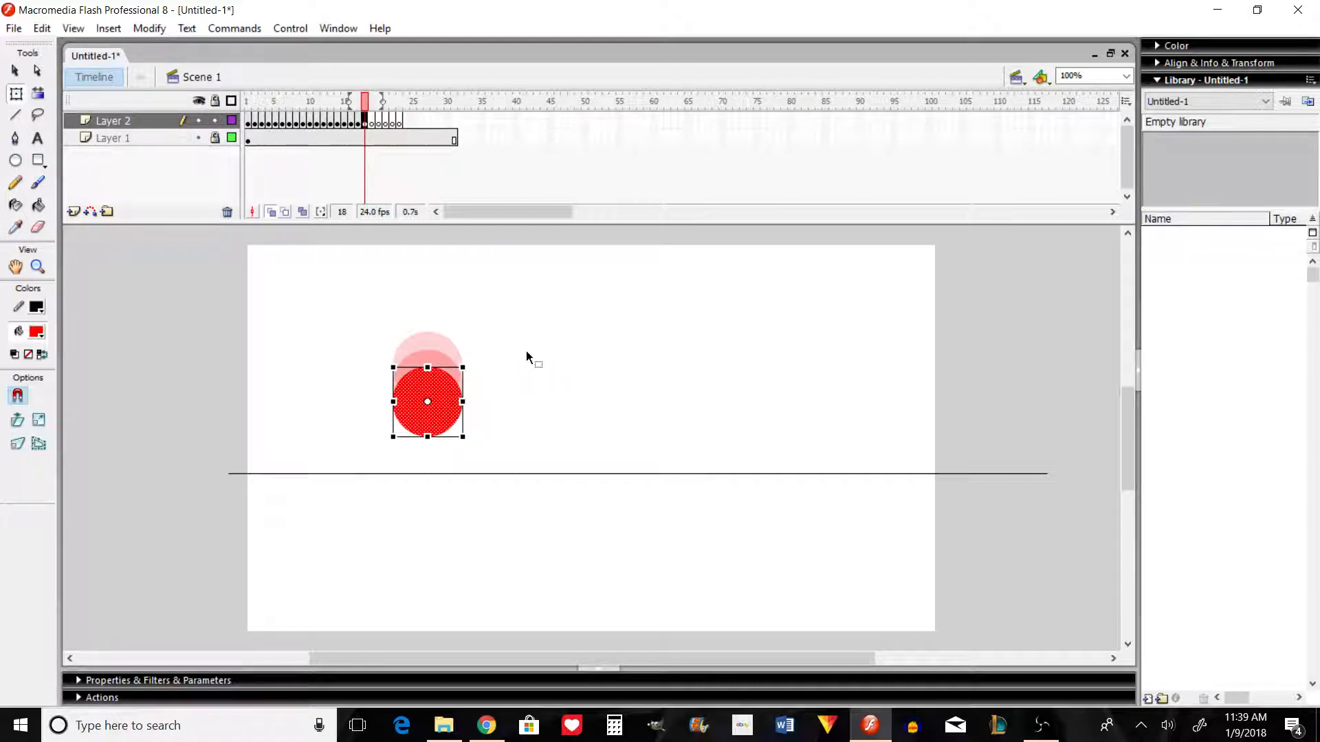
pyautogui.press('Down')
pyautogui.press('Down')
pyautogui.press('Down')
pyautogui.press('Down')
pyautogui.press('Down')
pyautogui.press('Down')
pyautogui.press('Down')
pyautogui.press('Down')
pyautogui.press('Down')
pyautogui.press('Down')
pyautogui.press('Down')
pyautogui.press('Down')
pyautogui.press('Down')
# Step: Add the circle to frame 19 with still wider spacing so it overlaps the ground line, and preview the movie
pyautogui.press('Down')
pyautogui.press('Down')
pyautogui.press('Down')
pyautogui.press('Down')
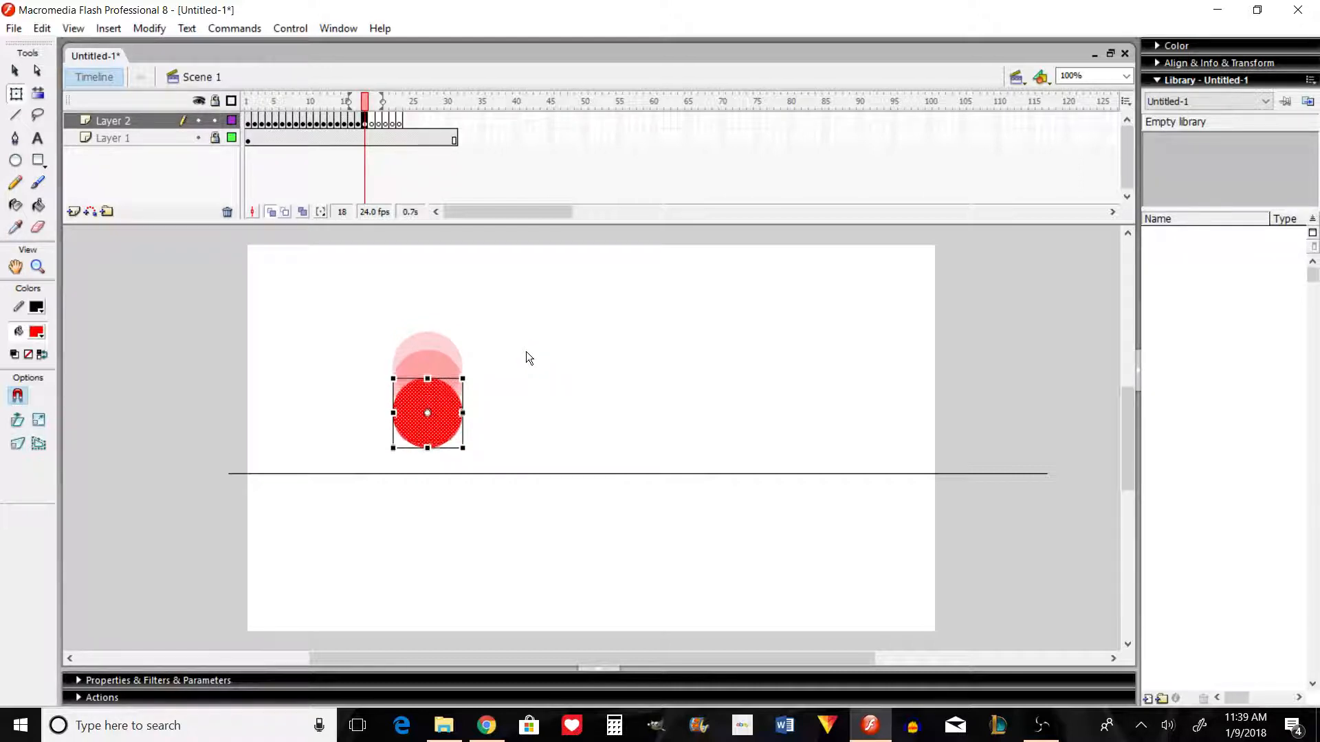
pyautogui.press('.')
pyautogui.hotkey('ctrl', 'shift', 'v')
pyautogui.press('Down')
pyautogui.press('Down')
pyautogui.press('Down')
pyautogui.press('Down')
pyautogui.press('Down')
pyautogui.press('Down')
pyautogui.hotkey('shift', 'Down')
pyautogui.hotkey('shift', 'Down')
pyautogui.hotkey('shift', 'Down')
pyautogui.hotkey('shift', 'Down')
pyautogui.hotkey('shift', 'Down')
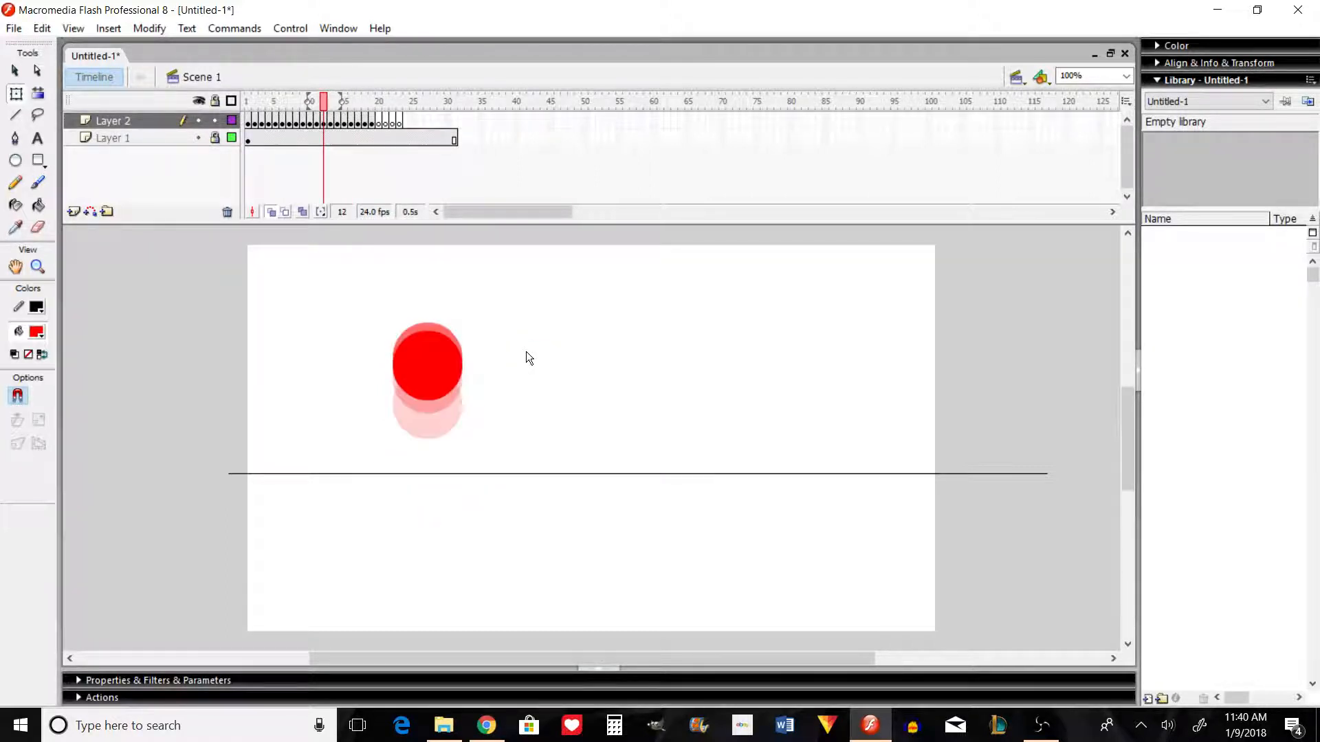
pyautogui.hotkey('ctrl', 'Return')
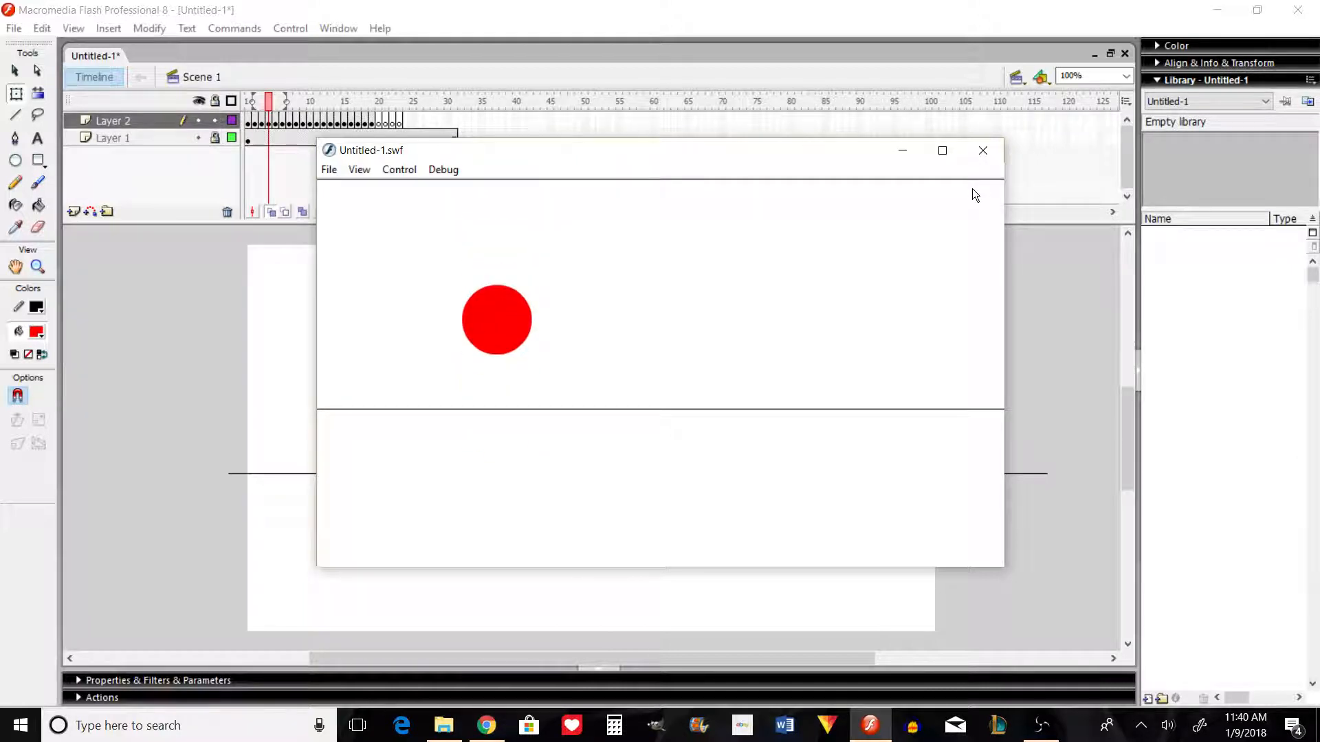
pyautogui.click(983, 150)
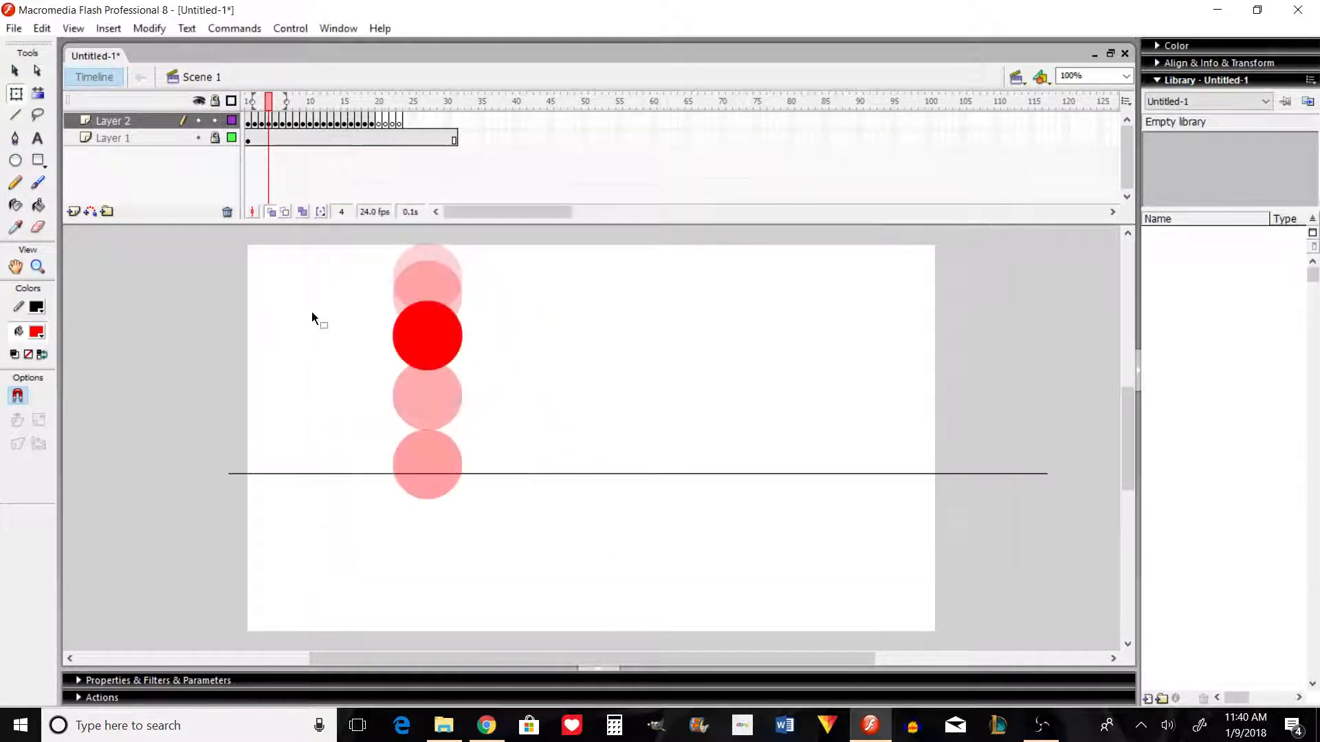
# Step: Add a layer above Layer 2 and turn all of its frames into blank keyframes
pyautogui.click(73, 212)
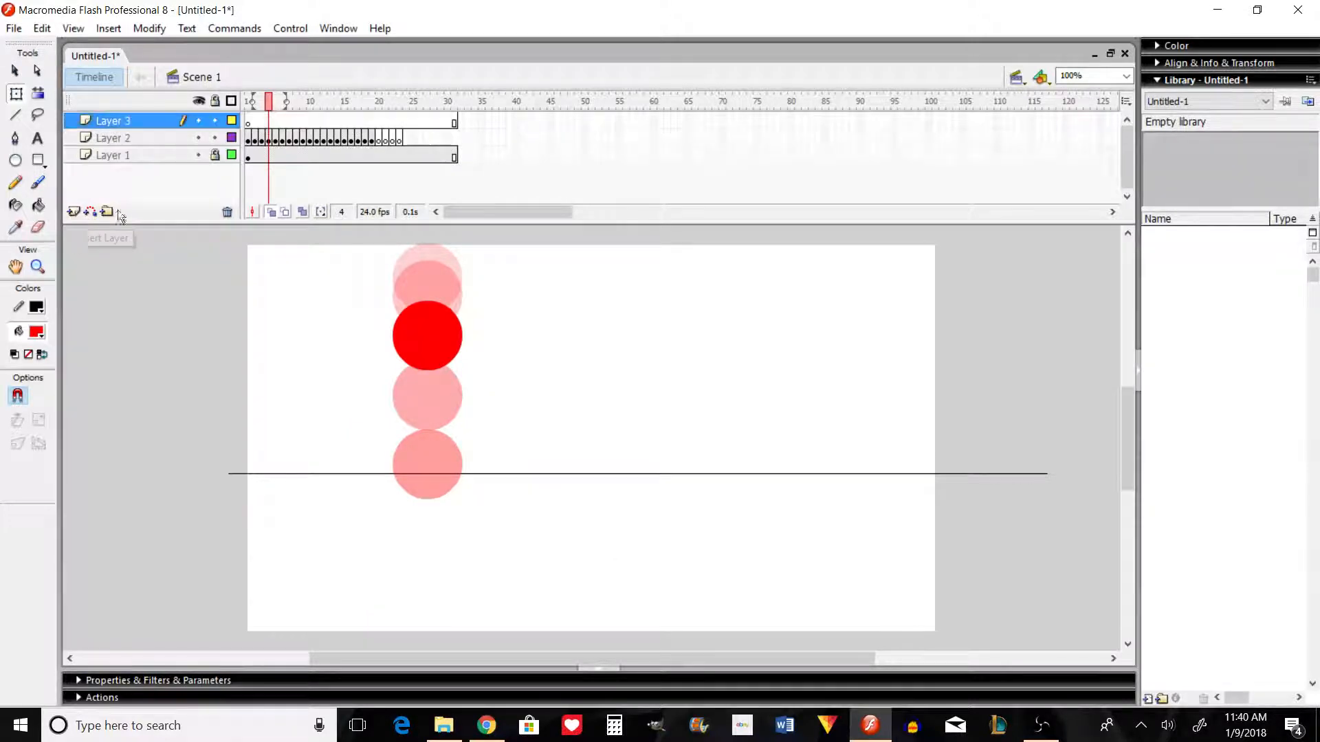
pyautogui.click(193, 118)
pyautogui.rightClick(250, 119)
pyautogui.click(370, 273)
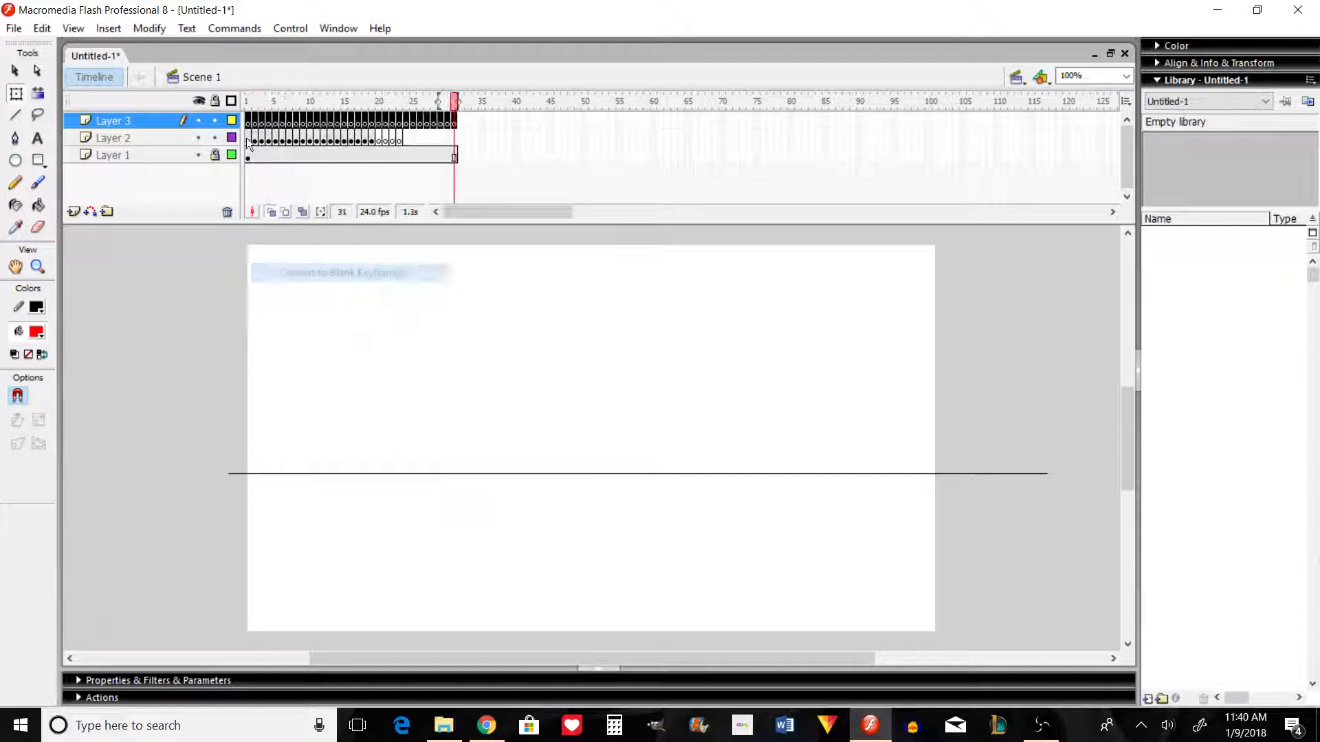
# Step: Paste the circle from frame 1 of Layer 2 in place into frame 1 of Layer 3, and hide Layer 2
pyautogui.click(248, 101)
pyautogui.click(422, 275)
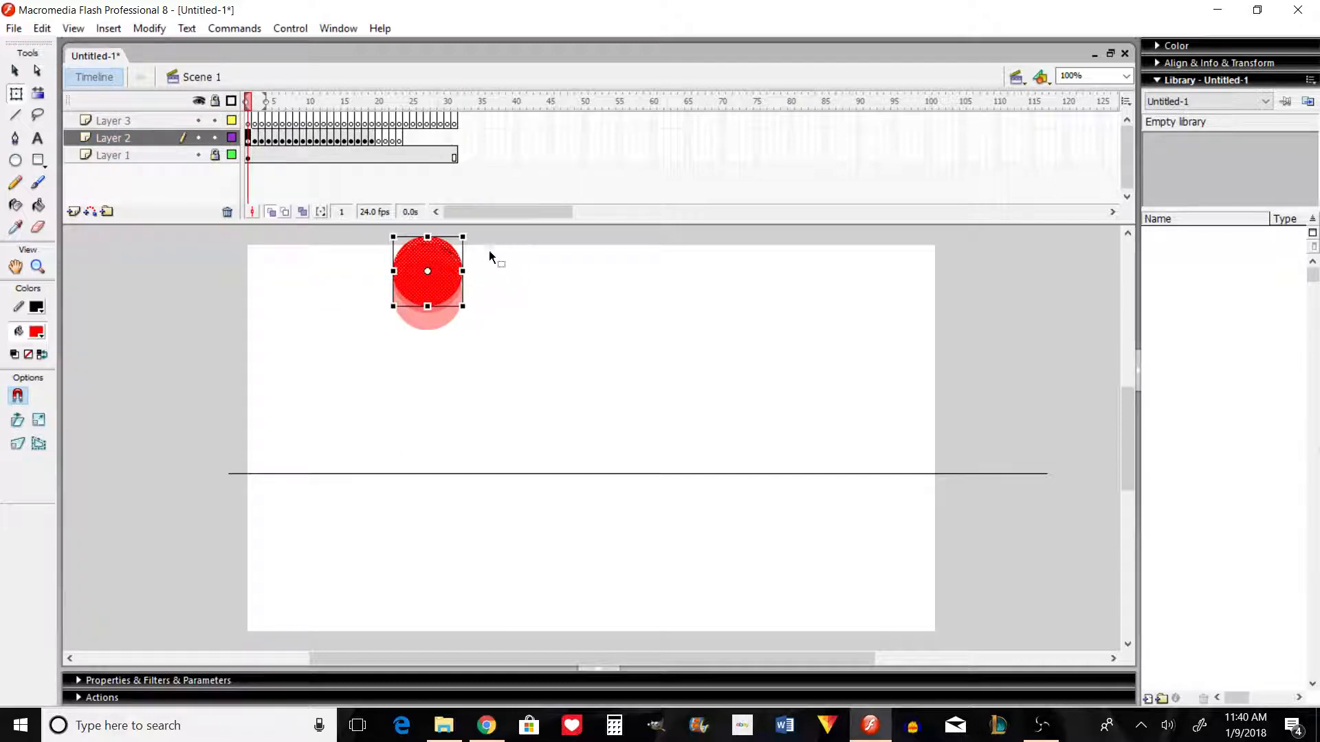
pyautogui.click(248, 122)
pyautogui.hotkey('ctrl', 'shift', 'v')
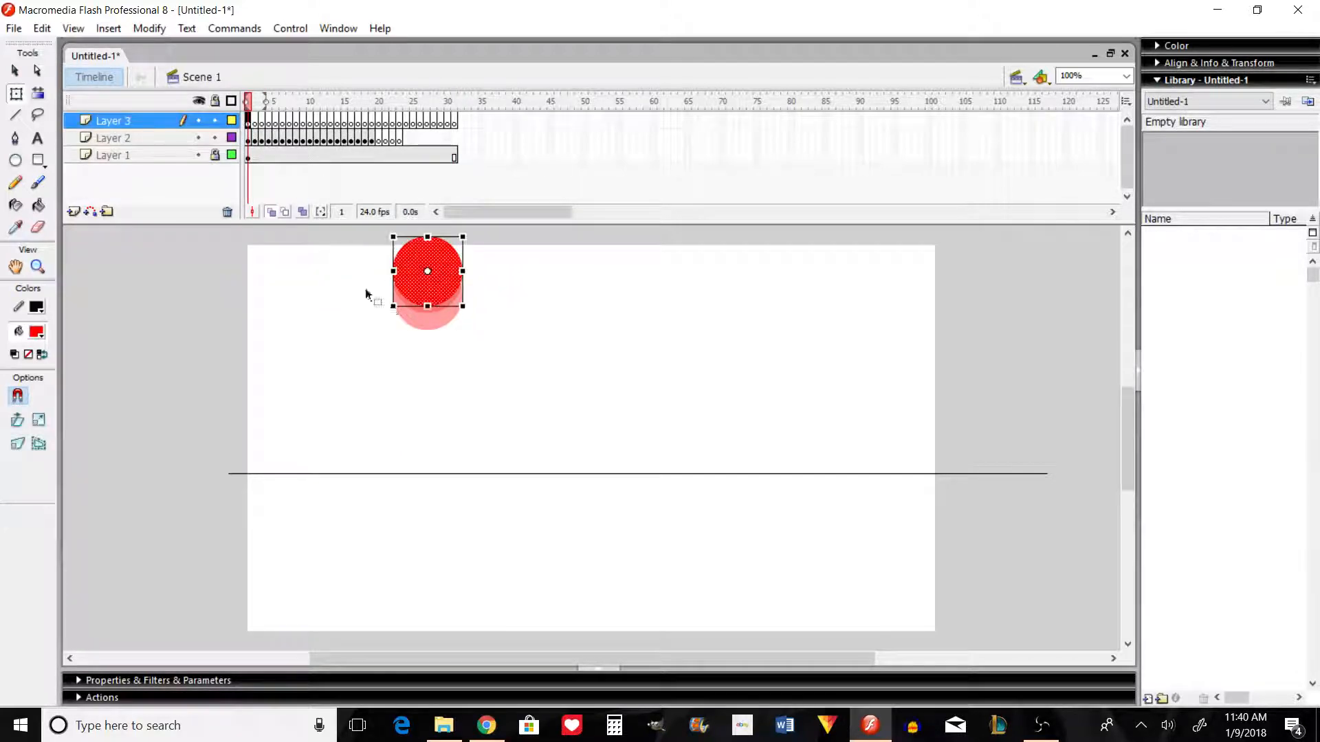
pyautogui.click(198, 138)
# Step: Add the circle to frame 2 of Layer 3, lowered by slightly more than its own diameter
pyautogui.press('.')
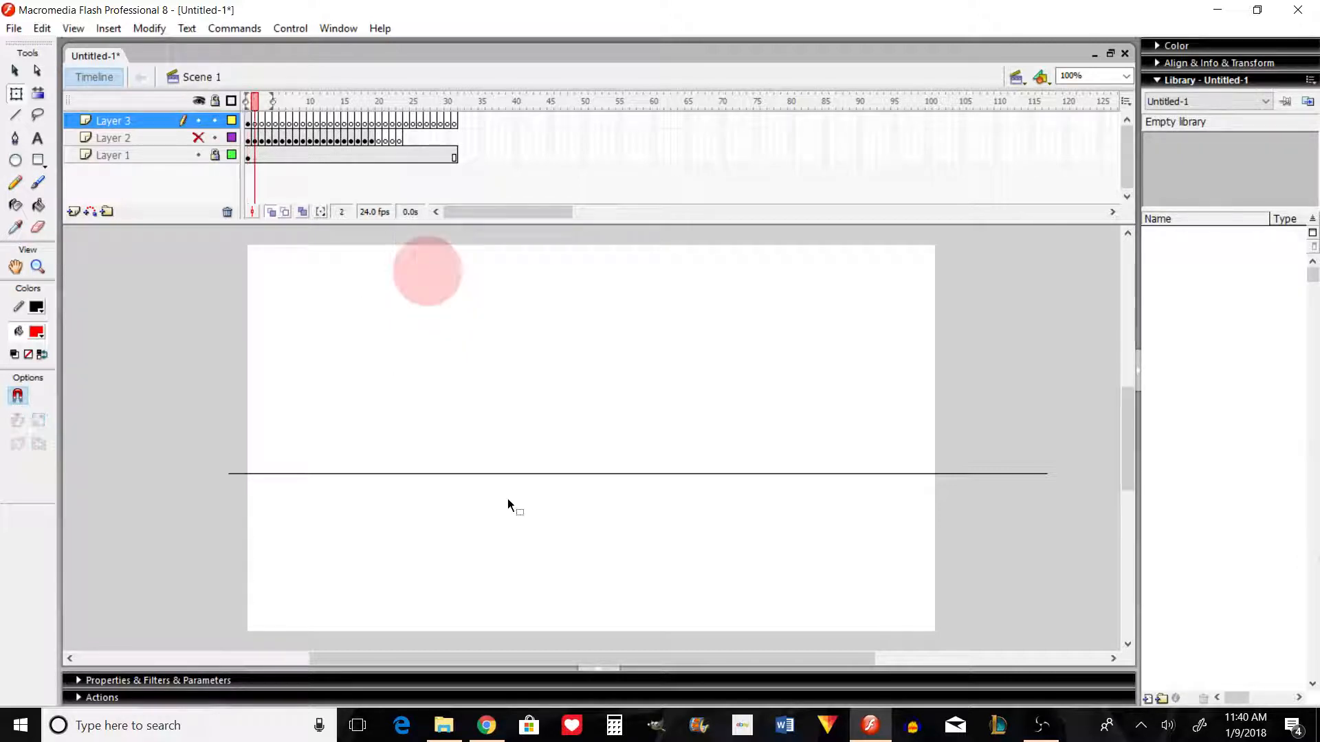
pyautogui.hotkey('ctrl', 'shift', 'v')
pyautogui.hotkey('shift', 'Down')
pyautogui.hotkey('shift', 'Down')
pyautogui.hotkey('shift', 'Down')
pyautogui.hotkey('shift', 'Down')
pyautogui.hotkey('shift', 'Down')
# Step: Add the circle to frame 3 of Layer 3, lowered by a wide gap until it overlaps the ground line
pyautogui.hotkey('shift', 'Down')
pyautogui.hotkey('shift', 'Down')
pyautogui.hotkey('shift', 'Down')
pyautogui.hotkey('shift', 'Down')
pyautogui.hotkey('shift', 'Down')
pyautogui.hotkey('shift', 'Down')
pyautogui.hotkey('shift', 'Down')
pyautogui.hotkey('shift', 'Down')
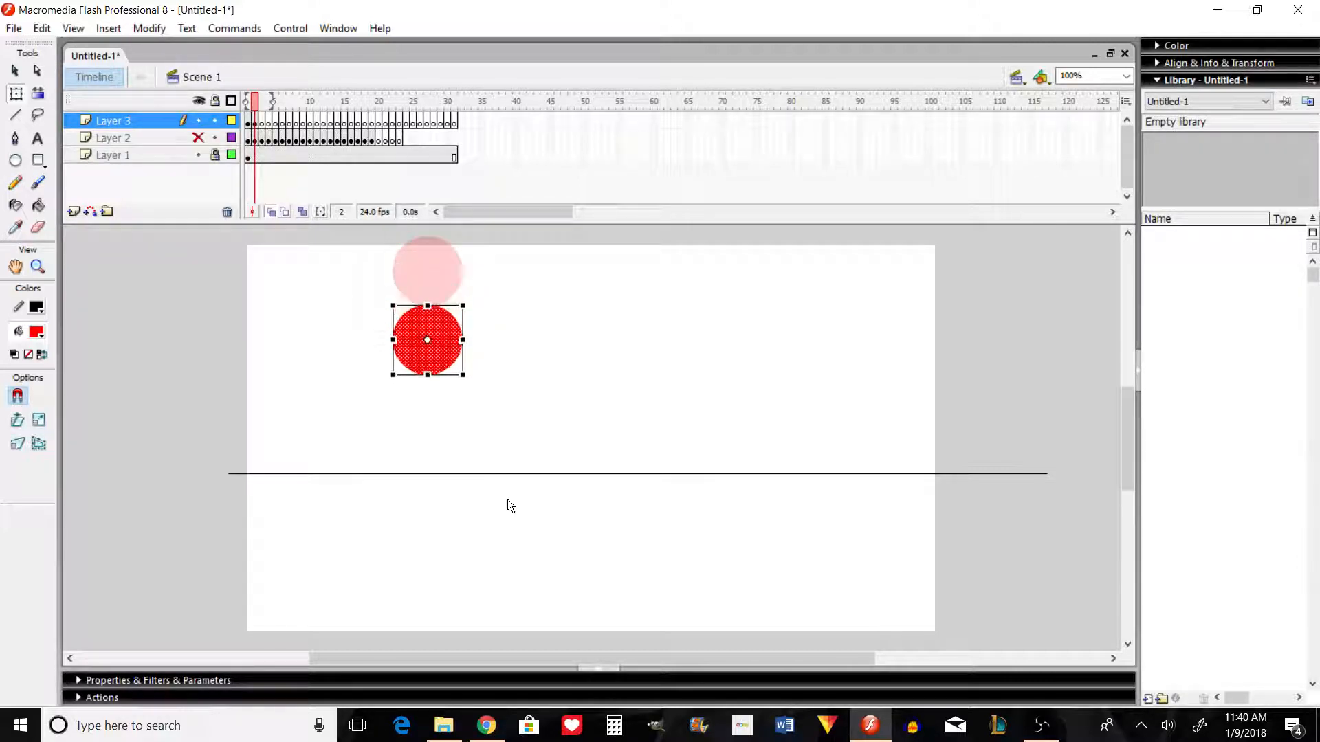
pyautogui.press('.')
pyautogui.hotkey('ctrl', 'shift', 'v')
pyautogui.hotkey('shift', 'Down')
pyautogui.hotkey('shift', 'Down')
pyautogui.hotkey('shift', 'Down')
pyautogui.hotkey('shift', 'Down')
pyautogui.hotkey('shift', 'Down')
pyautogui.hotkey('shift', 'Down')
pyautogui.hotkey('shift', 'Down')
pyautogui.hotkey('shift', 'Down')
pyautogui.hotkey('shift', 'Down')
pyautogui.hotkey('shift', 'Down')
pyautogui.hotkey('shift', 'Down')
pyautogui.hotkey('shift', 'Down')
pyautogui.hotkey('shift', 'Down')
pyautogui.hotkey('shift', 'Down')
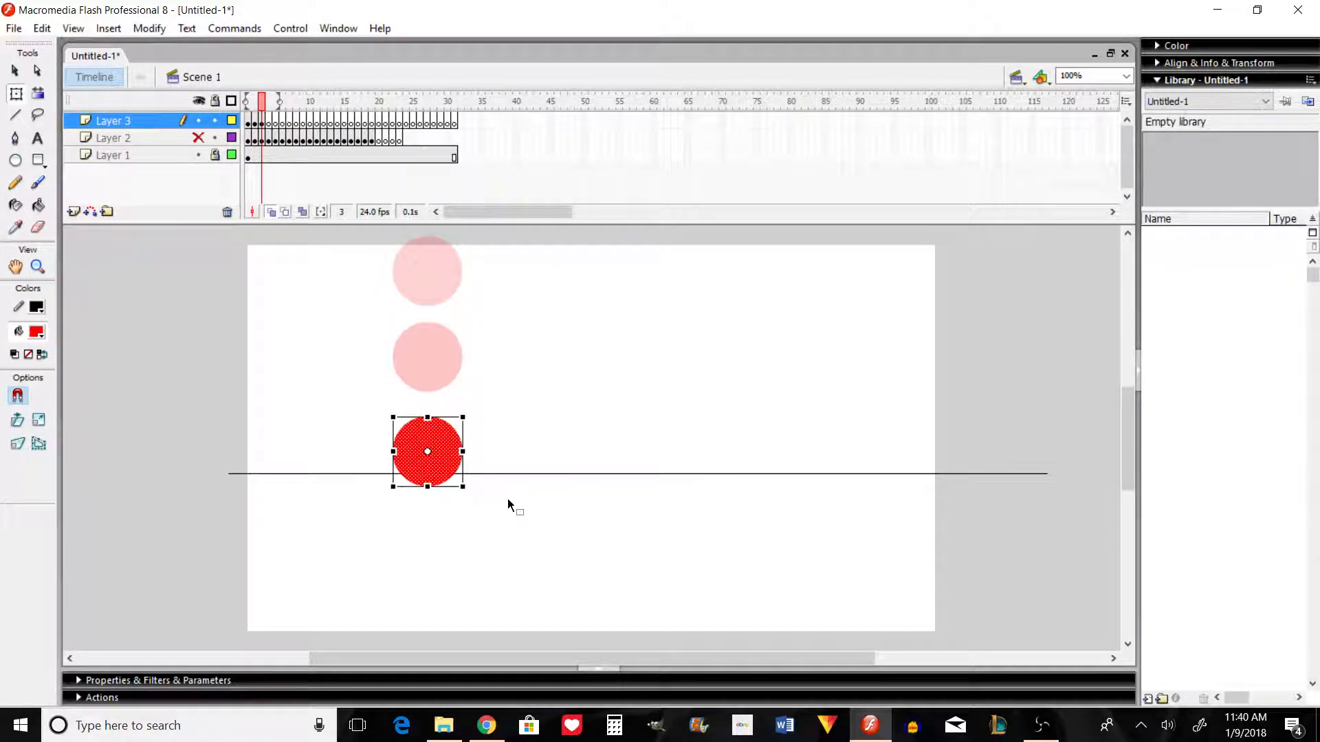
# Step: Add the circle to frame 4 of Layer 3, lowered almost completely below the ground line
pyautogui.press('.')
pyautogui.hotkey('ctrl', 'shift', 'v')
pyautogui.hotkey('shift', 'Down')
pyautogui.hotkey('shift', 'Down')
pyautogui.hotkey('shift', 'Down')
pyautogui.hotkey('shift', 'Down')
pyautogui.hotkey('shift', 'Down')
pyautogui.hotkey('shift', 'Down')
pyautogui.hotkey('shift', 'Down')
pyautogui.hotkey('shift', 'Down')
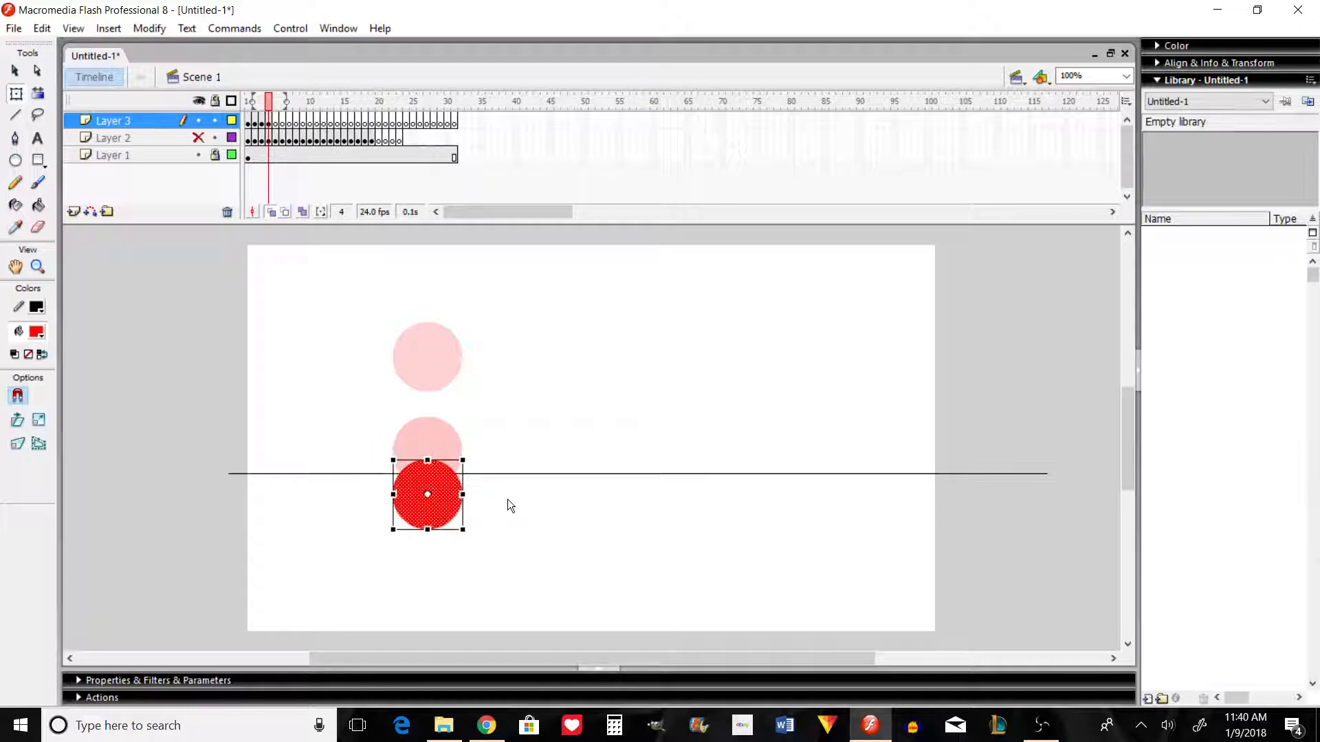
# Step: Add the circle to frame 5 of Layer 3, raised by almost its own diameter to rest around the ground line
pyautogui.press('.')
pyautogui.hotkey('ctrl', 'shift', 'v')
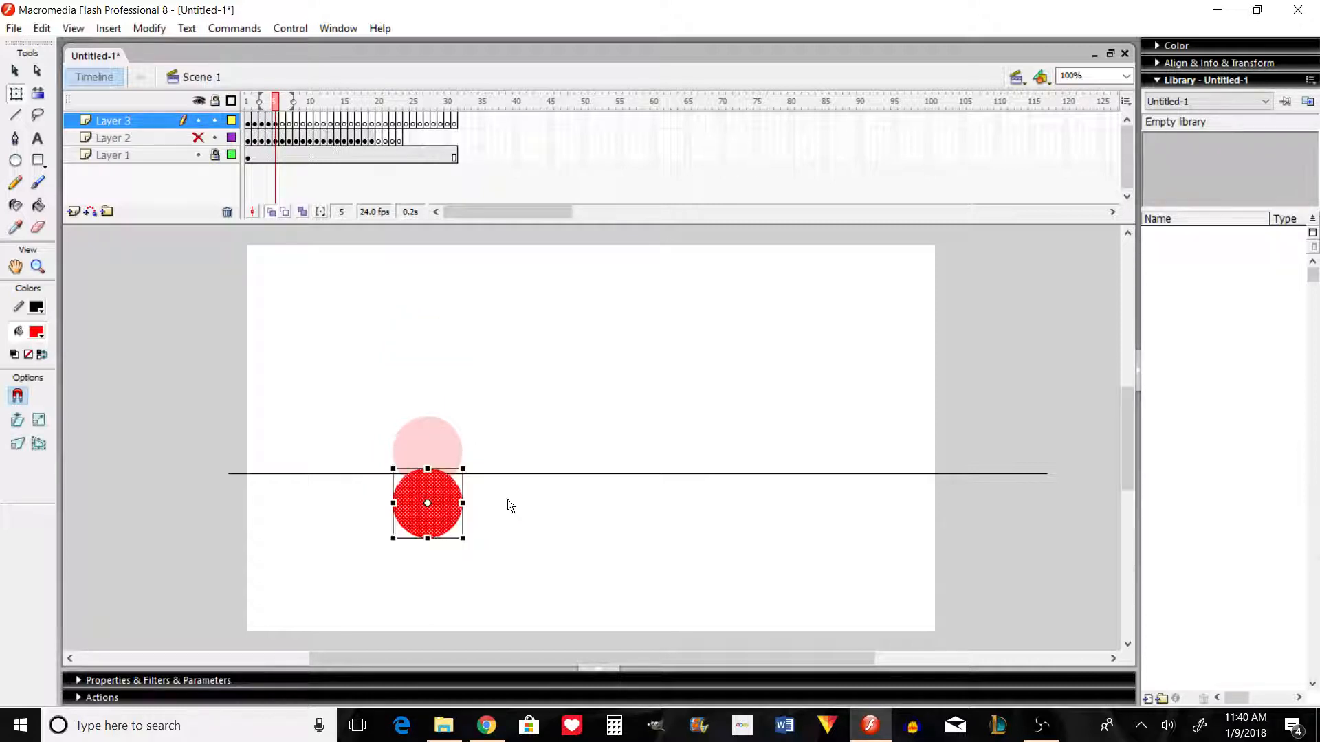
pyautogui.hotkey('shift', 'Up')
pyautogui.hotkey('shift', 'Up')
pyautogui.hotkey('shift', 'Up')
pyautogui.hotkey('shift', 'Up')
pyautogui.hotkey('shift', 'Up')
pyautogui.hotkey('shift', 'Up')
pyautogui.hotkey('shift', 'Up')
pyautogui.hotkey('shift', 'Up')
pyautogui.hotkey('shift', 'Up')
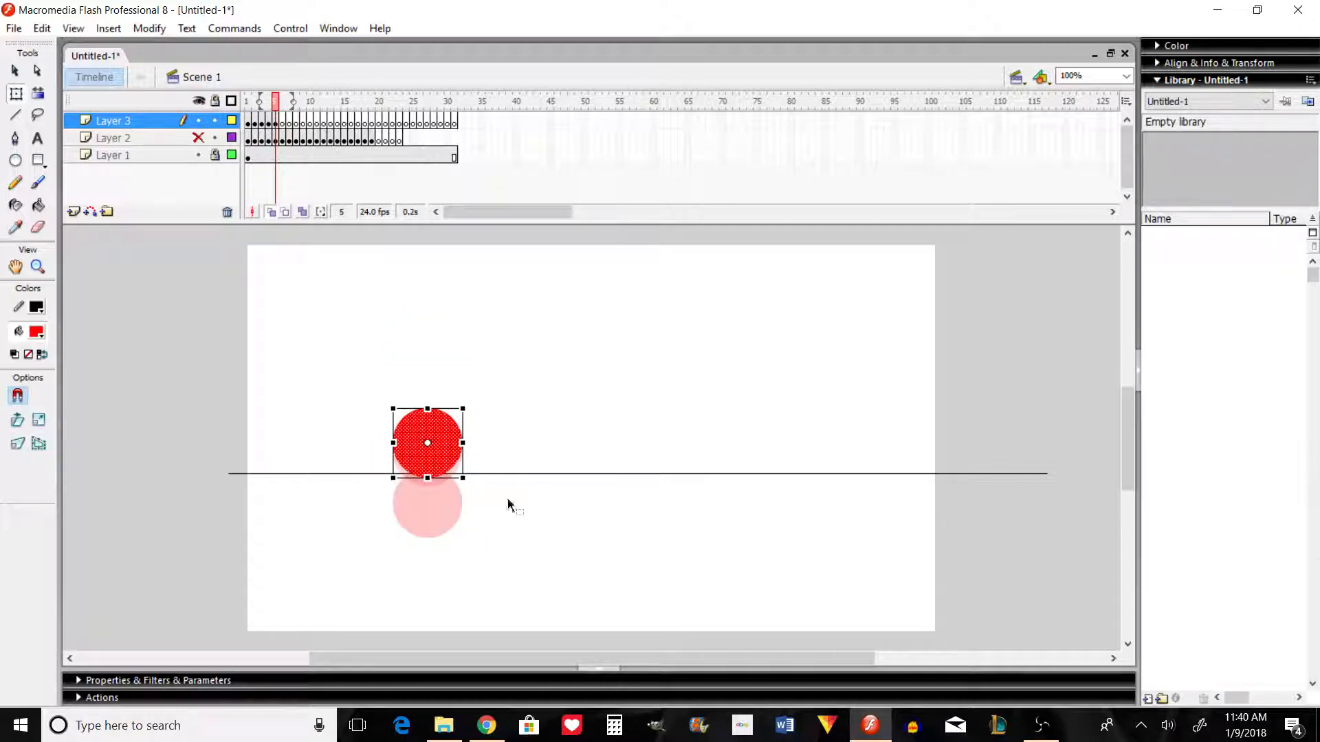
# Step: Add the circle to frame 6 of Layer 3, raised by about three quarters of its diameter
pyautogui.press('.')
pyautogui.hotkey('ctrl', 'shift', 'v')
pyautogui.hotkey('shift', 'Up')
pyautogui.hotkey('shift', 'Up')
pyautogui.hotkey('shift', 'Up')
pyautogui.hotkey('shift', 'Up')
pyautogui.hotkey('shift', 'Up')
# Step: Add the circle to frame 7 of Layer 3 as the rebound's peak, raised by less than in frame 6
pyautogui.hotkey('shift', 'Up')
pyautogui.hotkey('shift', 'Up')
pyautogui.hotkey('shift', 'Up')
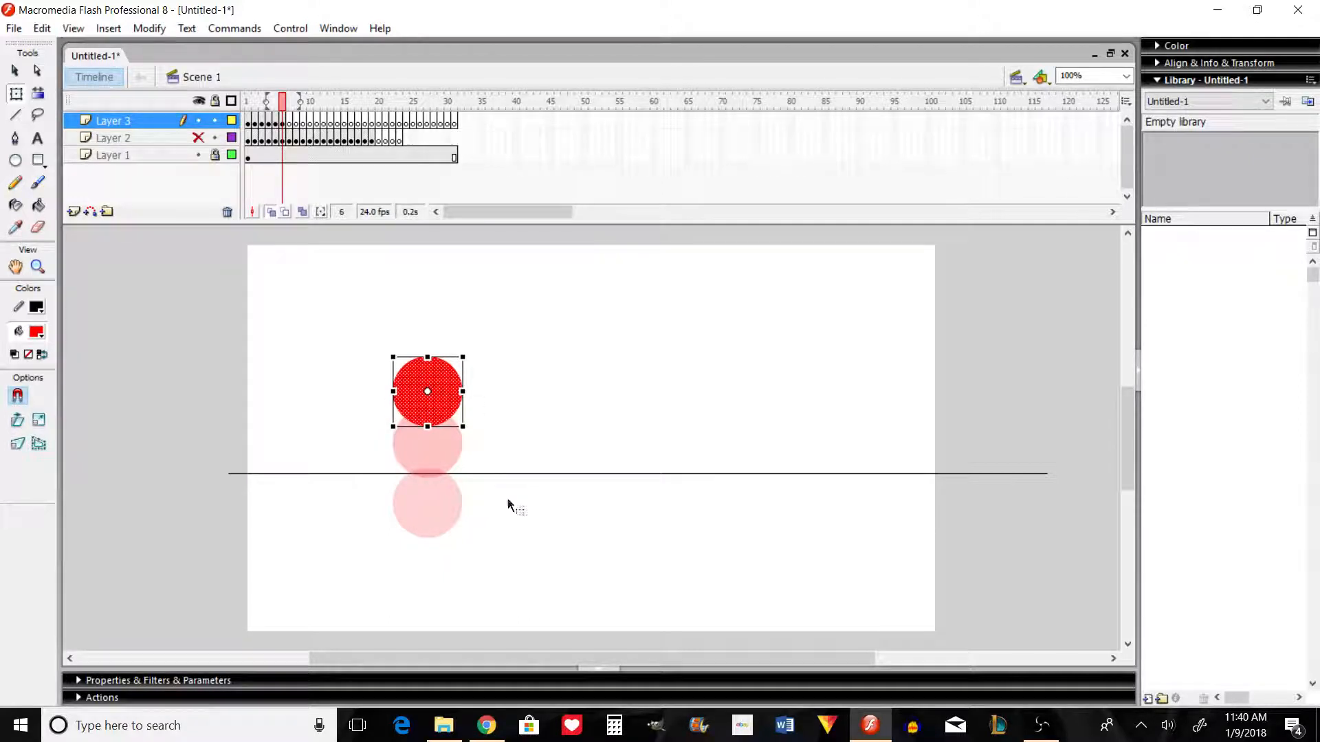
pyautogui.press('.')
pyautogui.hotkey('ctrl', 'shift', 'v')
pyautogui.hotkey('shift', 'Up')
pyautogui.hotkey('shift', 'Up')
pyautogui.hotkey('shift', 'Up')
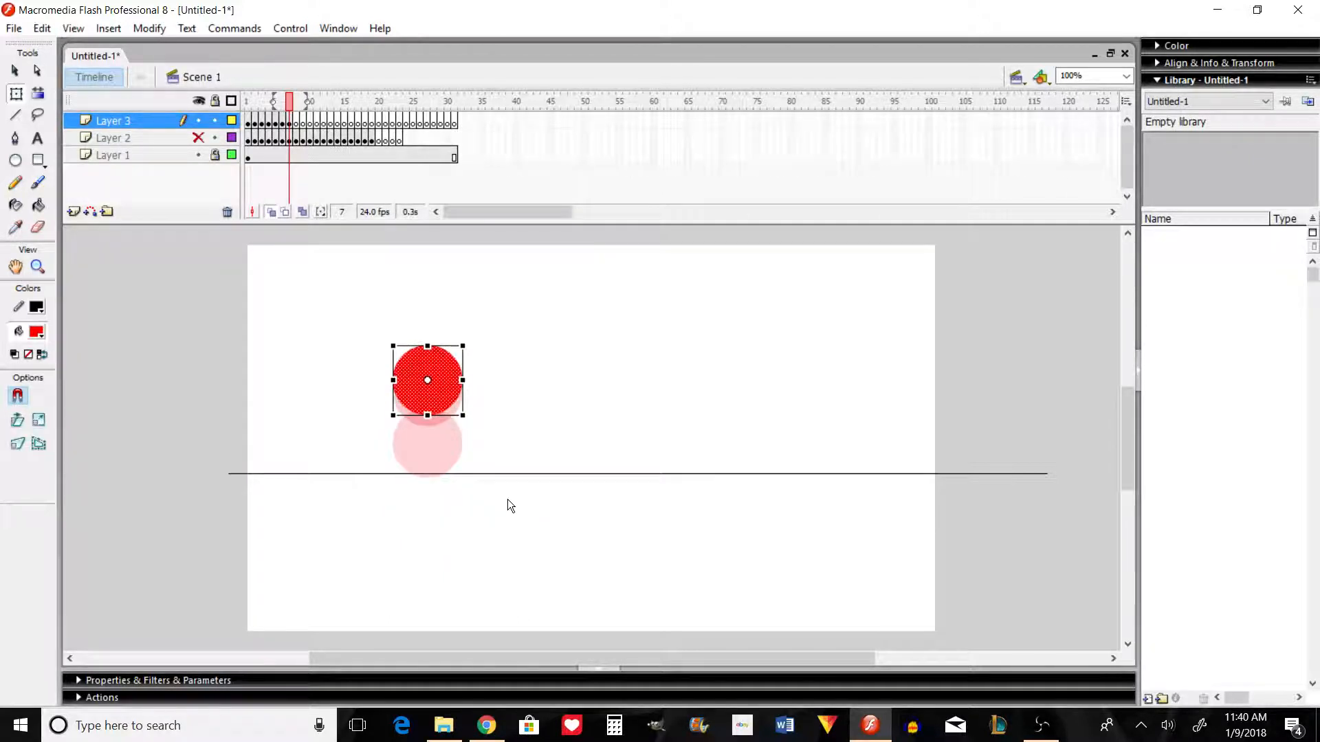
# Step: Add the circle to frame 8 of Layer 3, lowered by about its own diameter down to the ground line
pyautogui.press('.')
pyautogui.hotkey('ctrl', 'shift', 'v')
pyautogui.hotkey('shift', 'Down')
pyautogui.hotkey('shift', 'Down')
pyautogui.hotkey('shift', 'Down')
pyautogui.hotkey('shift', 'Down')
pyautogui.hotkey('shift', 'Down')
pyautogui.hotkey('shift', 'Down')
pyautogui.hotkey('shift', 'Down')
pyautogui.hotkey('shift', 'Down')
pyautogui.hotkey('shift', 'Down')
pyautogui.hotkey('shift', 'Down')
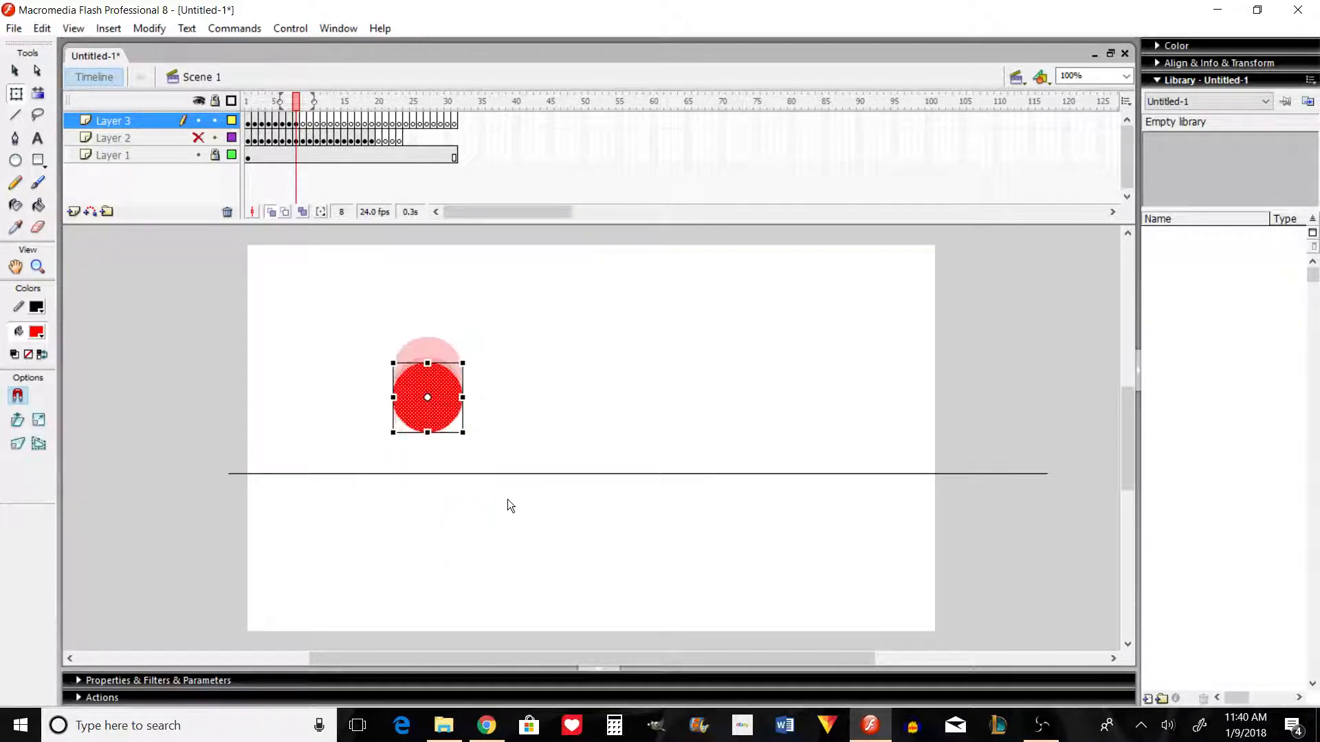
# Step: Add the circle to frame 9 of Layer 3, lowered until about half of it is below the ground line
pyautogui.press('.')
pyautogui.hotkey('ctrl', 'shift', 'v')
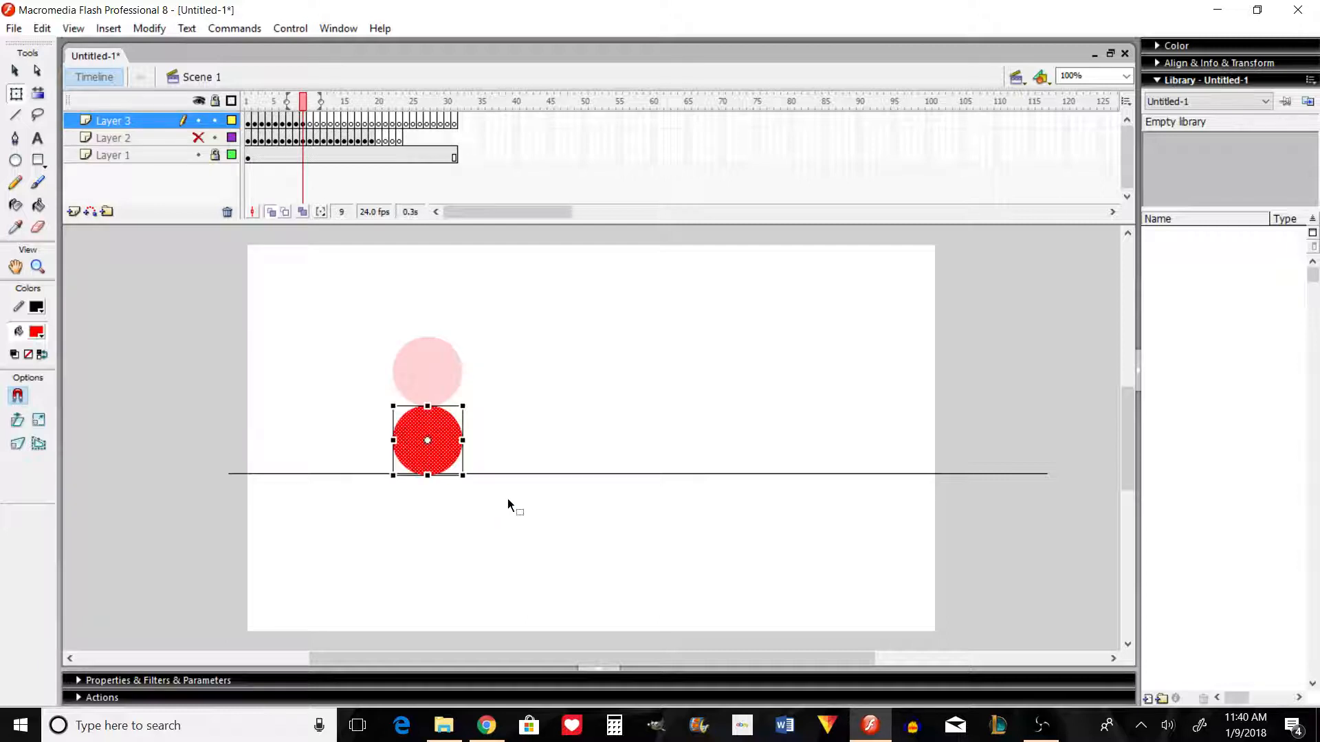
pyautogui.hotkey('shift', 'Down')
pyautogui.hotkey('shift', 'Down')
pyautogui.hotkey('shift', 'Down')
pyautogui.hotkey('shift', 'Down')
pyautogui.hotkey('shift', 'Down')
pyautogui.hotkey('shift', 'Down')
pyautogui.hotkey('shift', 'Down')
pyautogui.hotkey('shift', 'Down')
# Step: Preview the unevenly spaced bounce of Layer 3 as a test movie and play it on the timeline
pyautogui.press('.')
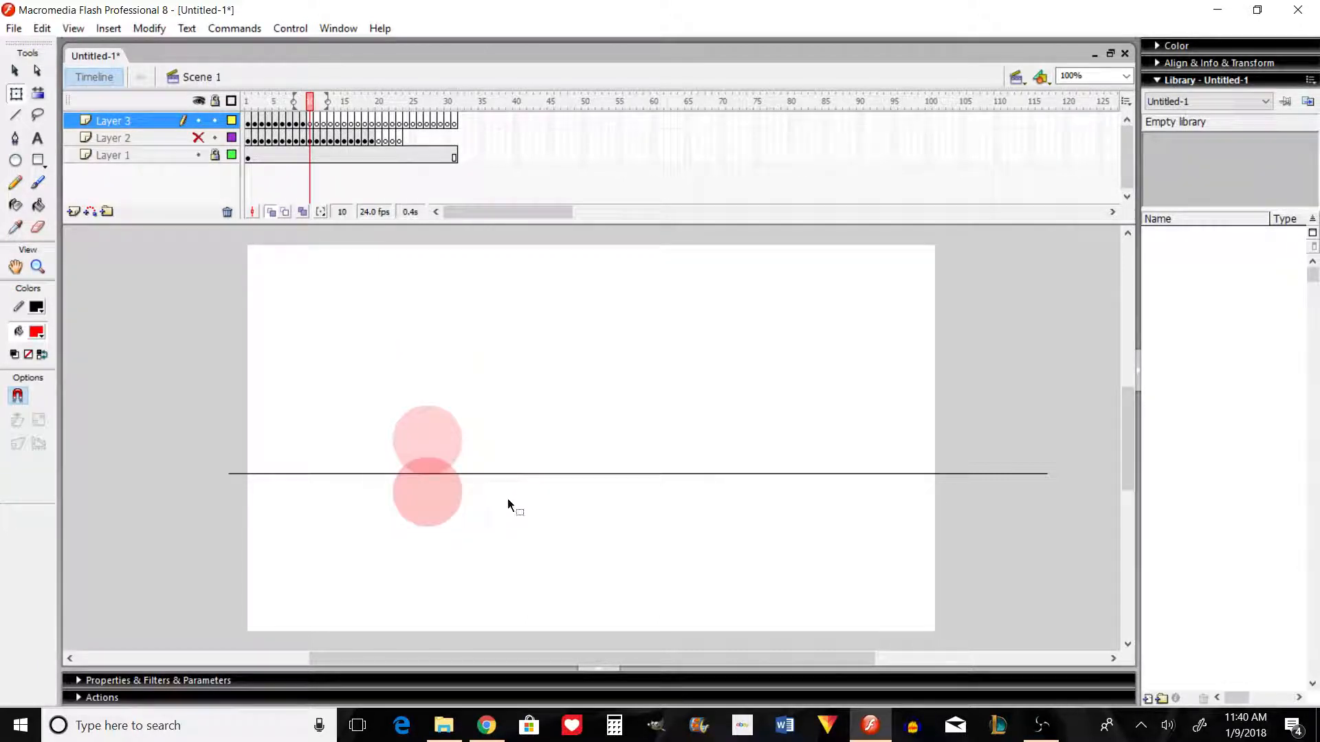
pyautogui.hotkey('ctrl', 'Return')
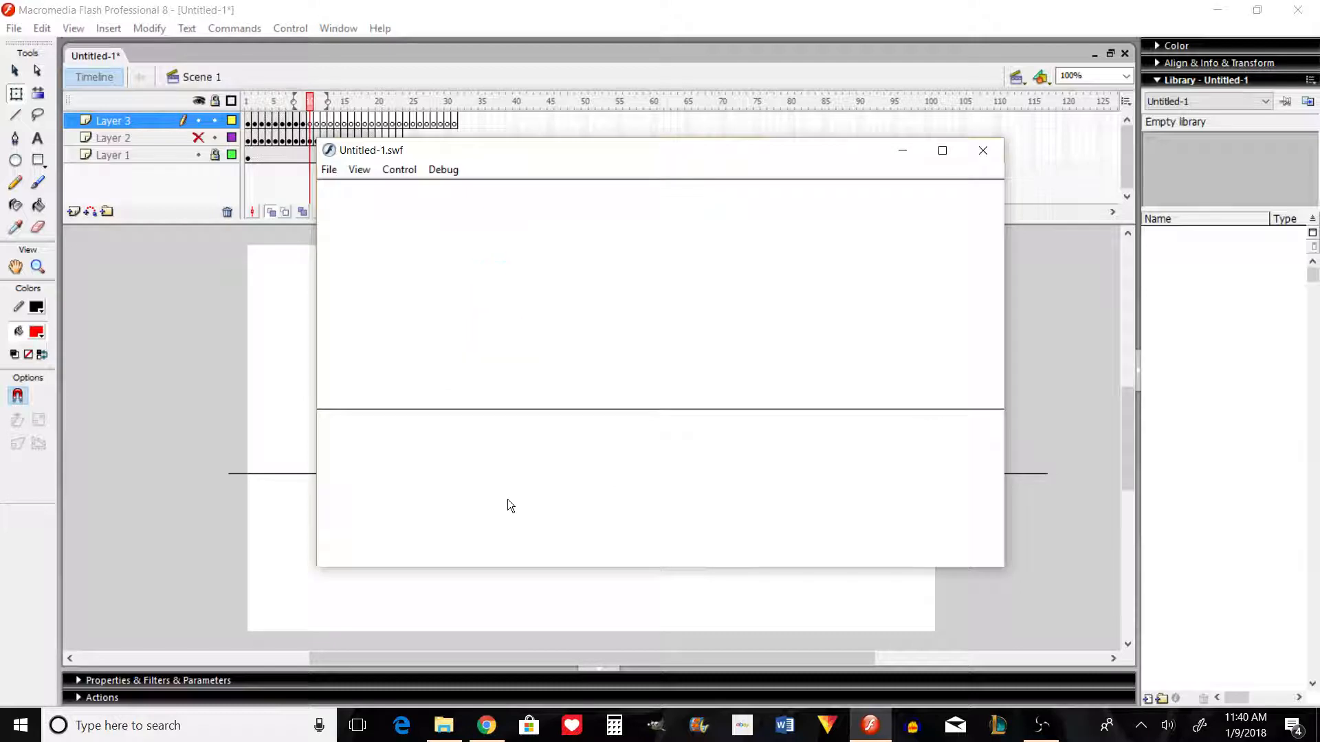
pyautogui.click(983, 151)
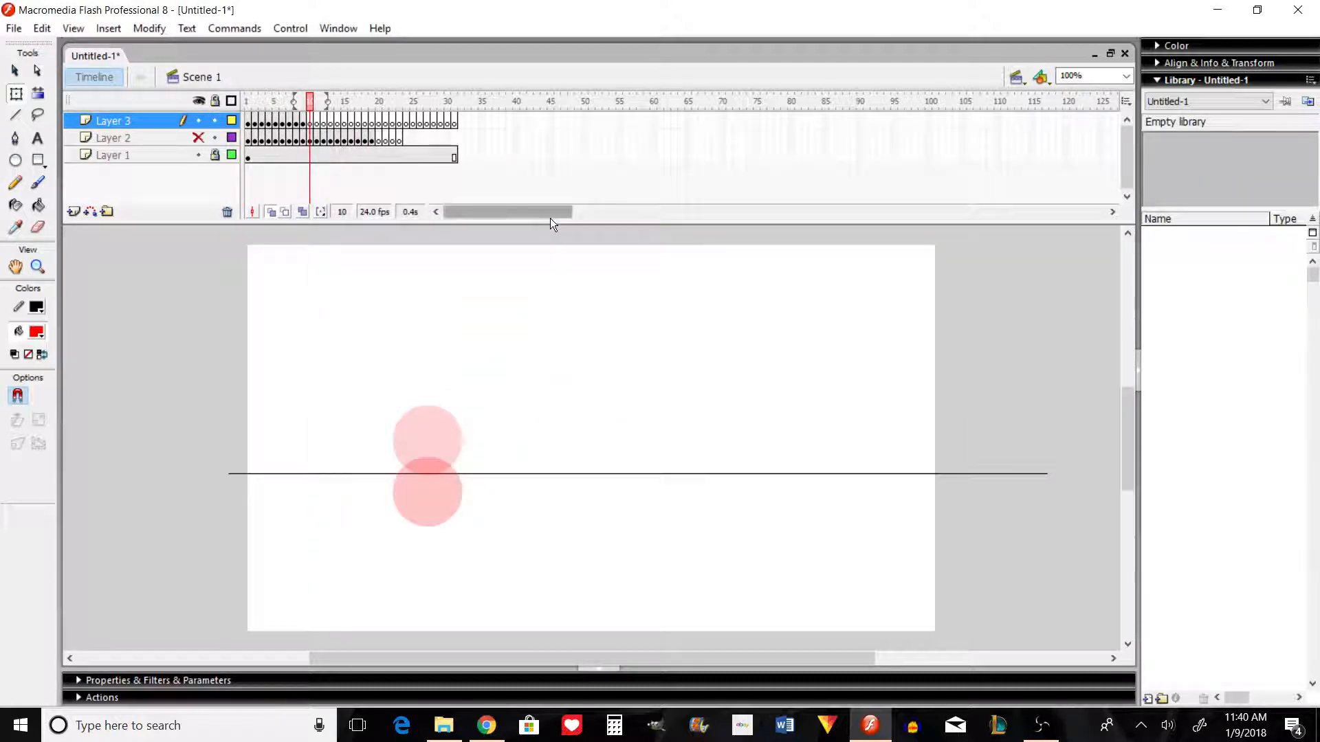
pyautogui.press(',')
pyautogui.press(',')
pyautogui.press(',')
pyautogui.press(',')
pyautogui.press(',')
pyautogui.press(',')
pyautogui.press(',')
pyautogui.press(',')
pyautogui.press(',')
pyautogui.press('Return')
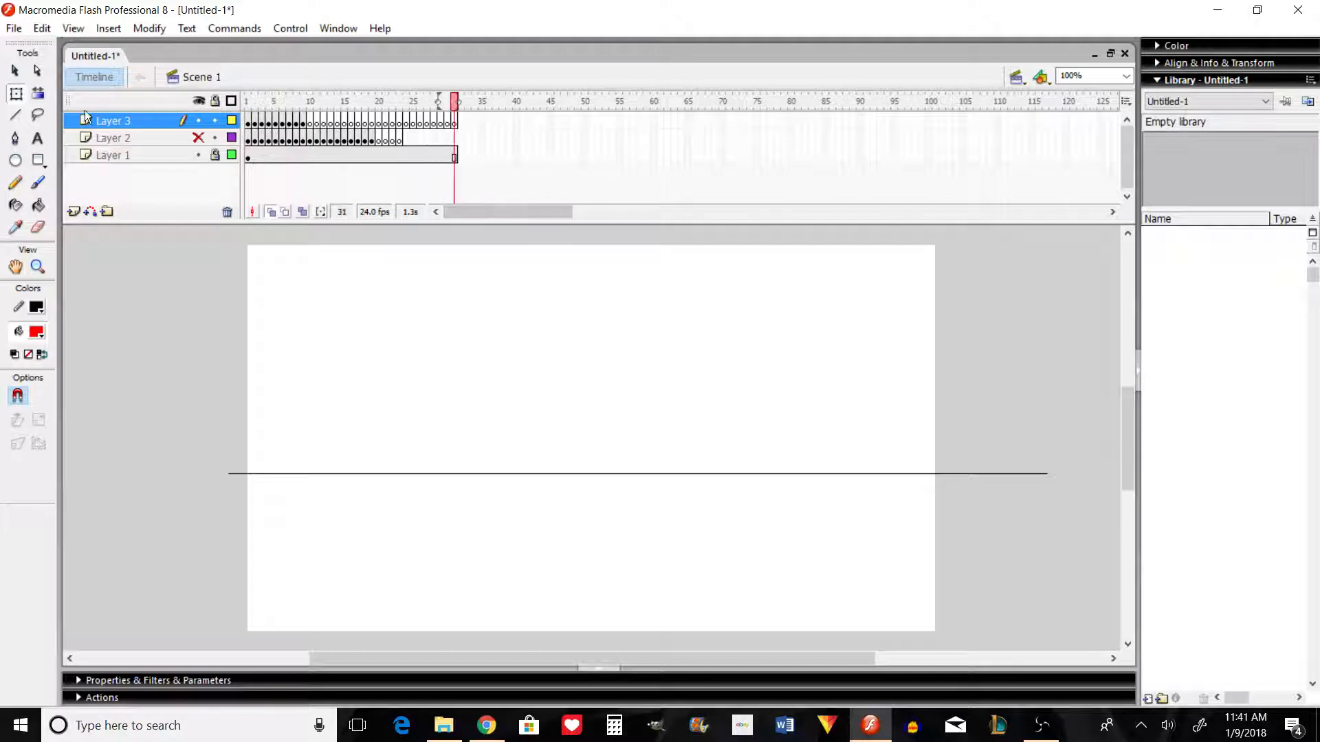
# Step: Delete Layer 3, make Layer 2 visible again and return to its first frame
pyautogui.rightClick(121, 121)
pyautogui.click(200, 210)
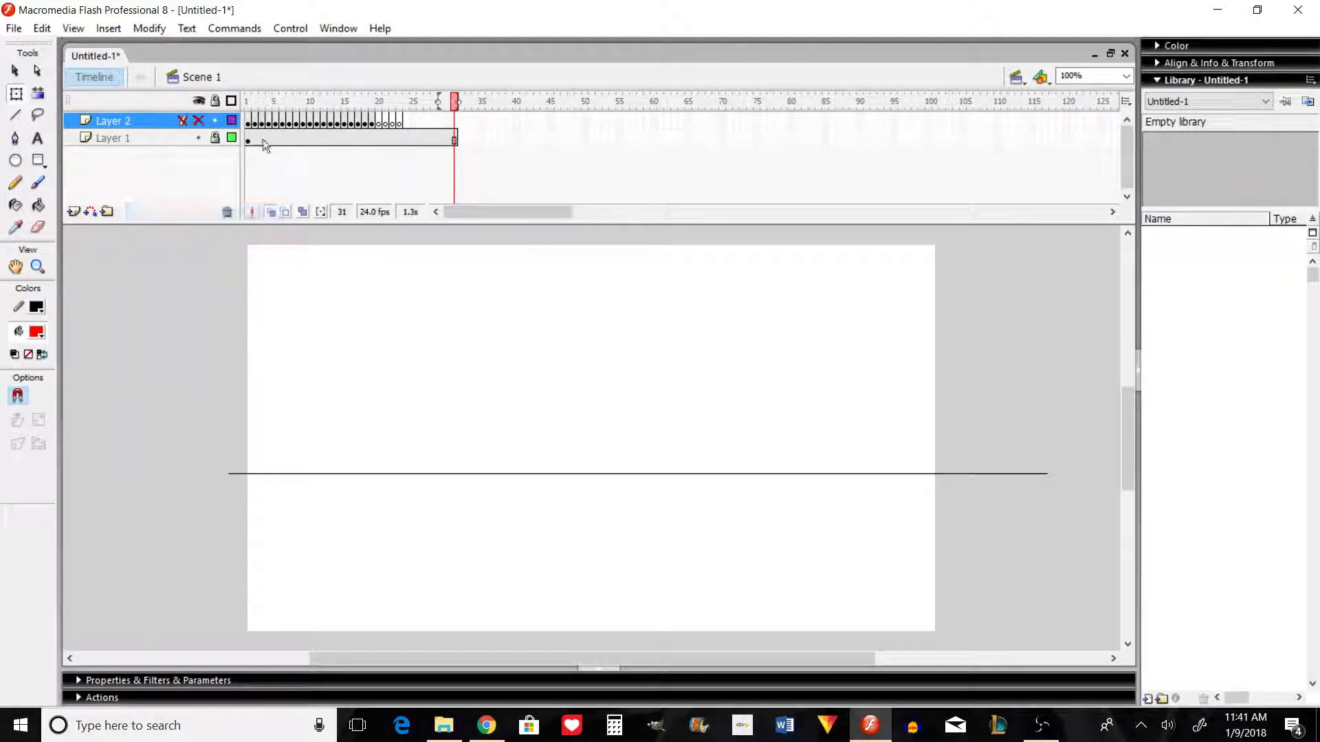
pyautogui.click(252, 127)
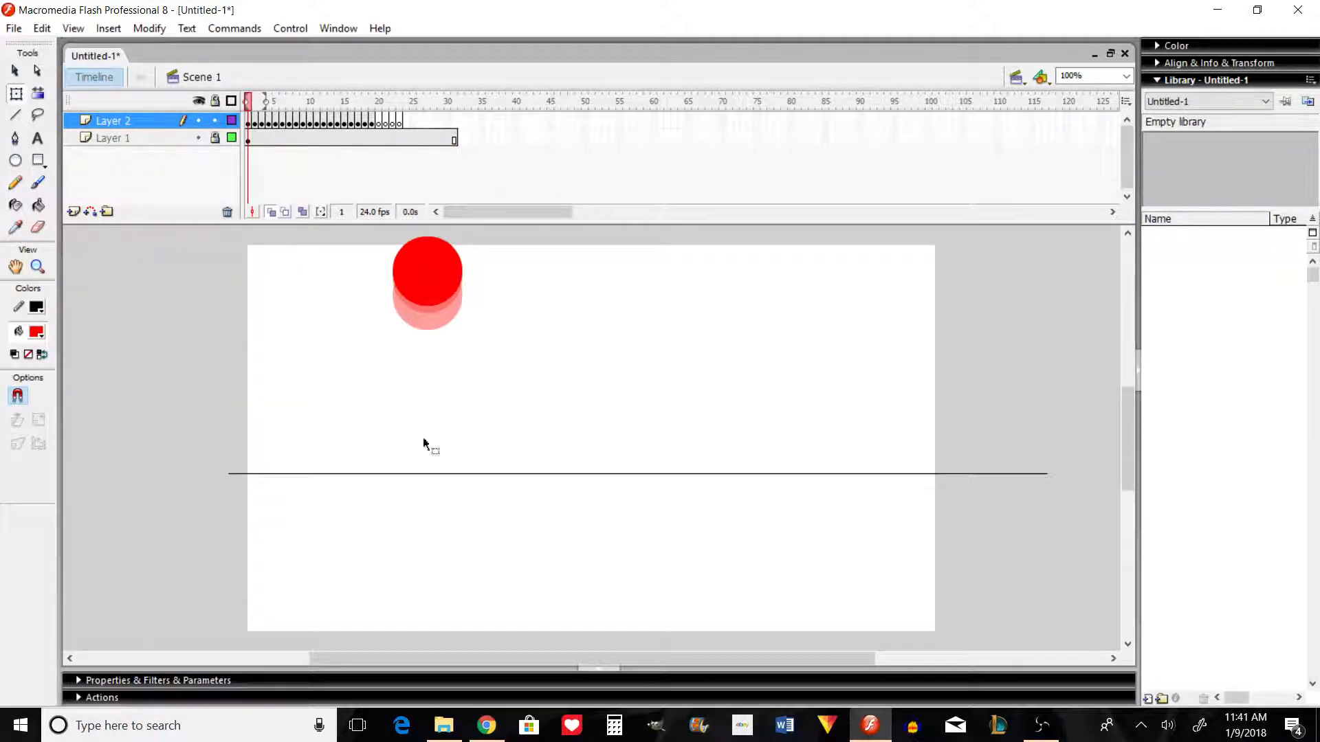
# Step: Step through Layer 2's early frames to examine the spacing of the fall, the squash and the start of the rebound
pyautogui.press('.')
pyautogui.press('.')
pyautogui.press('.')
pyautogui.press('.')
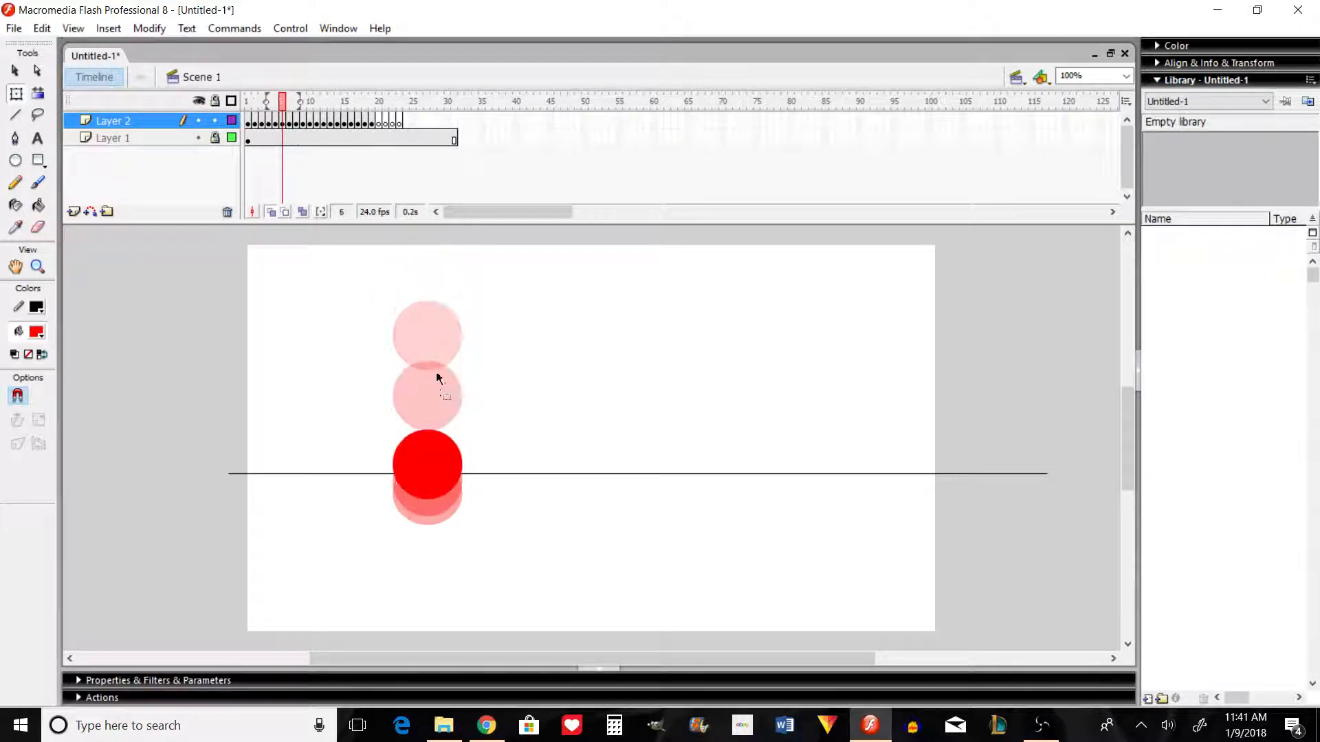
pyautogui.press(',')
pyautogui.press(',')
pyautogui.press(',')
pyautogui.press(',')
pyautogui.press(',')
pyautogui.press('.')
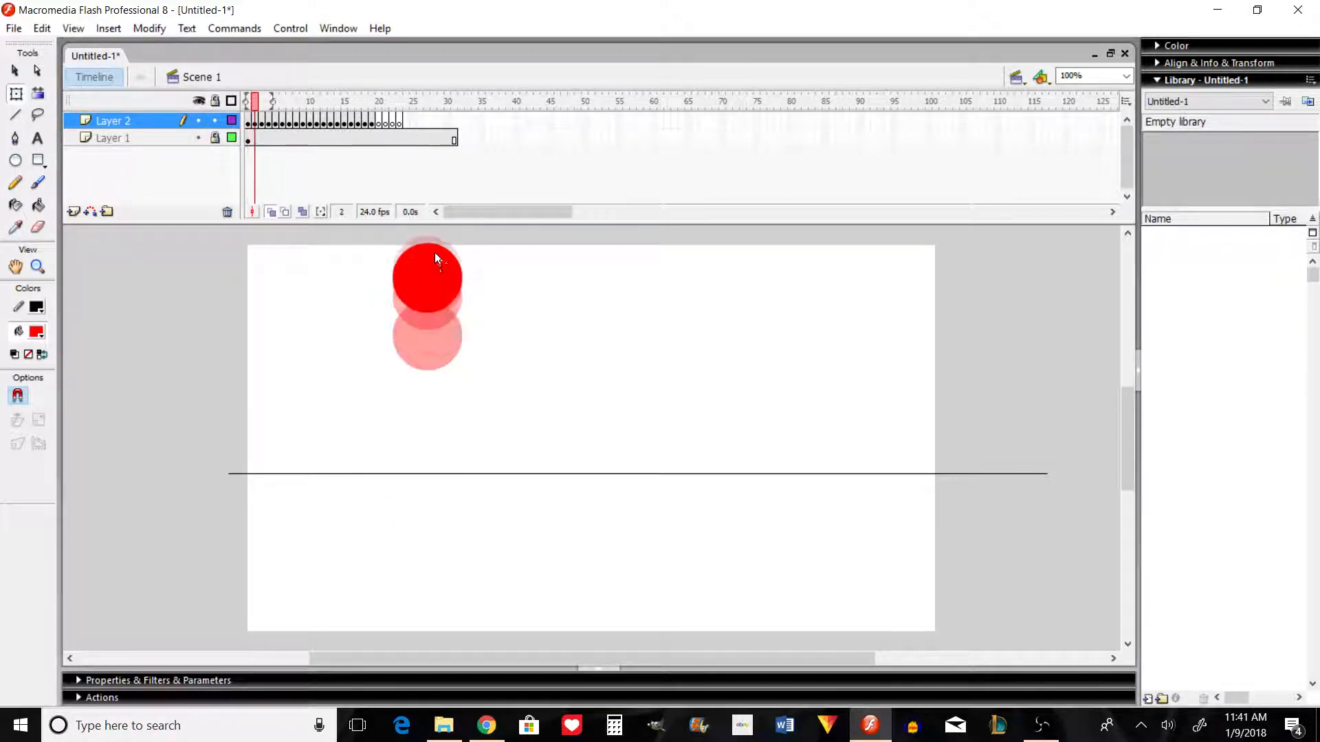
pyautogui.press('.')
pyautogui.press('.')
pyautogui.press('.')
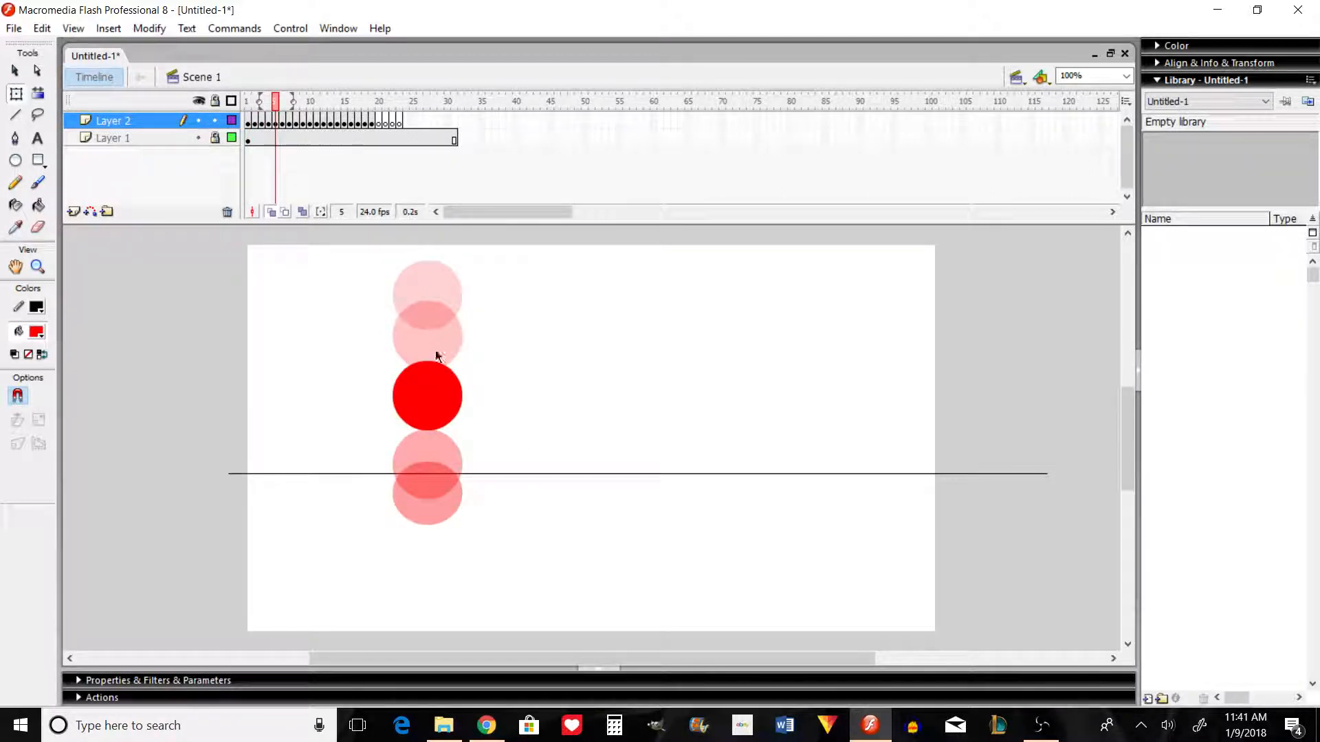
pyautogui.press('.')
pyautogui.press('.')
pyautogui.press('.')
pyautogui.press('.')
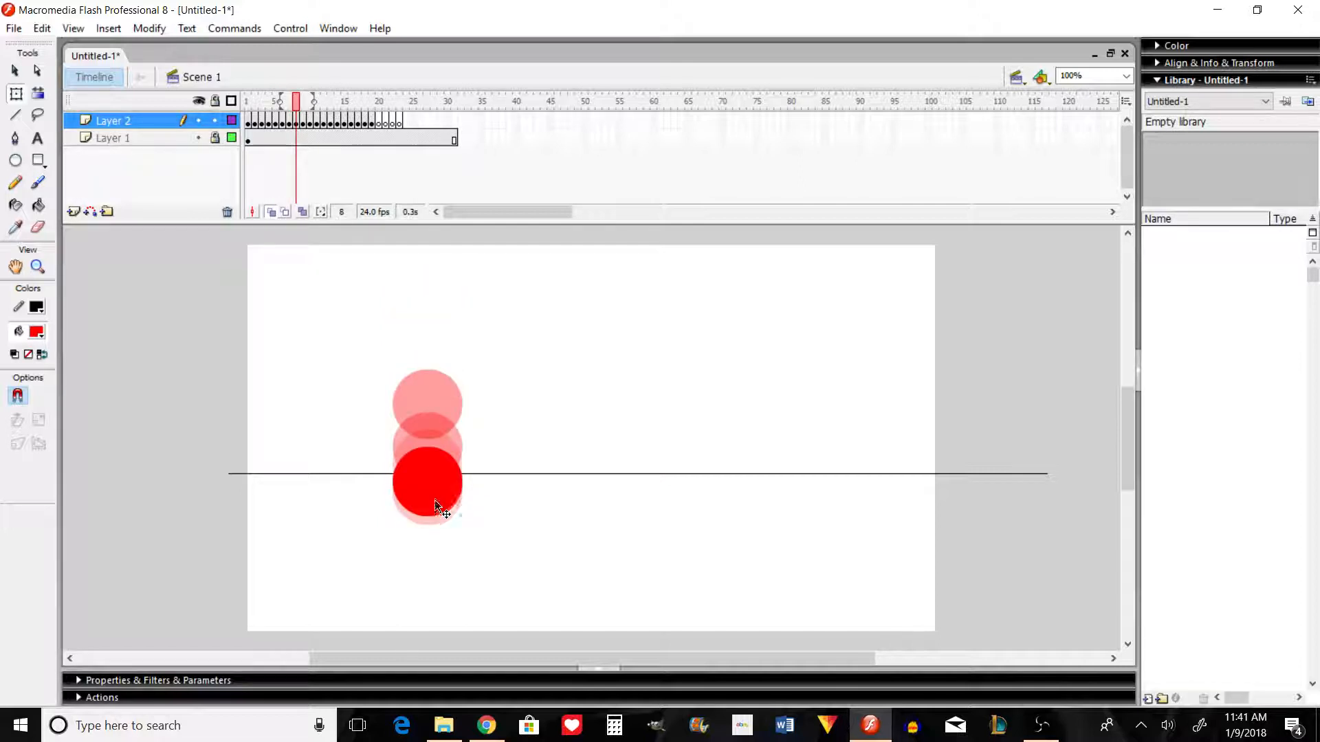
pyautogui.press('.')
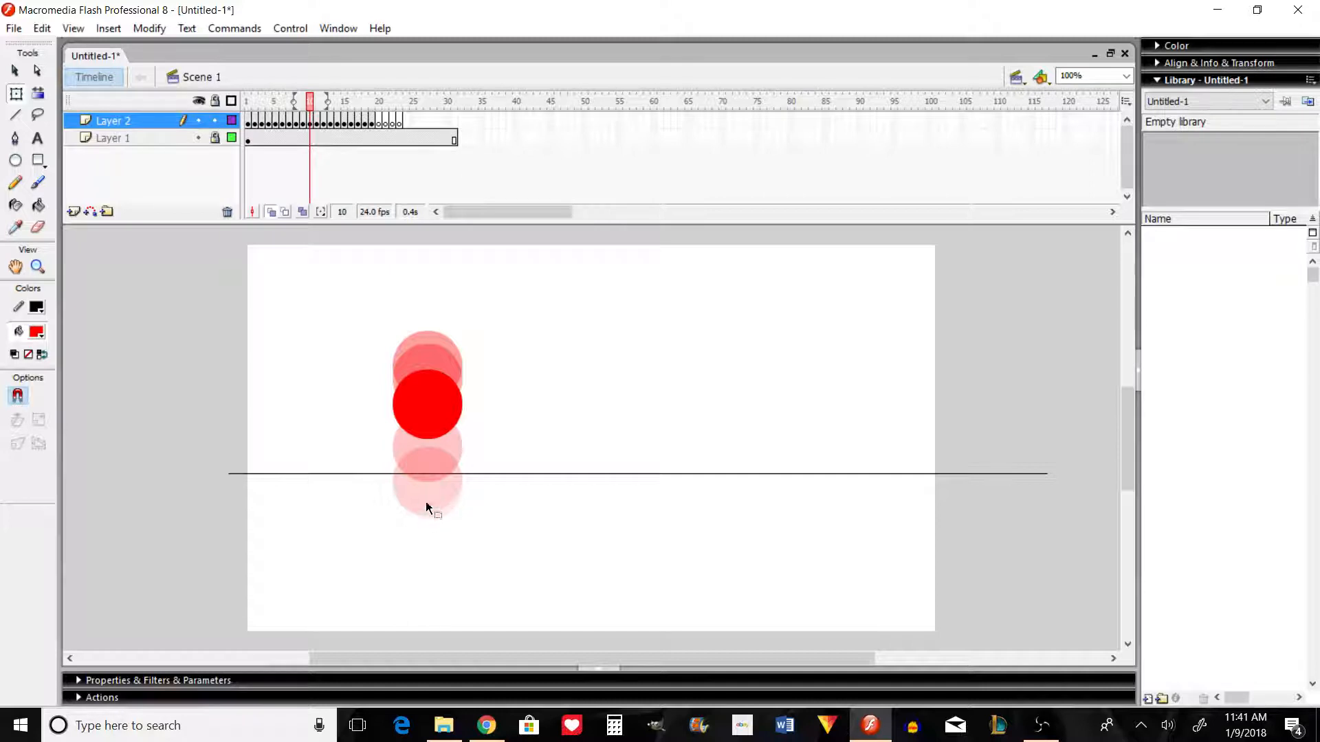
# Step: Step through frames 11 to 19 to examine the spacing at the peak and in the second fall, and step back to frame 5
pyautogui.press('.')
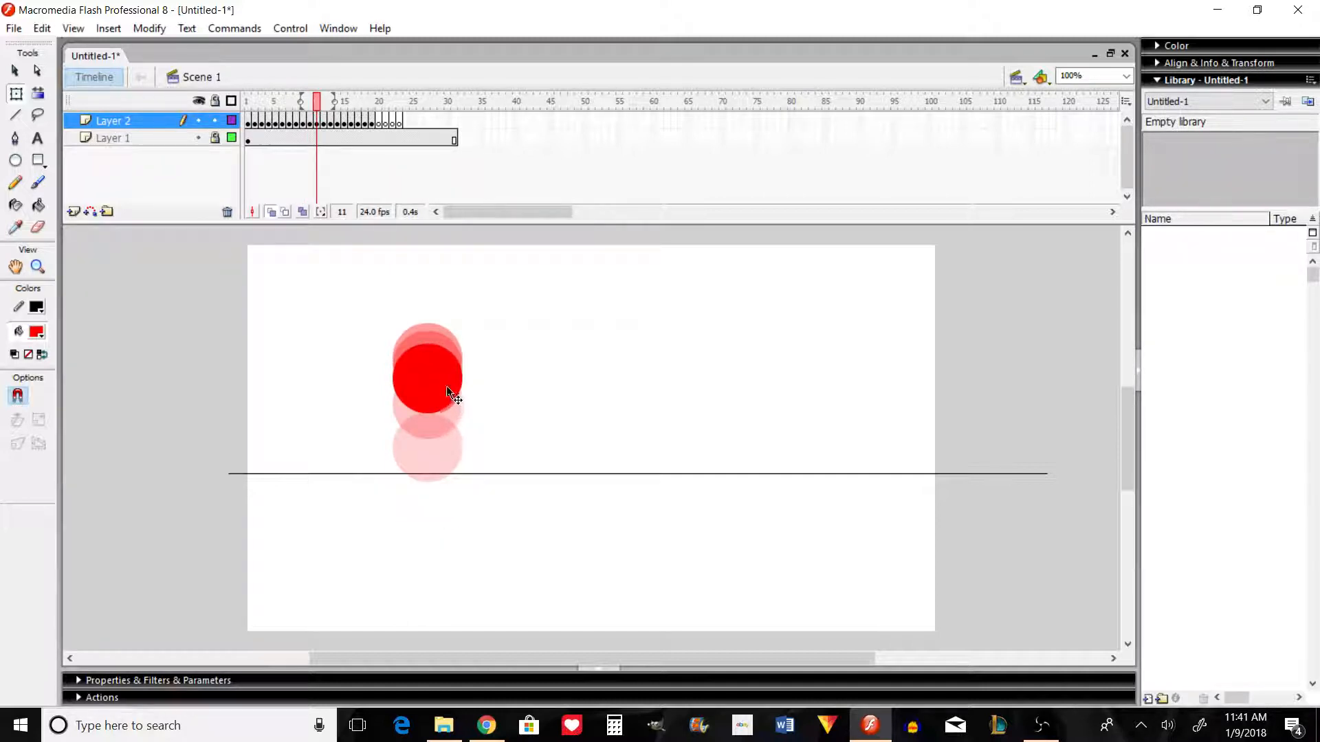
pyautogui.press('.')
pyautogui.press('.')
pyautogui.press('.')
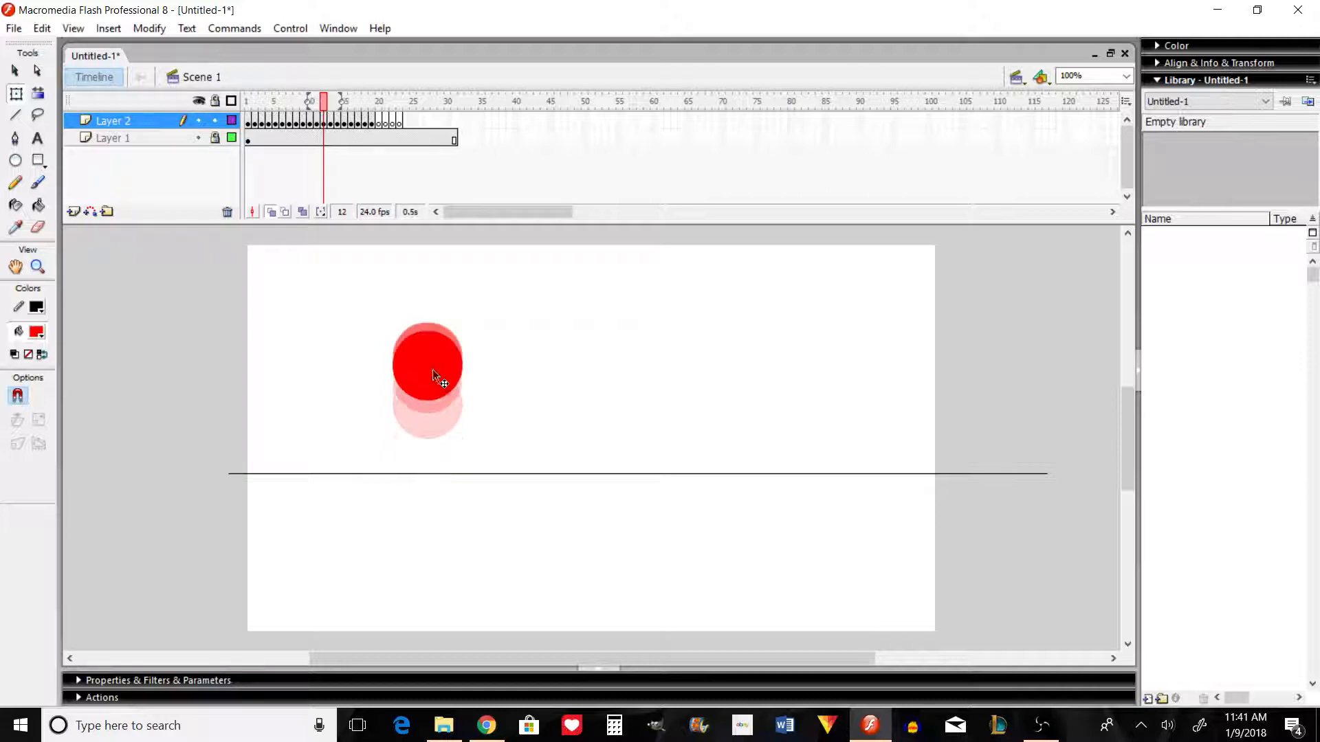
pyautogui.press('.')
pyautogui.press('.')
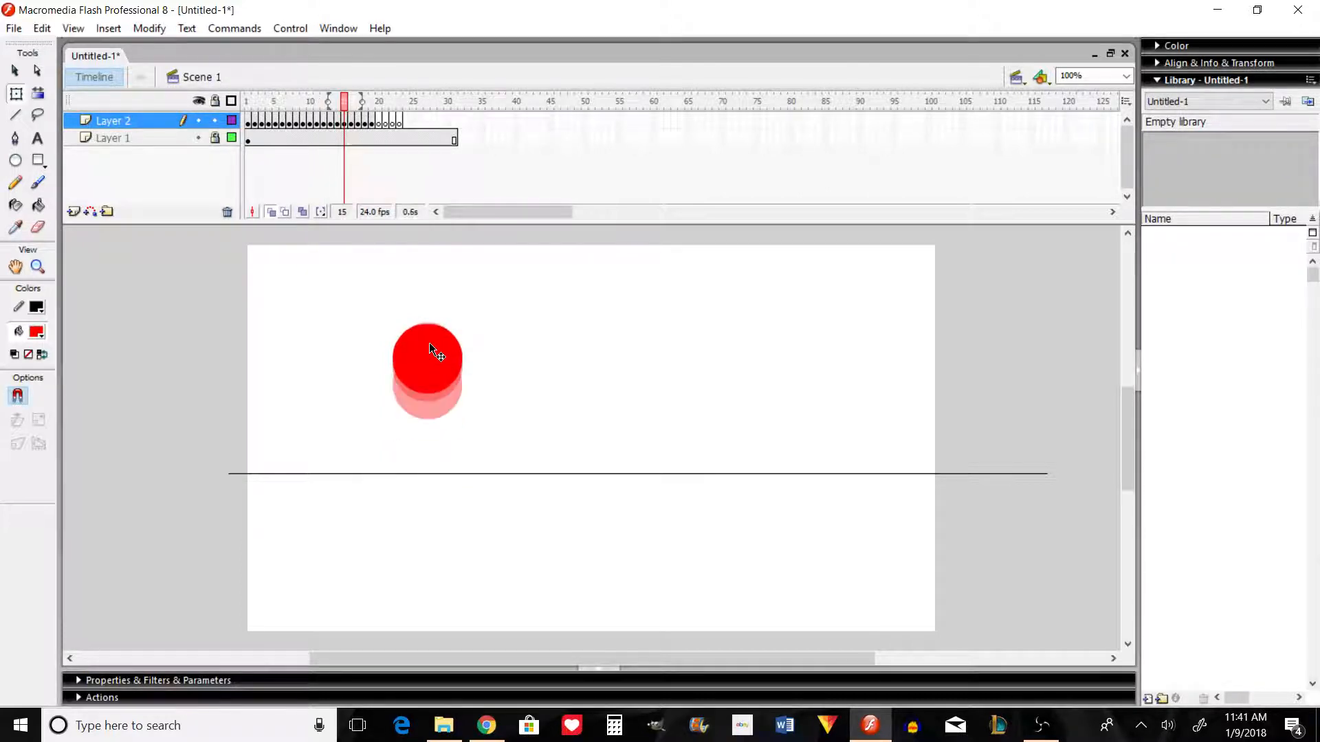
pyautogui.press('.')
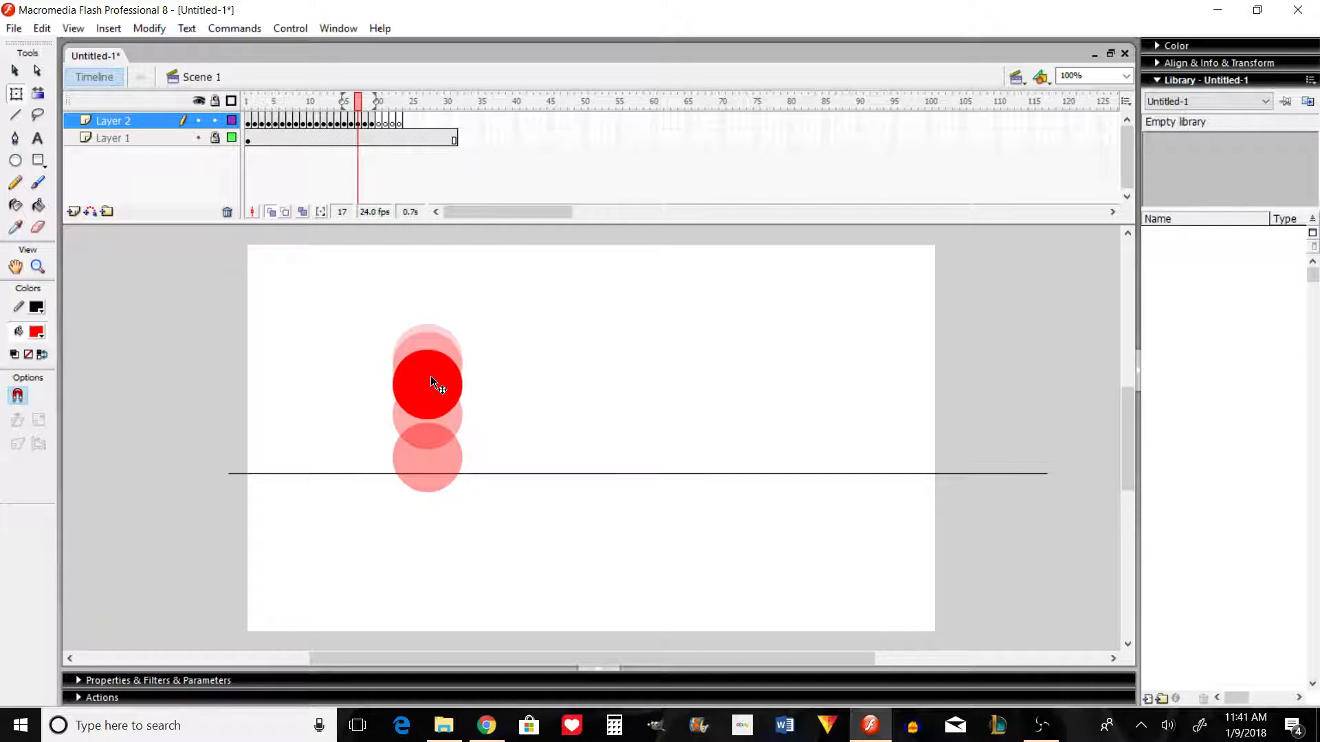
pyautogui.press('.')
pyautogui.press('.')
pyautogui.press('.')
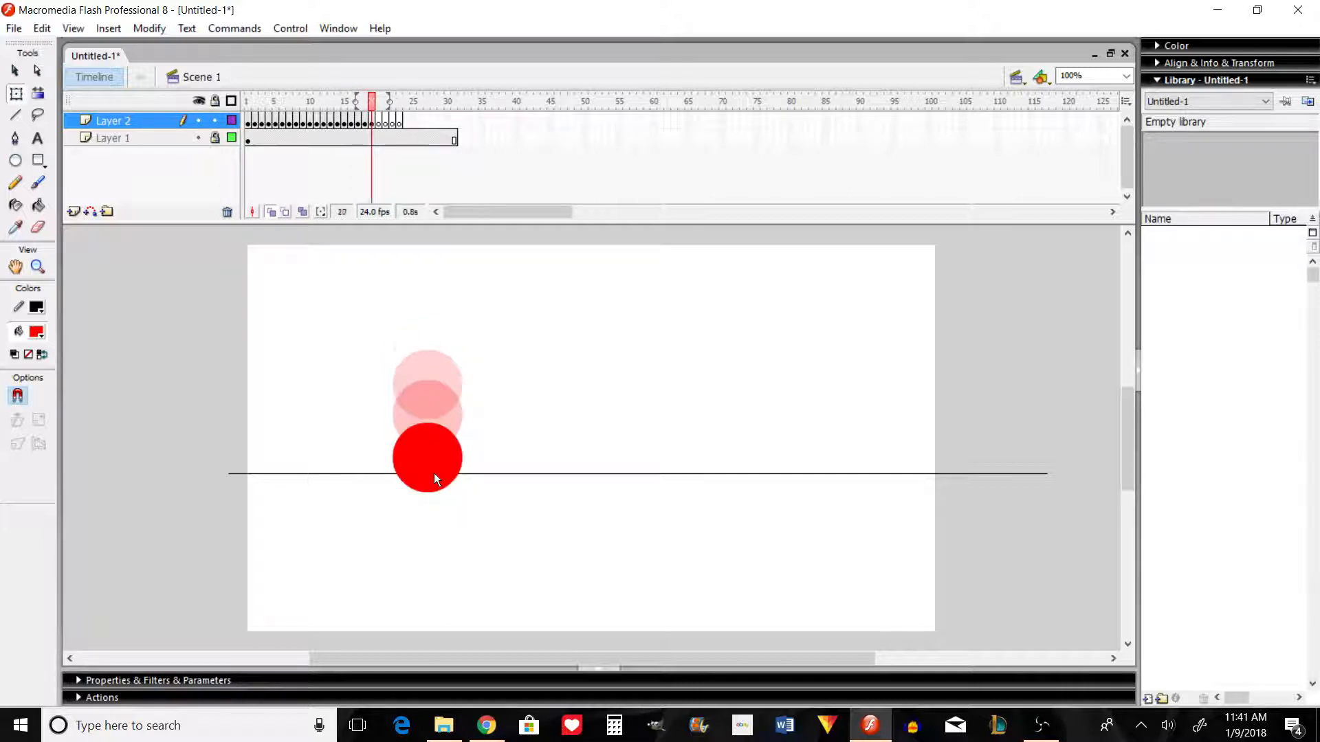
pyautogui.press(',')
pyautogui.press(',')
pyautogui.press(',')
pyautogui.press(',')
pyautogui.press(',')
pyautogui.press(',')
pyautogui.press(',')
pyautogui.press(',')
pyautogui.press(',')
pyautogui.press(',')
pyautogui.press(',')
pyautogui.press(',')
pyautogui.press(',')
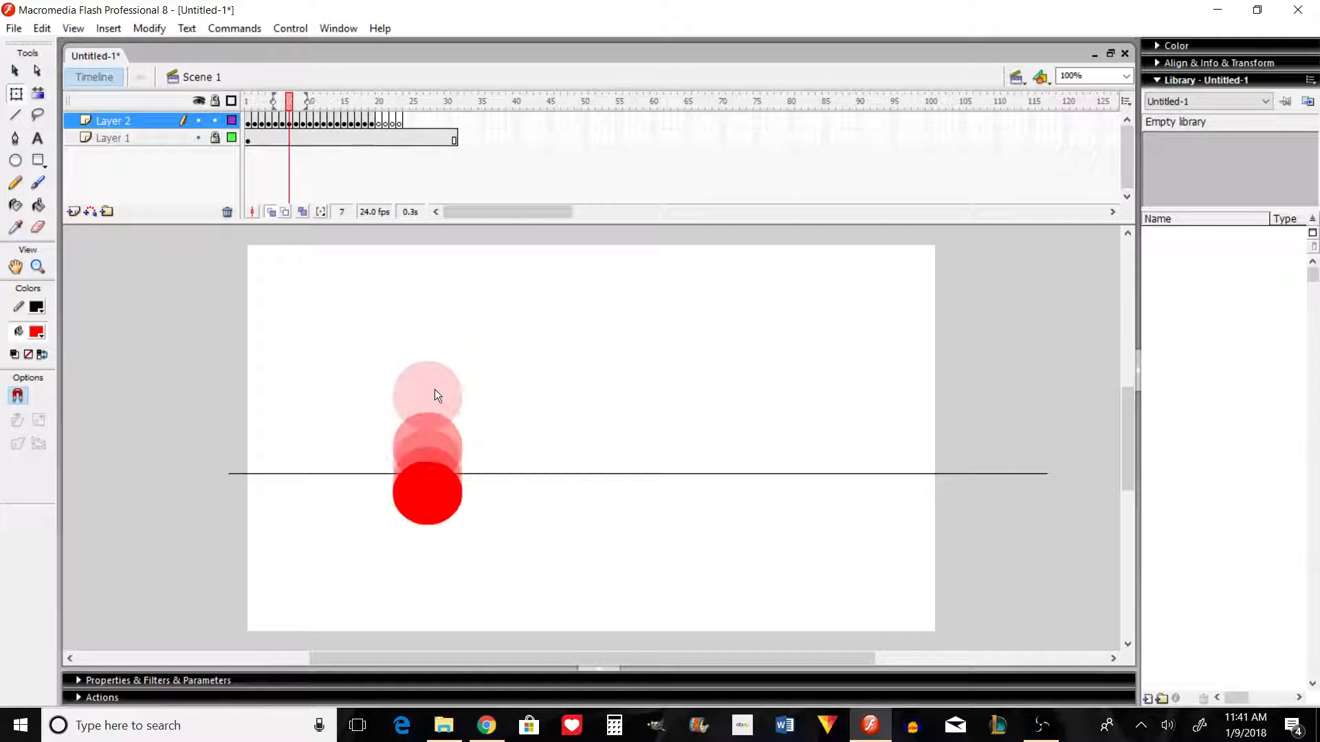
pyautogui.press(',')
pyautogui.press(',')
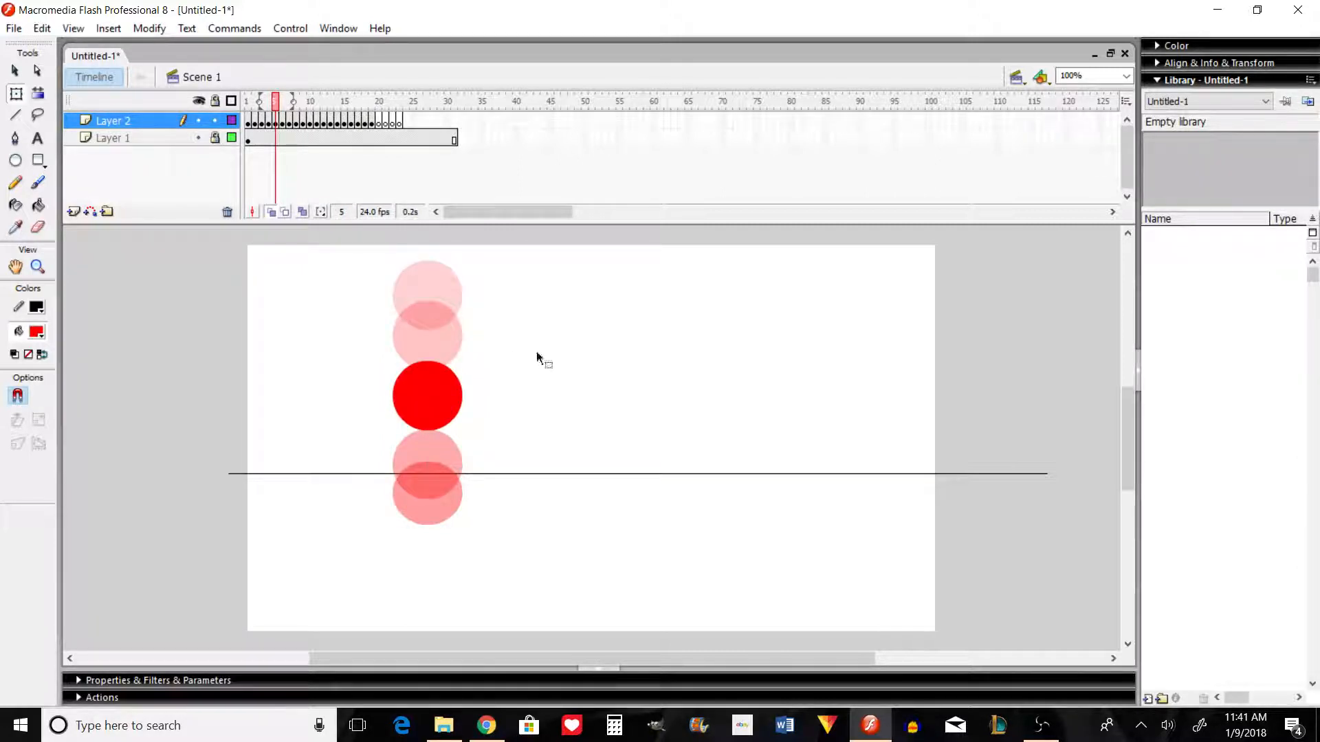